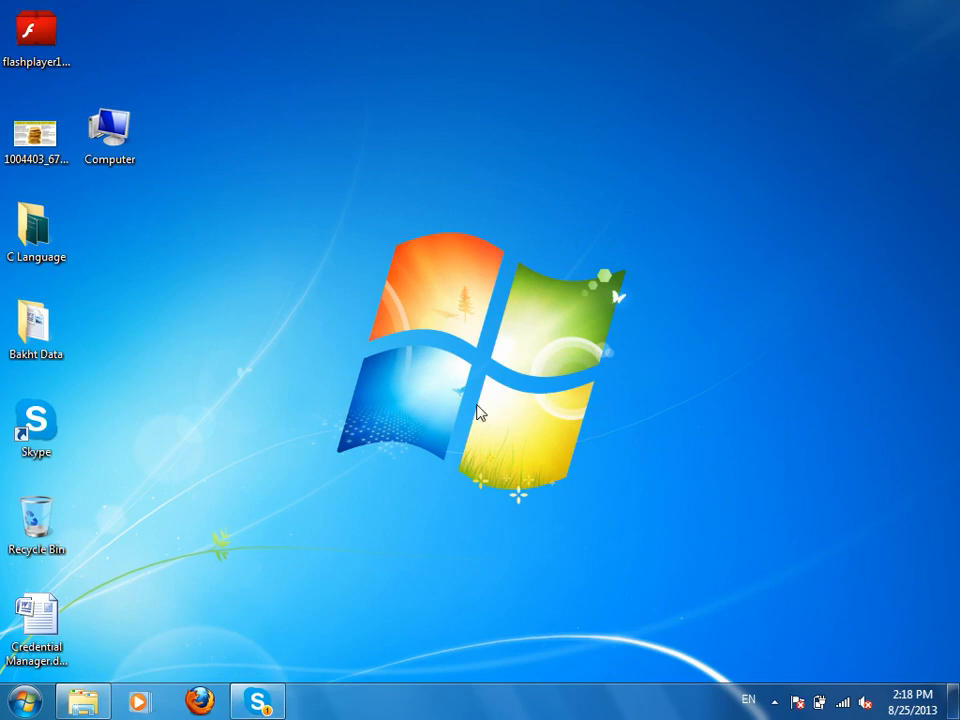
Launch Microsoft Access by running msaccess from the Start menu's Run box.
click(14, 711)
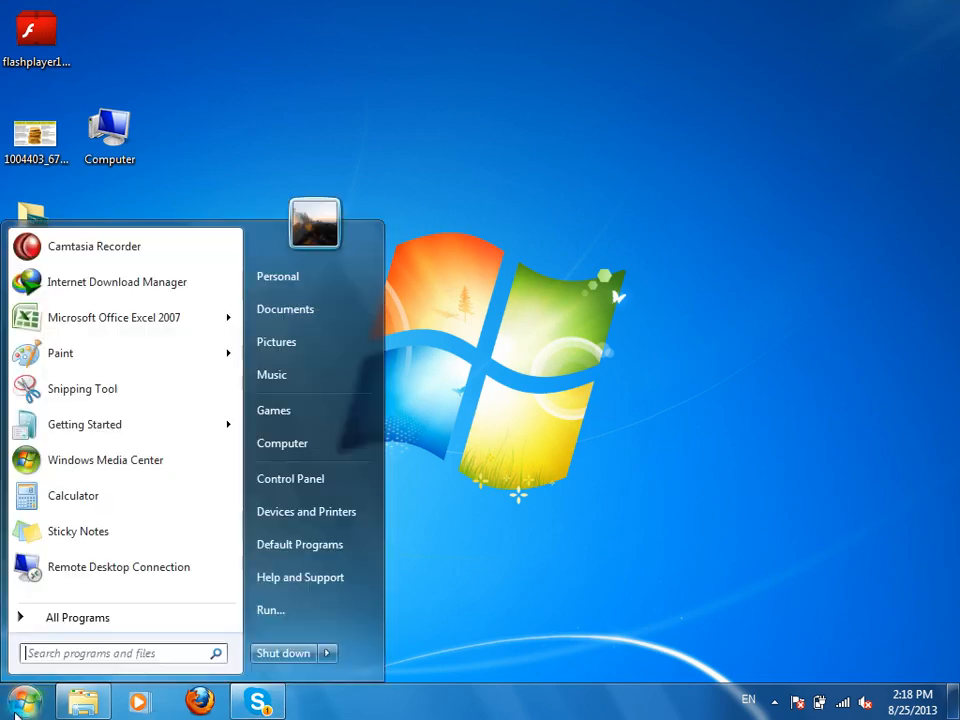
click(300, 616)
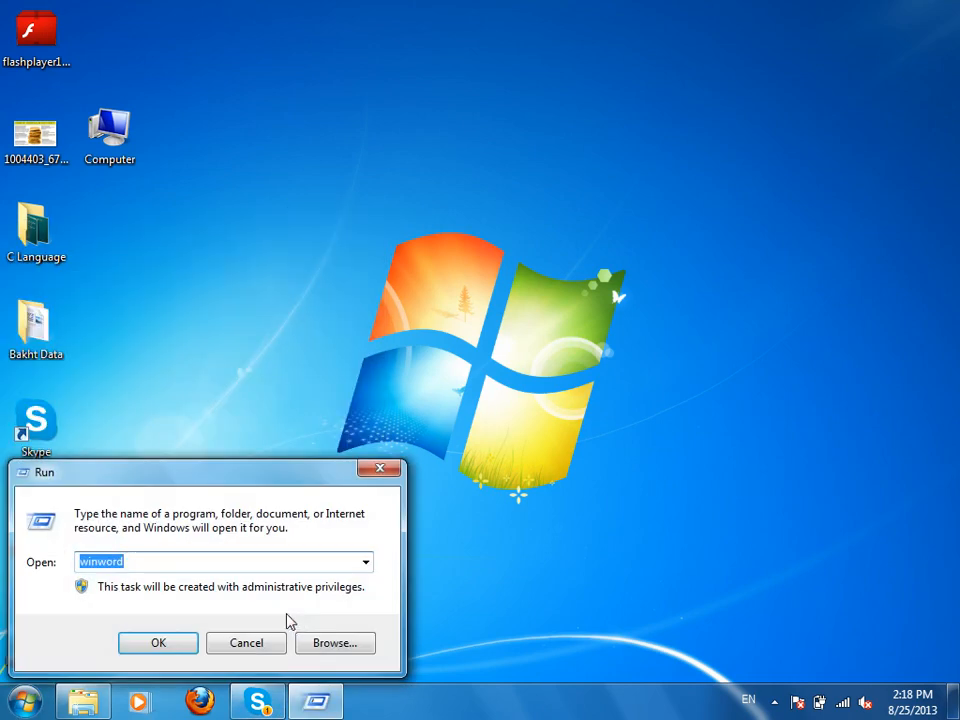
text(msaccess)
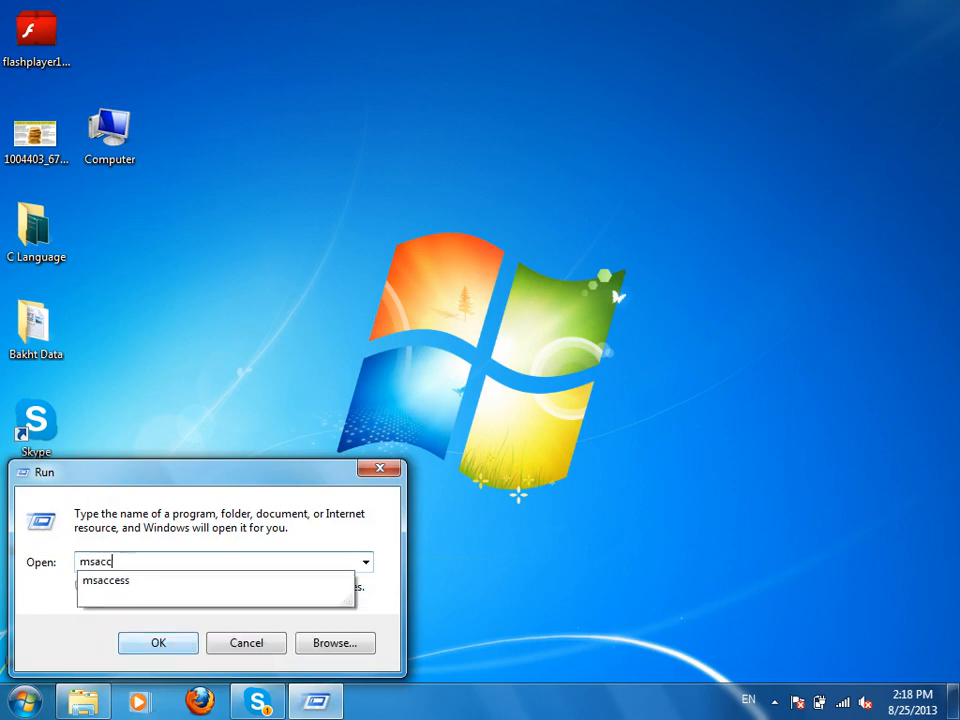
click(179, 649)
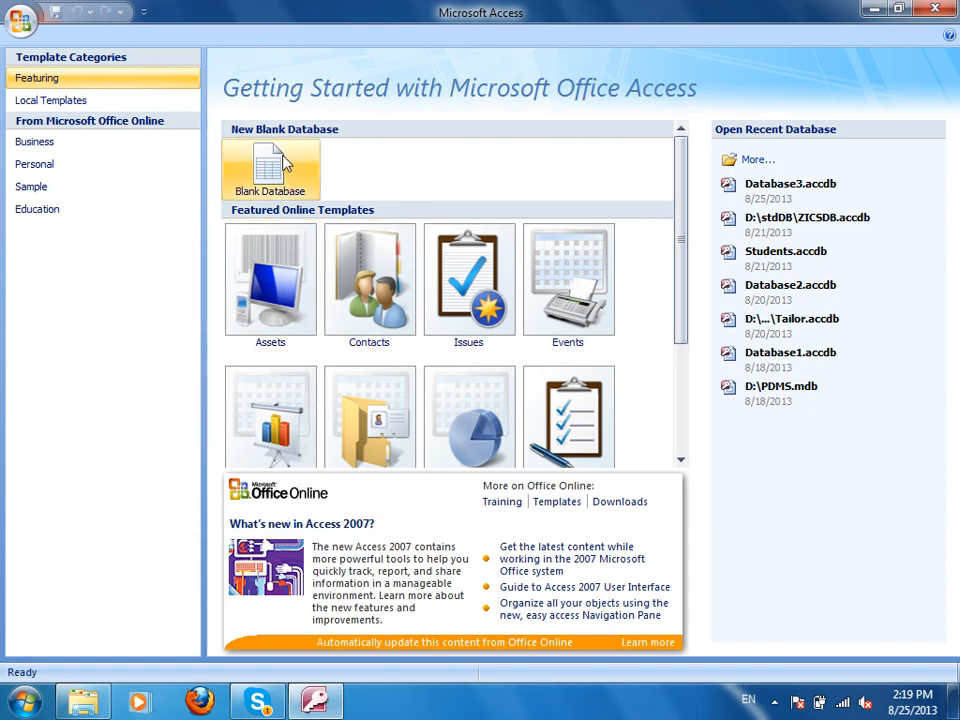
Cancel the new blank database and open the recent D:\stdDB\ZICSDB.accdb.
click(266, 185)
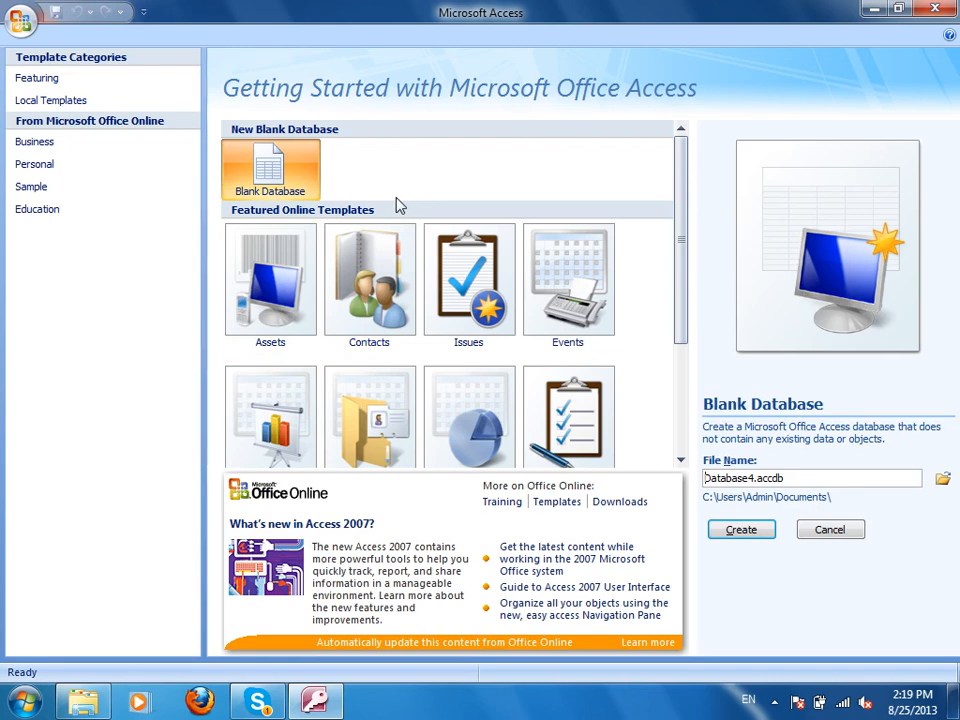
click(815, 528)
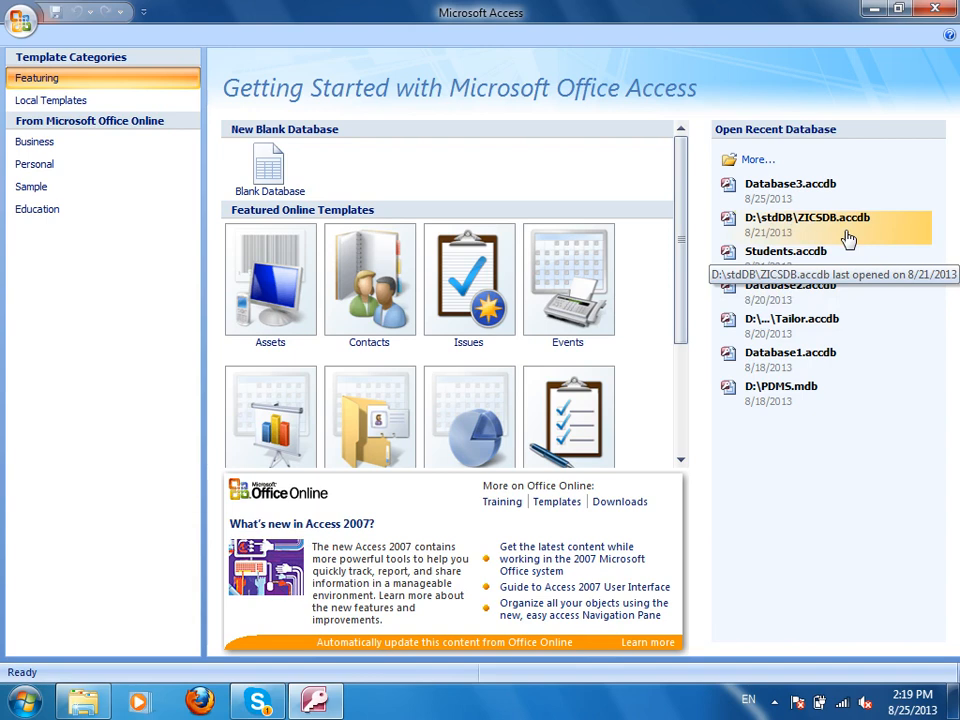
click(777, 216)
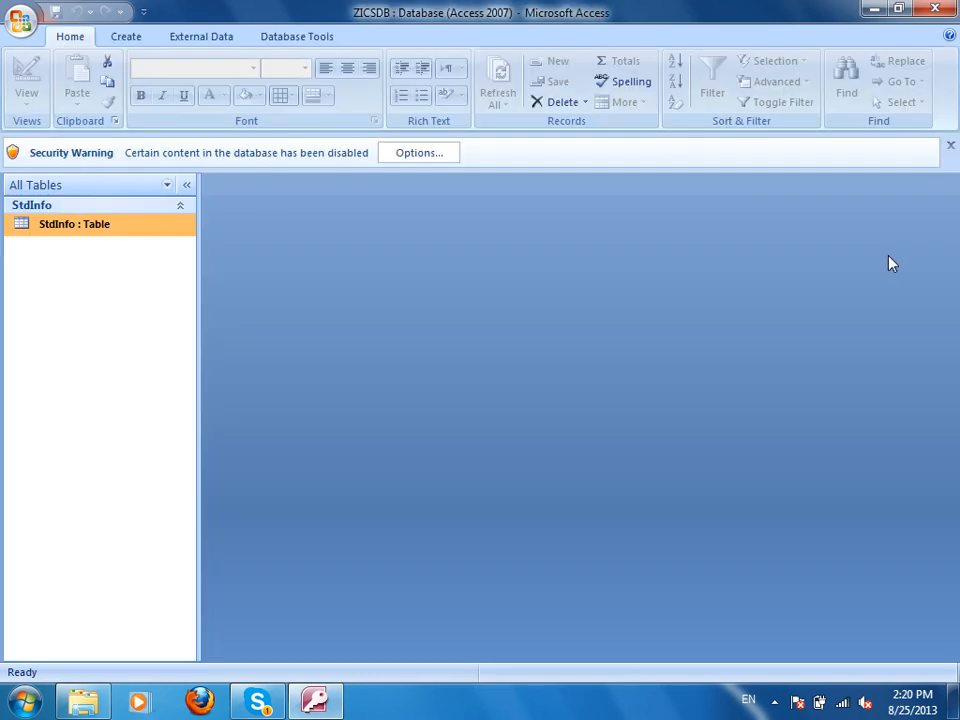
Look over the disabled-content security options, cancel them unchanged, then open the Start menu.
click(436, 155)
drag(435, 155, 675, 53)
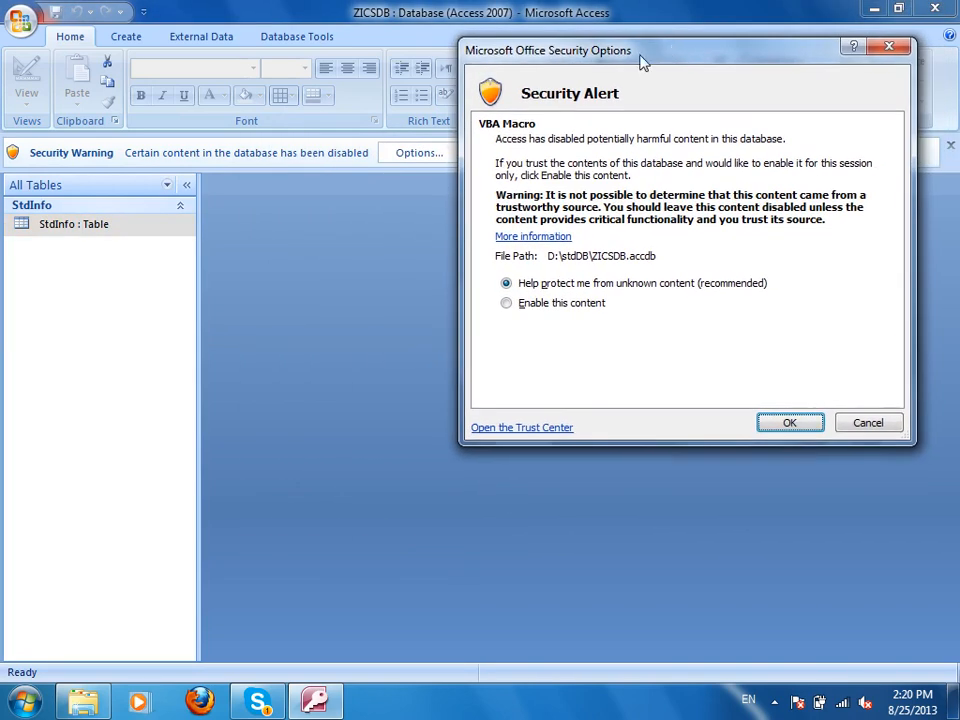
click(884, 428)
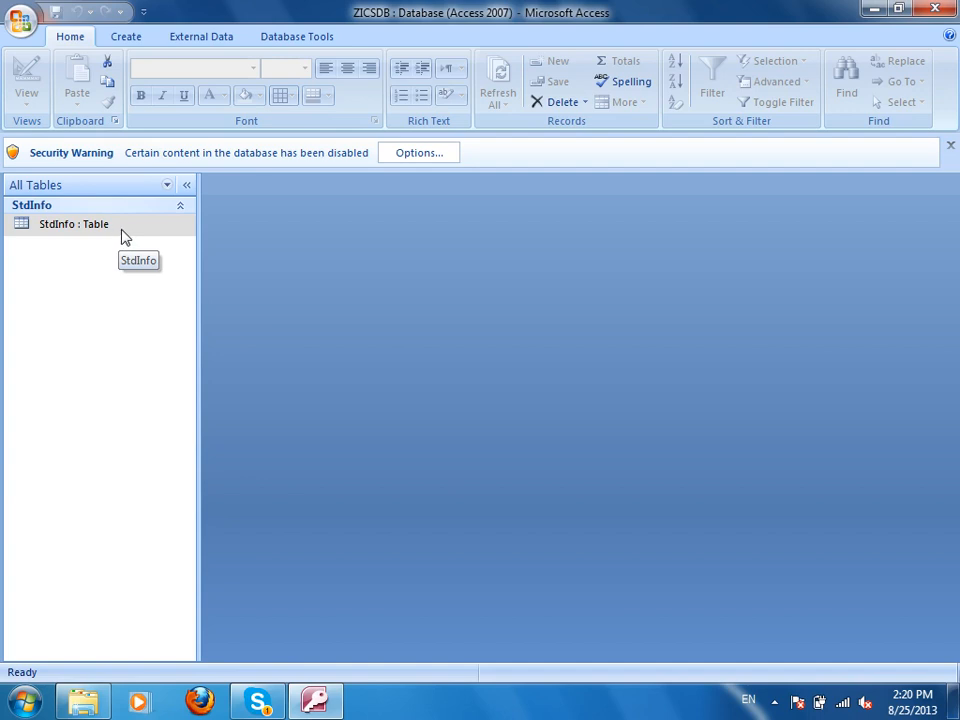
click(22, 700)
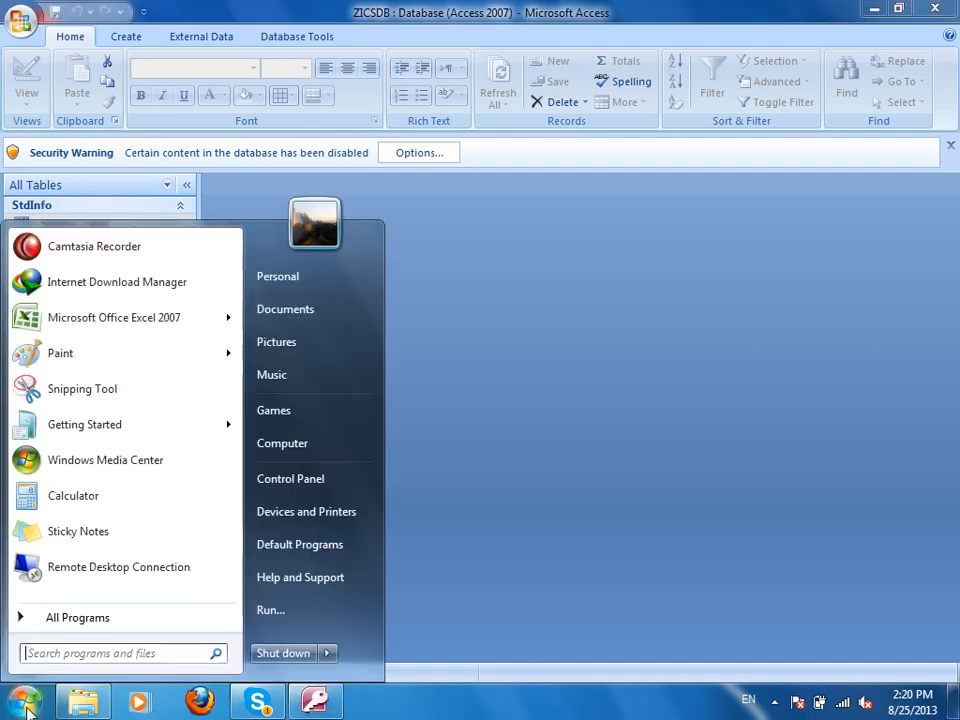
Snip the Security Warning bar, annotate it in red with 'Trusted' and 'Location', and discard it unsaved.
click(79, 390)
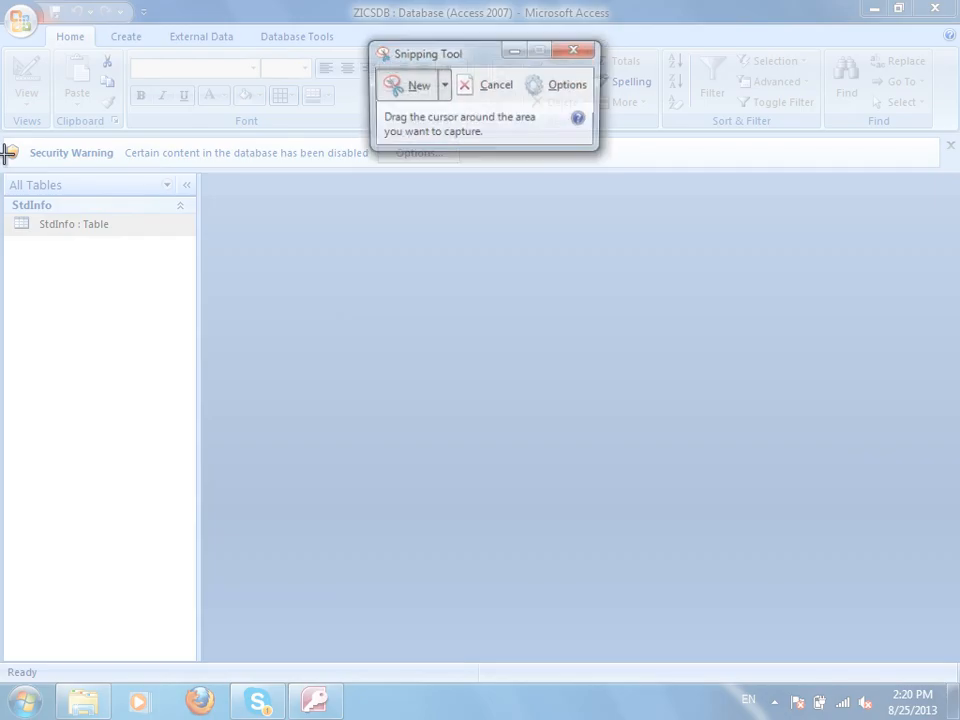
mouse_move(2, 124)
mouse_down()
mouse_move(189, 208)
mouse_move(955, 213)
mouse_up()
mouse_move(566, 183)
mouse_down()
mouse_move(451, 185)
mouse_move(602, 214)
mouse_move(534, 189)
mouse_move(423, 232)
mouse_up()
drag(433, 158, 585, 250)
drag(328, 129, 332, 156)
mouse_move(285, 124)
mouse_down()
mouse_move(332, 107)
mouse_move(360, 141)
mouse_move(376, 124)
mouse_move(407, 152)
mouse_move(429, 146)
mouse_move(457, 112)
mouse_move(493, 120)
mouse_up()
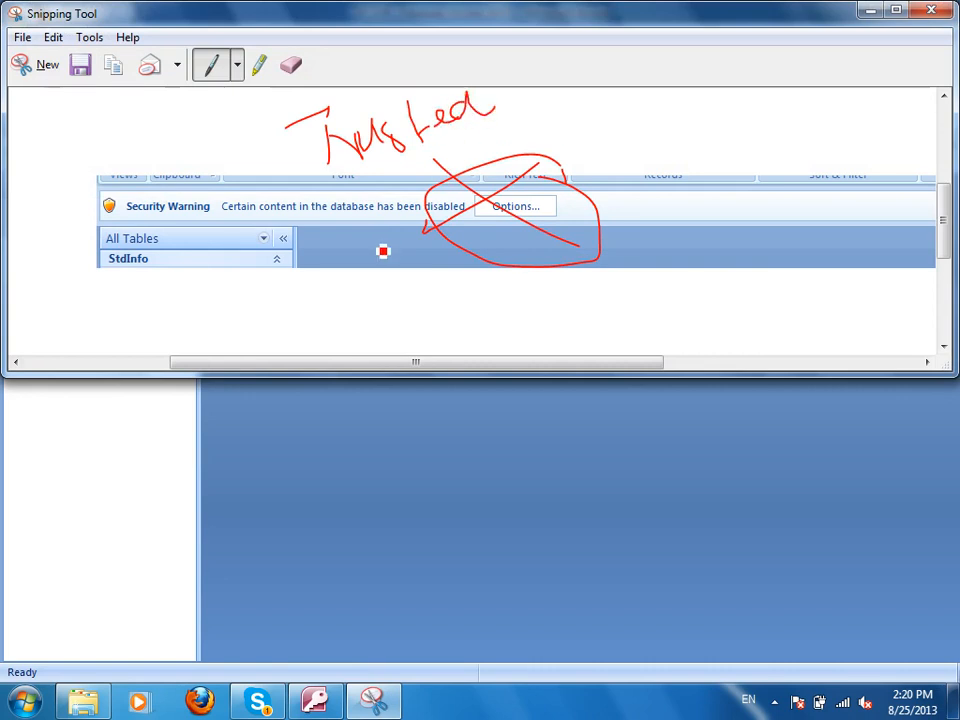
mouse_move(372, 266)
mouse_down()
mouse_move(388, 317)
mouse_move(396, 302)
mouse_move(452, 302)
mouse_move(475, 314)
mouse_move(541, 296)
mouse_up()
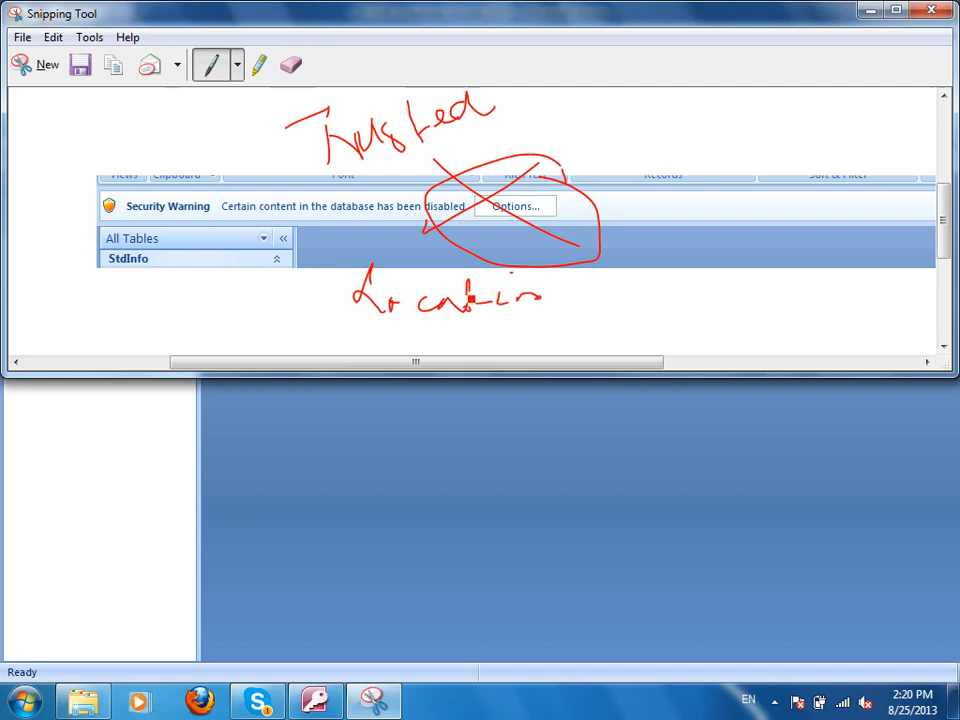
click(931, 9)
click(557, 207)
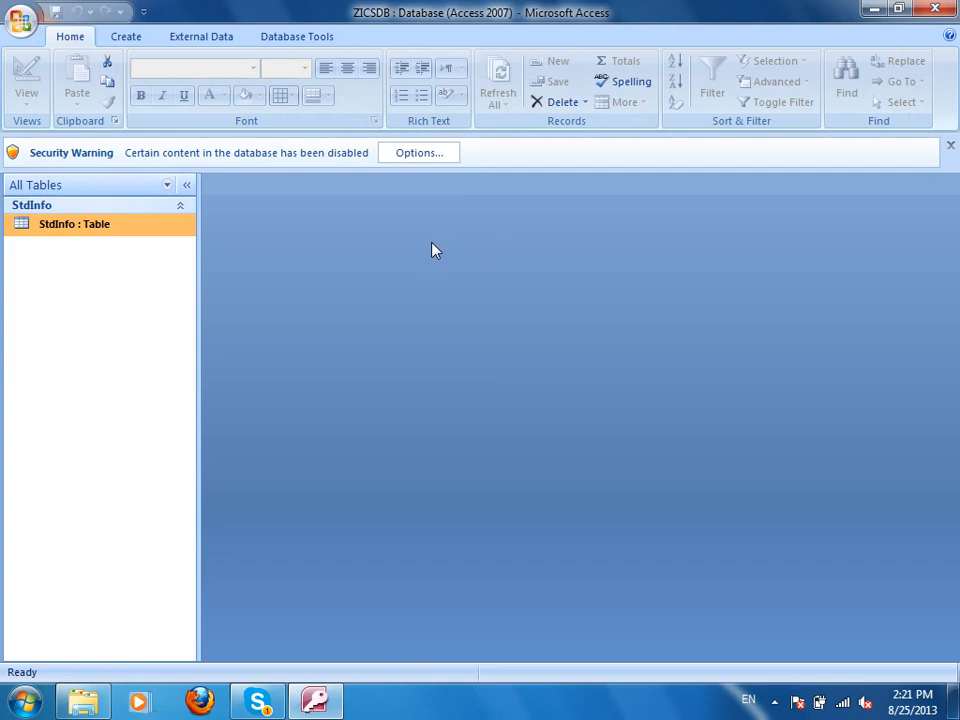
Close ZICSDB and open Tailor.accdb from D:\Sony Computer Data.
click(934, 9)
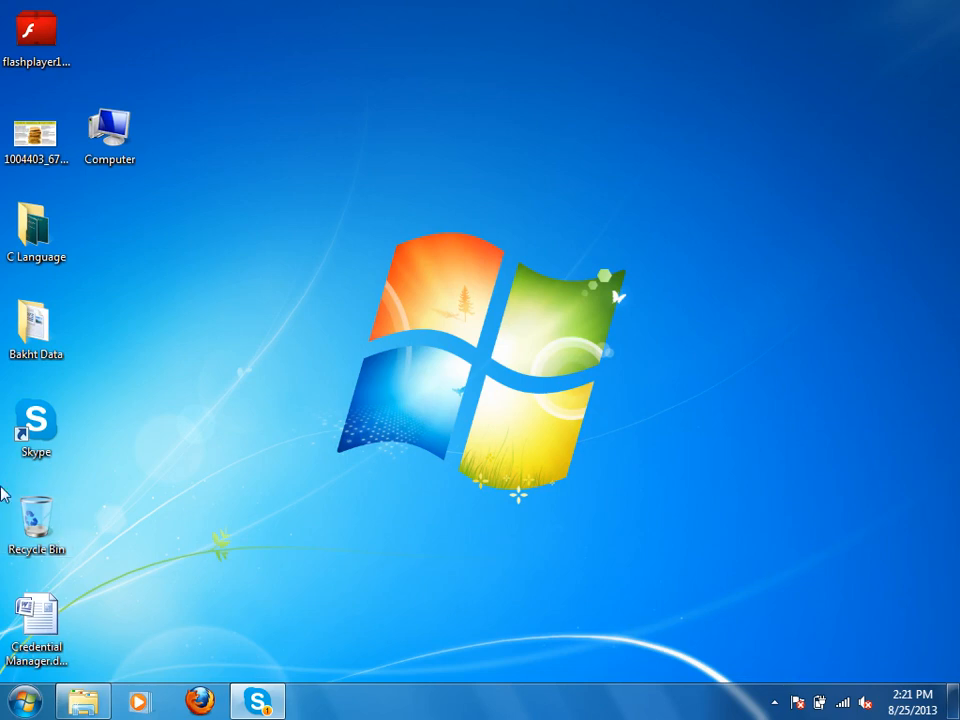
double_click(130, 133)
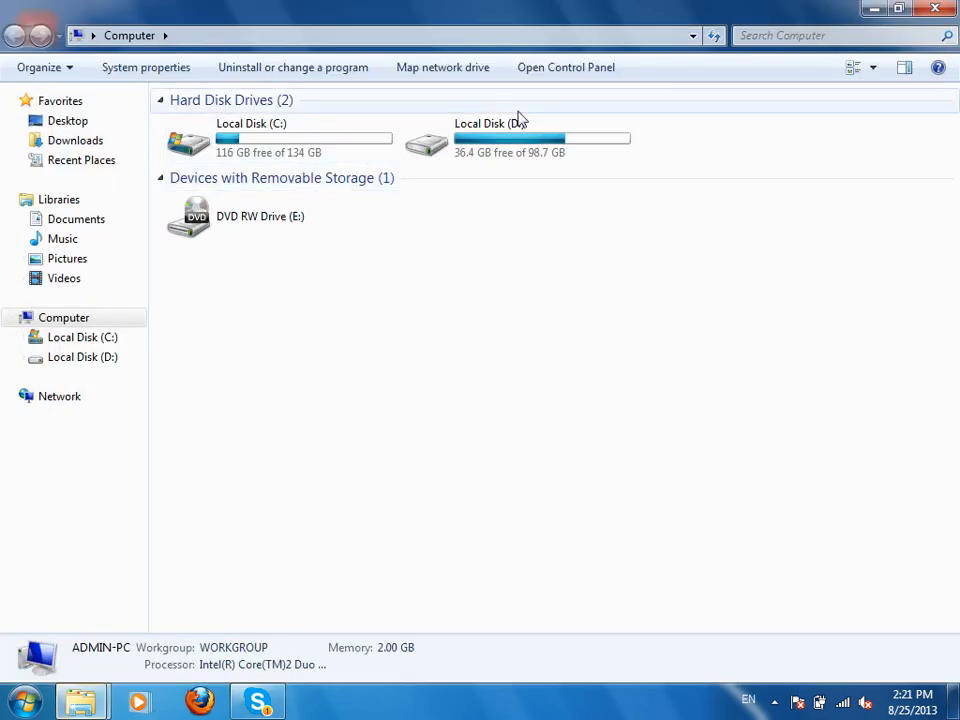
double_click(489, 137)
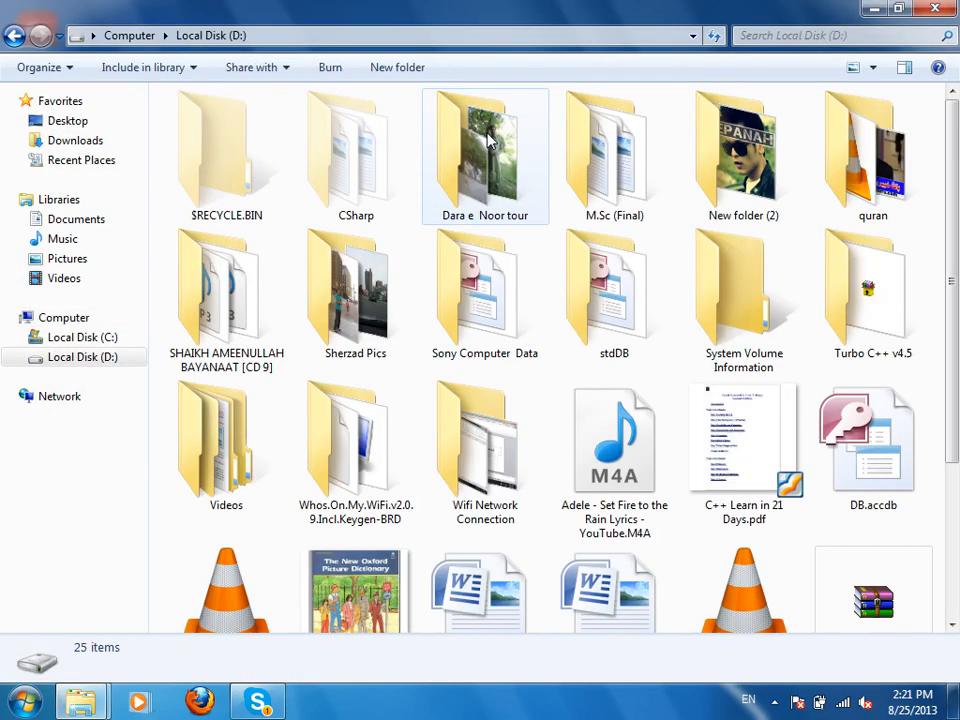
double_click(487, 322)
double_click(709, 145)
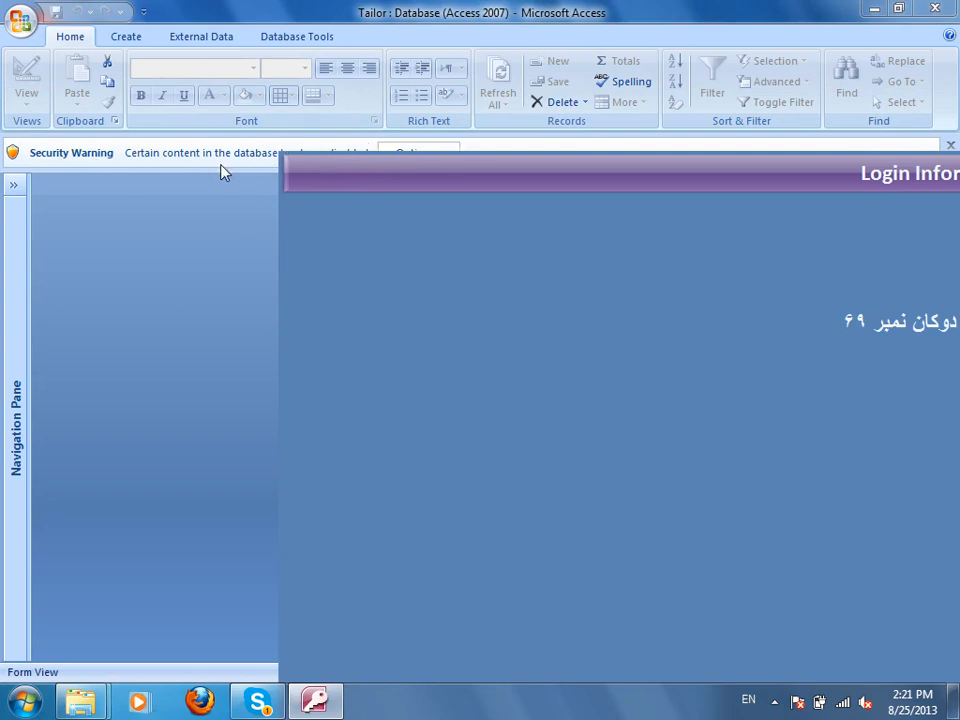
Enable the Tailor database's blocked content, then close the database.
click(410, 150)
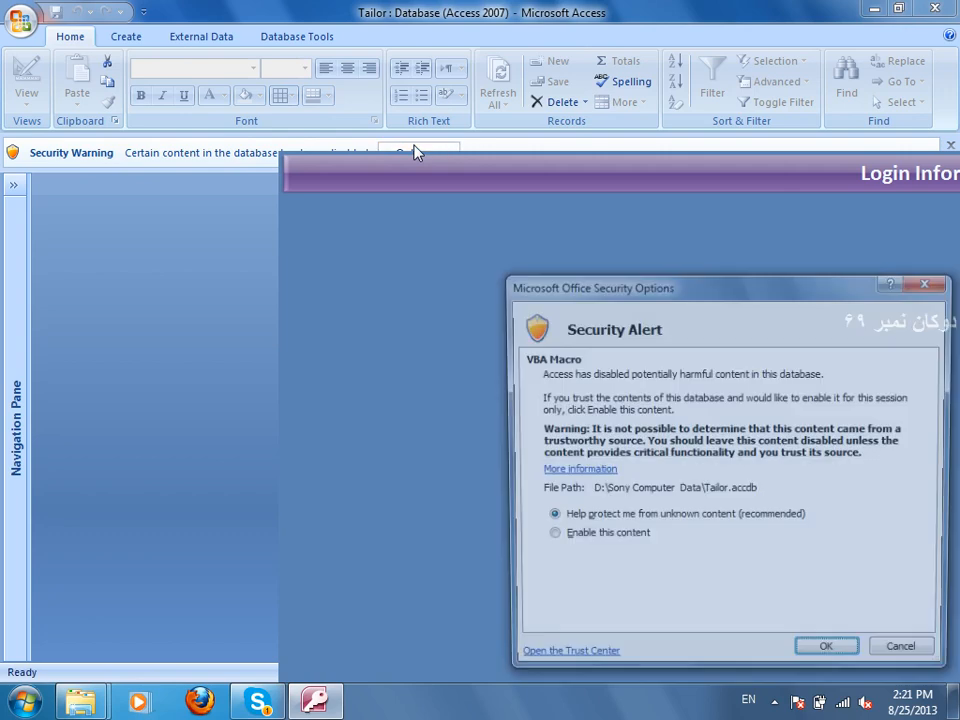
click(606, 539)
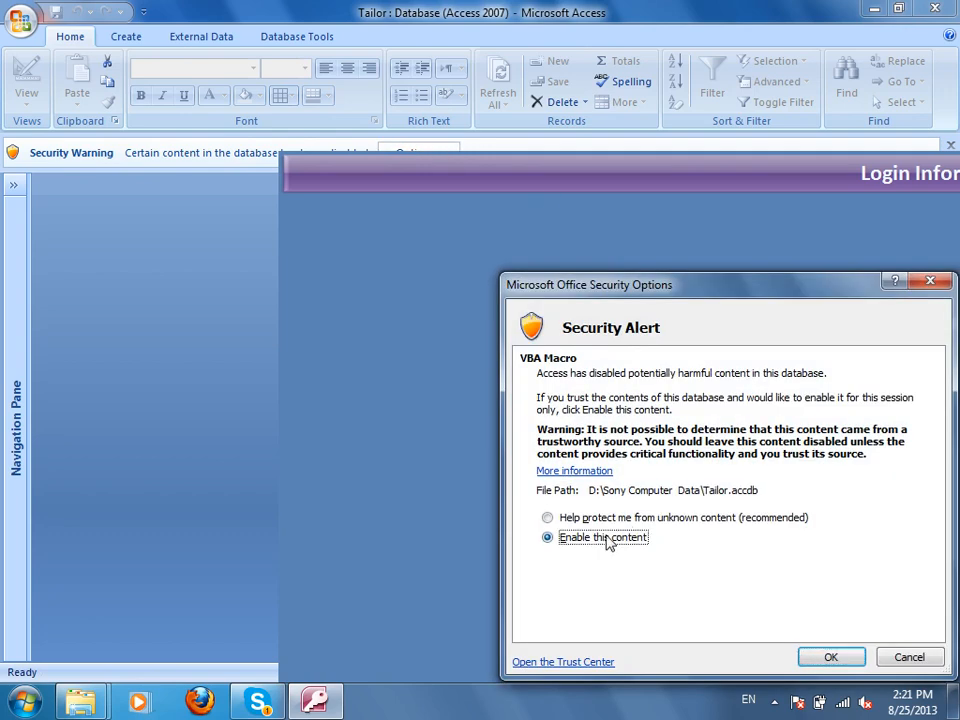
click(840, 658)
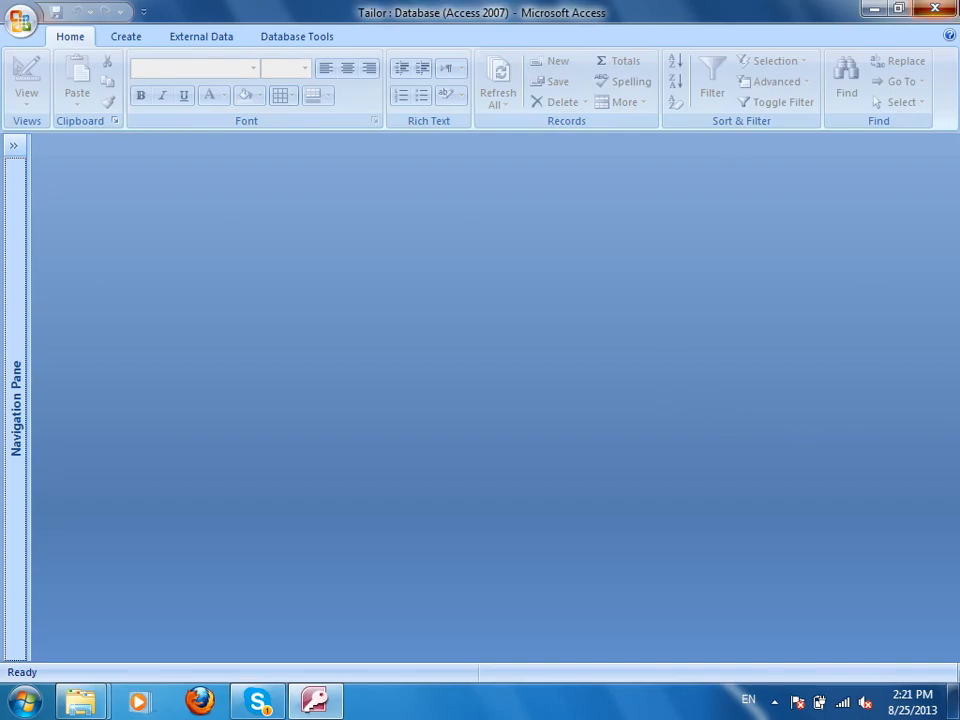
click(935, 8)
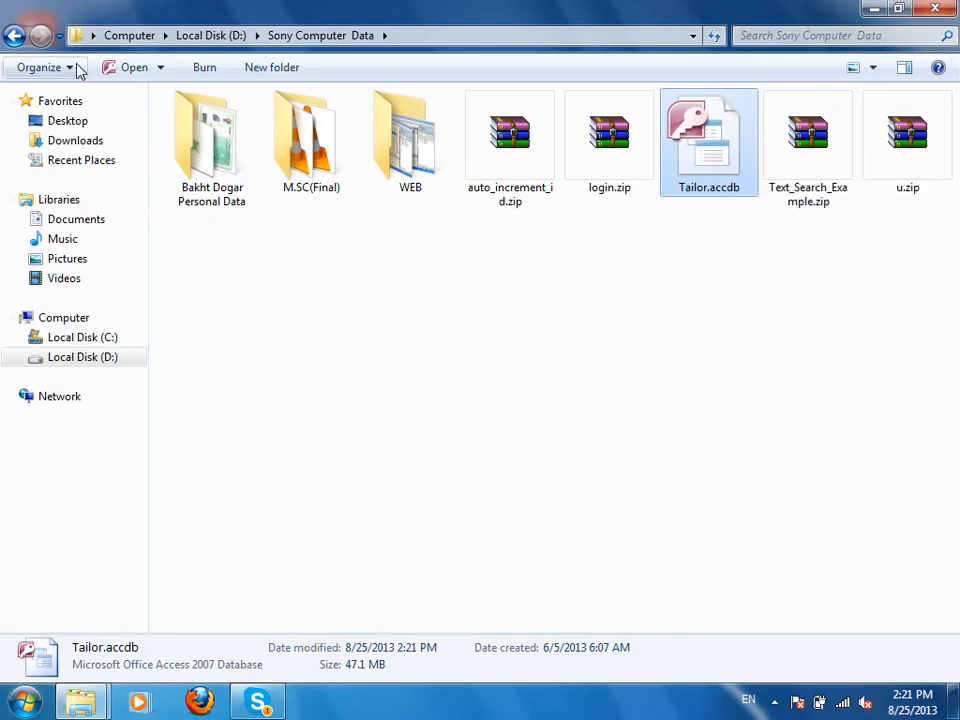
Go back to drive D: and open ZICSDB.accdb from the stdDB folder.
click(14, 35)
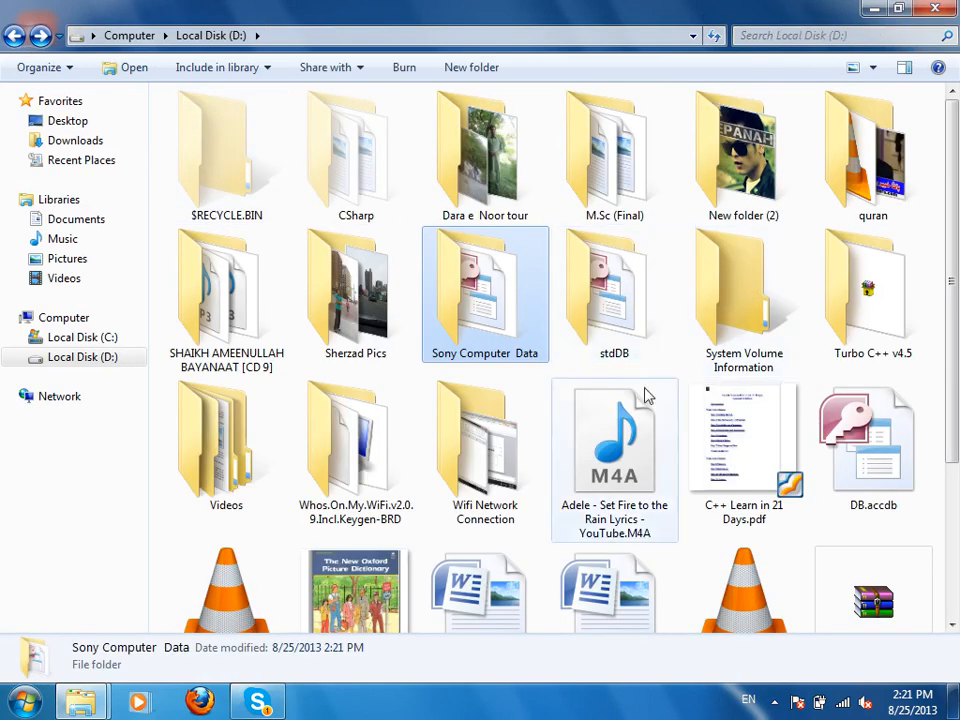
click(619, 336)
double_click(609, 290)
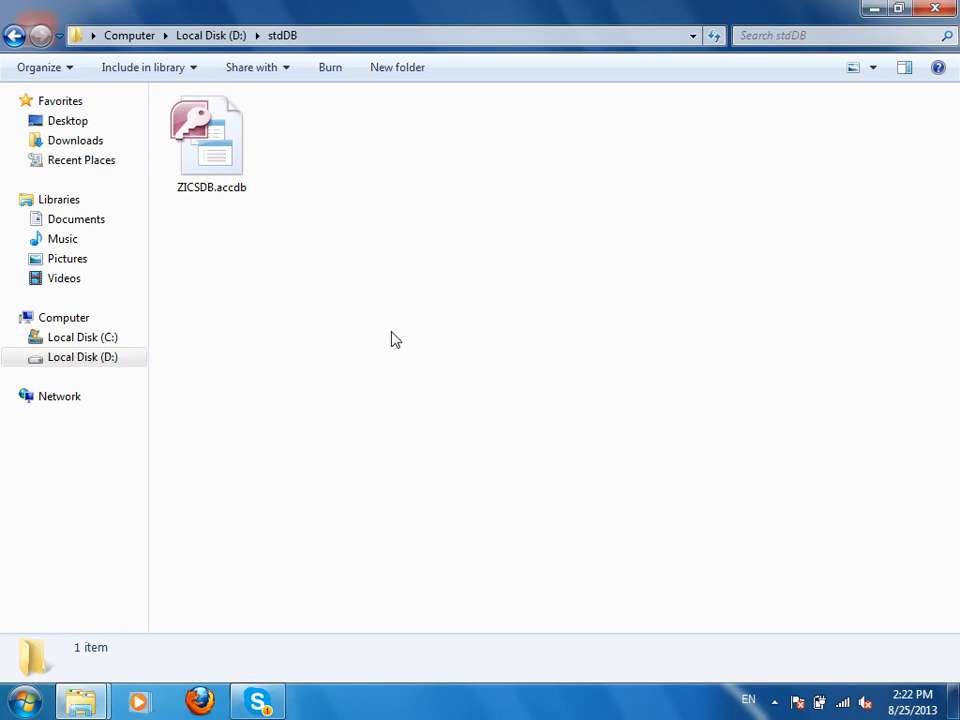
double_click(236, 172)
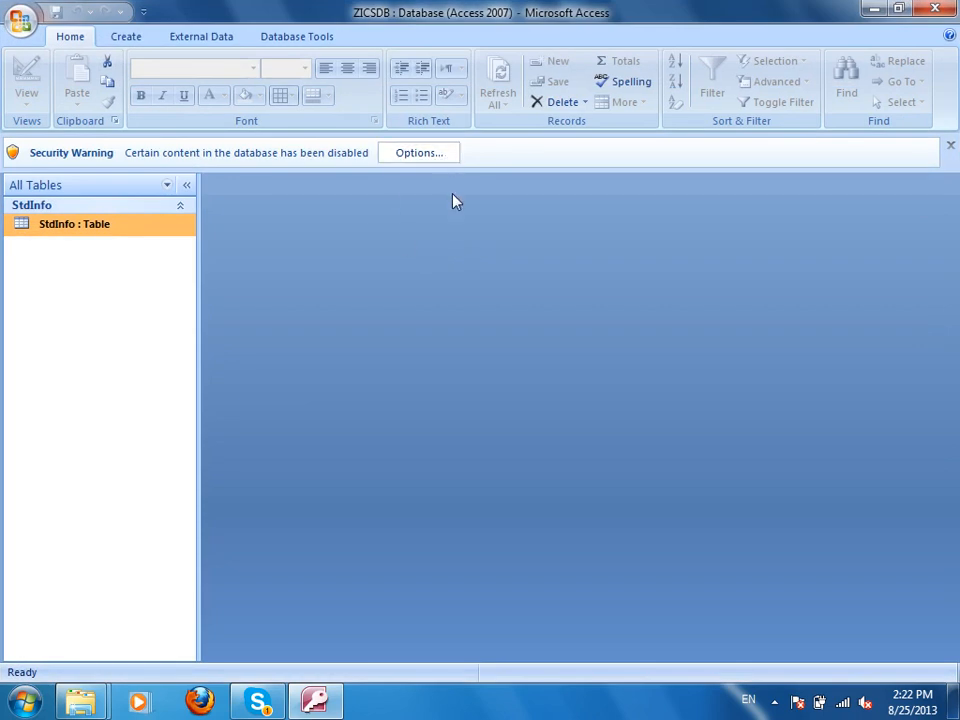
Open the Trust Center's Trusted Locations list and edit the Wizard Databases entry.
click(20, 20)
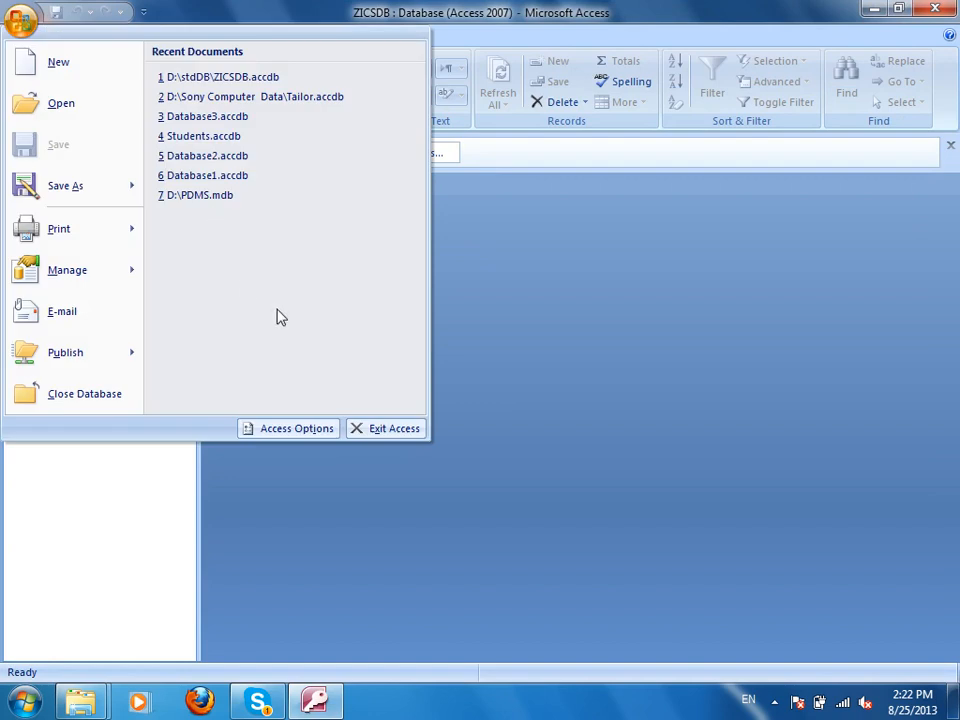
click(305, 434)
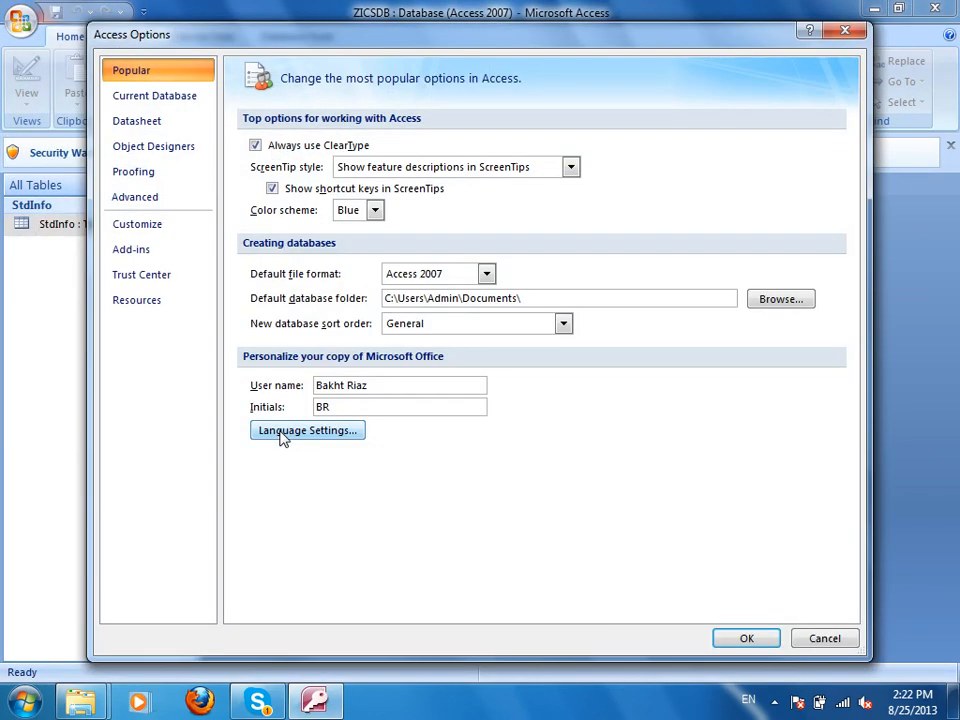
click(148, 281)
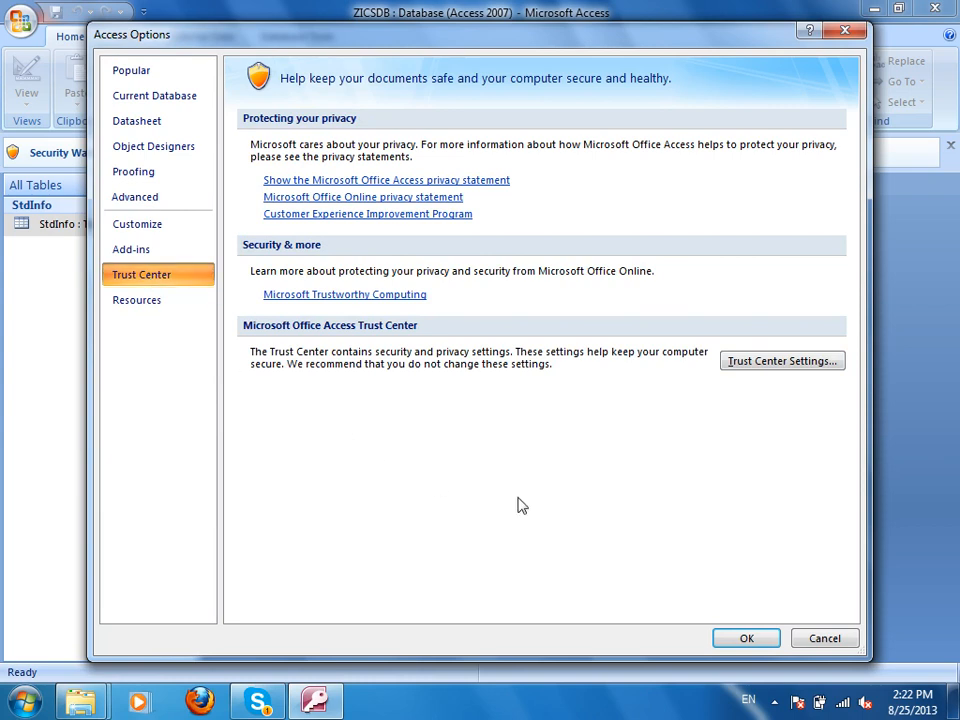
click(816, 366)
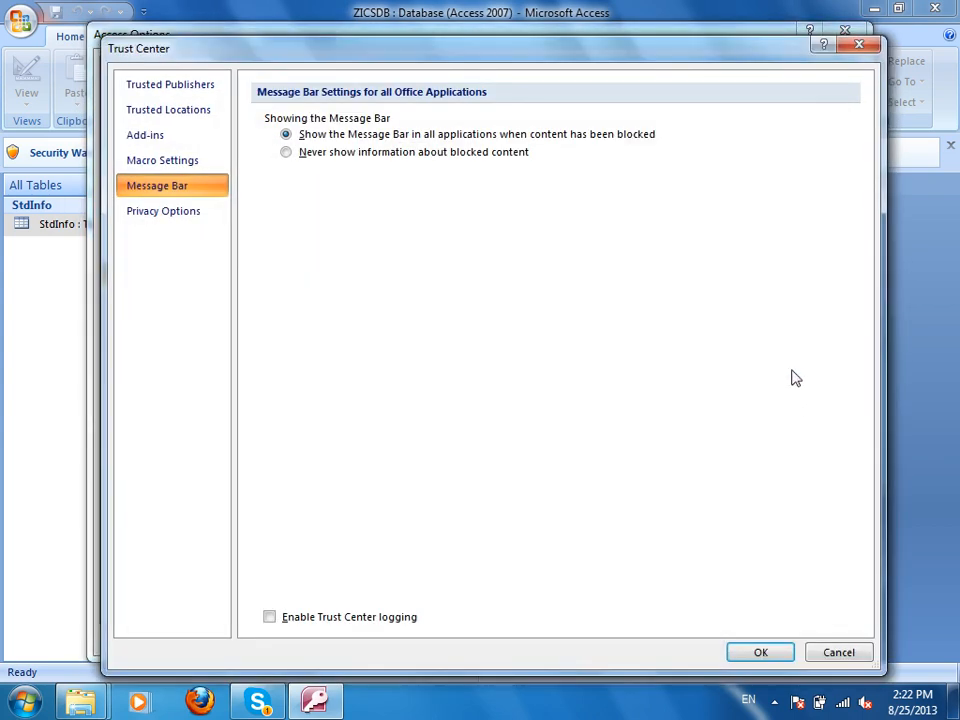
click(192, 117)
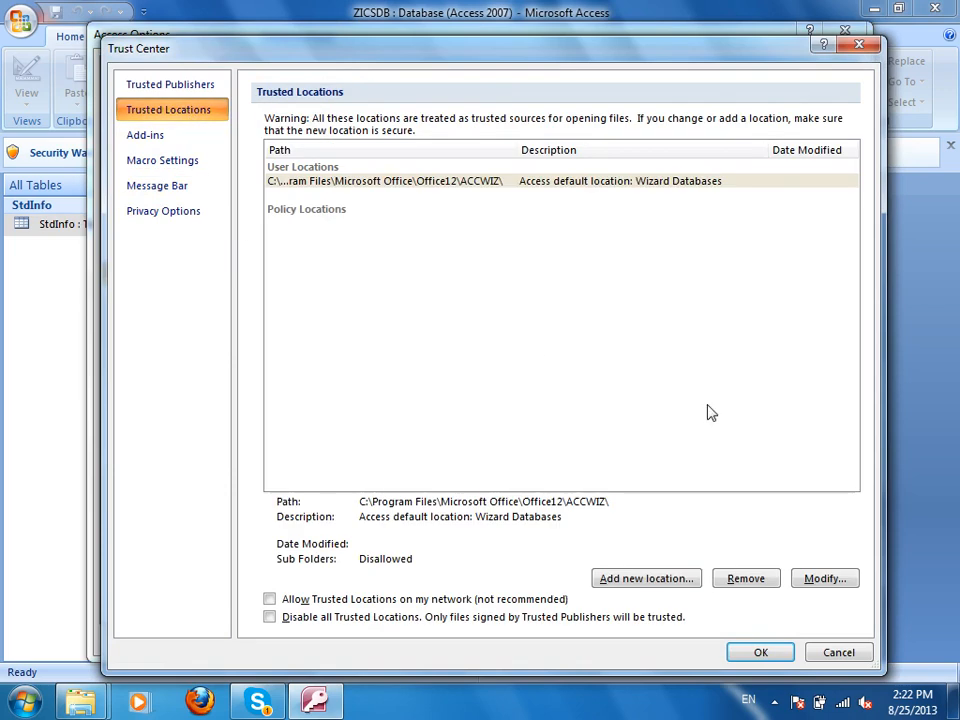
click(825, 579)
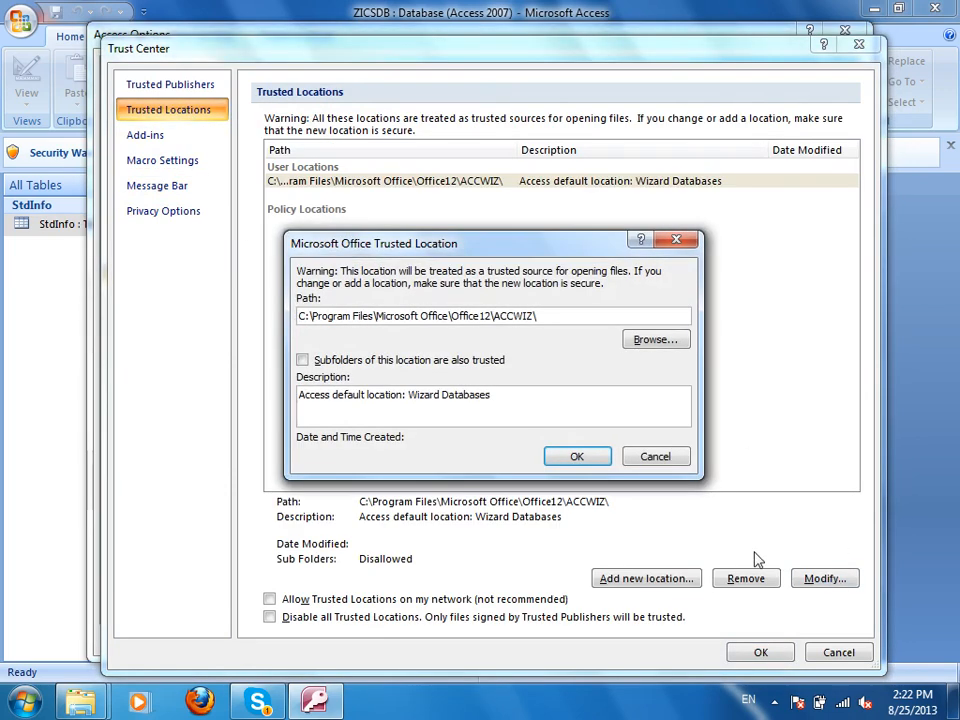
Change the trusted location path to D:\stdDB, apply the settings, and quit Access.
click(648, 341)
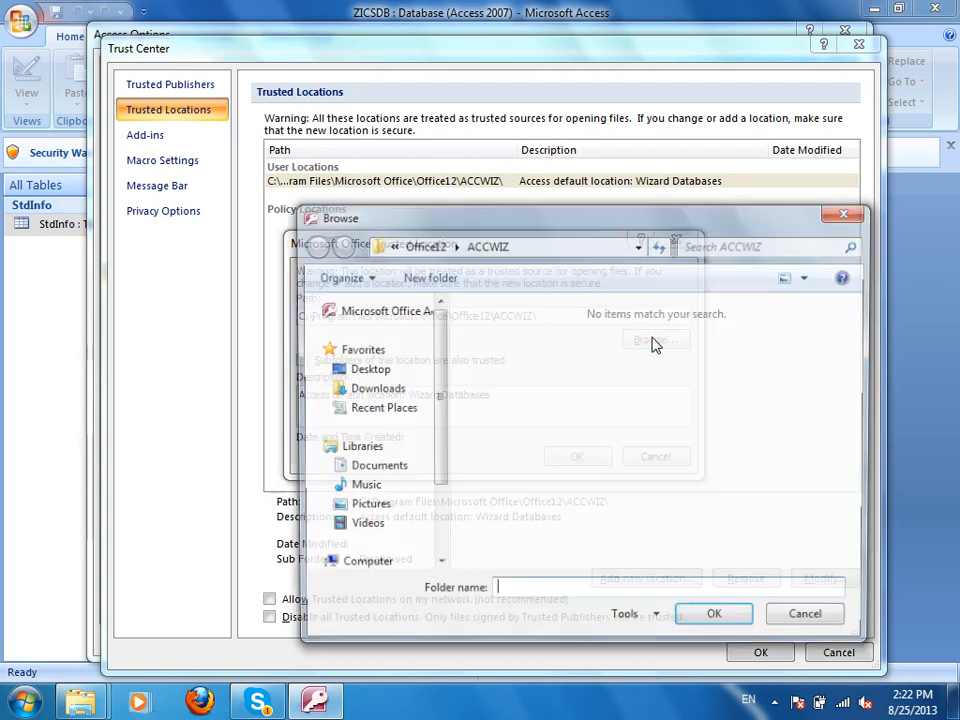
scroll(446, 368, down, 3)
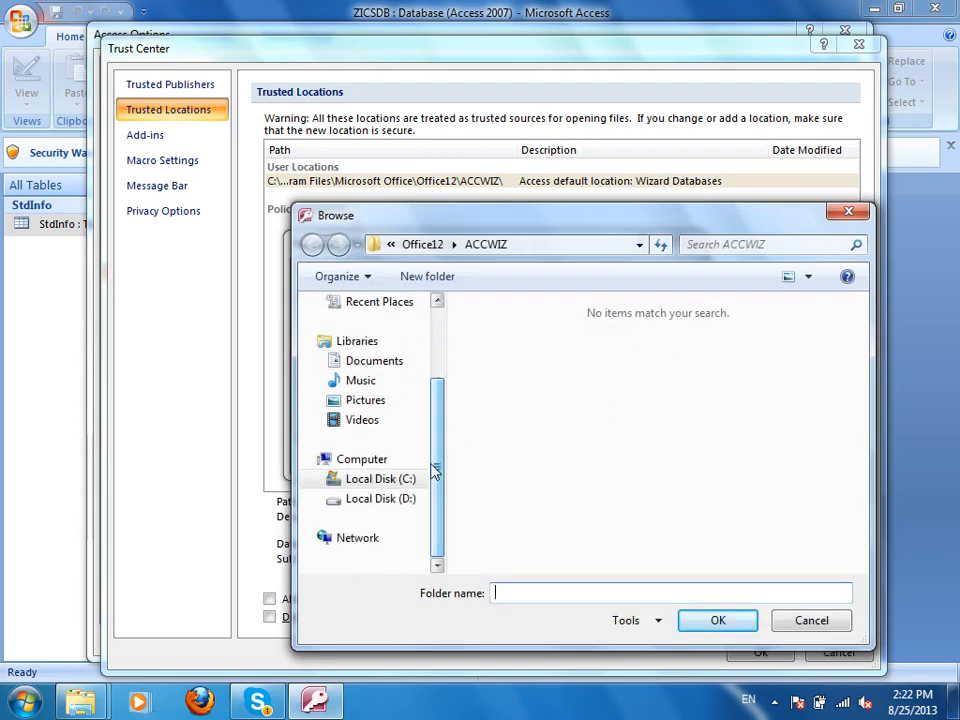
click(362, 500)
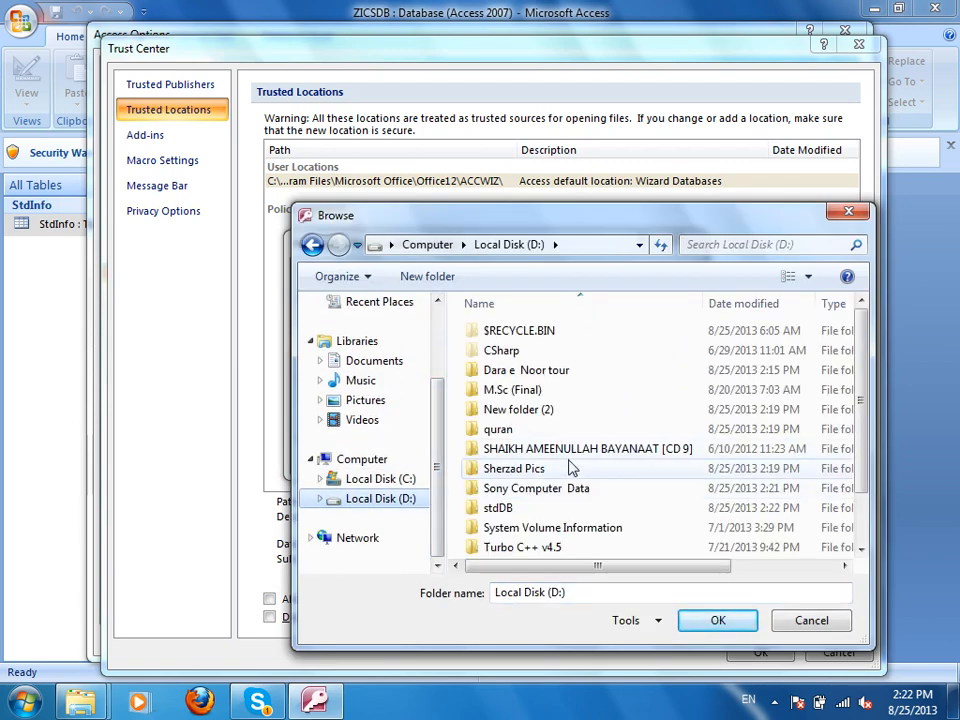
double_click(498, 508)
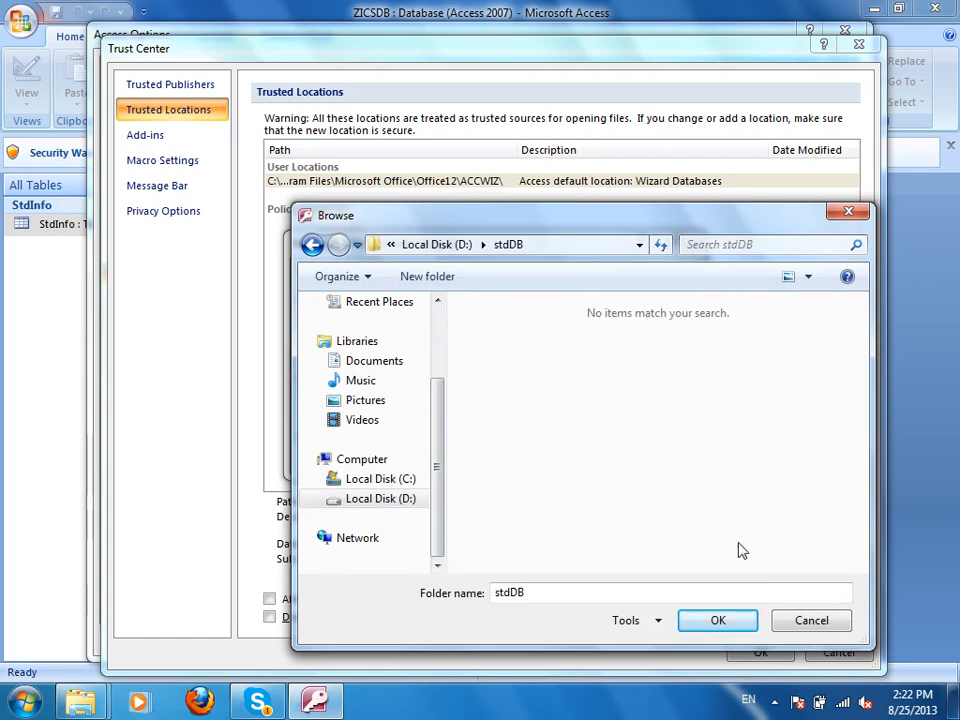
click(707, 619)
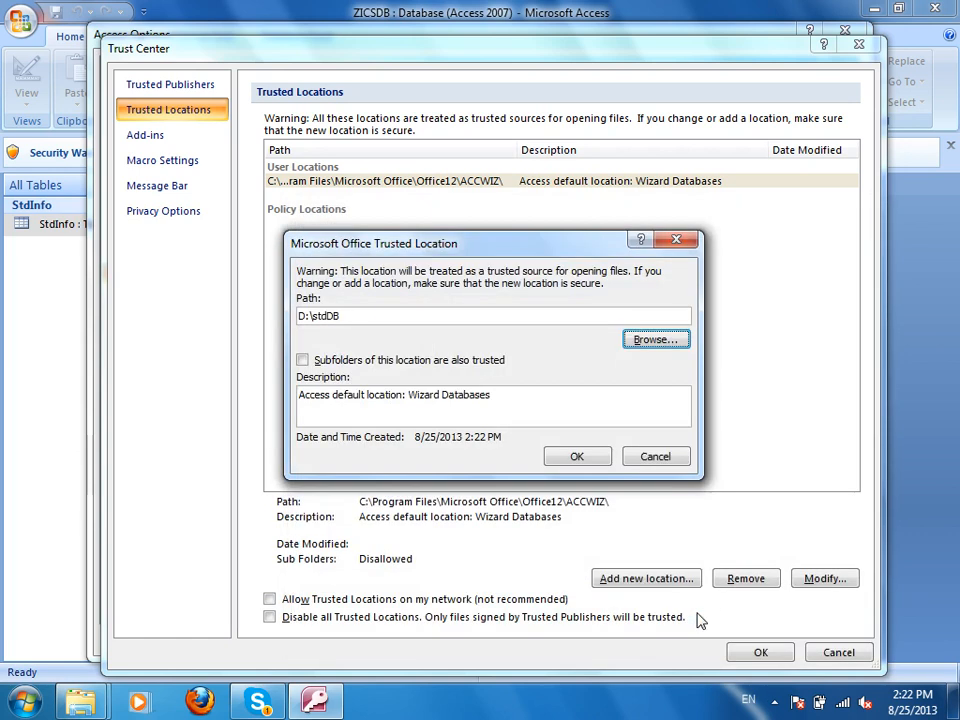
click(578, 456)
click(758, 656)
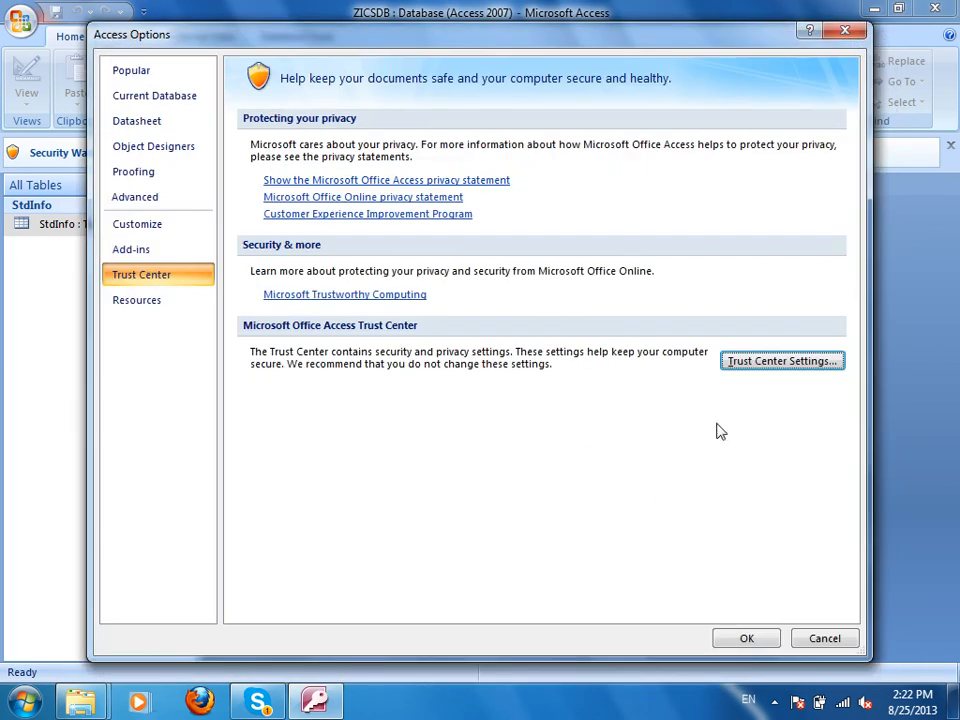
click(746, 638)
click(935, 8)
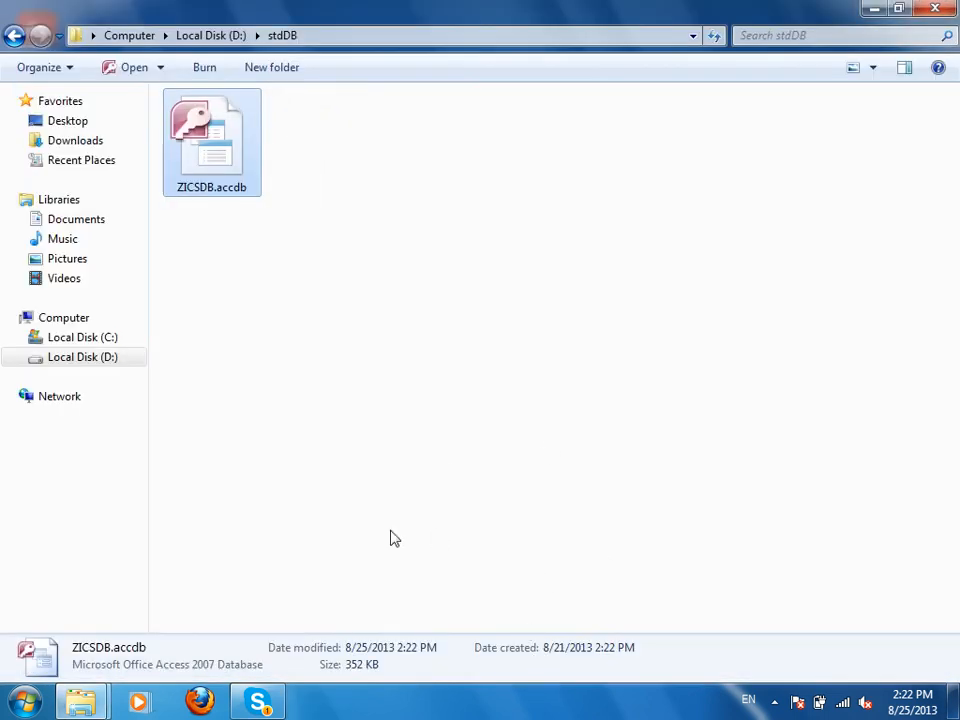
Open ZICSDB, then close Access and the stdDB folder window.
double_click(236, 141)
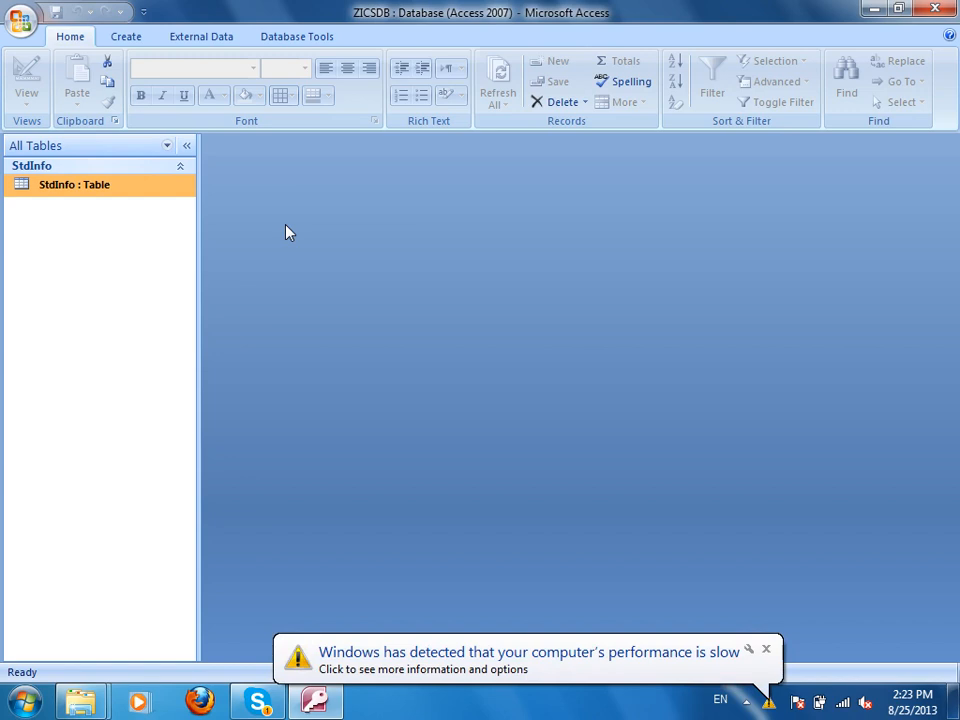
click(932, 8)
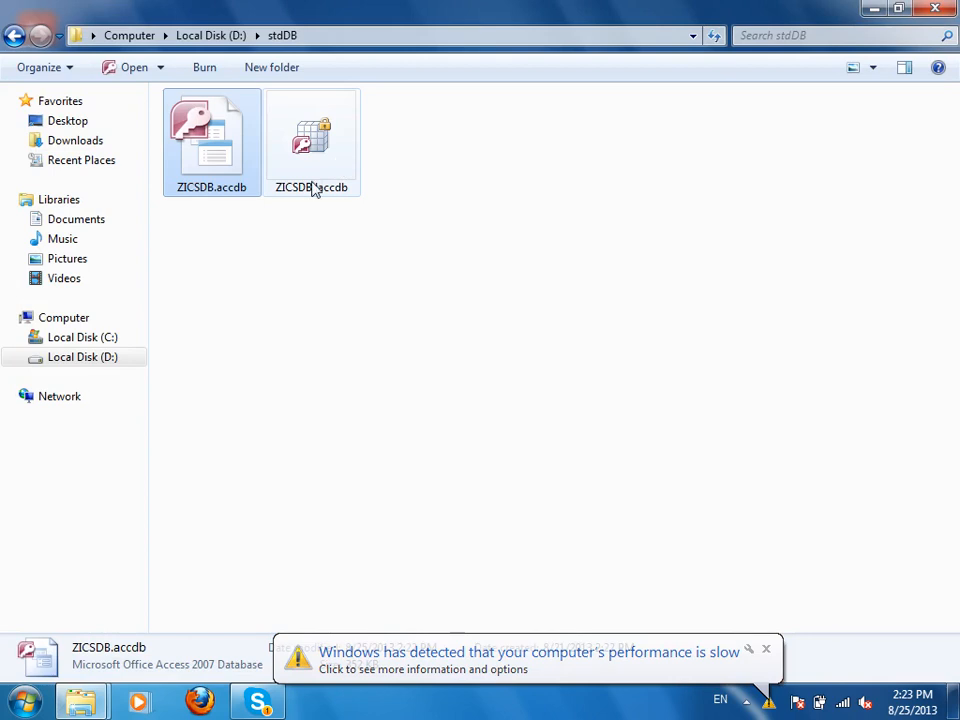
click(935, 8)
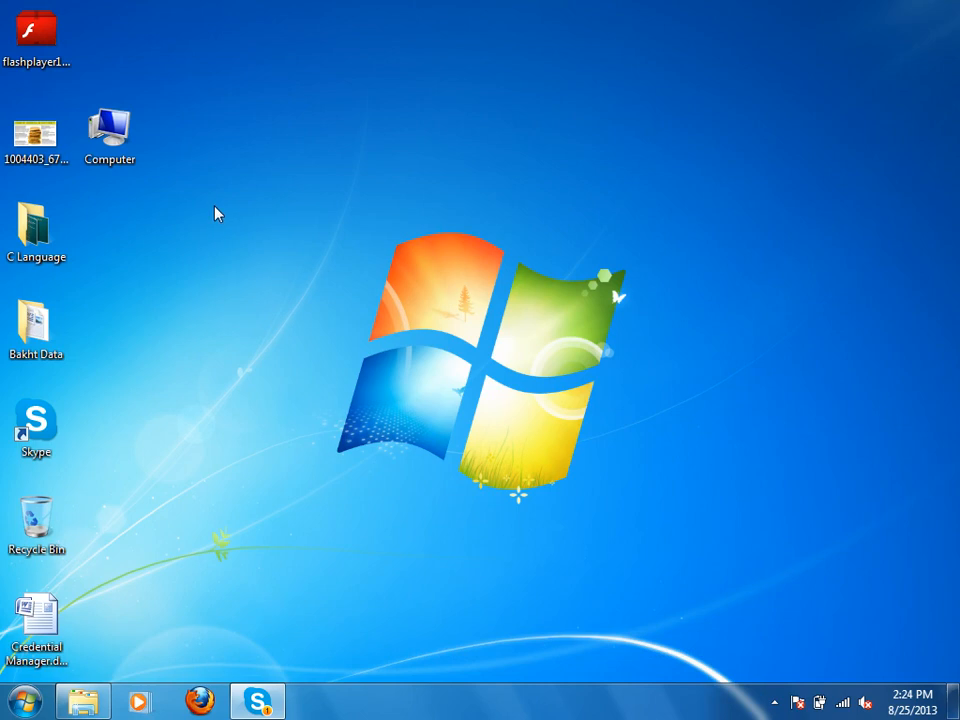
Browse Computer > Local Disk (D:) > stdDB and reopen ZICSDB.accdb without a security warning.
double_click(135, 130)
double_click(578, 154)
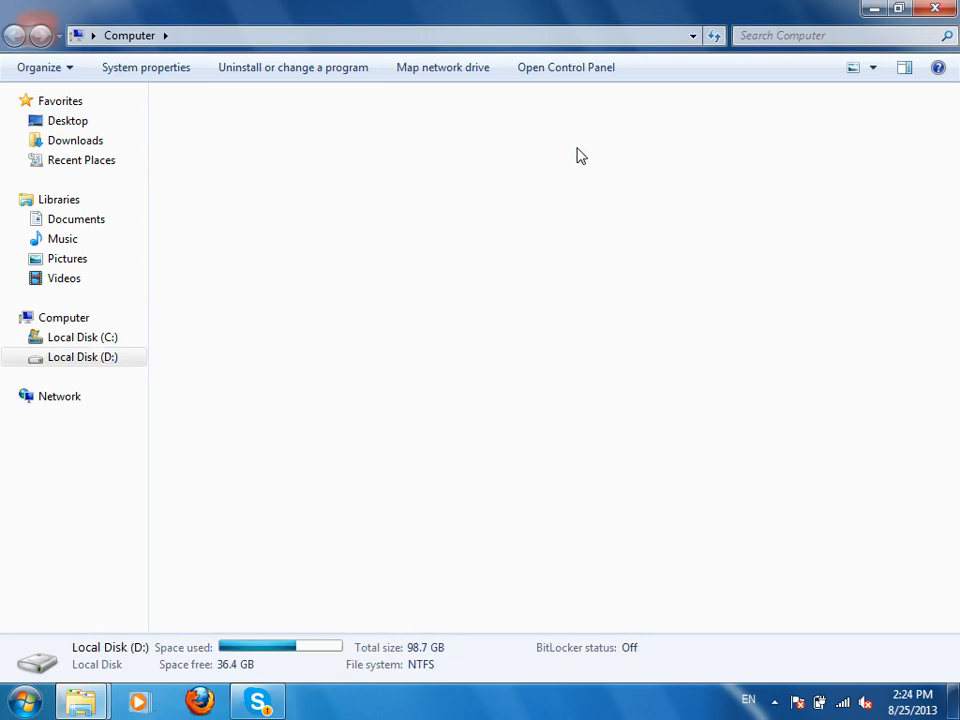
double_click(485, 290)
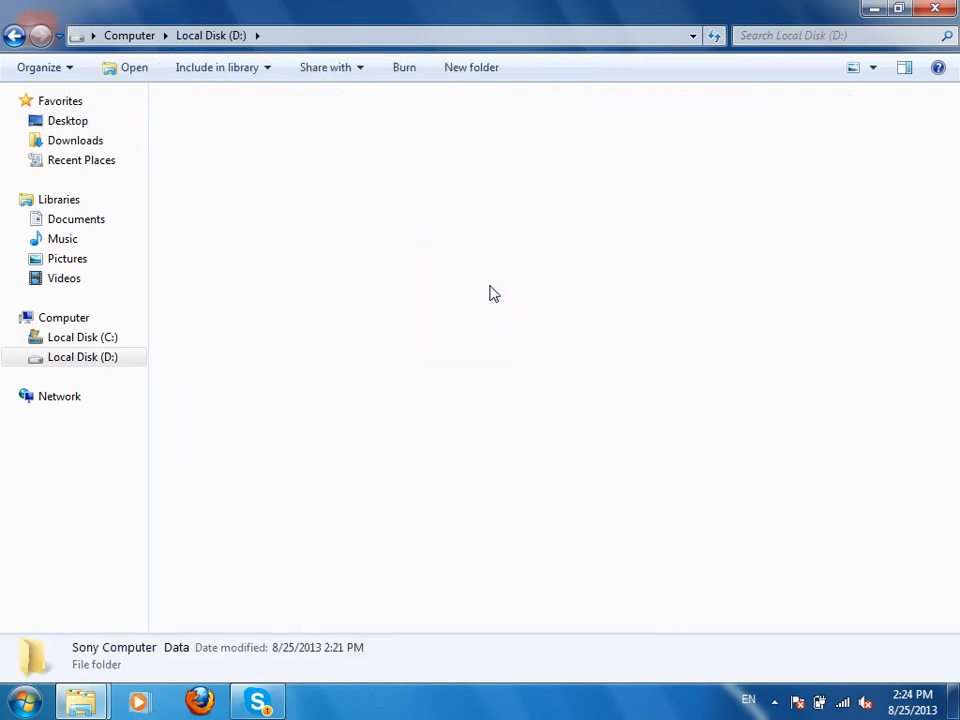
click(14, 36)
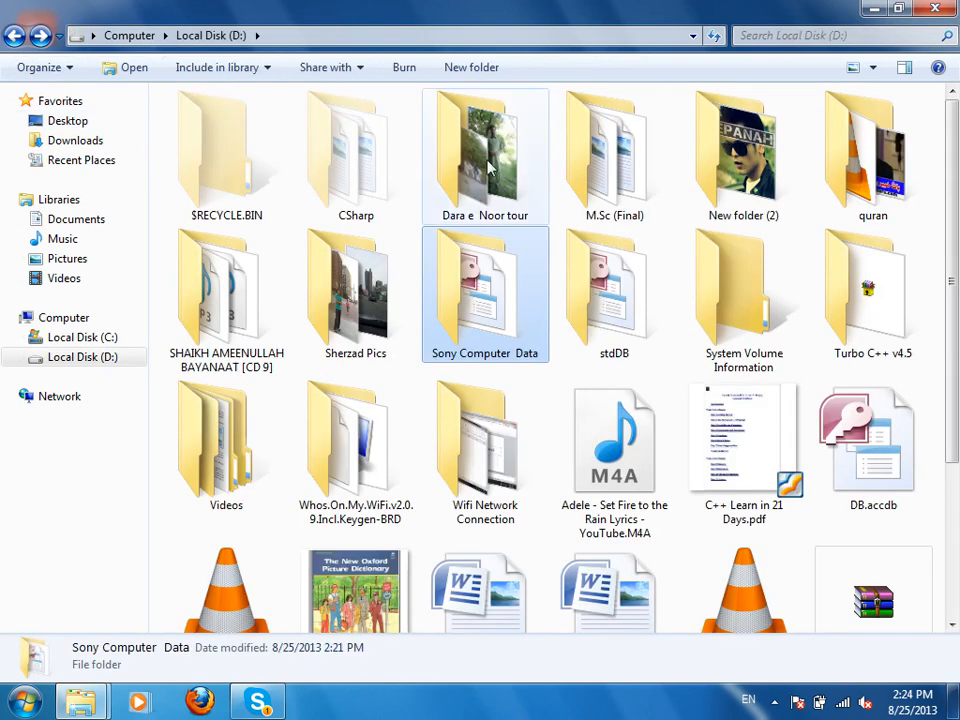
double_click(611, 290)
double_click(232, 163)
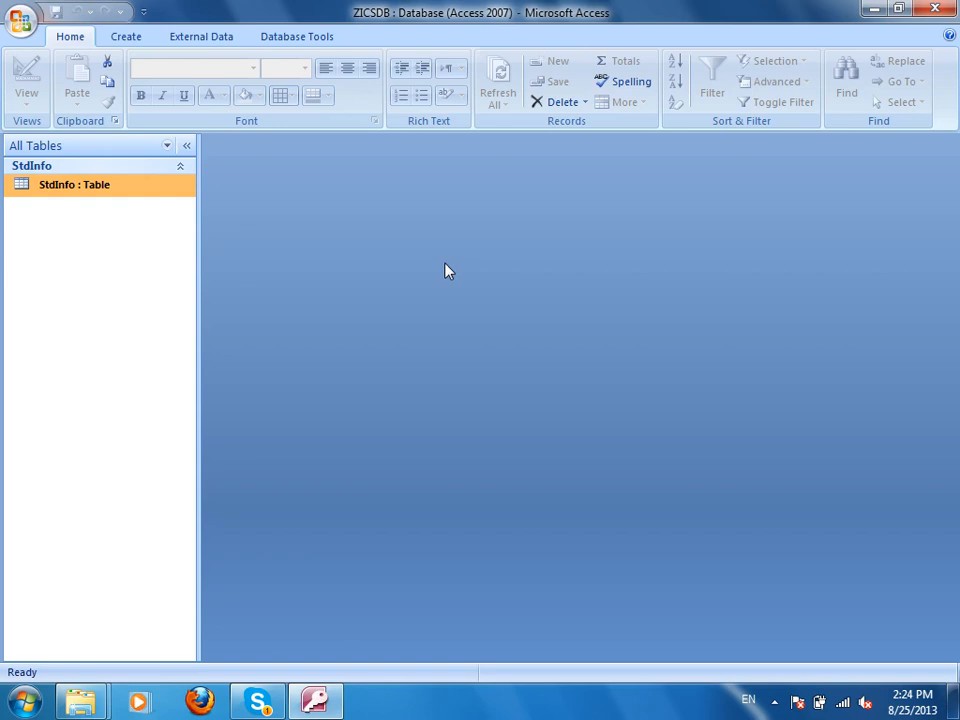
Close ZICSDB, open Tailor.accdb from Sony Computer Data, and show its blocked-content options.
click(935, 9)
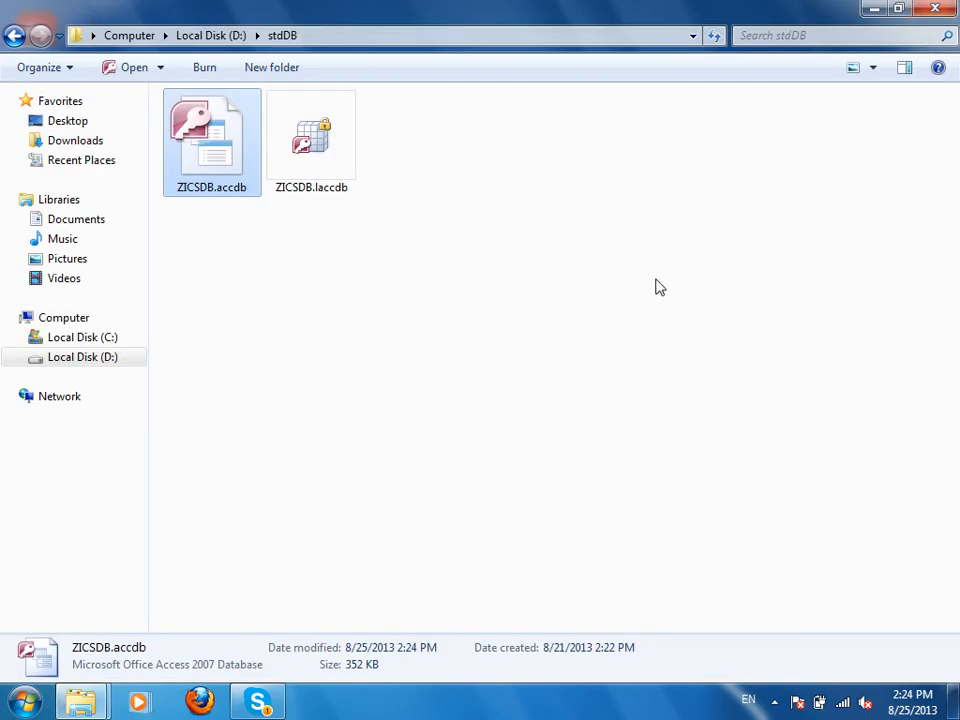
click(17, 35)
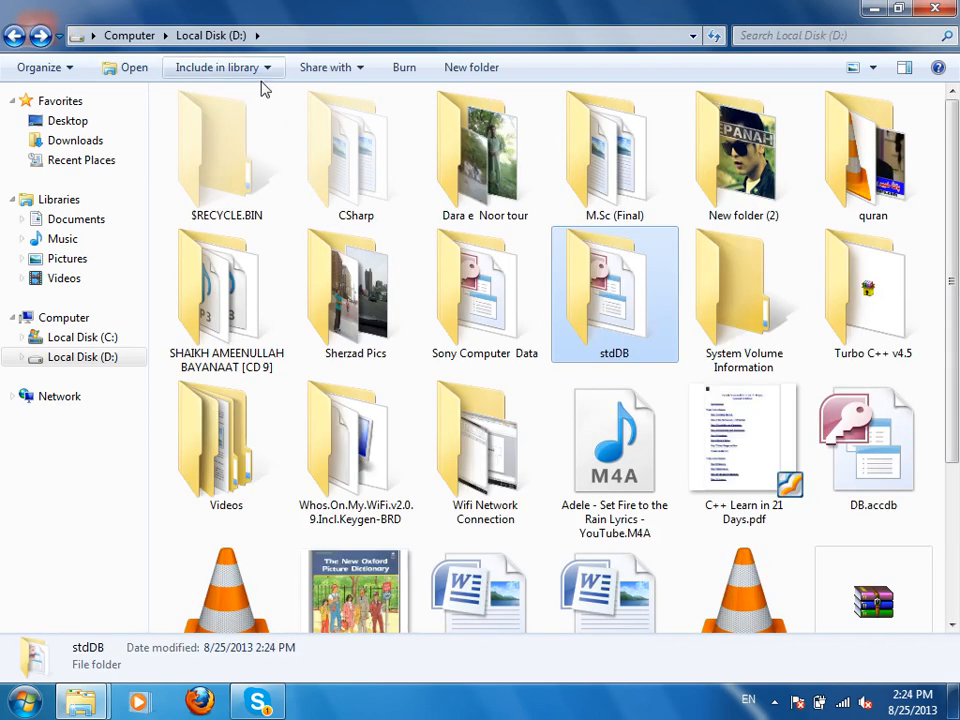
double_click(480, 304)
click(690, 174)
double_click(690, 174)
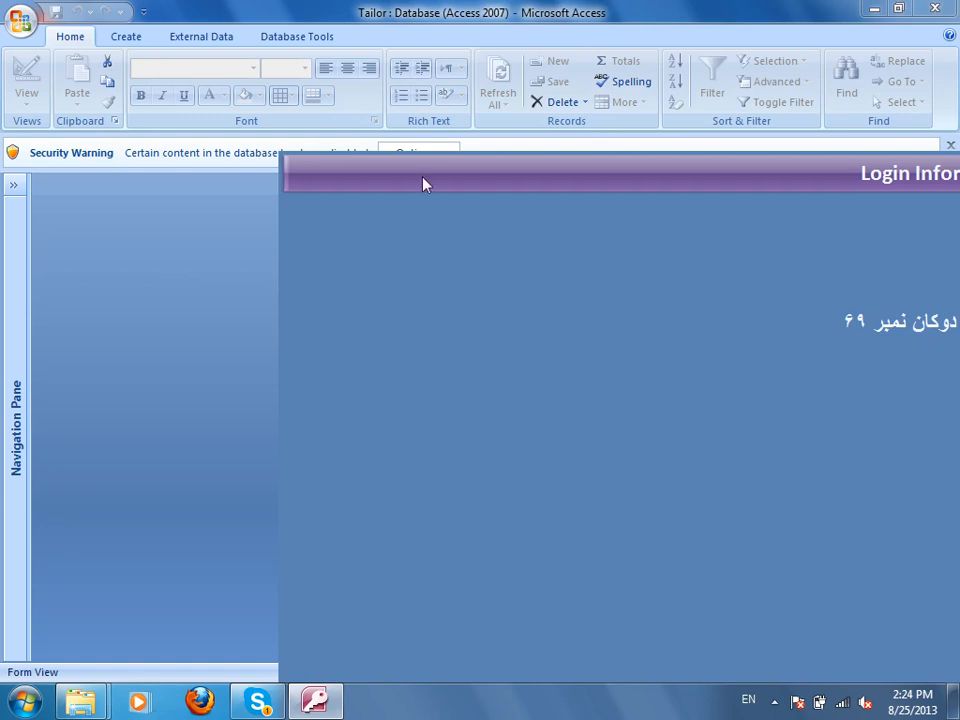
click(410, 152)
Enable Tailor's blocked content, close the Login form and expand the Navigation Pane.
click(604, 537)
click(830, 657)
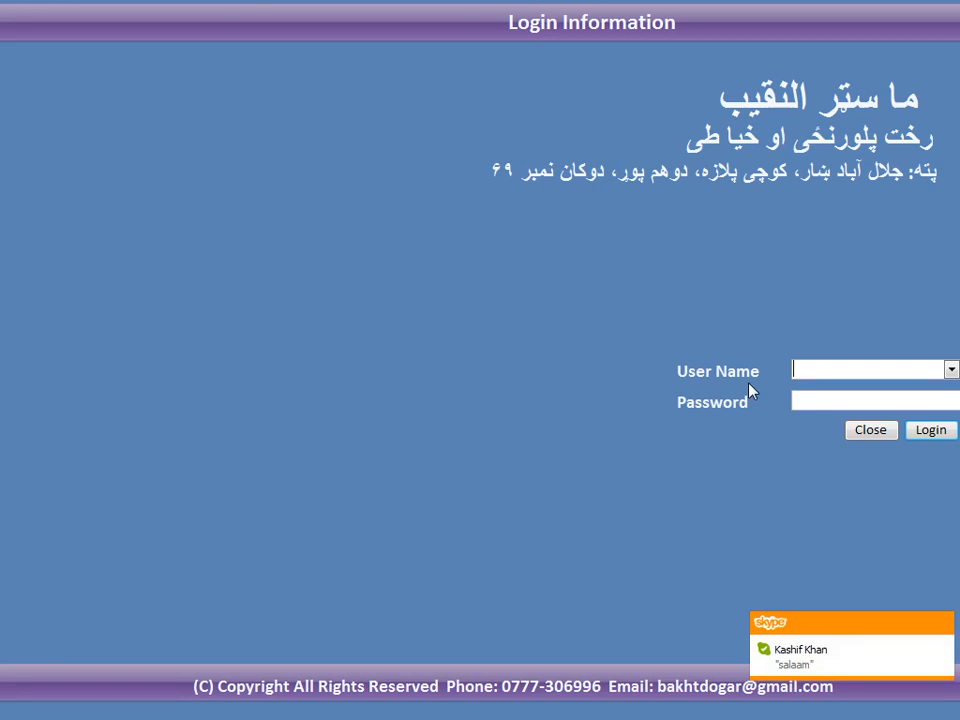
click(868, 430)
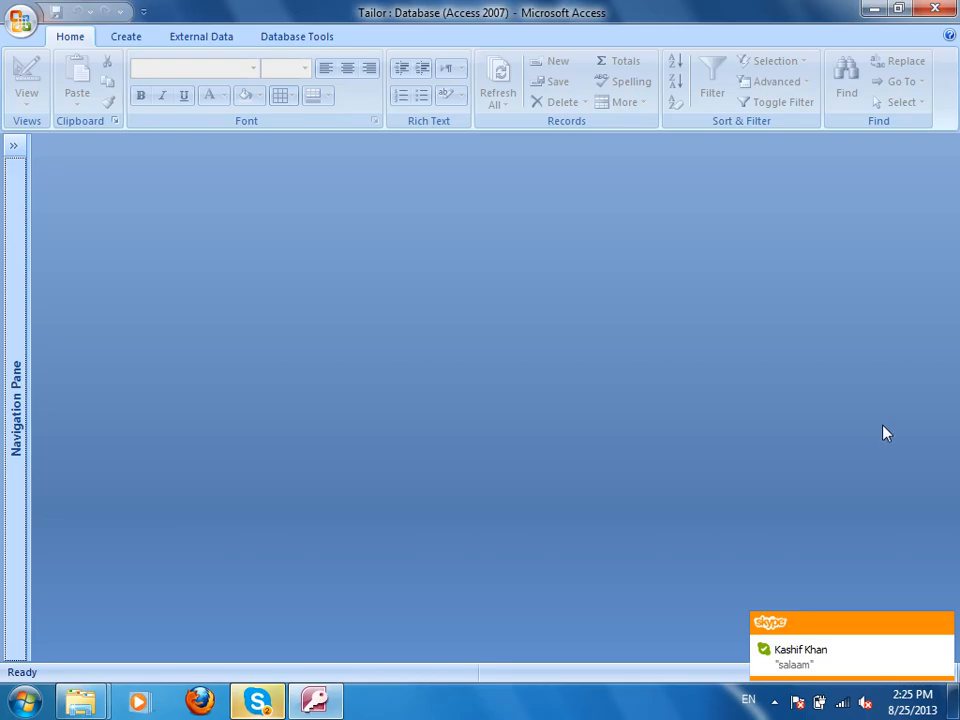
click(22, 160)
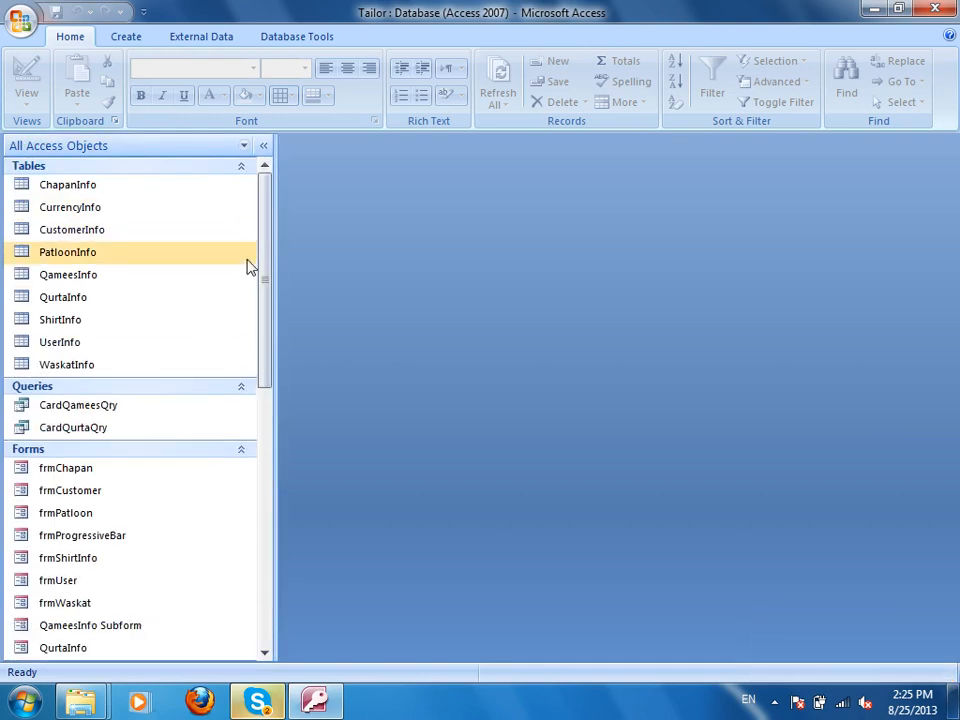
Go to the Trusted Locations list in Access Options' Trust Center settings.
click(22, 24)
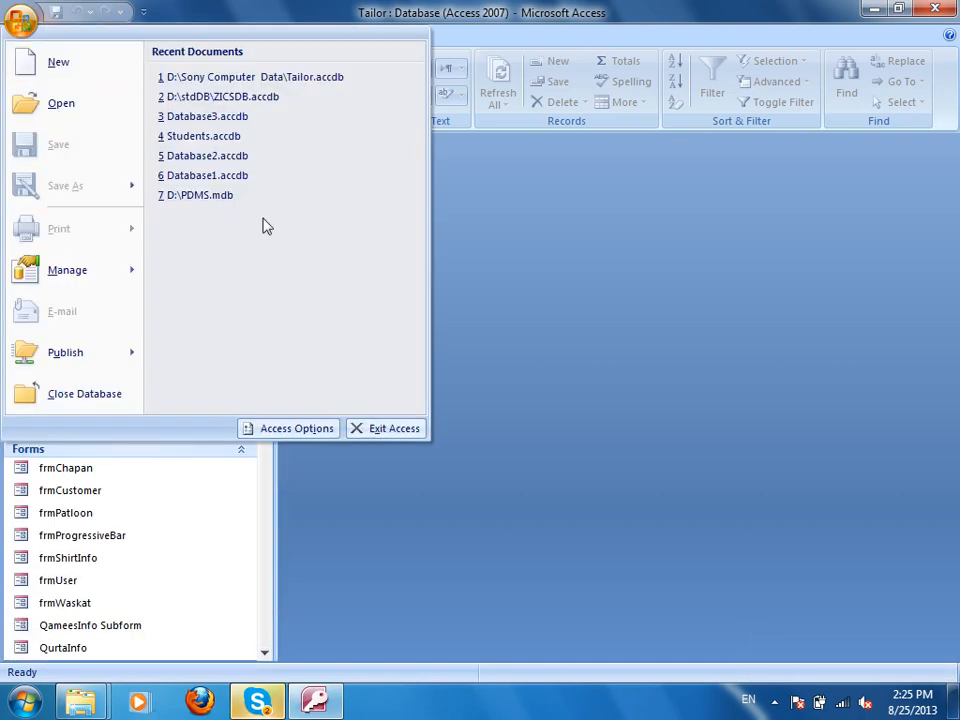
click(280, 426)
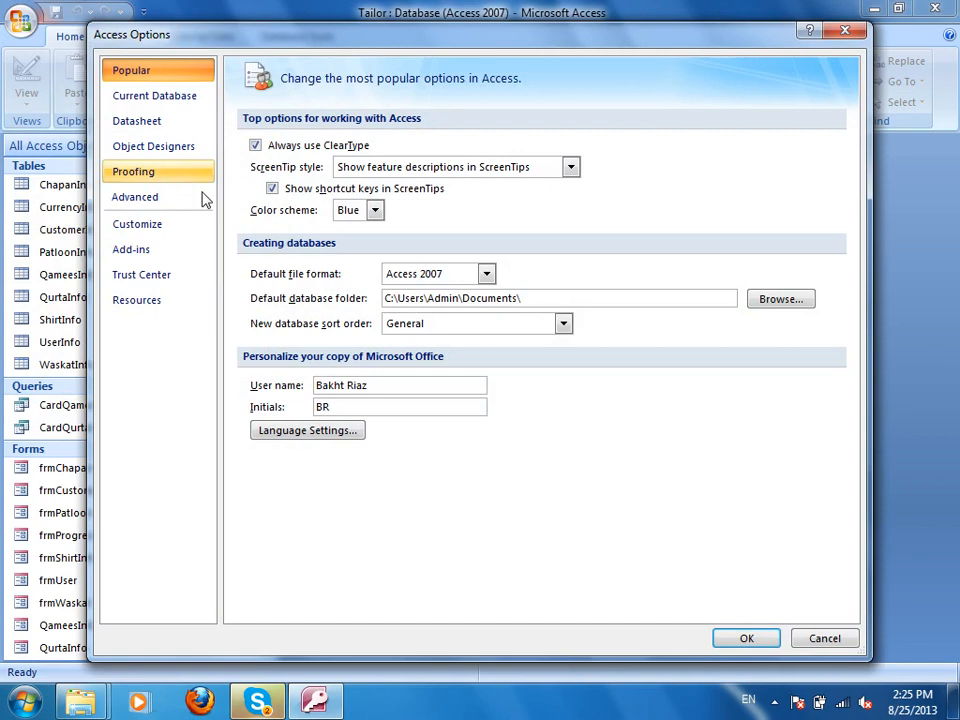
click(140, 278)
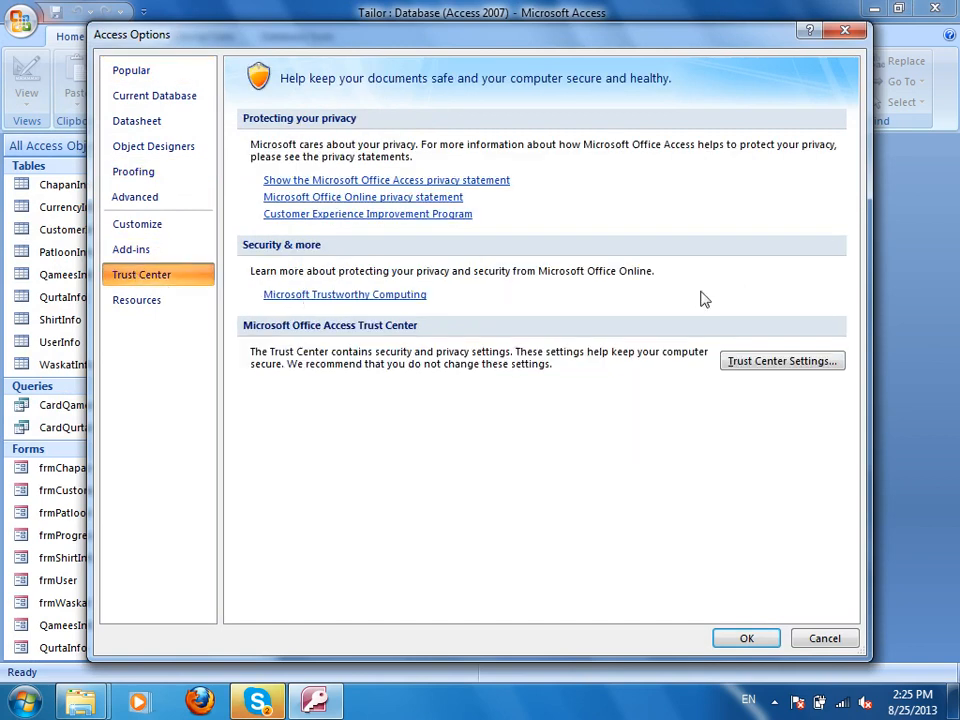
click(772, 364)
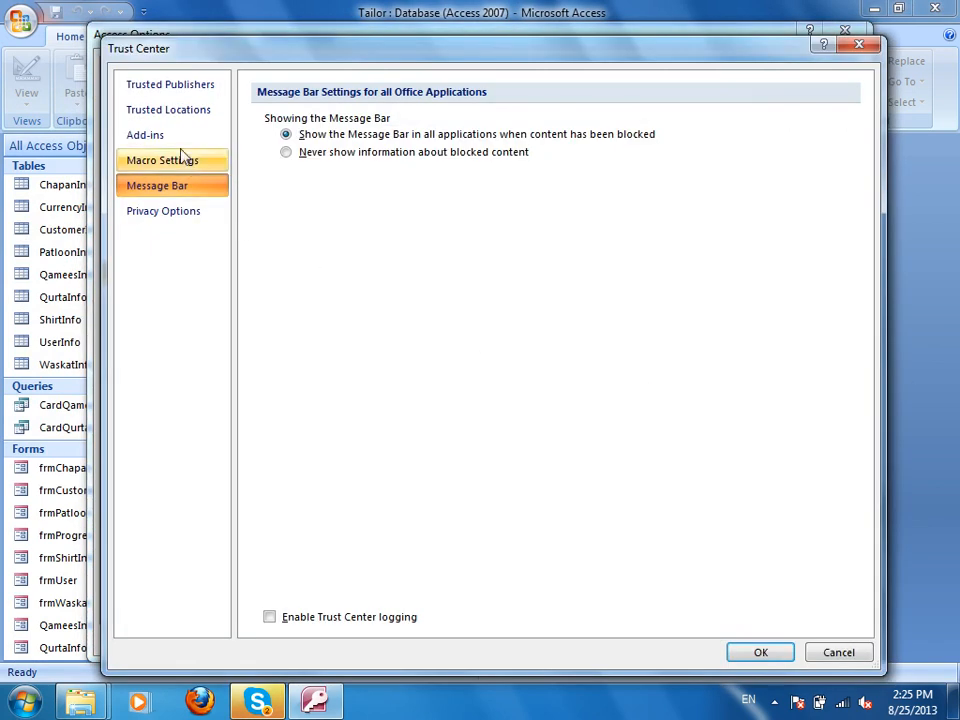
click(170, 113)
Change the trusted location path to D:\Sony Computer Data and close the settings dialogs.
click(834, 584)
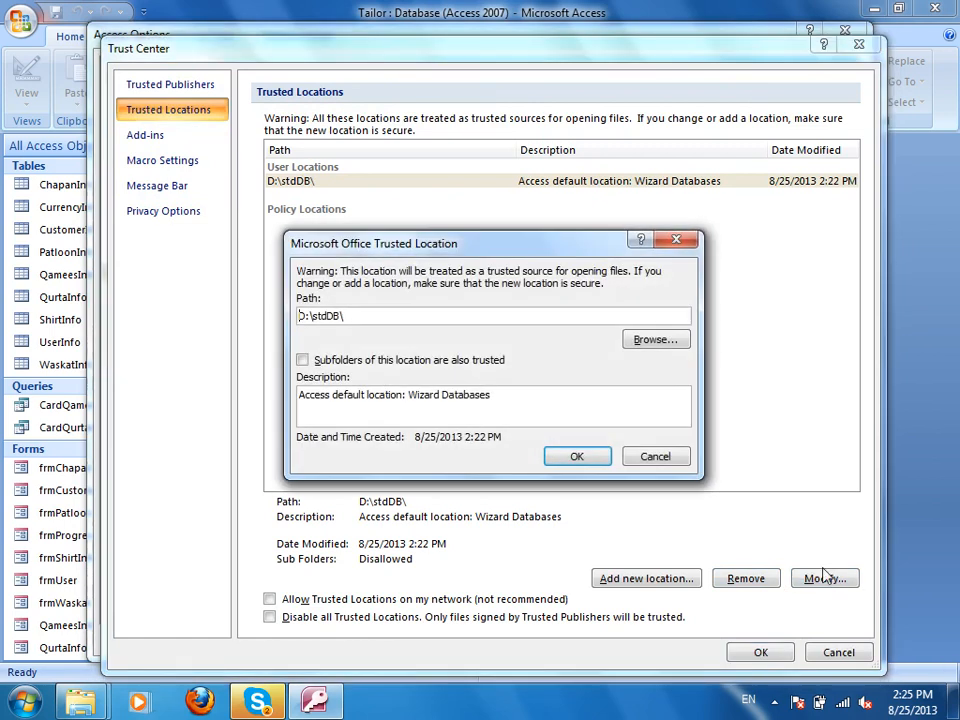
click(663, 346)
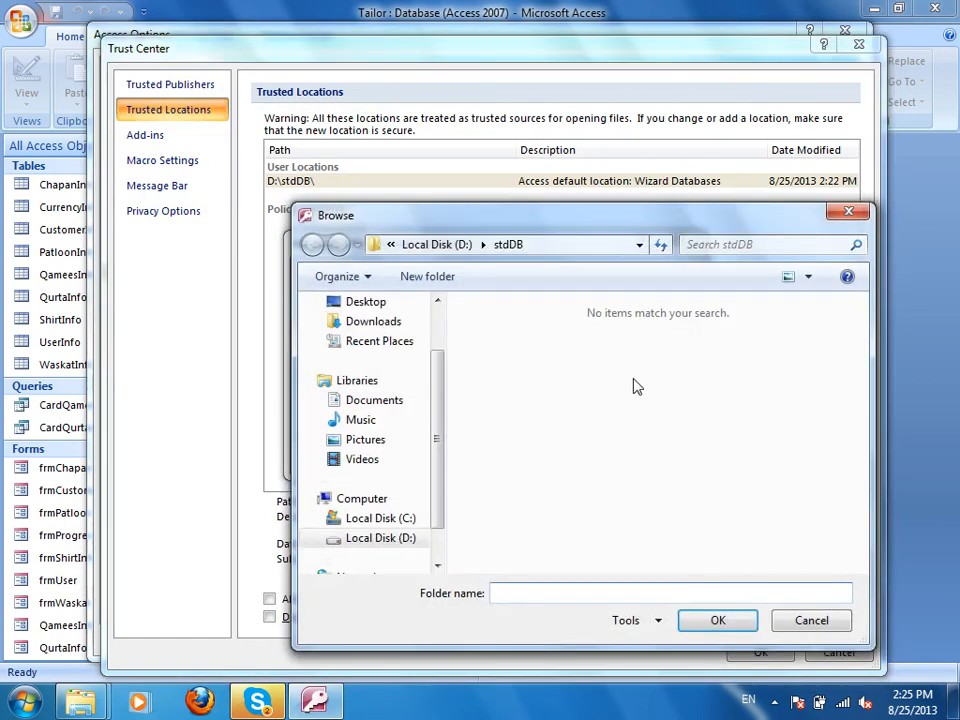
click(405, 539)
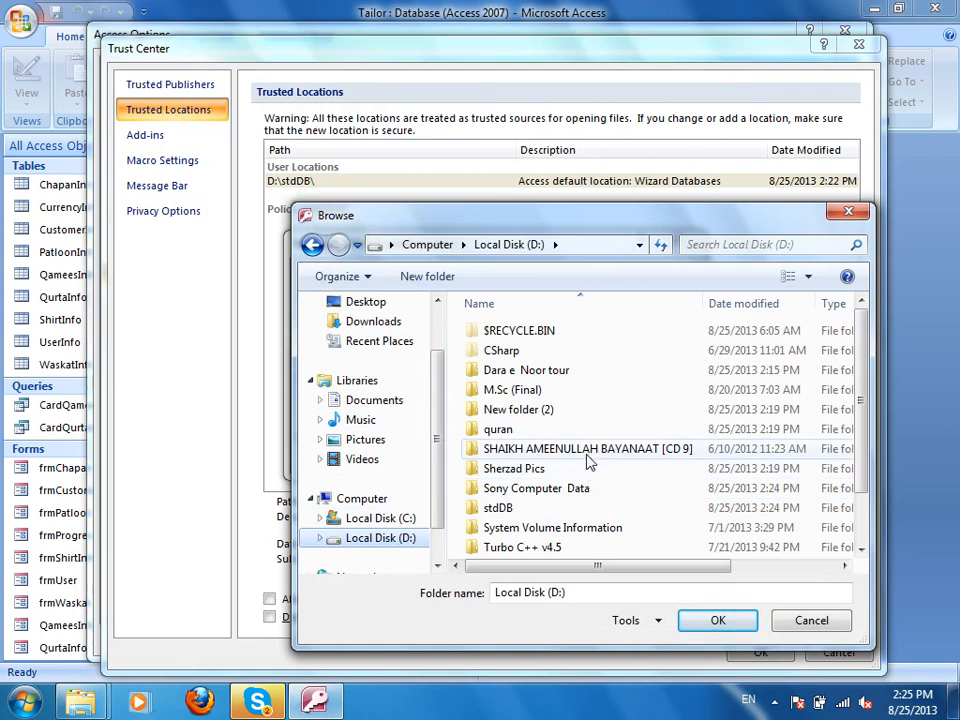
click(566, 487)
double_click(566, 487)
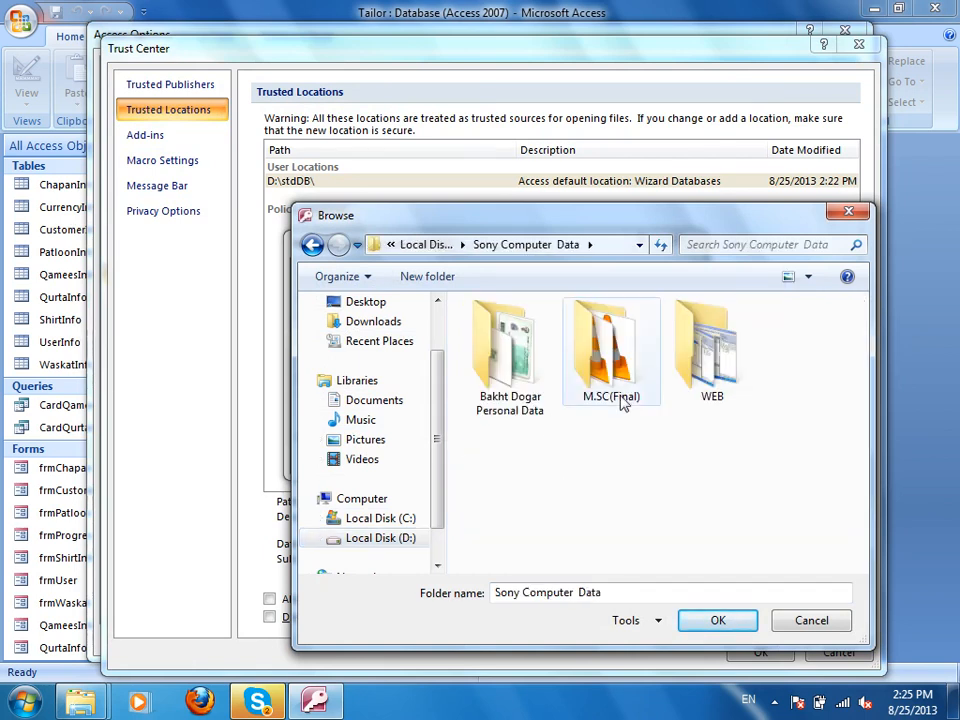
click(718, 621)
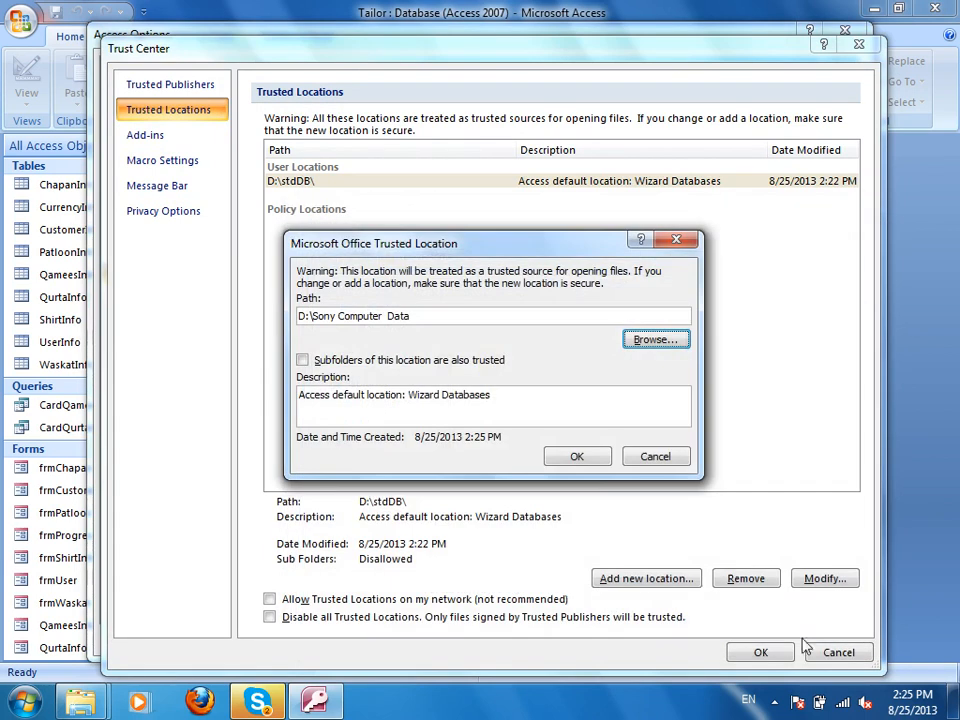
click(578, 455)
click(761, 652)
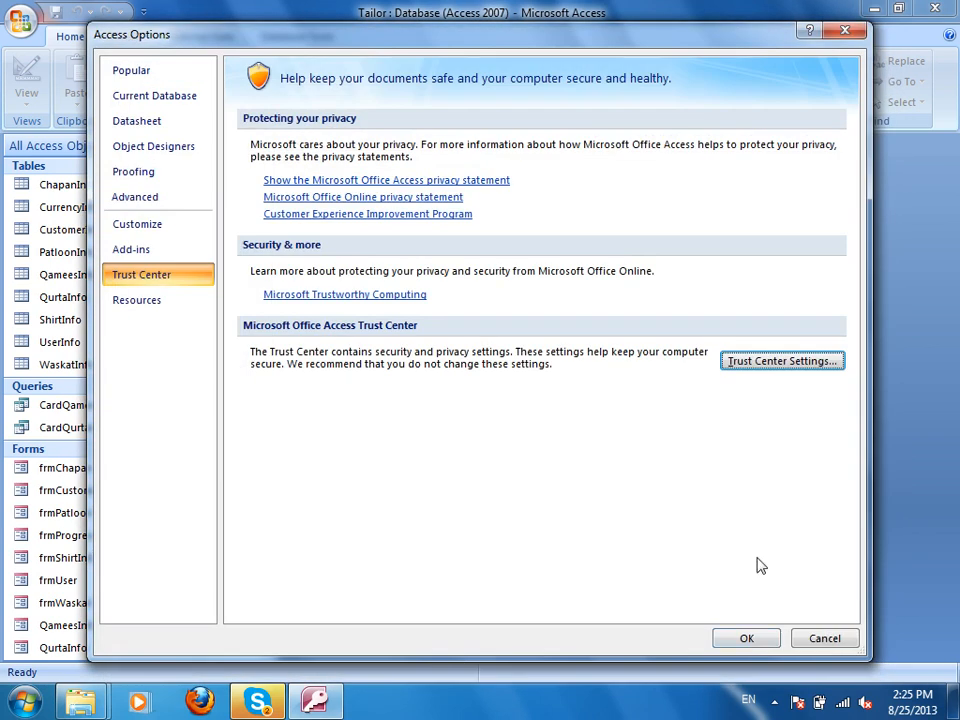
click(746, 638)
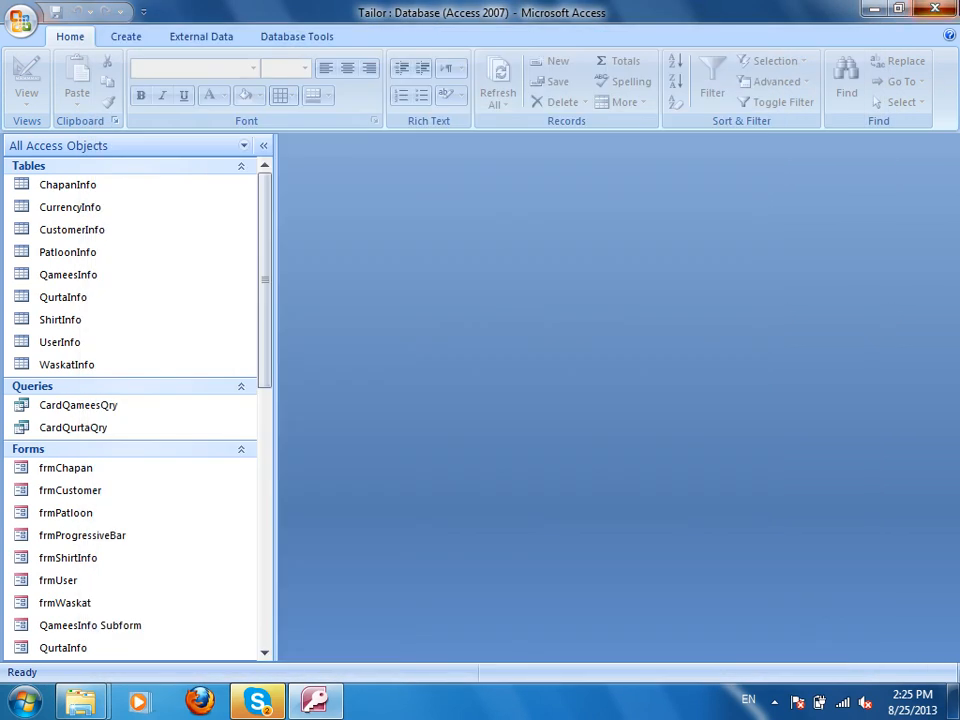
Close Access, reopen Tailor.accdb and log in with a chosen user name and its password.
click(935, 8)
double_click(708, 160)
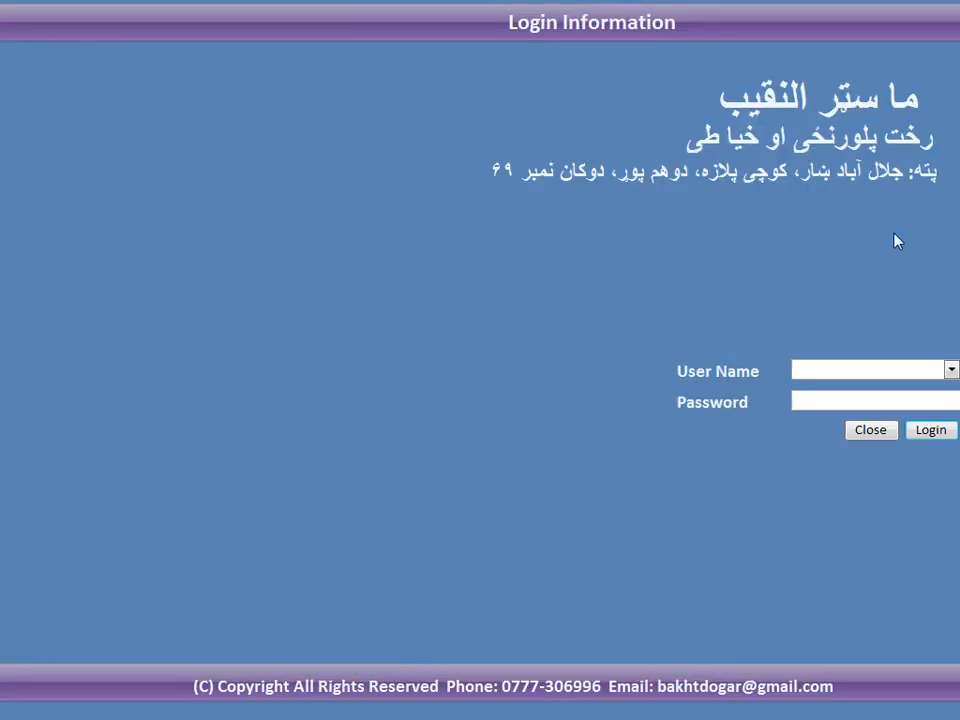
click(950, 369)
click(813, 389)
click(849, 403)
text(*****)
click(931, 431)
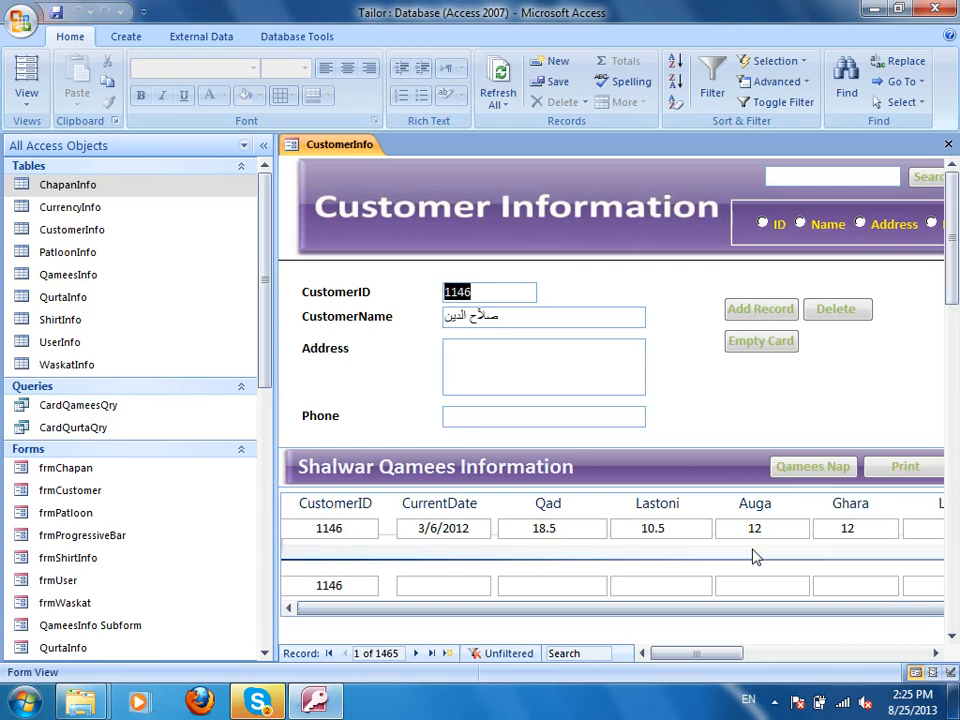
Collapse the Navigation Pane to view the CustomerInfo form, then close the form and Access.
click(263, 145)
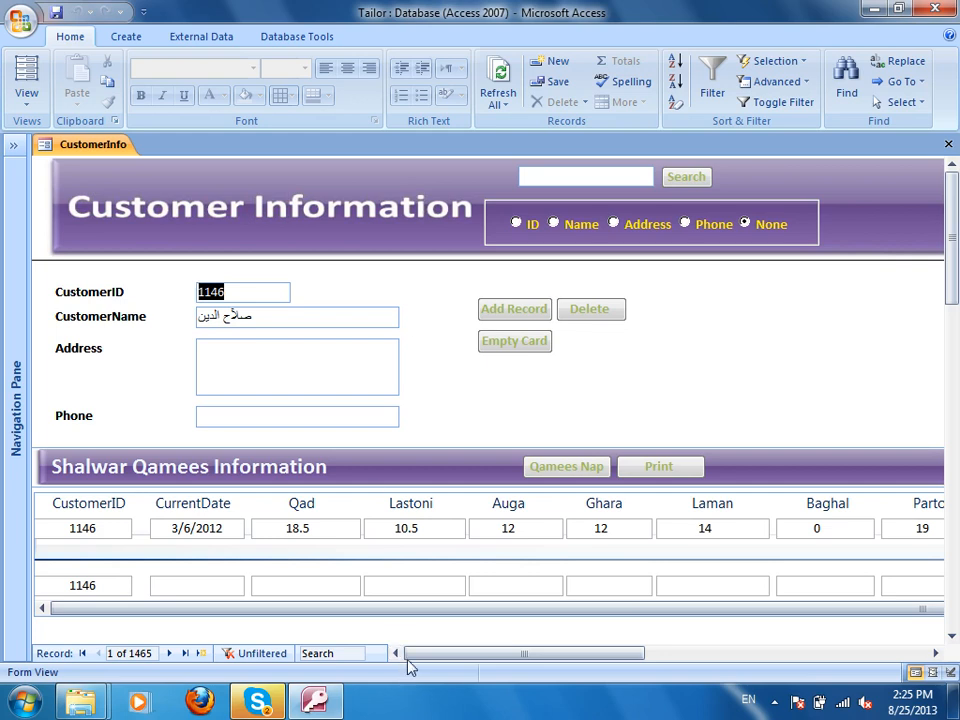
key(ctrl+w)
key(alt+F4)
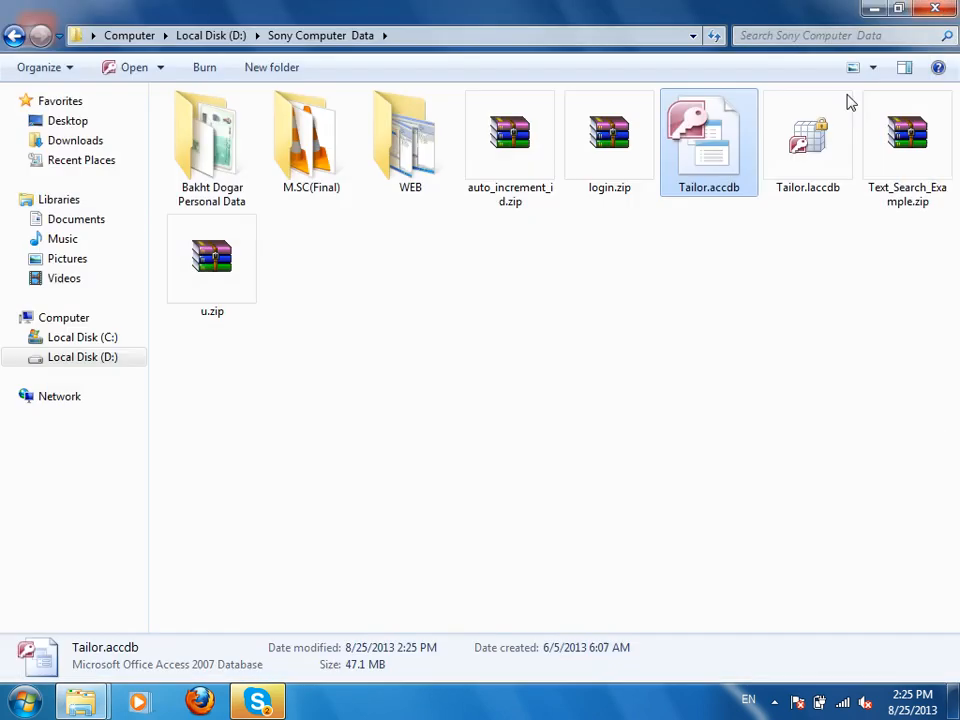
Open D:\stdDB\ZICSDB.accdb with its content enabled and open StdInfo in Design view.
click(15, 36)
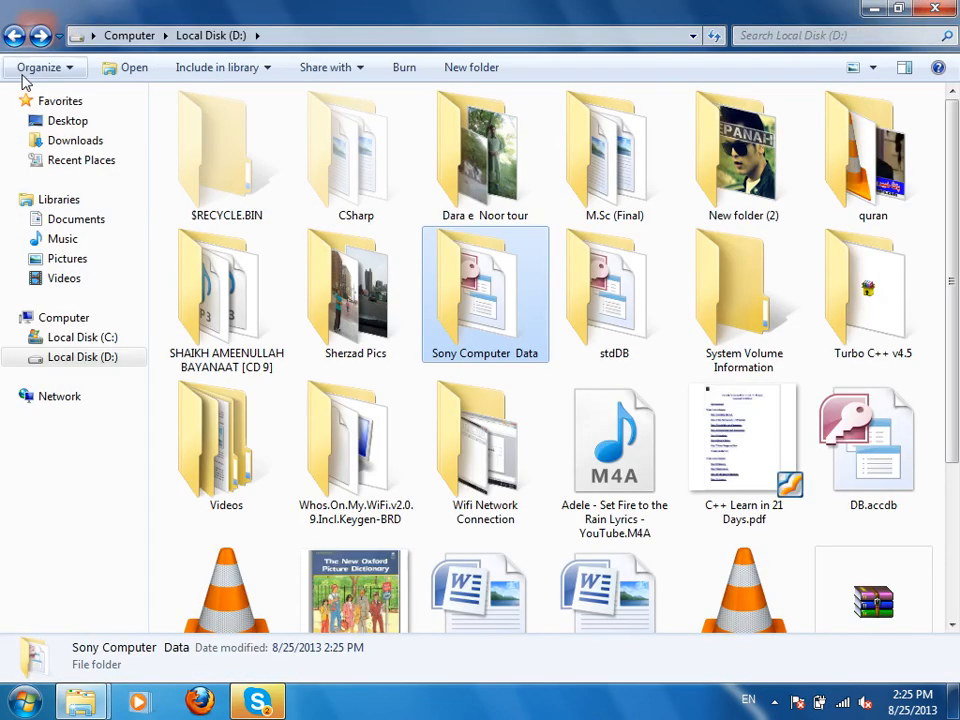
double_click(641, 313)
double_click(211, 140)
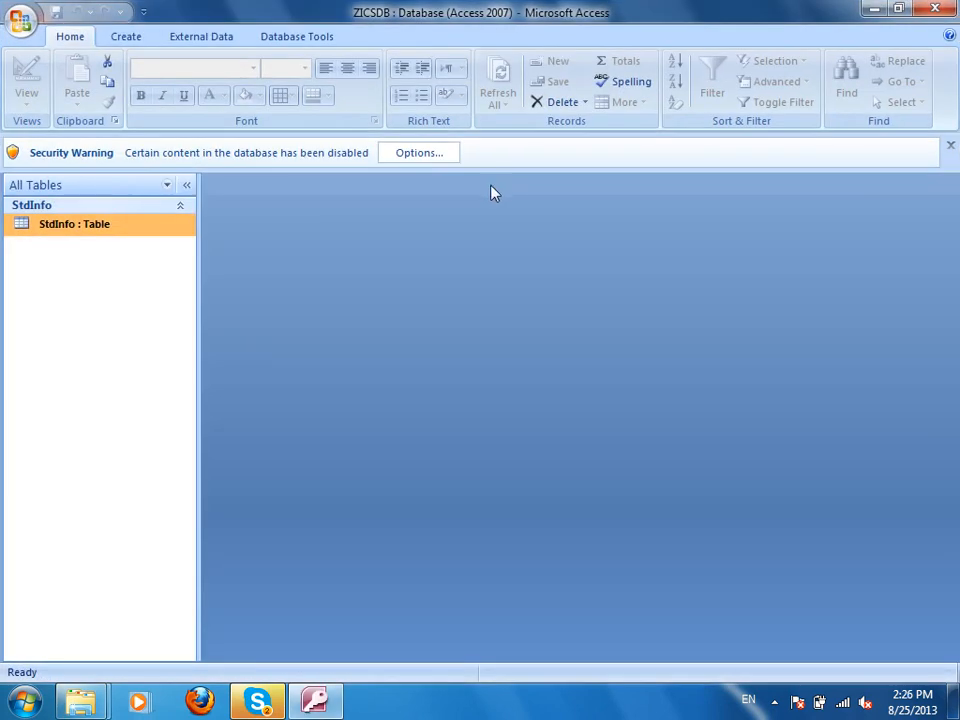
click(420, 153)
click(350, 402)
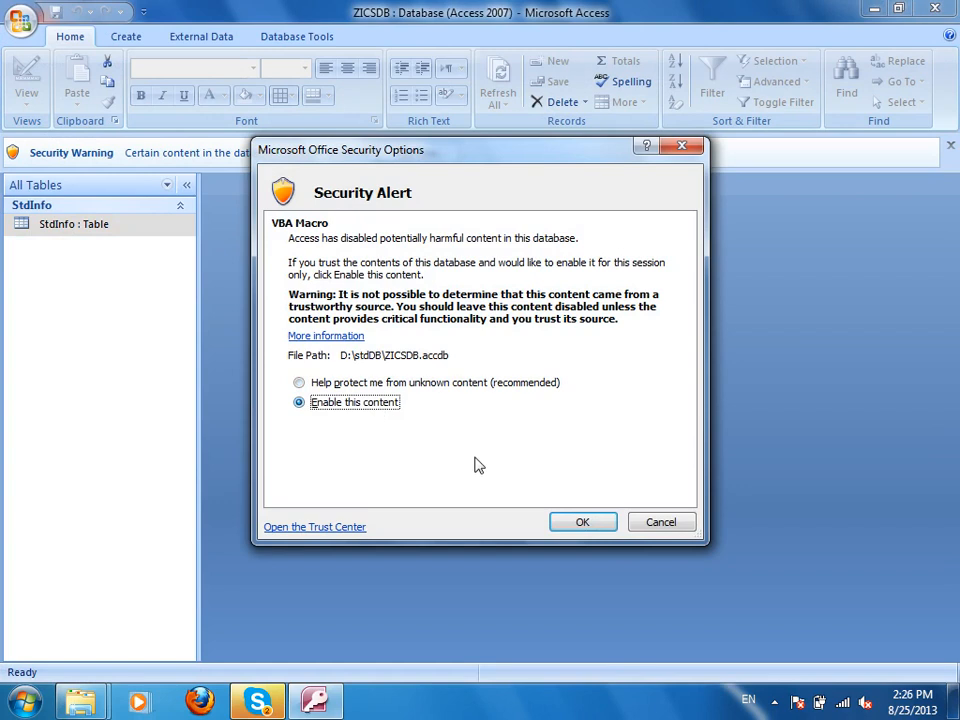
click(583, 522)
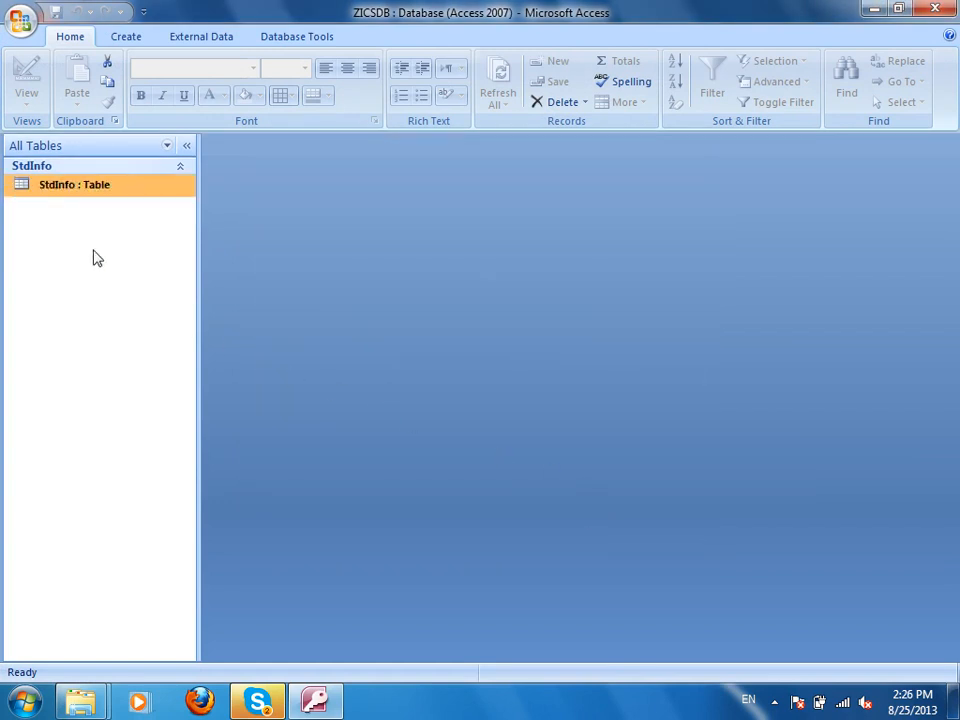
right_click(115, 187)
click(180, 218)
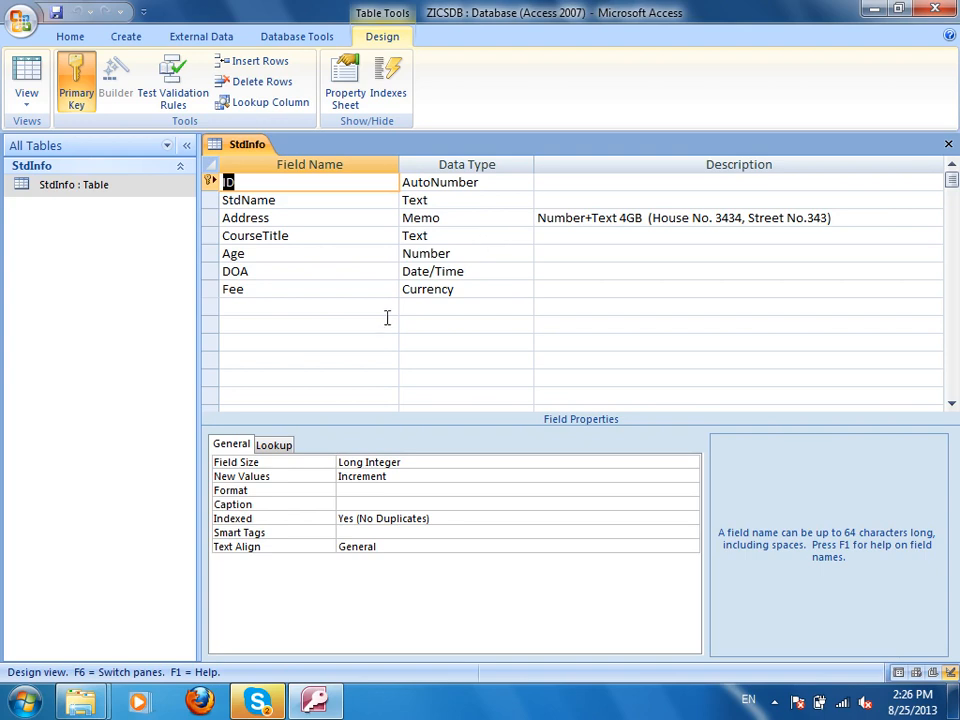
Add a Memo field StdName2 after Fee described 'RAM 2G and HDD 500GB', then clear that description.
click(298, 310)
text(Std)
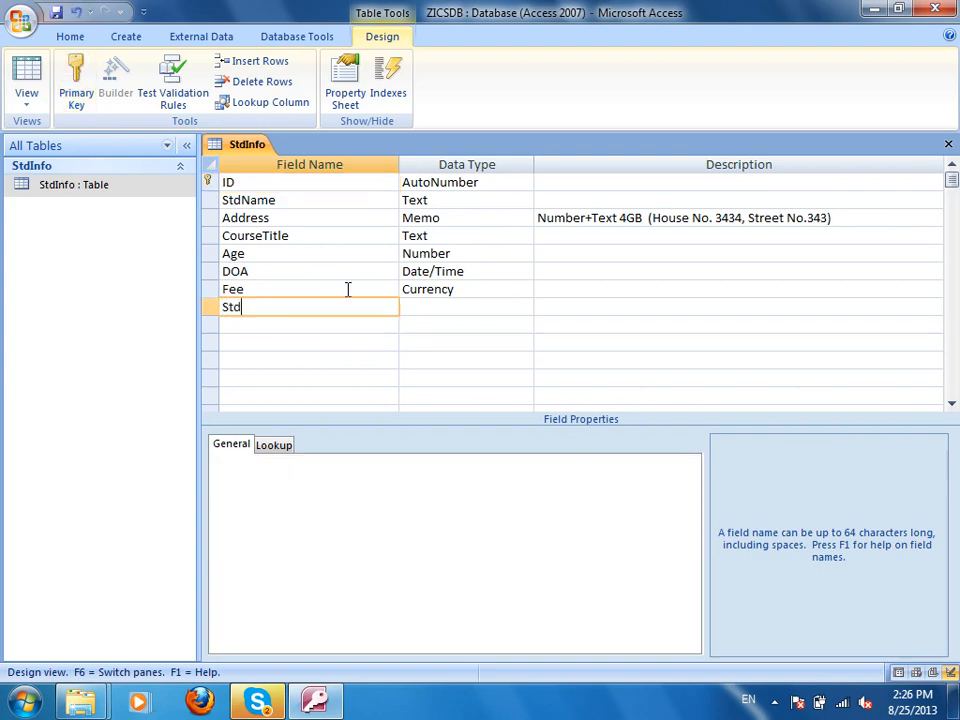
text(Name2)
key(Tab)
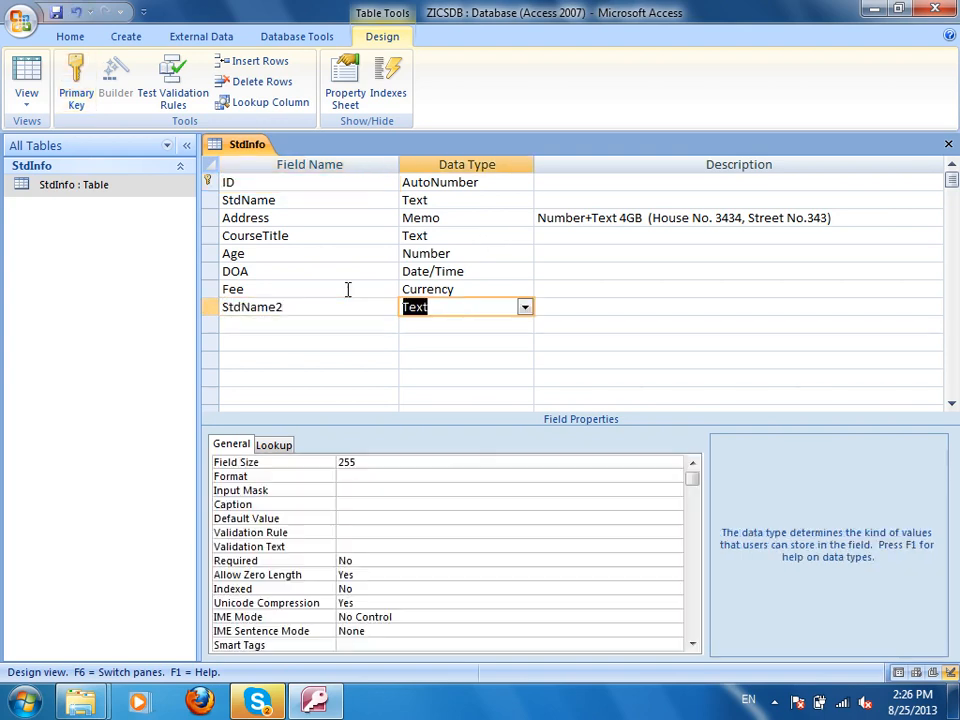
text(Memo)
key(Tab)
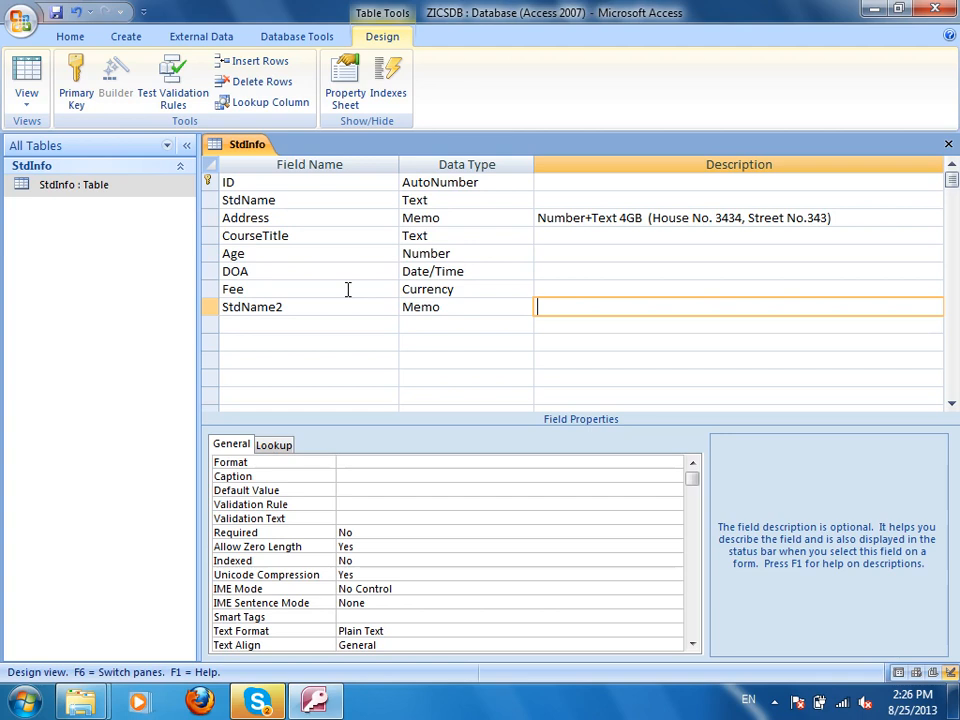
text(RAM 2G and HD)
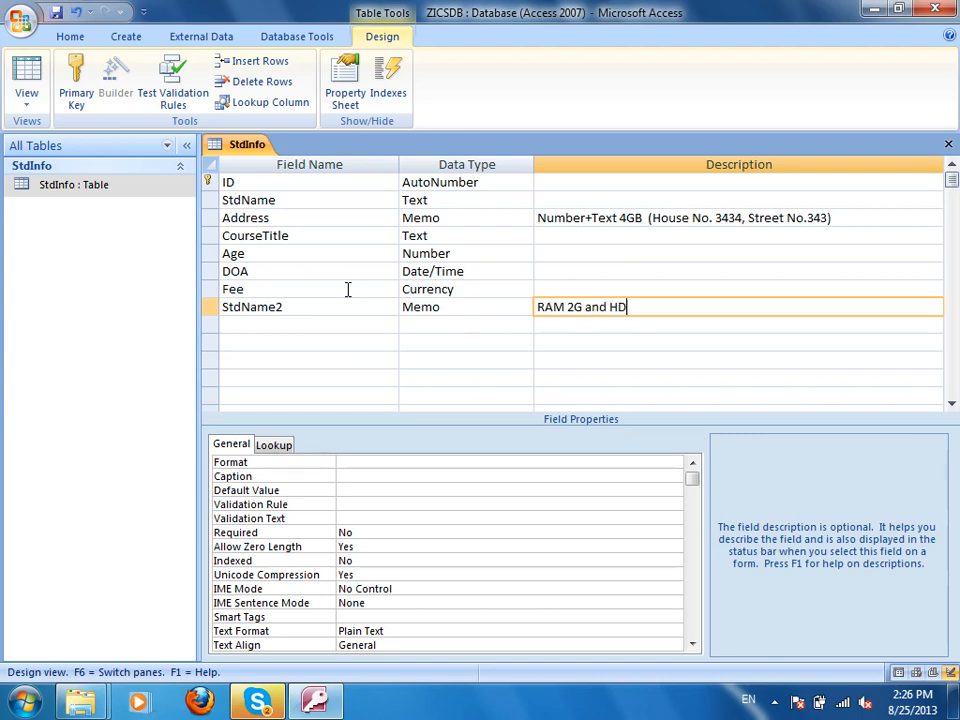
text(D500)
key(BackSpace)
key(BackSpace)
key(BackSpace)
text(500GB)
key(BackSpace)
key(BackSpace)
key(BackSpace)
key(BackSpace)
key(BackSpace)
key(BackSpace)
key(BackSpace)
key(BackSpace)
key(BackSpace)
key(BackSpace)
key(BackSpace)
key(BackSpace)
key(BackSpace)
key(BackSpace)
key(BackSpace)
key(BackSpace)
key(BackSpace)
key(BackSpace)
key(BackSpace)
key(BackSpace)
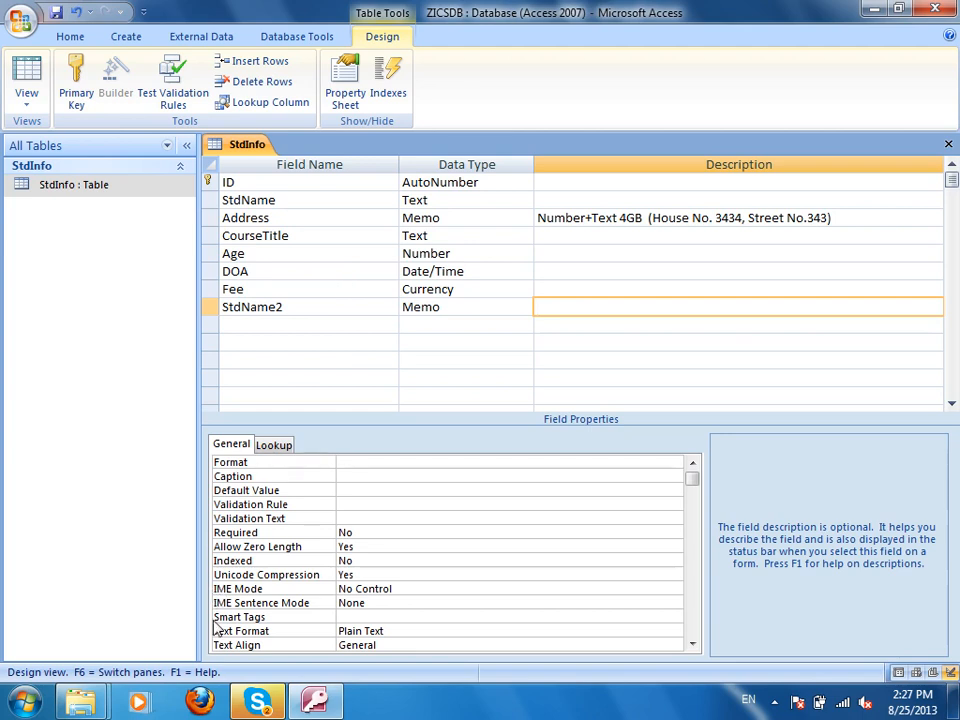
Type 'Software Engineering Rules' as StdName2's description, fixing typos along the way.
text(Software Engine)
key(BackSpace)
key(BackSpace)
key(BackSpace)
text(gineer)
key(BackSpace)
text(in)
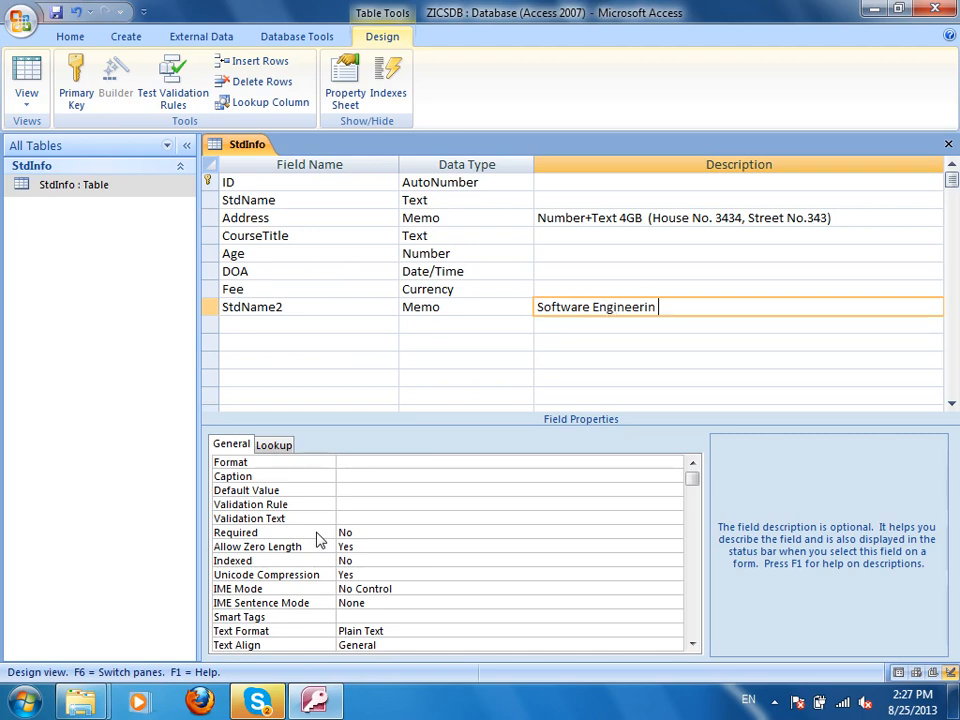
text(g Rules)
Replace StdName2's description with 'Memo (4GB Sapce)'.
key(Escape)
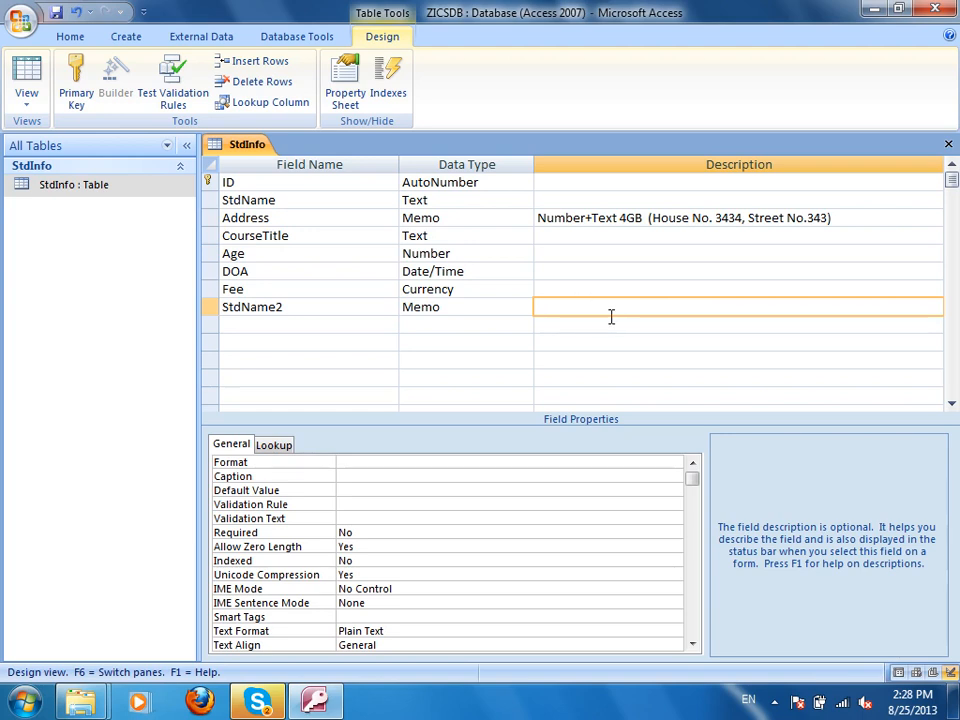
text(20 Characters)
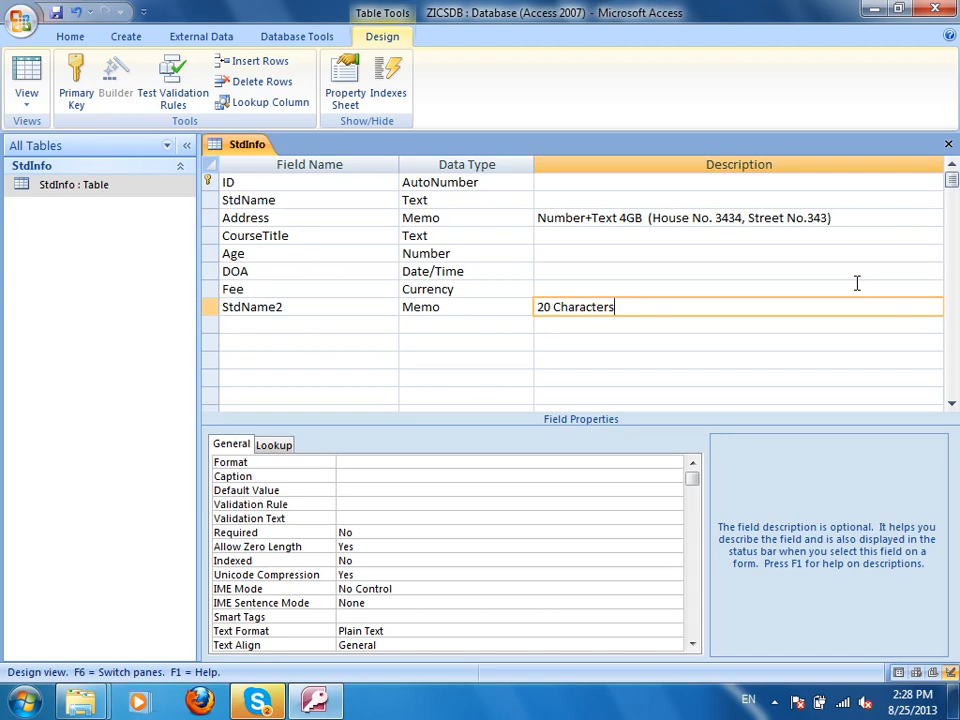
key(BackSpace)
key(BackSpace)
key(BackSpace)
key(BackSpace)
key(BackSpace)
key(BackSpace)
key(BackSpace)
key(BackSpace)
key(BackSpace)
key(BackSpace)
key(BackSpace)
key(BackSpace)
key(BackSpace)
key(BackSpace)
text(Memo ()
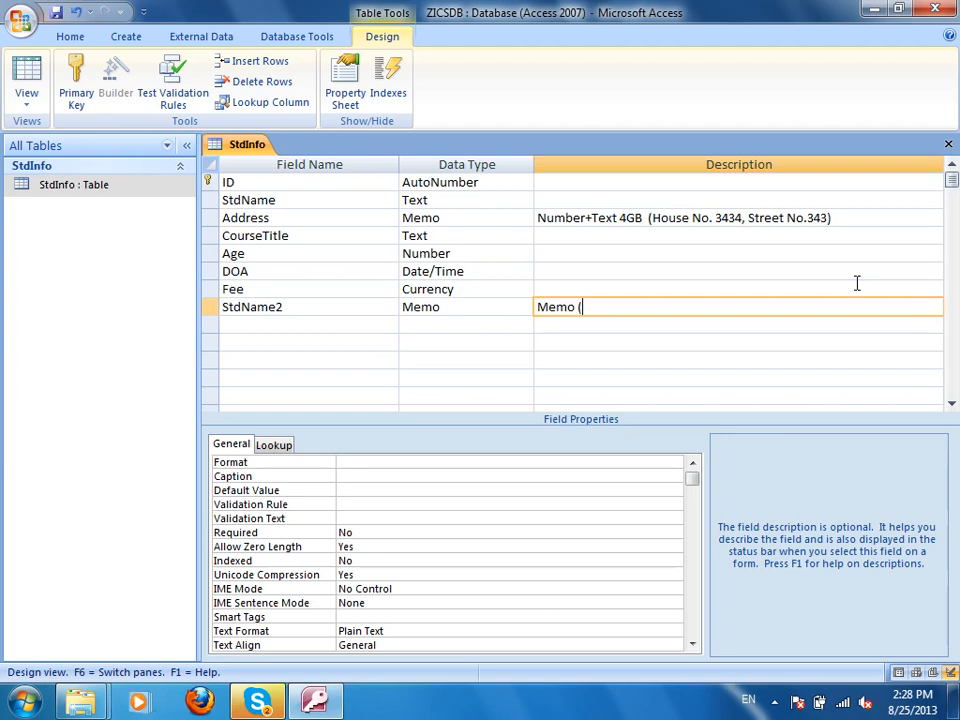
text(4GB Sapce))
Describe the next two rows as 'Text (255 Character)' and 'Ali (Memo)'.
key(Down)
text(Text )
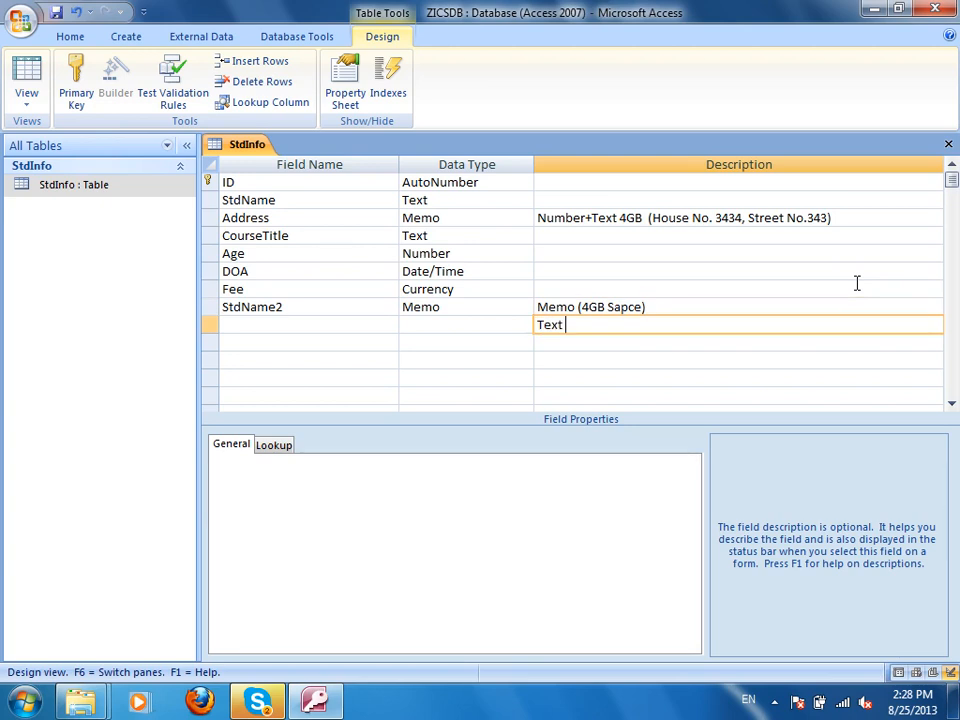
text((255 Character)
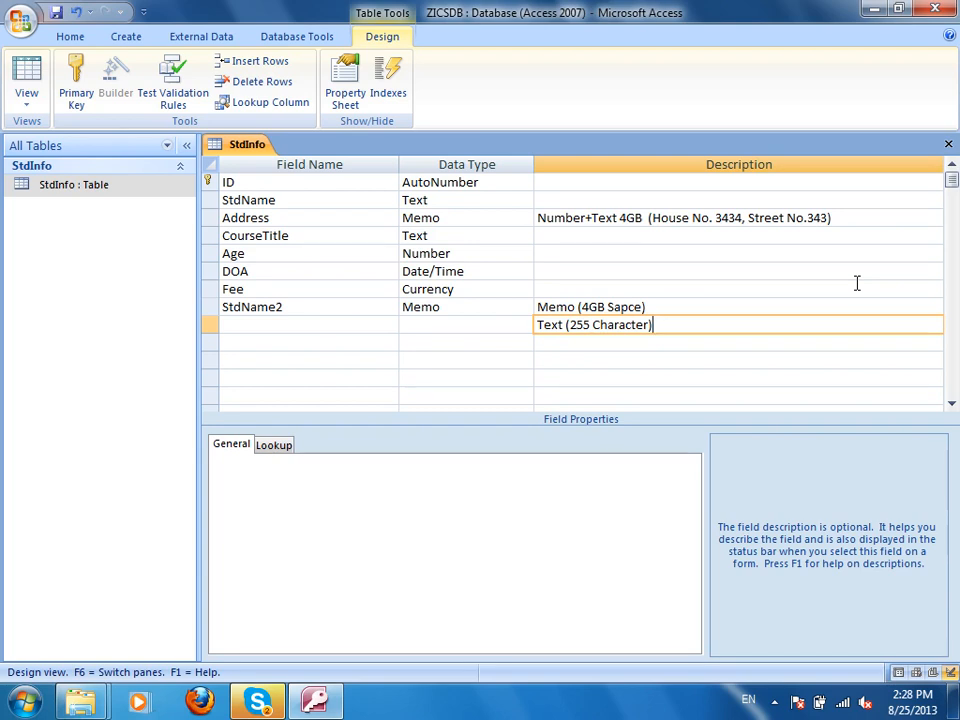
key(Down)
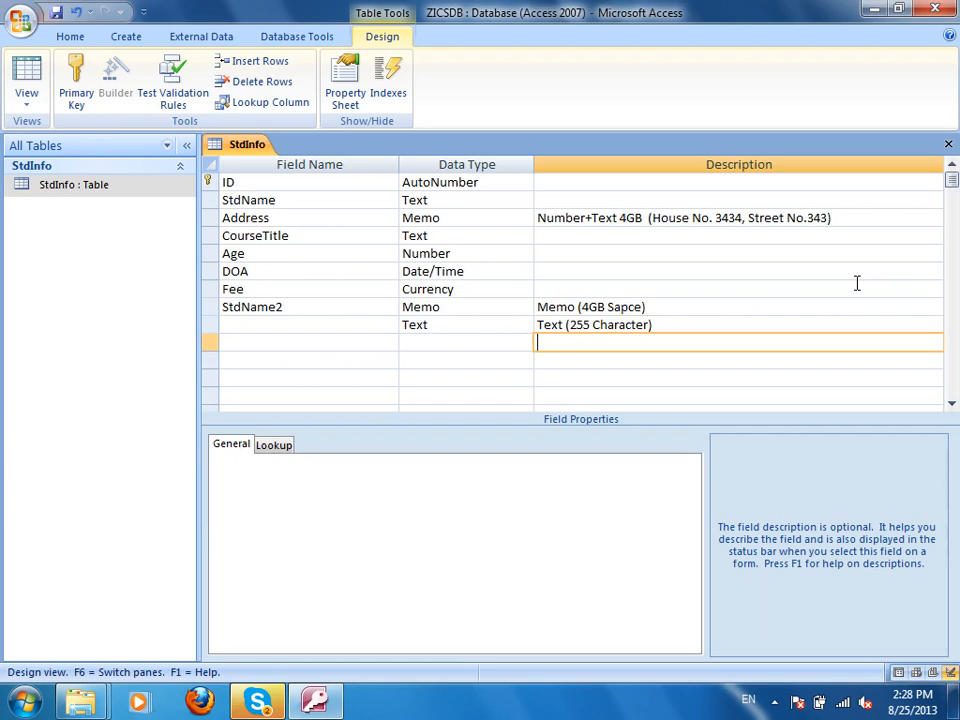
text(Ali (3Characters)
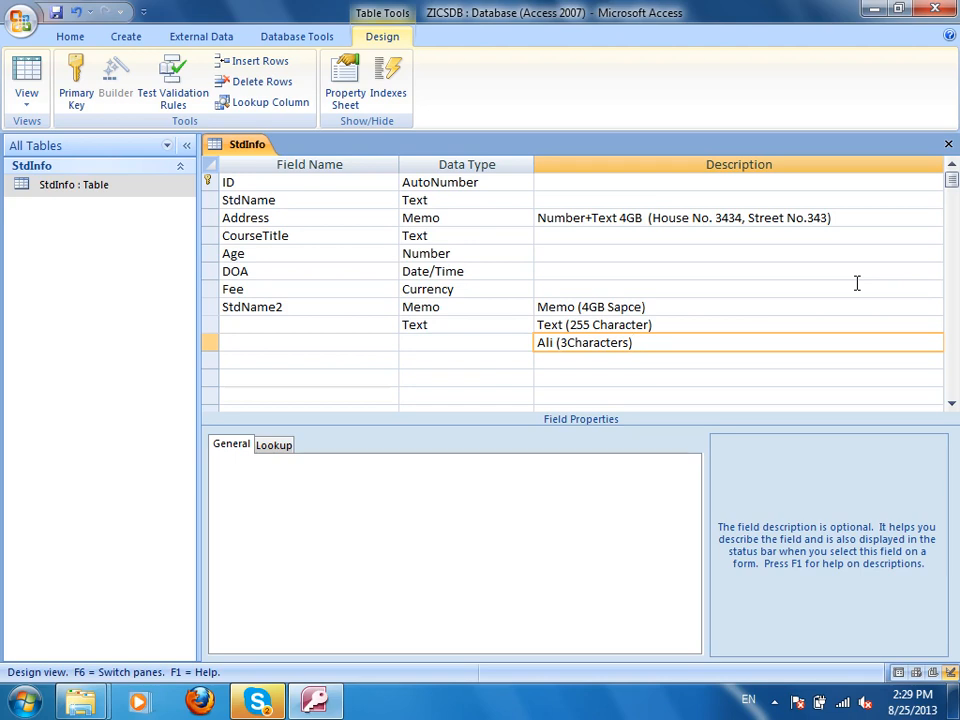
key(BackSpace)
key(BackSpace)
key(BackSpace)
key(BackSpace)
key(BackSpace)
key(BackSpace)
key(BackSpace)
key(BackSpace)
key(BackSpace)
key(BackSpace)
key(BackSpace)
key(BackSpace)
key(BackSpace)
key(BackSpace)
key(BackSpace)
key(BackSpace)
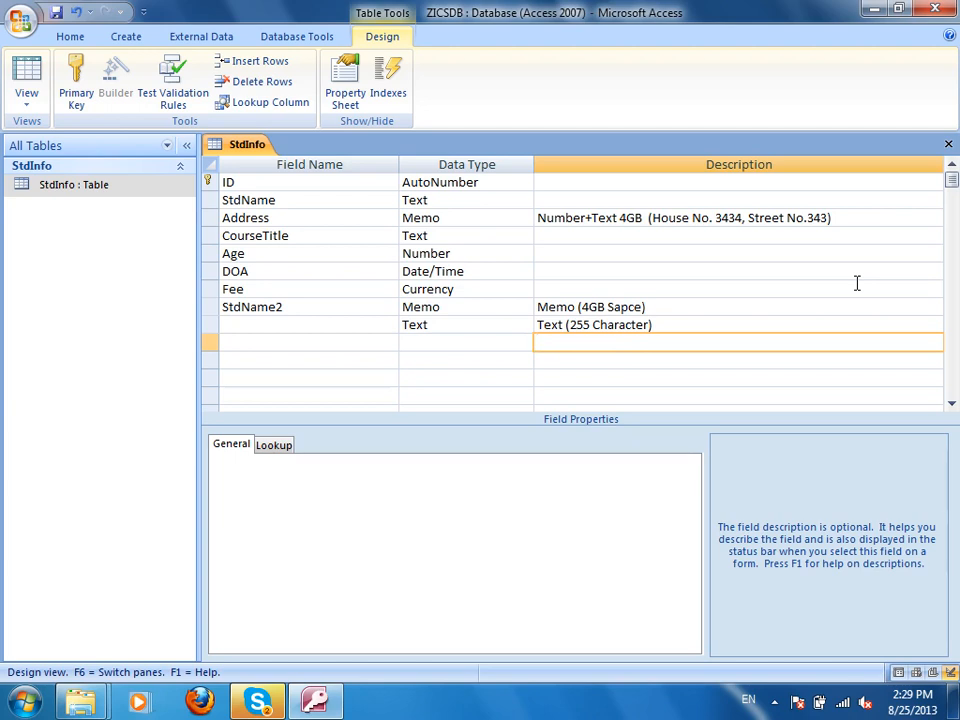
text(Ali (Memo)
Launch Paint via the Run prompt with mspaint.
key(super+r)
text(mspaint)
key(Return)
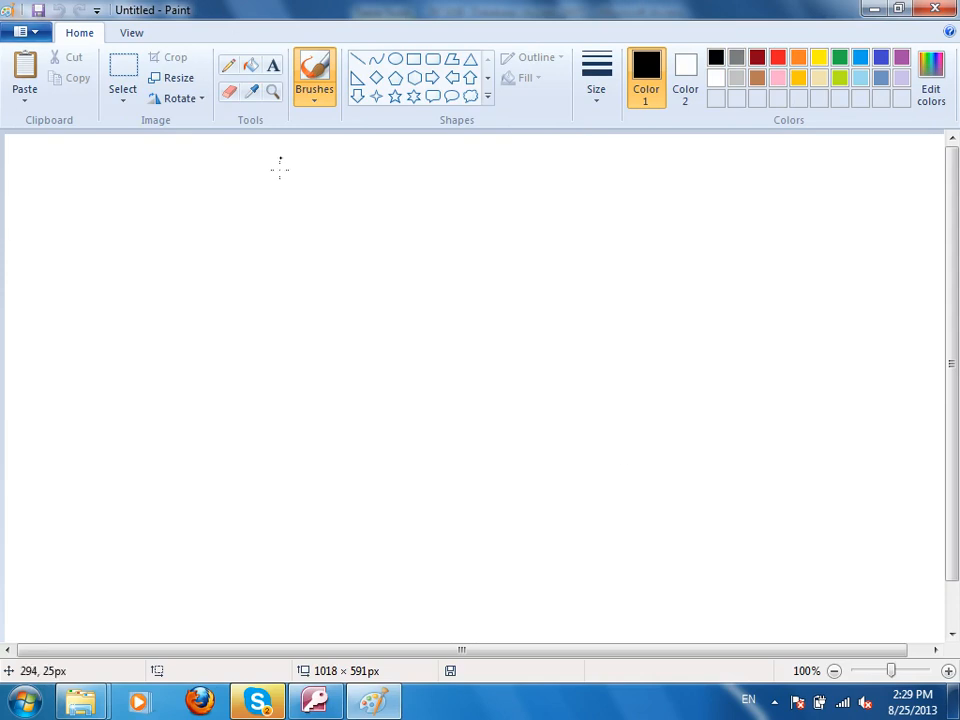
With the thickest brush, draw a tall stack rectangle labelled Stack.
click(597, 82)
click(634, 240)
mouse_move(436, 210)
mouse_down()
mouse_move(576, 381)
mouse_move(558, 573)
mouse_up()
mouse_move(434, 211)
mouse_down()
mouse_move(439, 506)
mouse_move(484, 574)
mouse_move(572, 591)
mouse_up()
mouse_move(761, 399)
mouse_down()
mouse_move(775, 452)
mouse_move(735, 460)
mouse_up()
mouse_move(790, 392)
mouse_down()
mouse_move(795, 458)
mouse_move(816, 426)
mouse_move(856, 438)
mouse_move(867, 456)
mouse_move(925, 422)
mouse_move(943, 455)
mouse_up()
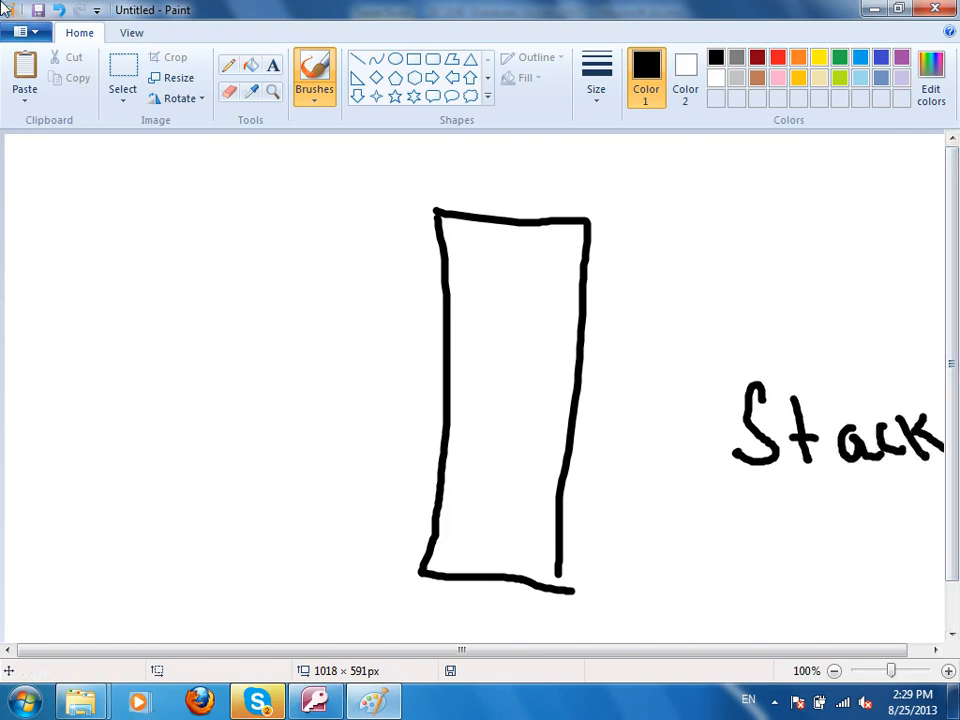
Draw a slanted divided queue shape at left labelled Queue.
mouse_move(46, 230)
mouse_down()
mouse_move(302, 240)
mouse_move(258, 358)
mouse_move(4, 296)
mouse_move(47, 231)
mouse_move(60, 300)
mouse_up()
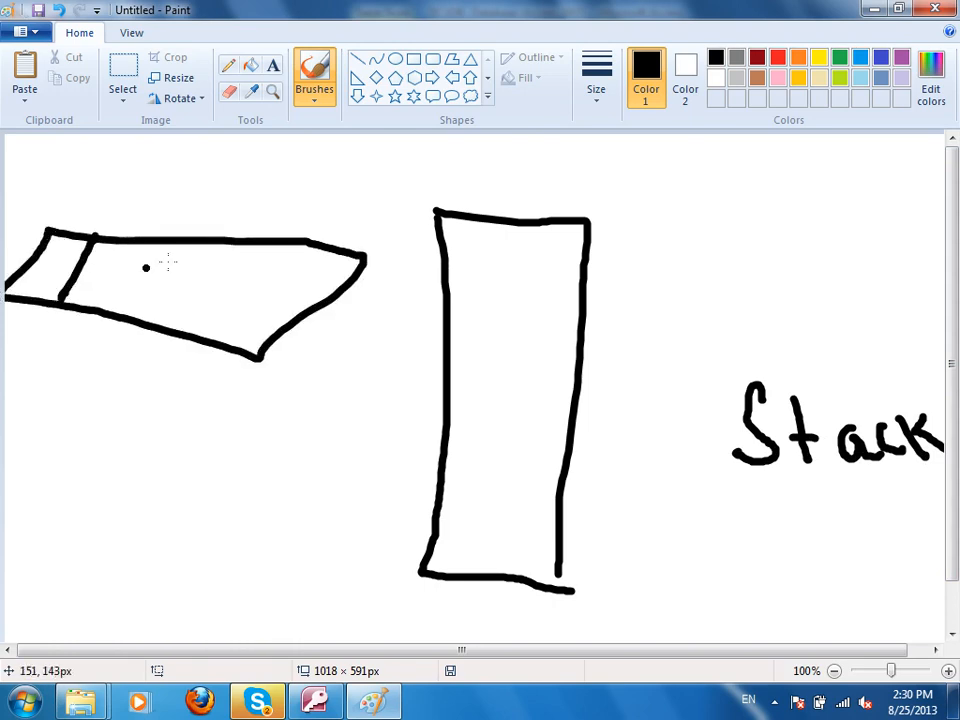
drag(197, 251, 110, 318)
drag(290, 262, 220, 330)
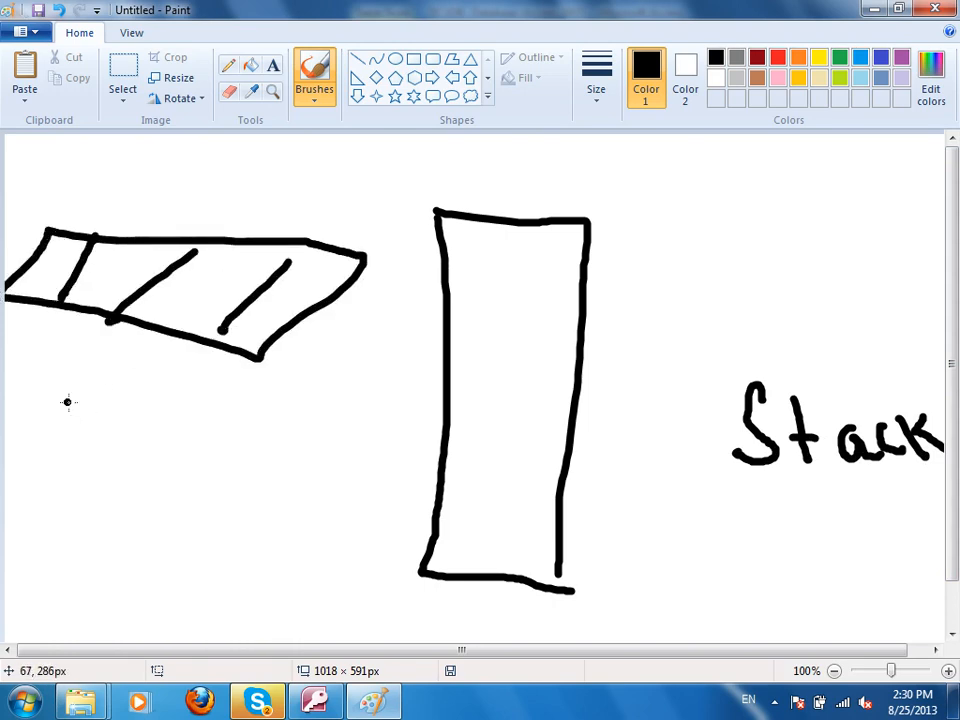
mouse_move(9, 474)
mouse_down()
mouse_move(94, 489)
mouse_move(8, 530)
mouse_up()
drag(55, 520, 102, 551)
mouse_move(113, 480)
mouse_down()
mouse_move(148, 491)
mouse_move(150, 540)
mouse_up()
drag(175, 510, 272, 519)
drag(95, 458, 92, 499)
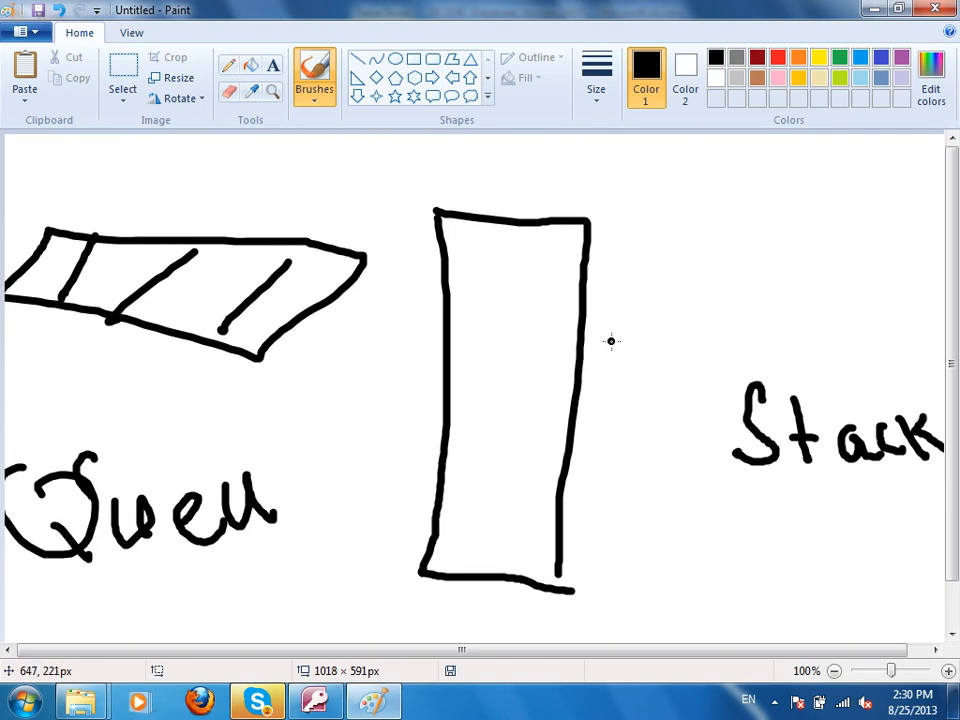
Divide the stack into cells, add numbers by Stack and write A, L and 1 in the cells.
drag(450, 307, 575, 311)
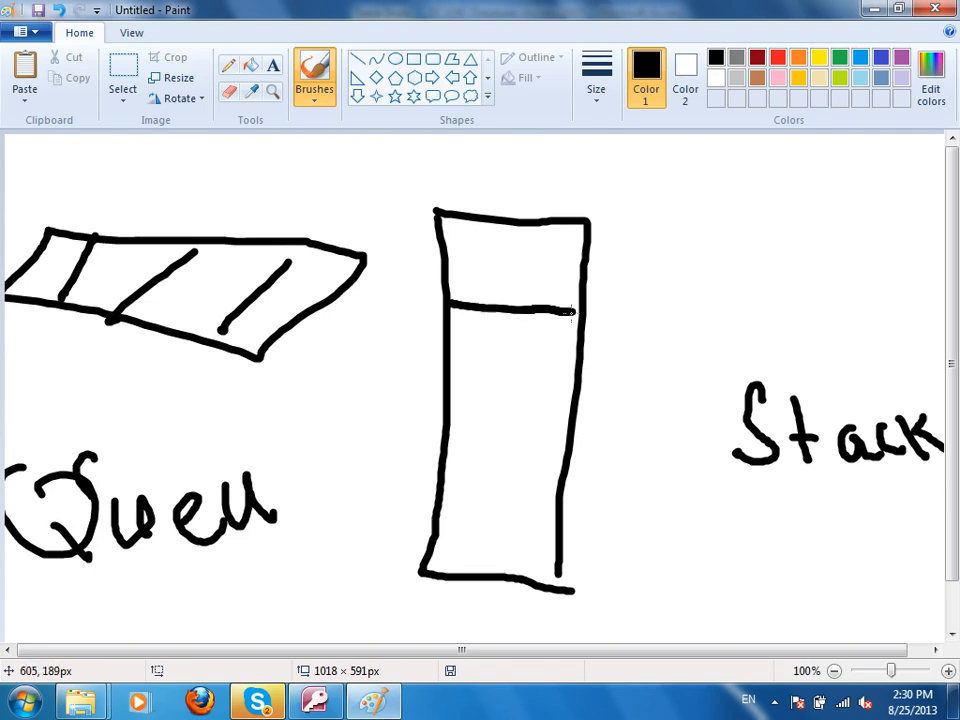
drag(444, 386, 572, 404)
drag(445, 479, 557, 497)
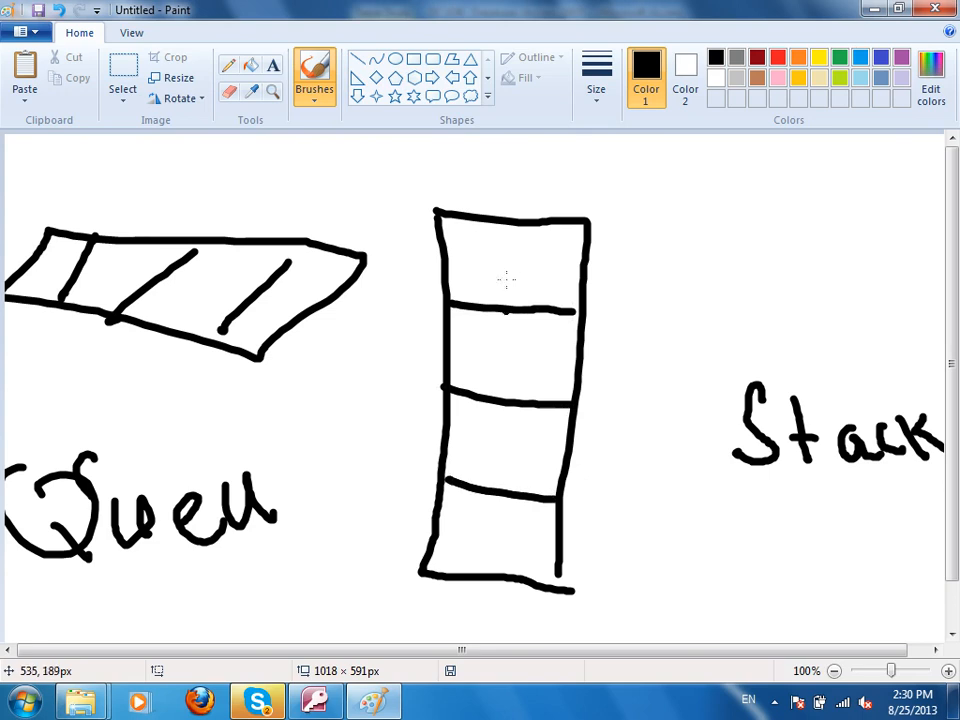
drag(699, 224, 701, 305)
mouse_move(725, 240)
mouse_down()
mouse_move(782, 276)
mouse_move(808, 264)
mouse_move(871, 316)
mouse_move(812, 321)
mouse_up()
mouse_move(455, 556)
mouse_down()
mouse_move(460, 535)
mouse_move(492, 556)
mouse_move(492, 543)
mouse_up()
drag(489, 410, 512, 449)
drag(505, 352, 506, 382)
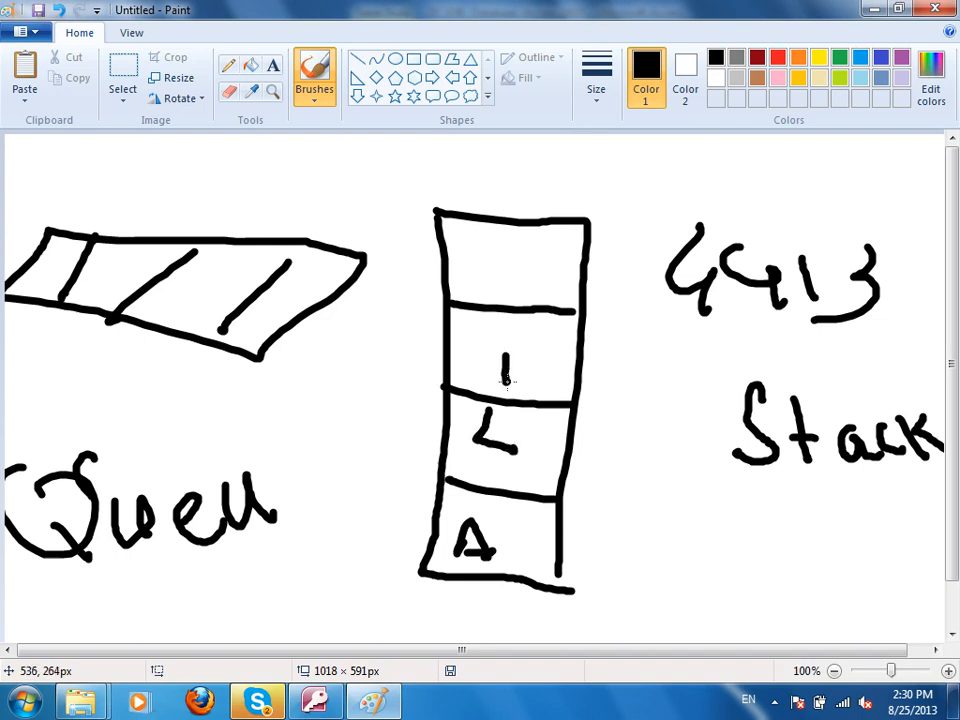
Hatch the top stack cell, bracket the cells from 1 to A and loop 4413 to the top.
drag(606, 203, 468, 278)
drag(549, 200, 479, 267)
drag(518, 177, 450, 241)
mouse_move(479, 176)
mouse_down()
mouse_move(596, 146)
mouse_move(380, 242)
mouse_move(565, 177)
mouse_up()
drag(388, 148, 624, 128)
mouse_move(558, 369)
mouse_down()
mouse_move(642, 538)
mouse_move(548, 518)
mouse_up()
drag(697, 182, 470, 176)
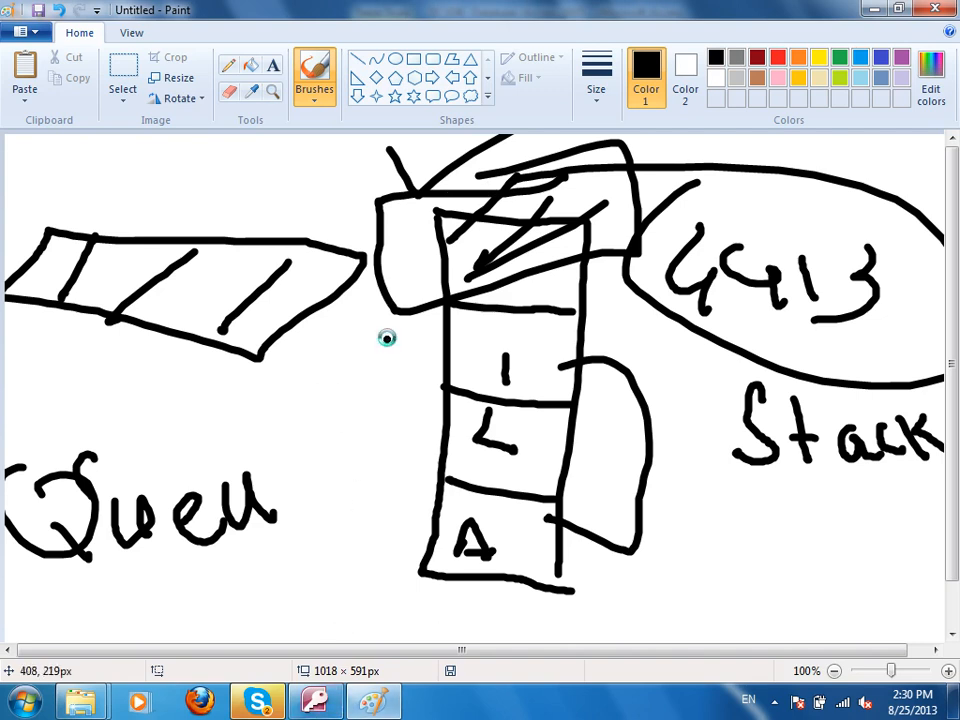
Discard the sketch unsaved on a new canvas and handwrite SQL Server.
key(ctrl+n)
click(546, 365)
mouse_move(346, 278)
mouse_down()
mouse_move(343, 256)
mouse_move(270, 318)
mouse_up()
drag(413, 279, 494, 366)
drag(524, 265, 600, 336)
drag(695, 218, 605, 327)
mouse_move(730, 285)
mouse_down()
mouse_move(762, 300)
mouse_move(806, 268)
mouse_move(870, 245)
mouse_move(938, 265)
mouse_up()
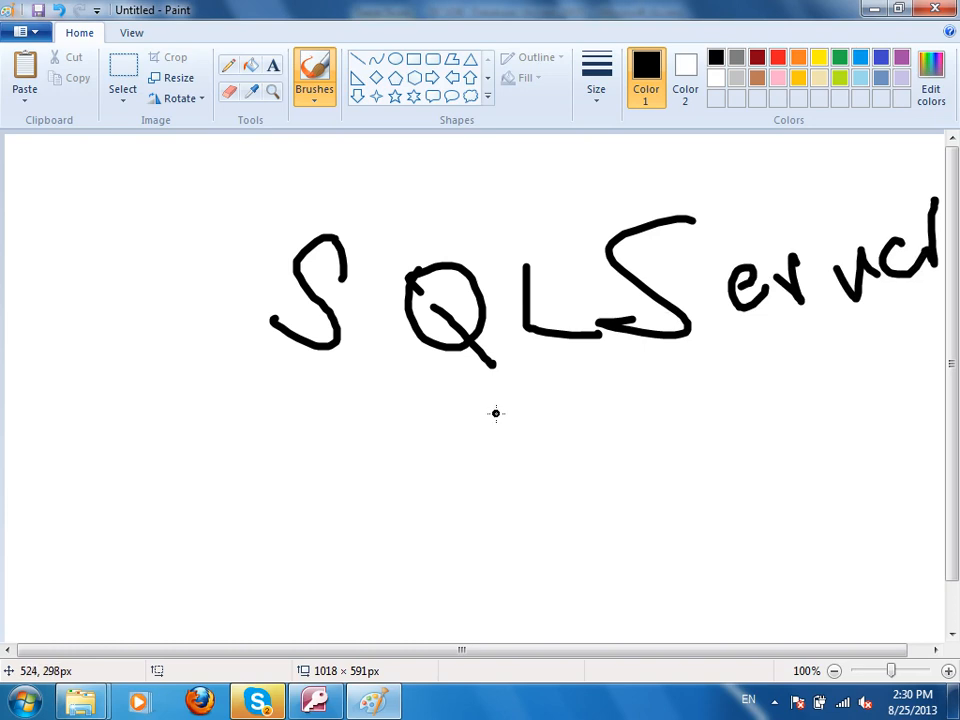
Handwrite varchar below SQL Server and circle it.
mouse_move(362, 468)
mouse_down()
mouse_move(433, 452)
mouse_move(508, 492)
mouse_move(604, 437)
mouse_move(645, 434)
mouse_move(690, 413)
mouse_move(764, 457)
mouse_up()
drag(762, 402, 766, 458)
drag(548, 424, 497, 436)
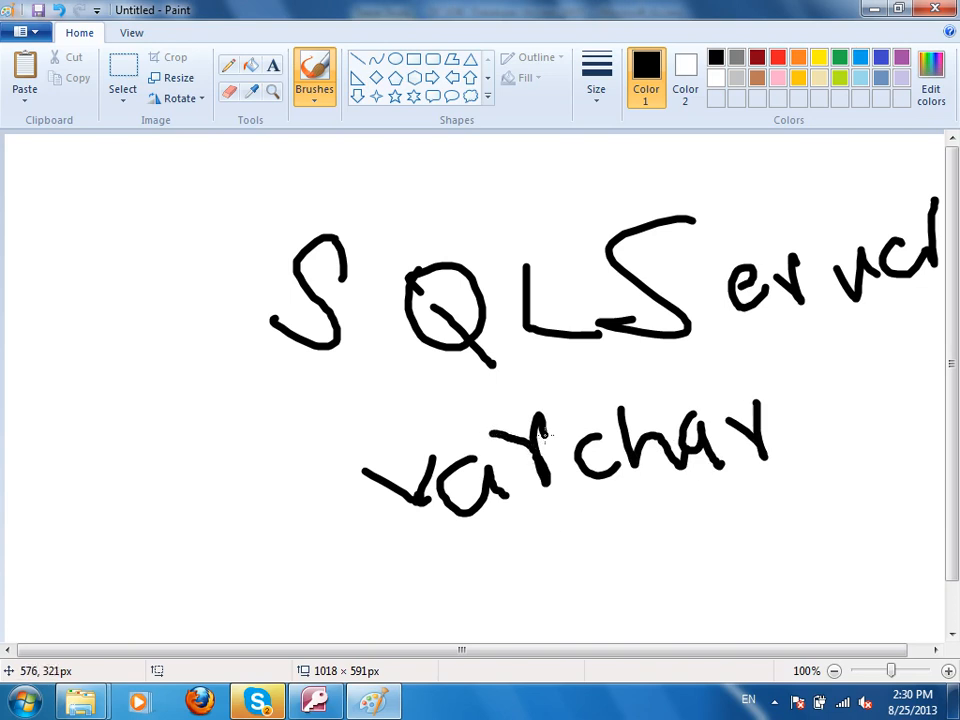
mouse_move(360, 396)
mouse_down()
mouse_move(943, 478)
mouse_move(461, 392)
mouse_move(427, 398)
mouse_up()
Write 100 left of SQL and 10 kB beneath it.
mouse_move(125, 230)
mouse_down()
mouse_move(121, 270)
mouse_move(203, 225)
mouse_move(127, 207)
mouse_up()
mouse_move(243, 200)
mouse_down()
mouse_move(222, 235)
mouse_move(285, 213)
mouse_up()
drag(82, 384, 79, 424)
mouse_move(110, 382)
mouse_down()
mouse_move(97, 405)
mouse_move(130, 380)
mouse_move(178, 416)
mouse_up()
drag(214, 378, 216, 411)
drag(241, 370, 232, 425)
Add a circled v and an a looped by arrow to 100, plus a check mark above 100.
drag(112, 515, 133, 521)
mouse_move(100, 472)
mouse_down()
mouse_move(88, 482)
mouse_move(125, 470)
mouse_up()
drag(200, 478, 203, 518)
drag(212, 505, 228, 476)
mouse_move(302, 545)
mouse_down()
mouse_move(311, 598)
mouse_move(325, 595)
mouse_up()
mouse_move(265, 498)
mouse_down()
mouse_move(326, 519)
mouse_move(108, 623)
mouse_move(81, 229)
mouse_move(98, 257)
mouse_up()
drag(70, 172, 205, 133)
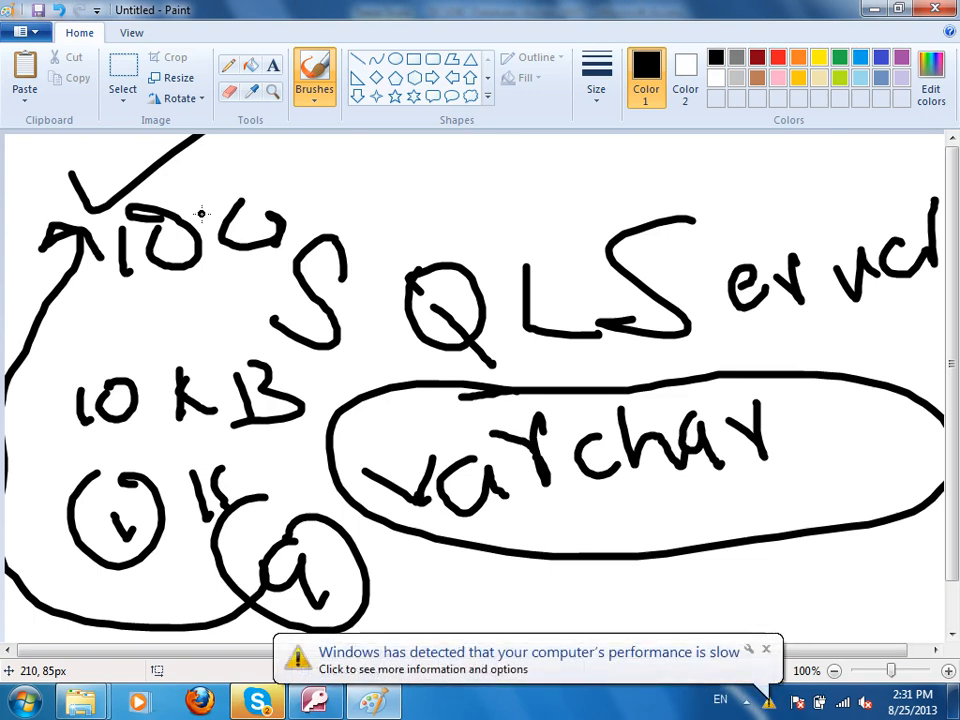
Start a new canvas without saving the SQL Server sketch and handwrite OLAP.
key(ctrl+n)
key(n)
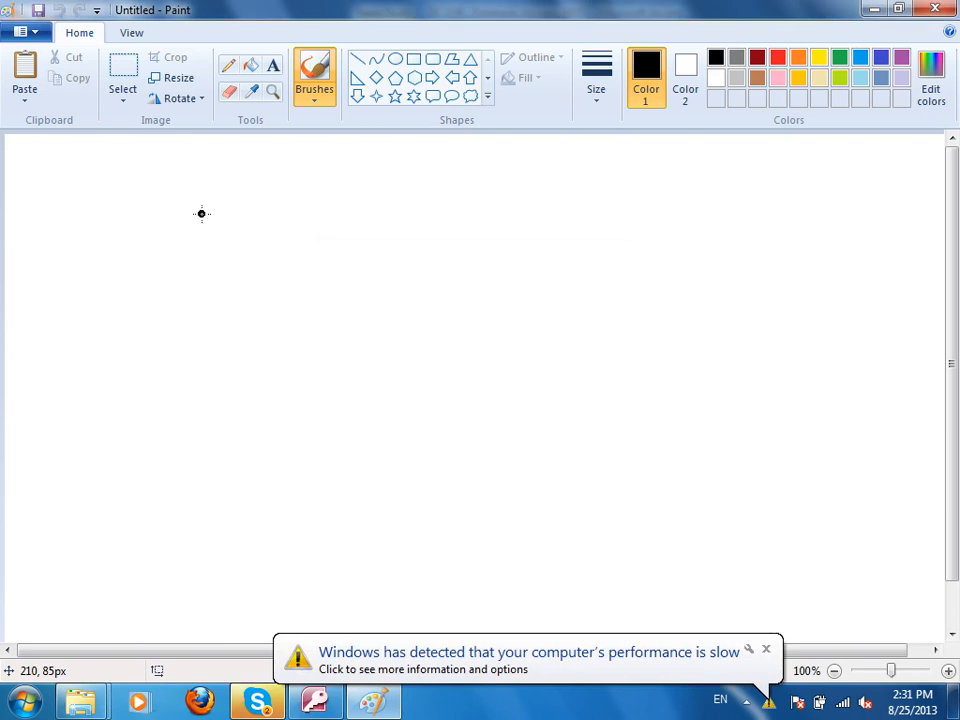
mouse_move(230, 268)
mouse_down()
mouse_move(212, 233)
mouse_move(258, 253)
mouse_up()
drag(336, 211, 416, 293)
drag(442, 227, 474, 271)
drag(412, 252, 500, 243)
drag(510, 228, 537, 292)
drag(511, 192, 518, 248)
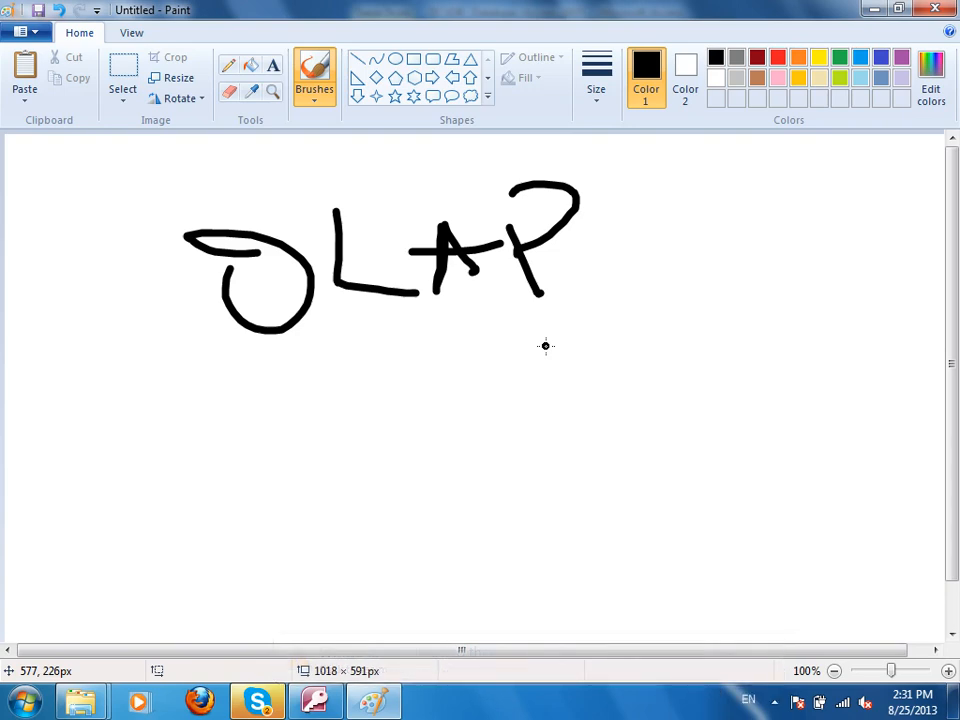
Handwrite Oracle beneath OLAP.
mouse_move(384, 408)
mouse_down()
mouse_move(465, 457)
mouse_move(433, 426)
mouse_up()
mouse_move(513, 413)
mouse_down()
mouse_move(549, 454)
mouse_move(568, 402)
mouse_up()
mouse_move(592, 367)
mouse_down()
mouse_move(600, 437)
mouse_move(659, 404)
mouse_up()
mouse_move(642, 363)
mouse_down()
mouse_move(683, 358)
mouse_move(728, 312)
mouse_move(786, 349)
mouse_up()
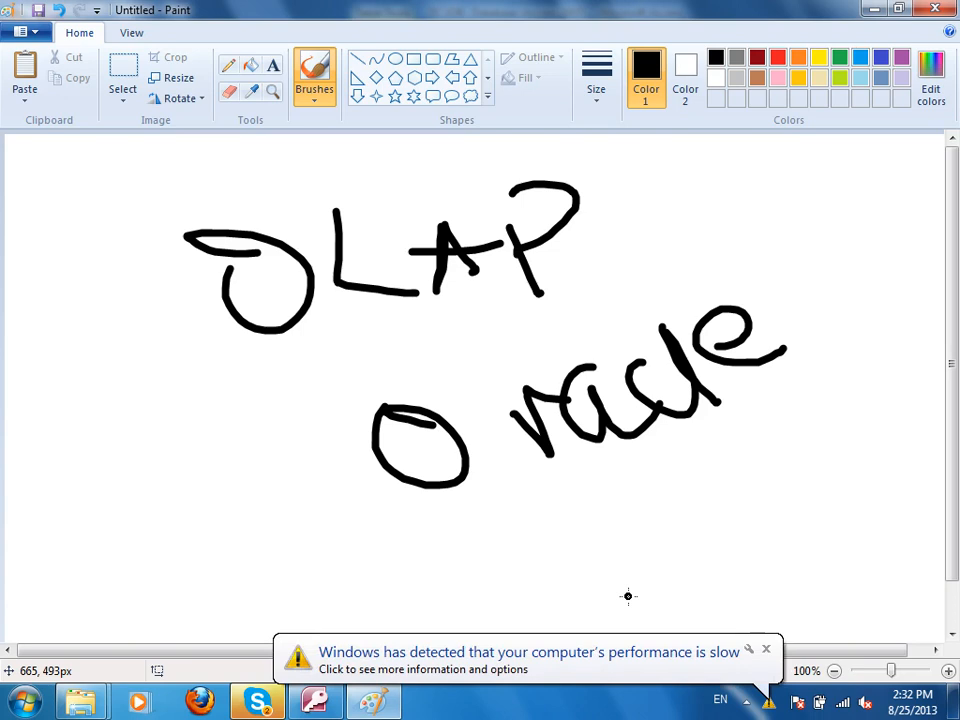
Close Paint and the StdInfo table design, discarding changes in both.
key(alt+F4)
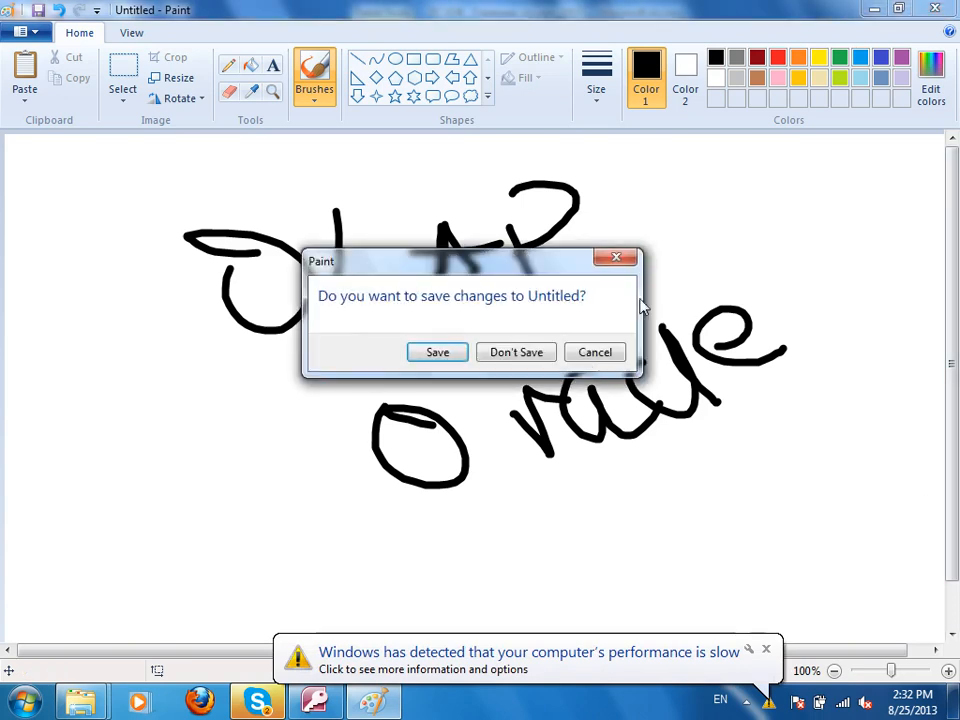
click(522, 357)
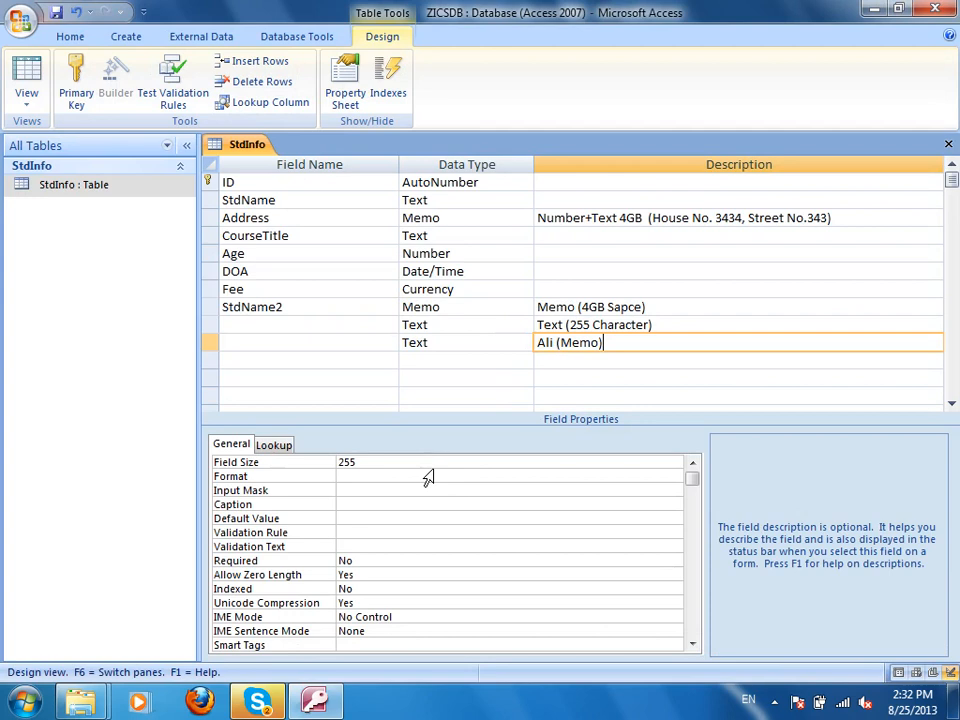
key(ctrl+w)
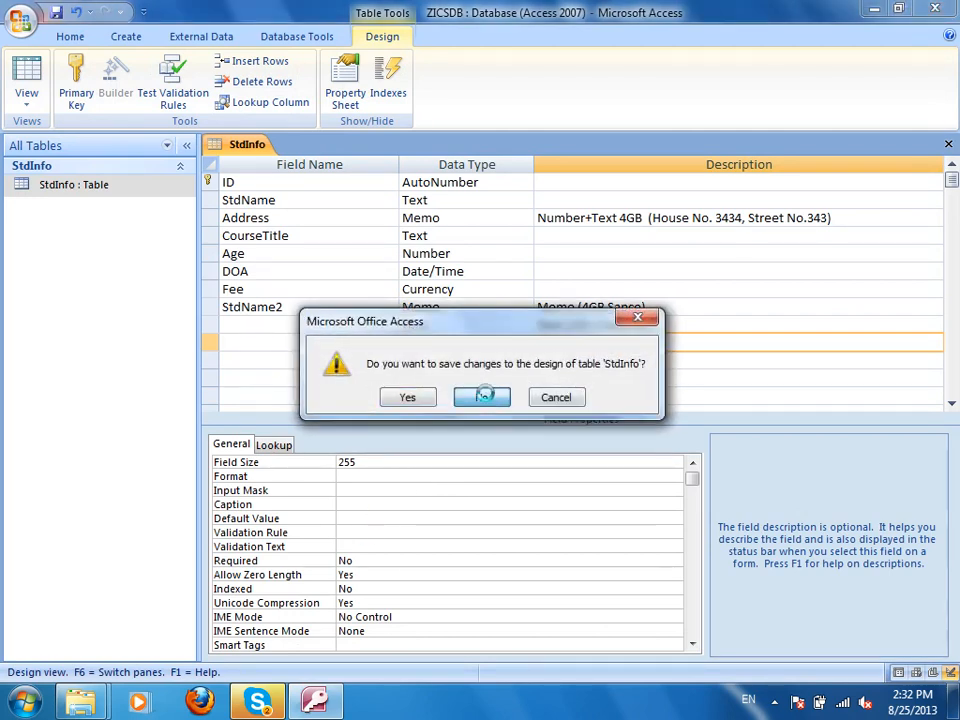
click(483, 397)
click(122, 37)
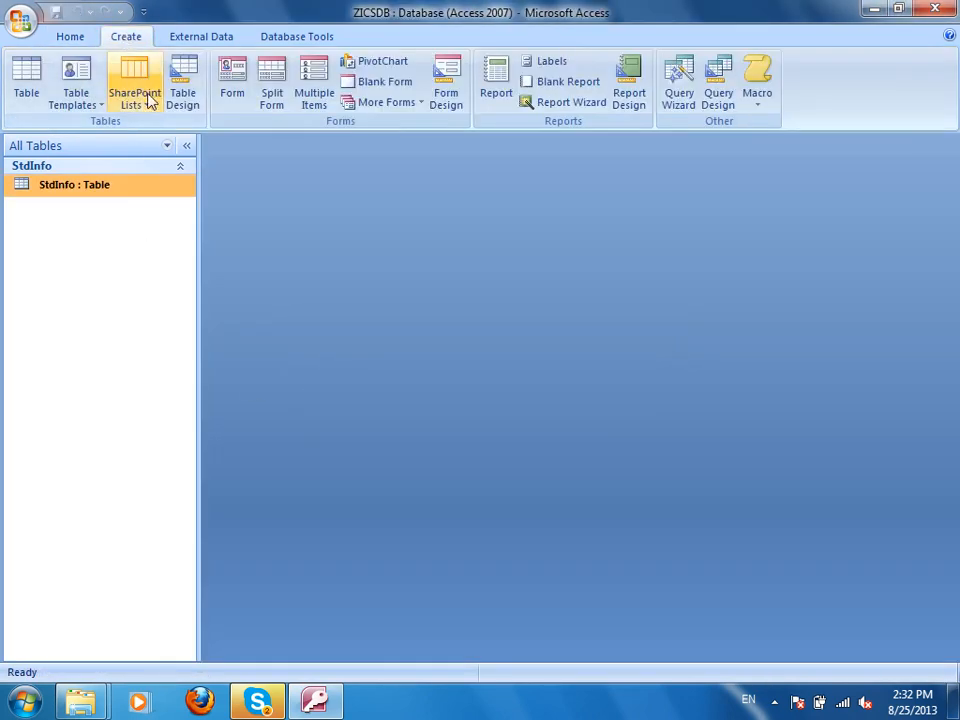
Start a new table in Design view with a first field named ProductName.
click(184, 90)
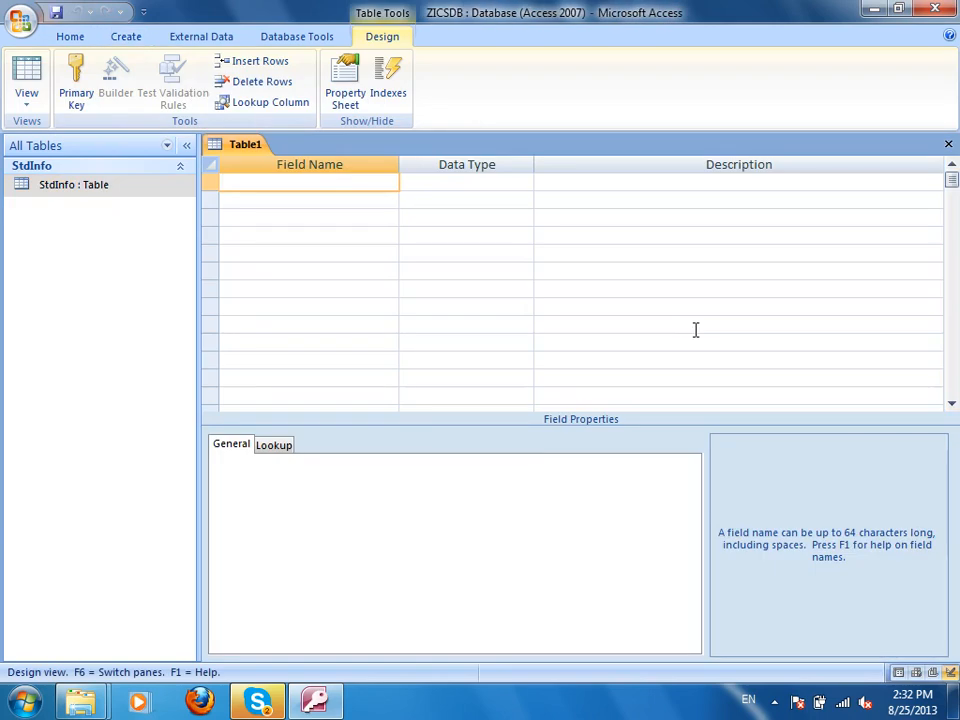
text(StdN)
key(Escape)
text(EmpName)
key(Tab)
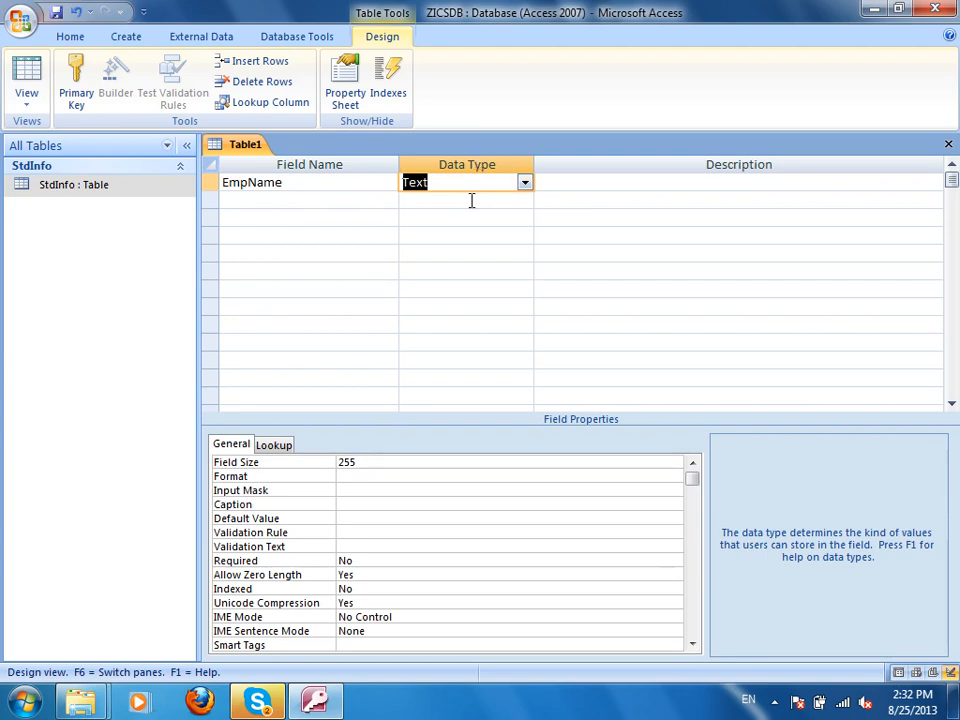
click(238, 195)
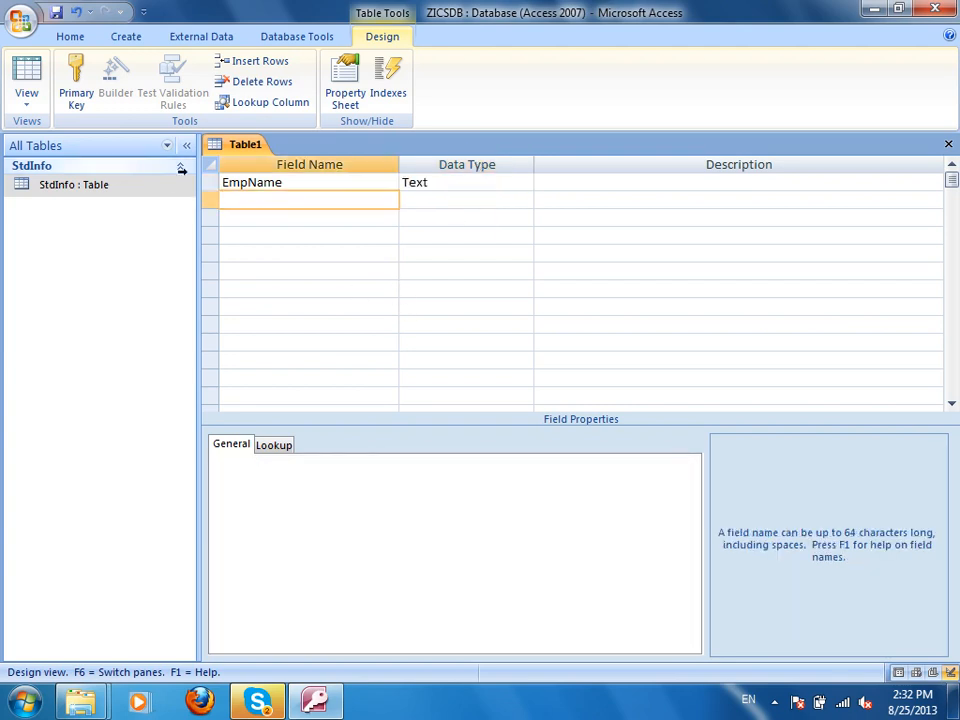
drag(298, 182, 126, 157)
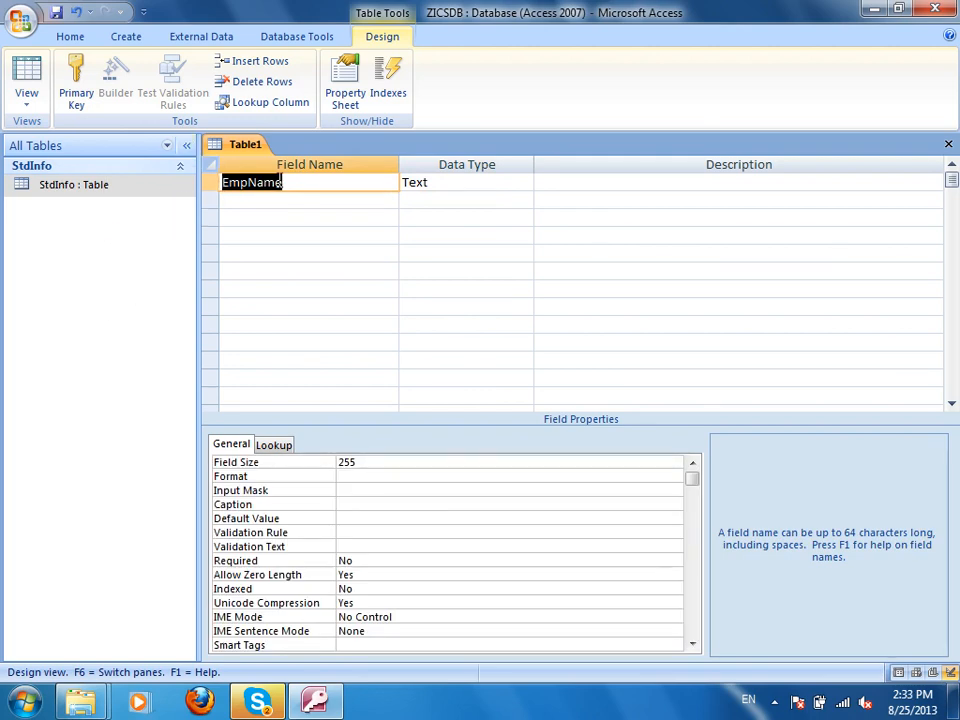
text(CustomerName)
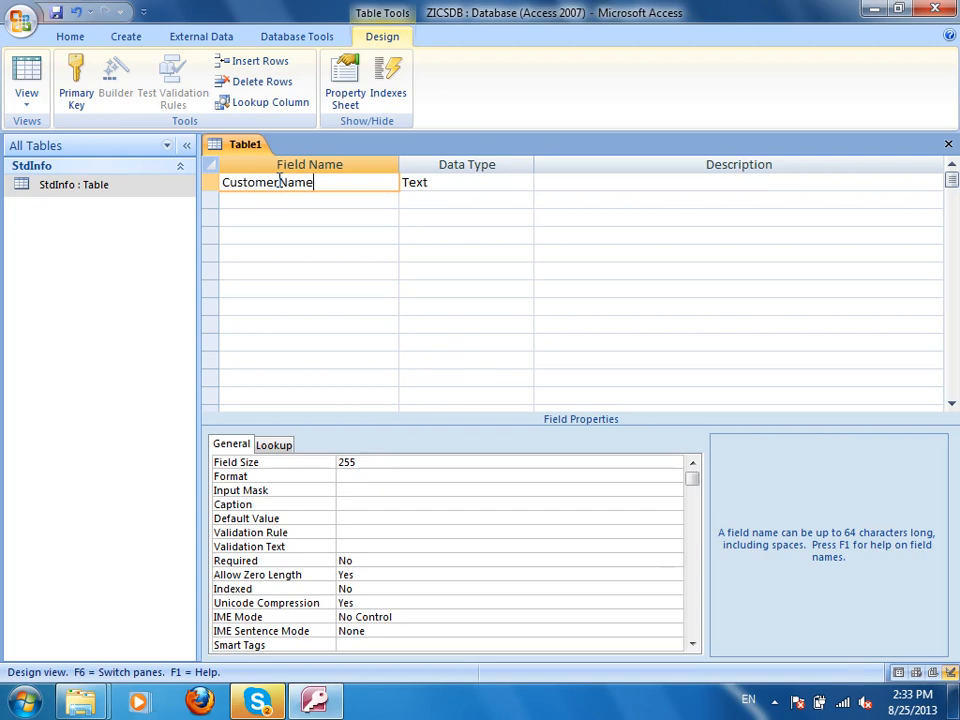
key(BackSpace)
key(BackSpace)
key(BackSpace)
key(BackSpace)
key(BackSpace)
key(BackSpace)
key(BackSpace)
key(BackSpace)
key(BackSpace)
key(BackSpace)
key(BackSpace)
key(BackSpace)
text(Procu)
key(BackSpace)
text(ductName)
key(Tab)
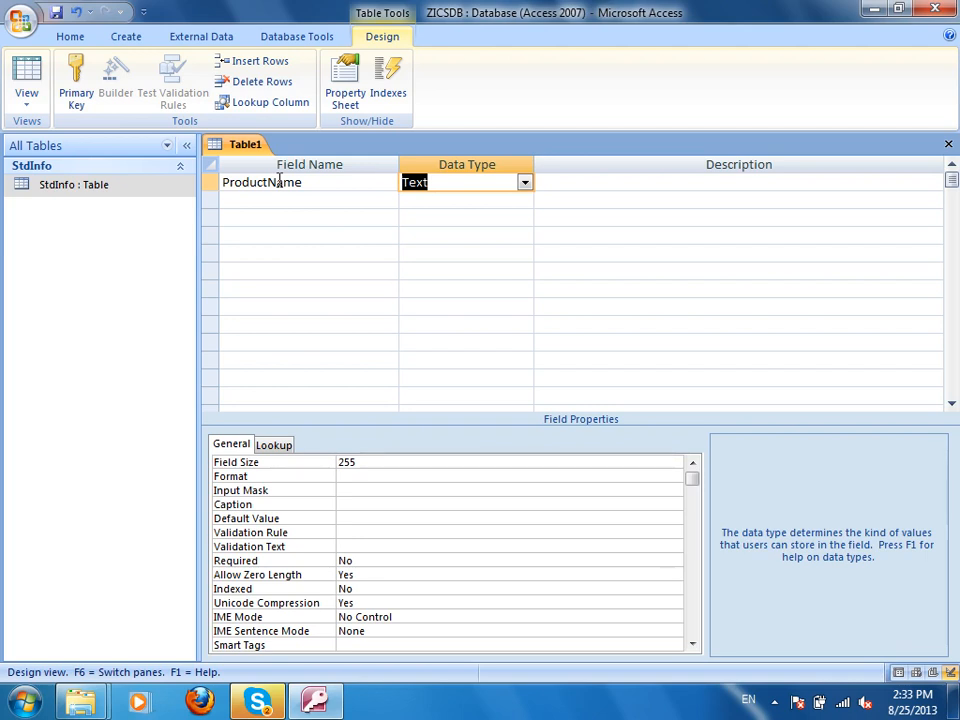
Add a second field named Address with the Memo data type.
click(352, 200)
click(472, 200)
click(523, 200)
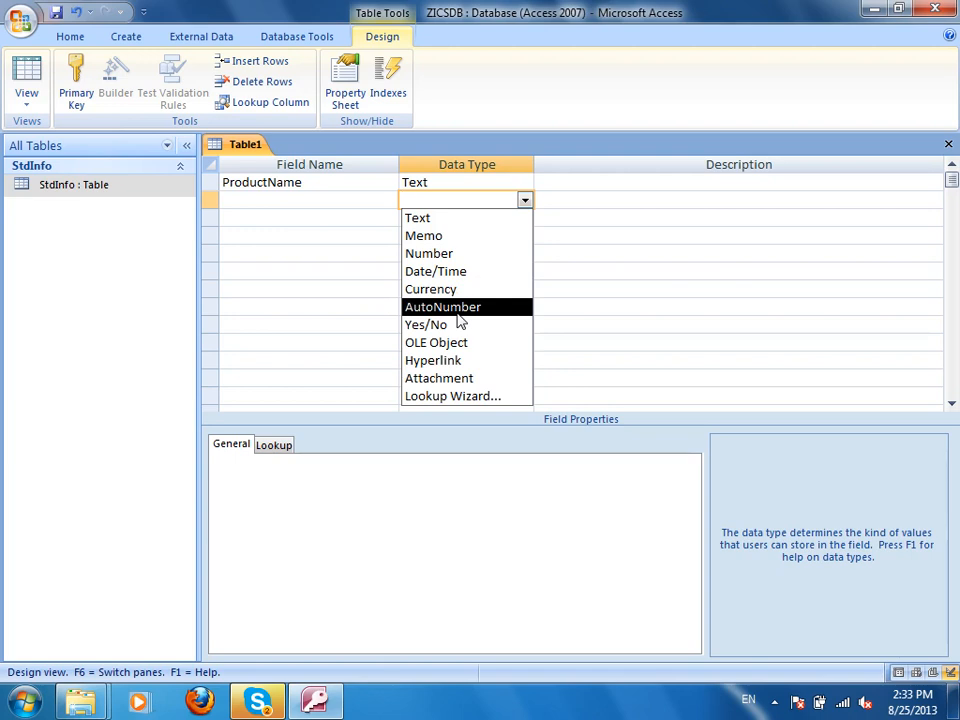
click(673, 156)
click(656, 201)
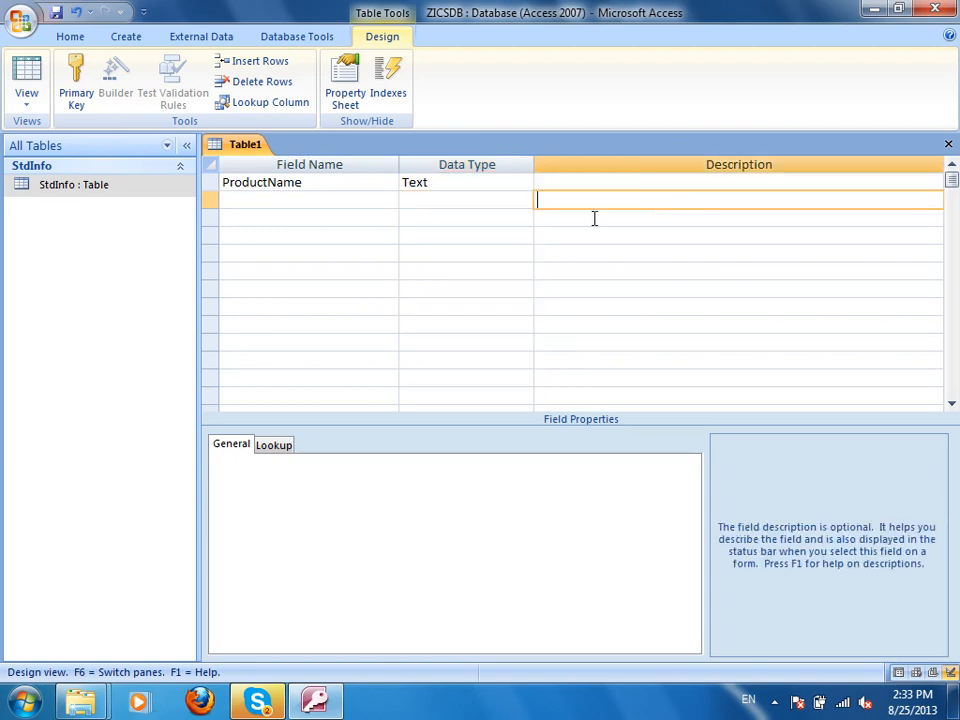
click(371, 196)
text(Address)
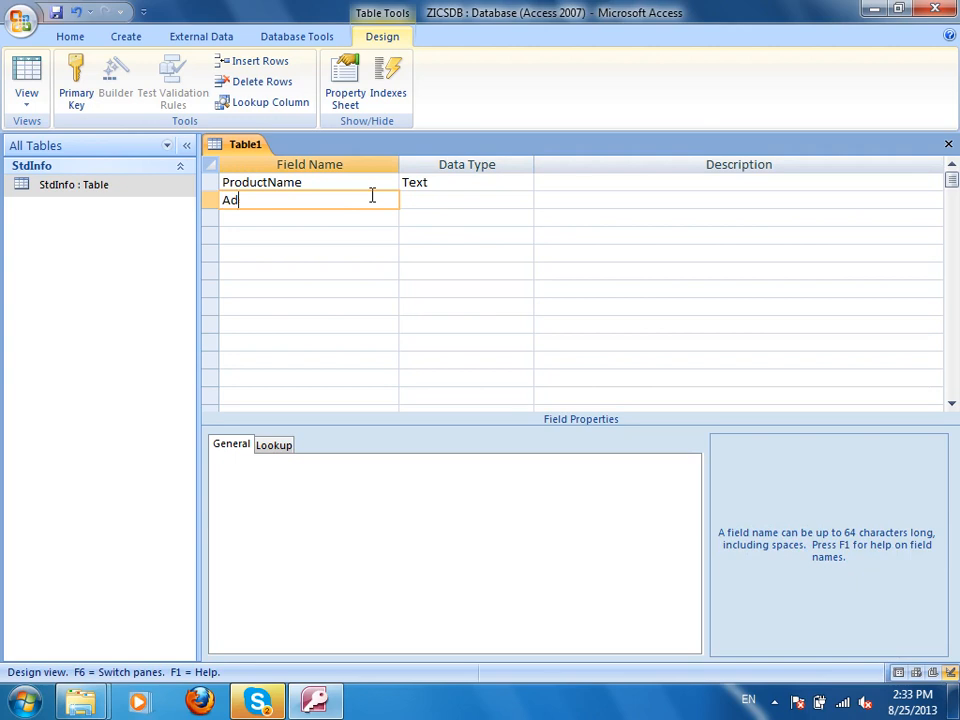
key(Tab)
text(m)
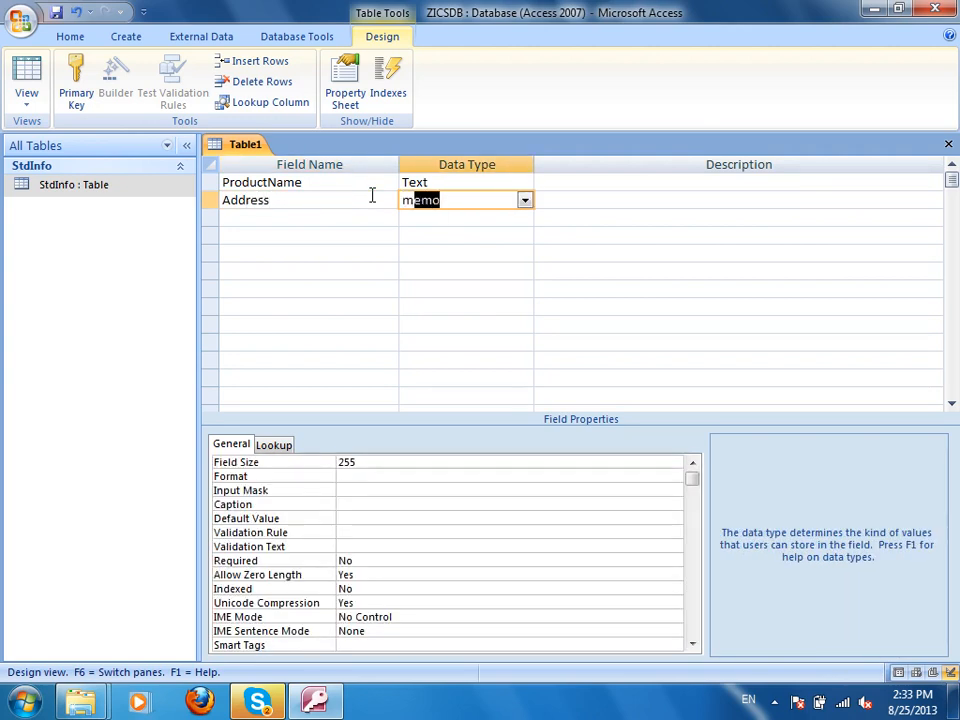
key(Tab)
key(Tab)
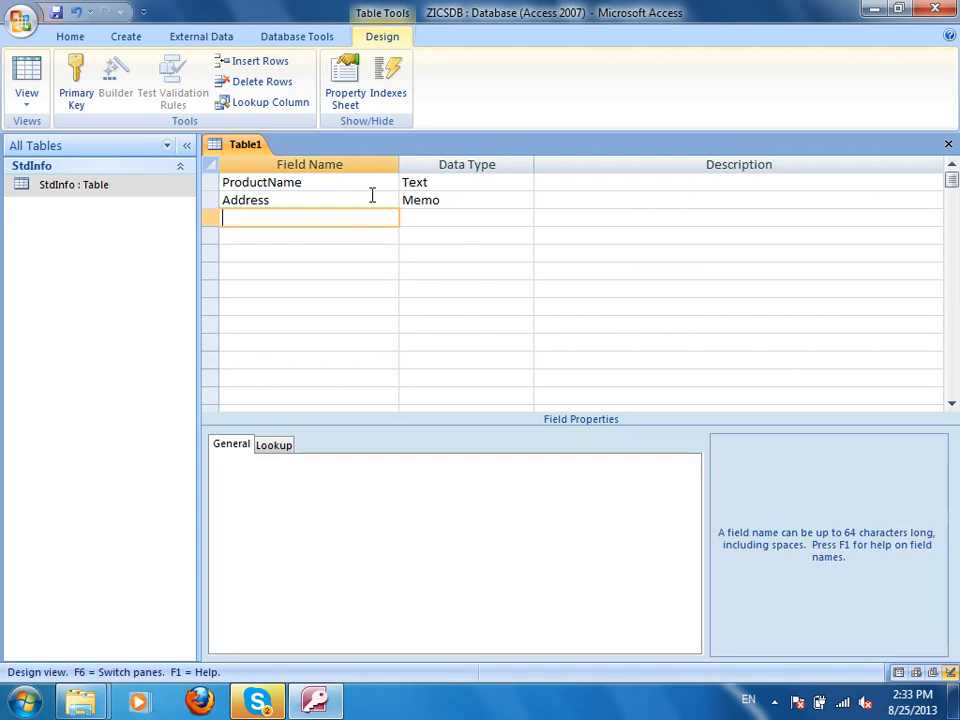
Describe ProductName as 'Single Line Text, 255 Characters, No Multipoint Share Data'.
click(617, 177)
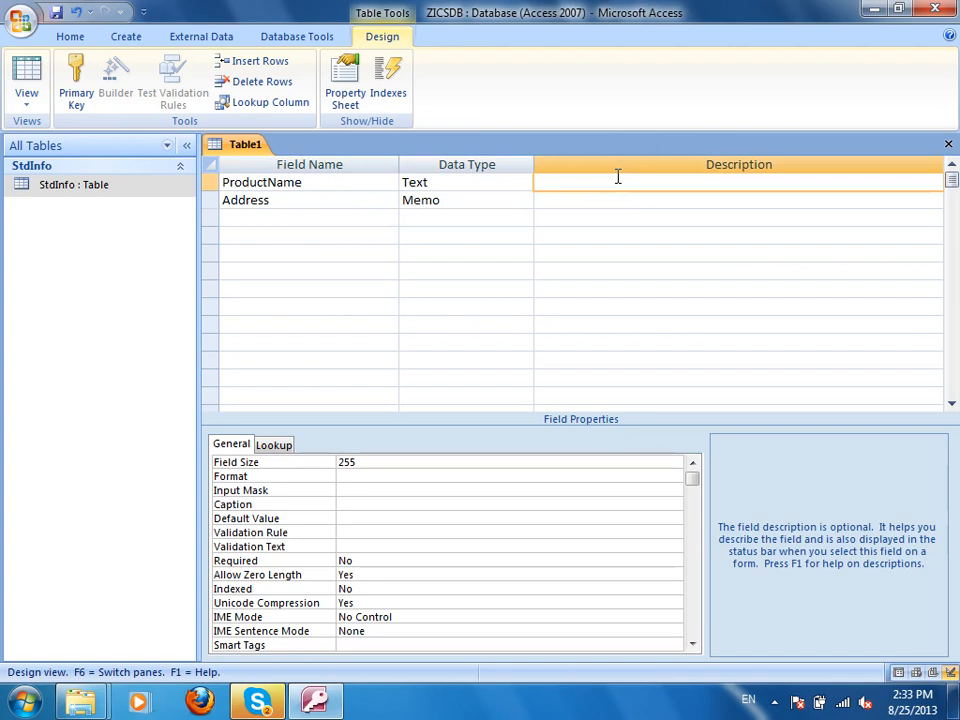
text(Single Line Text,  255 Characters, Multi)
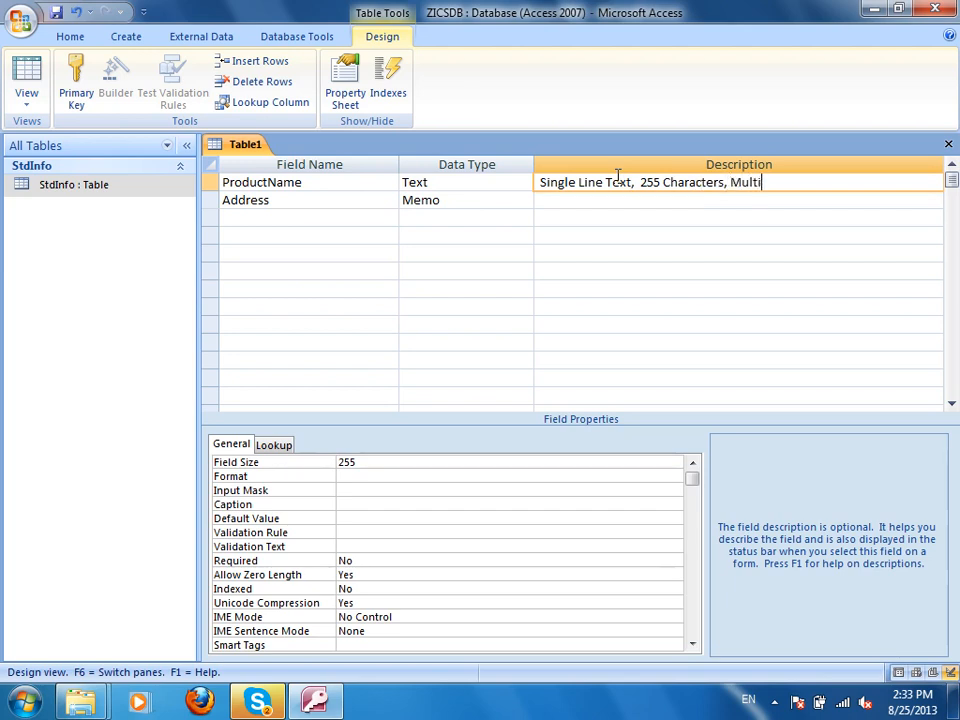
text(point Share Data)
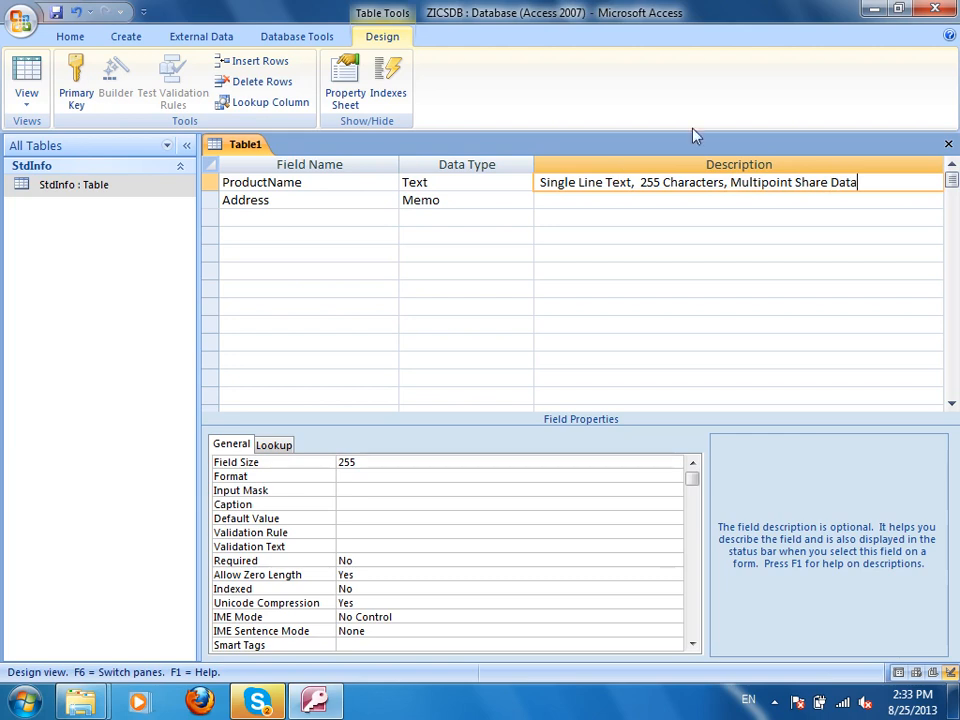
click(728, 182)
text(No)
Describe Address as 'Multiple Line Text, 4GB Space, Yes Multipoint Data Sharing'.
click(633, 204)
text(Multiple )
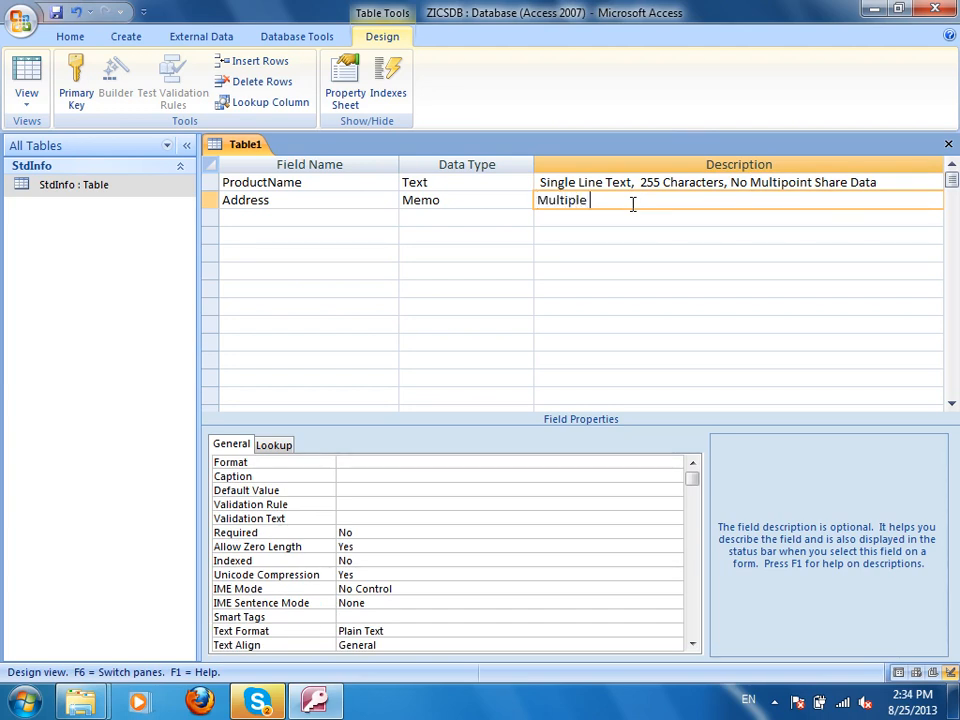
text(Line Text, 4GB Space,Yes Mut)
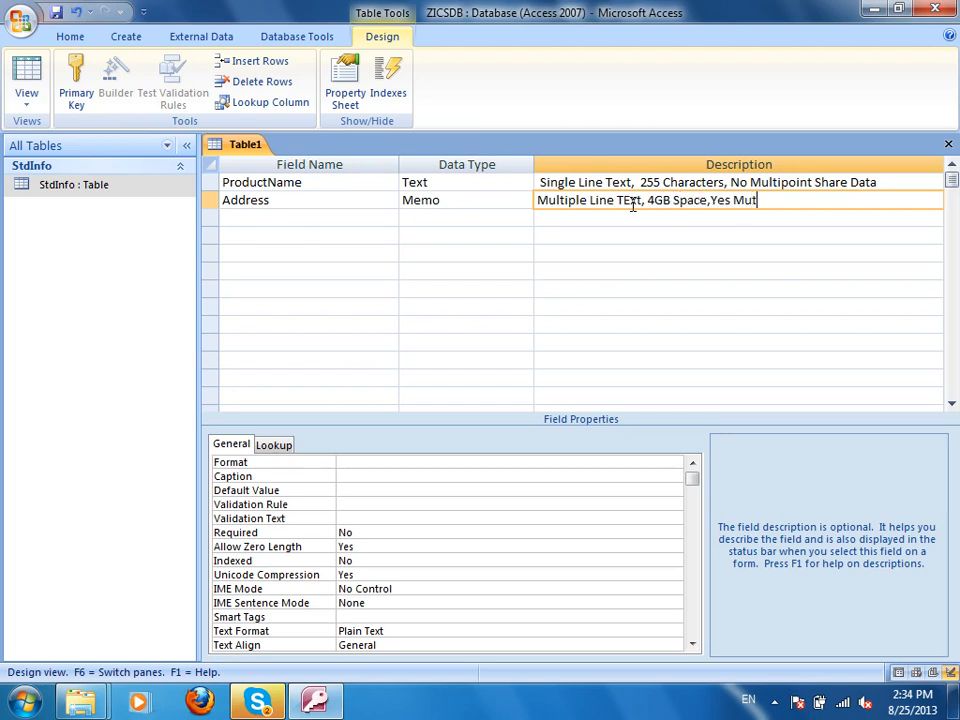
key(BackSpace)
text(litpo)
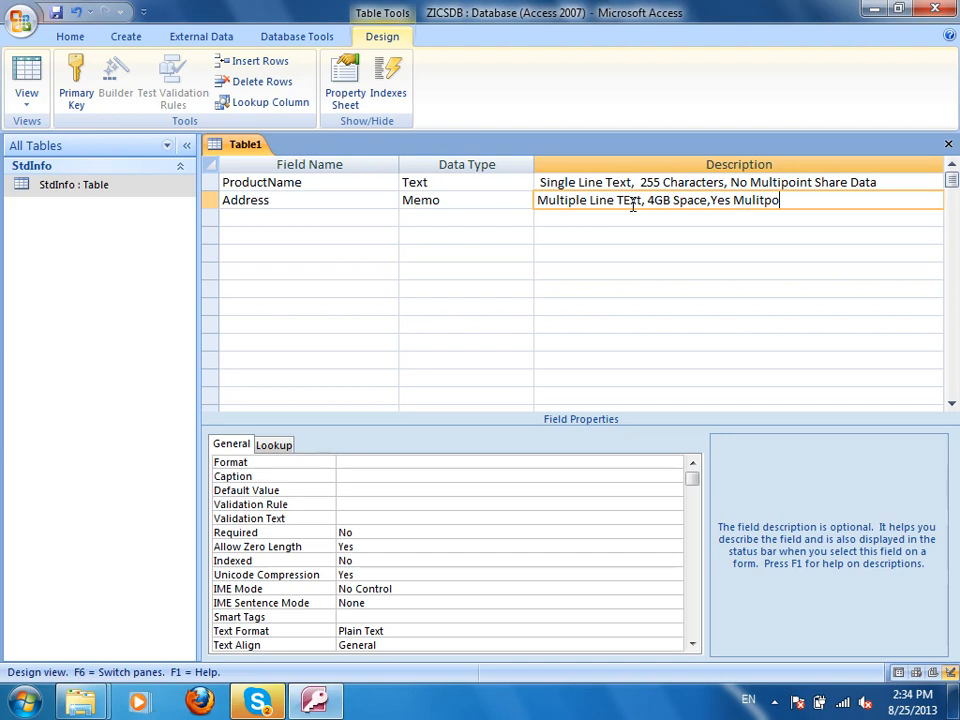
key(BackSpace)
text(oint Data Sharing)
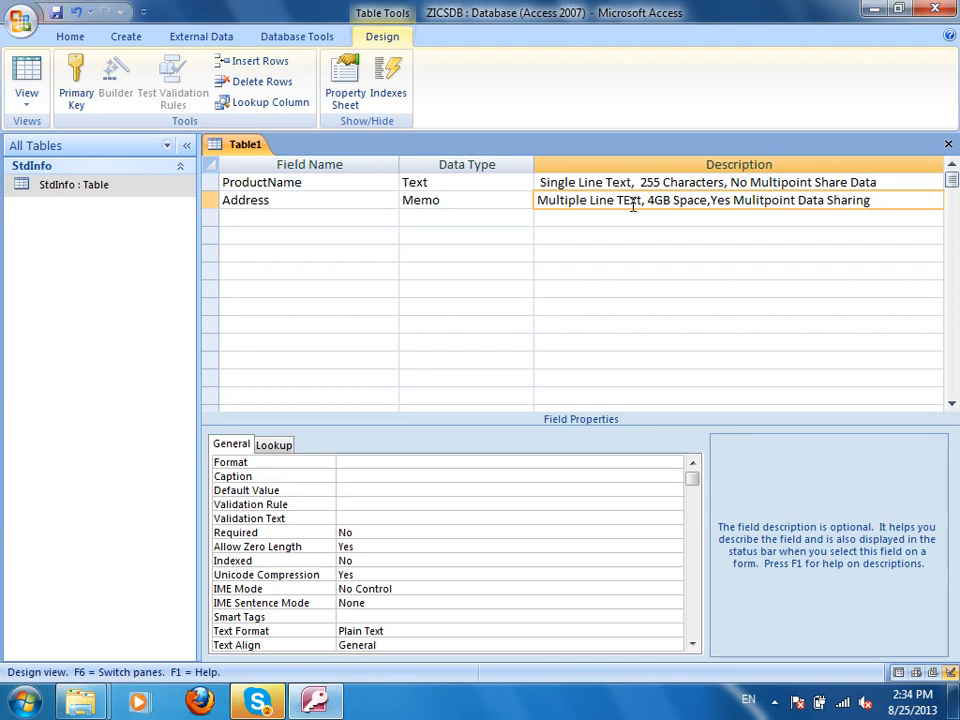
Save the table as ProductInfo and let Access add an ID primary key.
key(ctrl+s)
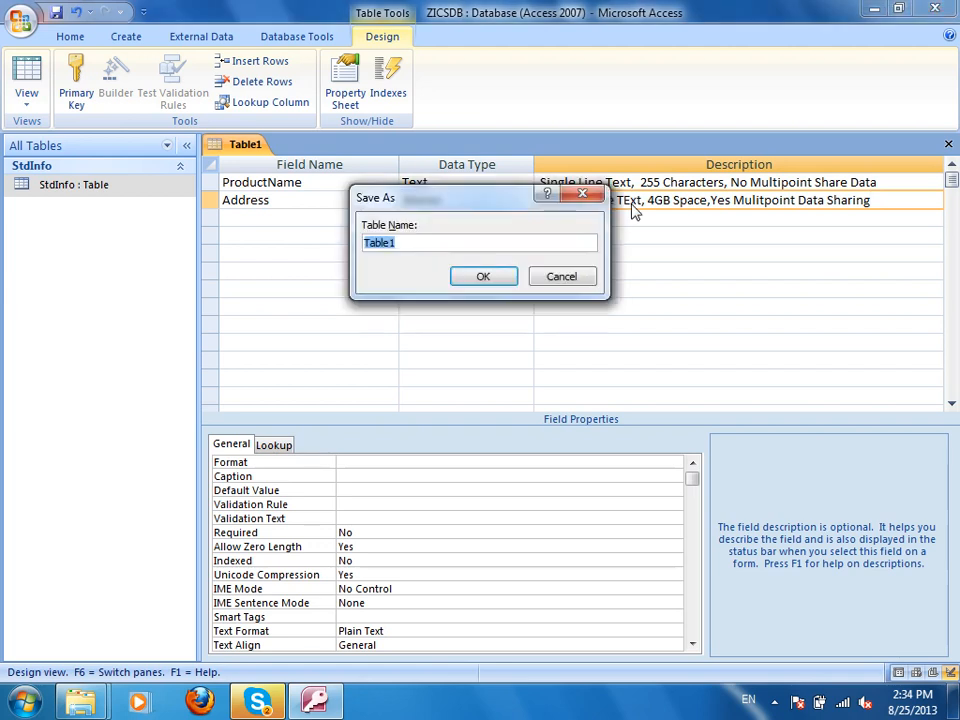
click(552, 277)
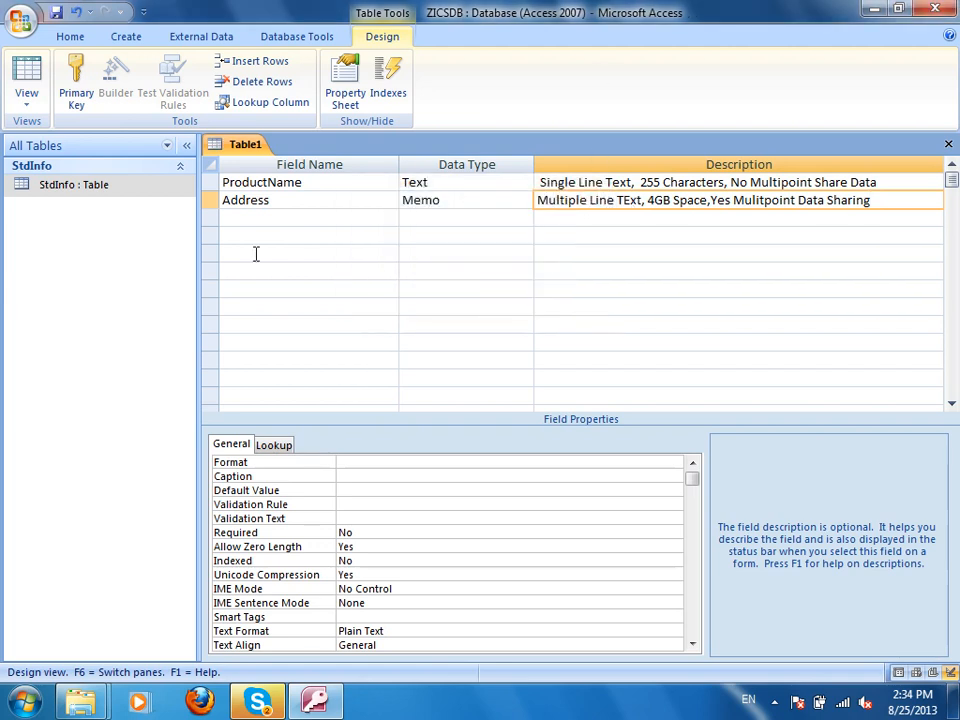
click(57, 13)
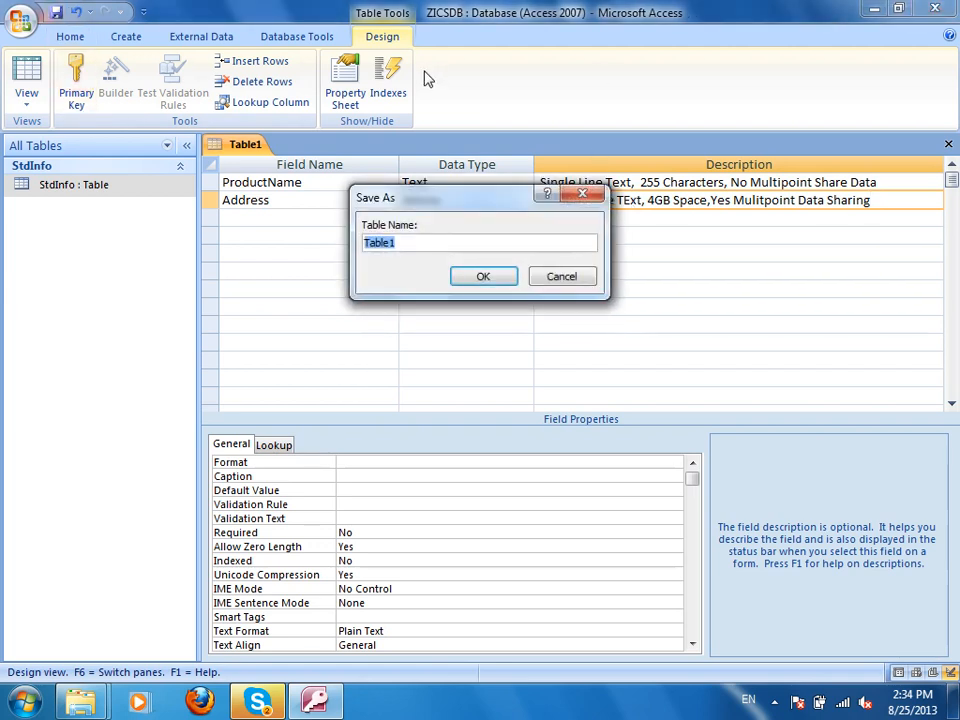
text(S)
key(BackSpace)
text(Prod)
key(BackSpace)
text(ductInfo)
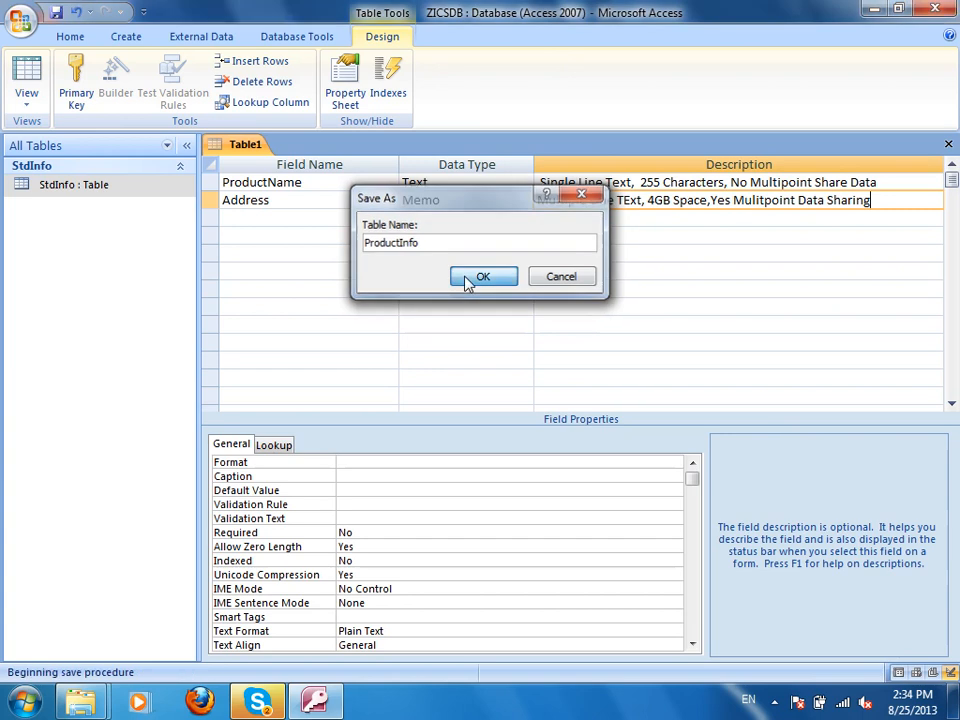
click(468, 284)
click(410, 411)
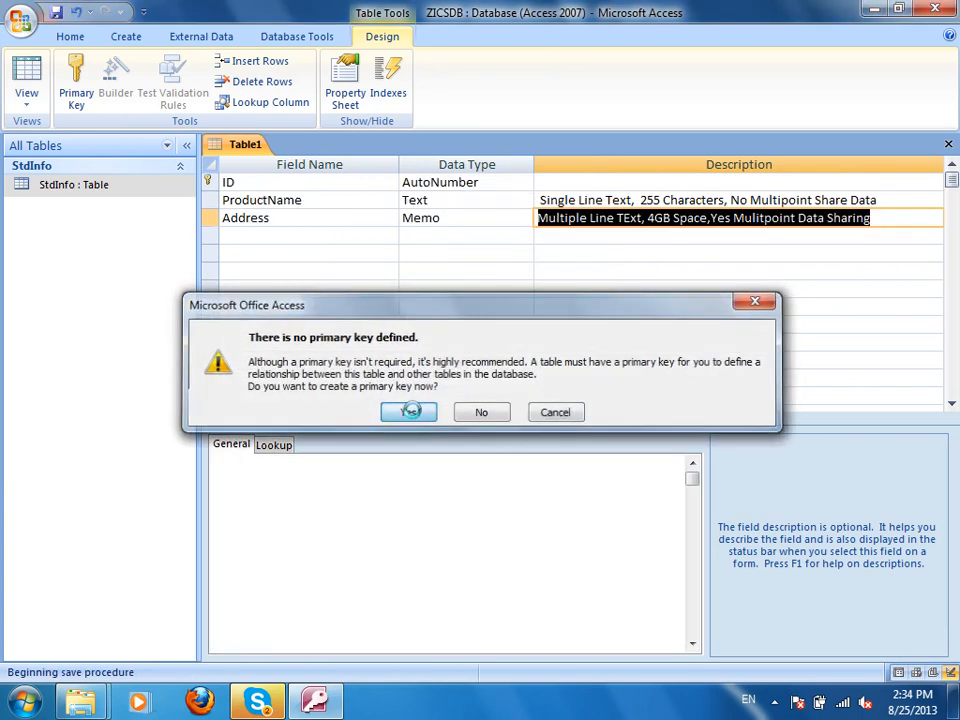
drag(287, 221, 180, 209)
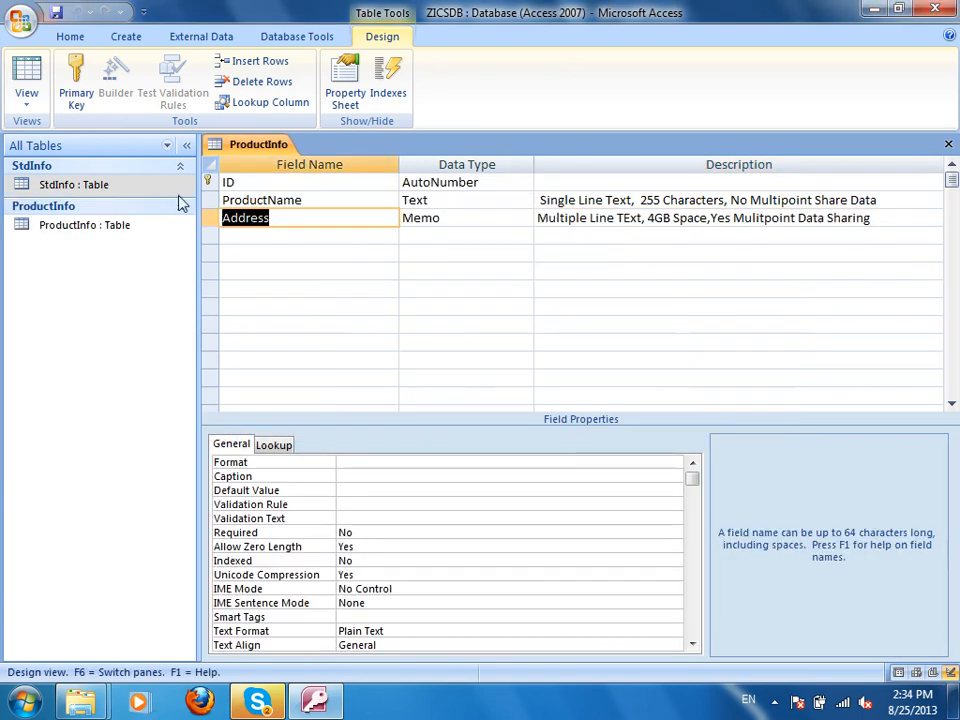
Retype the second field's name, trying Price before settling back on Address.
text(RE)
key(BackSpace)
key(BackSpace)
text(Pricve)
key(Tab)
key(shift+Tab)
text(Price)
key(Tab)
key(shift+Tab)
text(Address)
key(Tab)
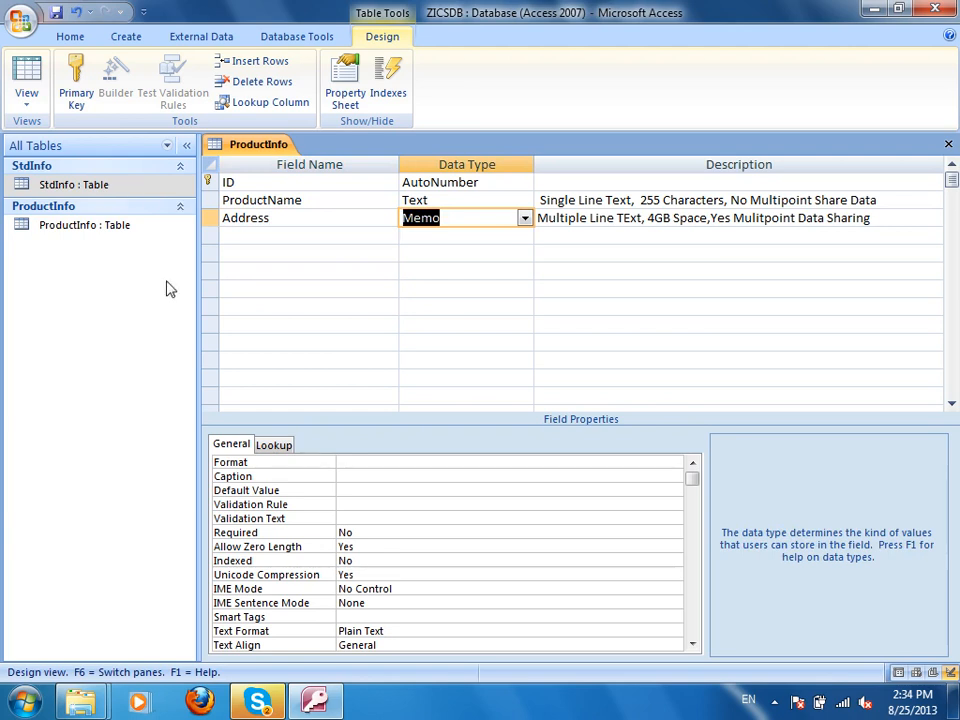
Rename the ProductName field to EmpName, then save and close the design.
double_click(290, 199)
text(Employee)
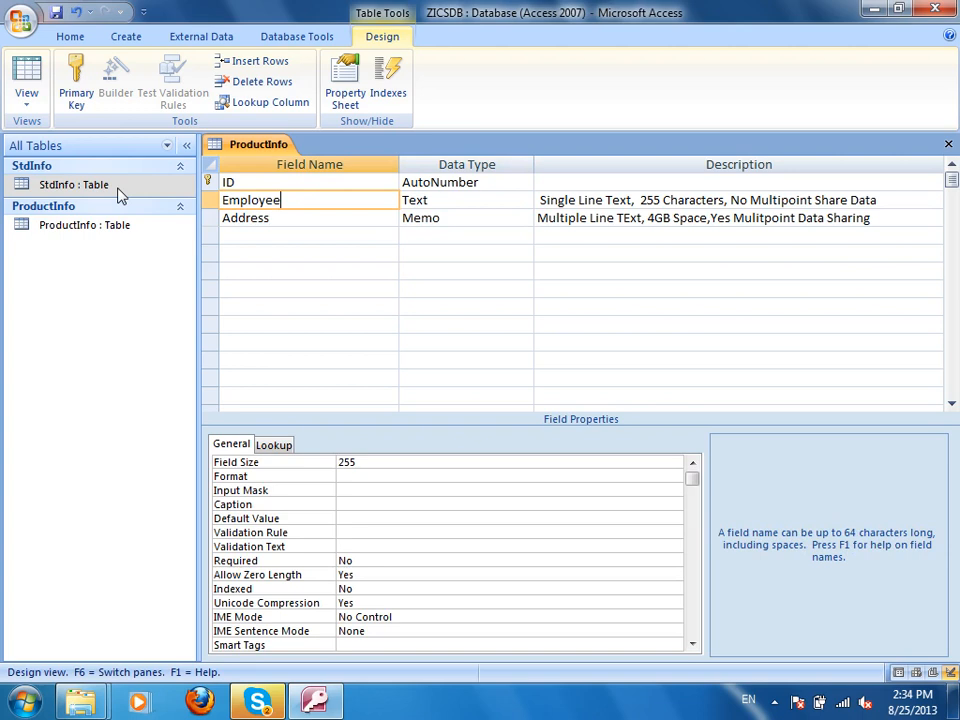
text(Na)
key(BackSpace)
key(BackSpace)
key(BackSpace)
key(BackSpace)
key(BackSpace)
key(BackSpace)
key(BackSpace)
text(pName)
key(Tab)
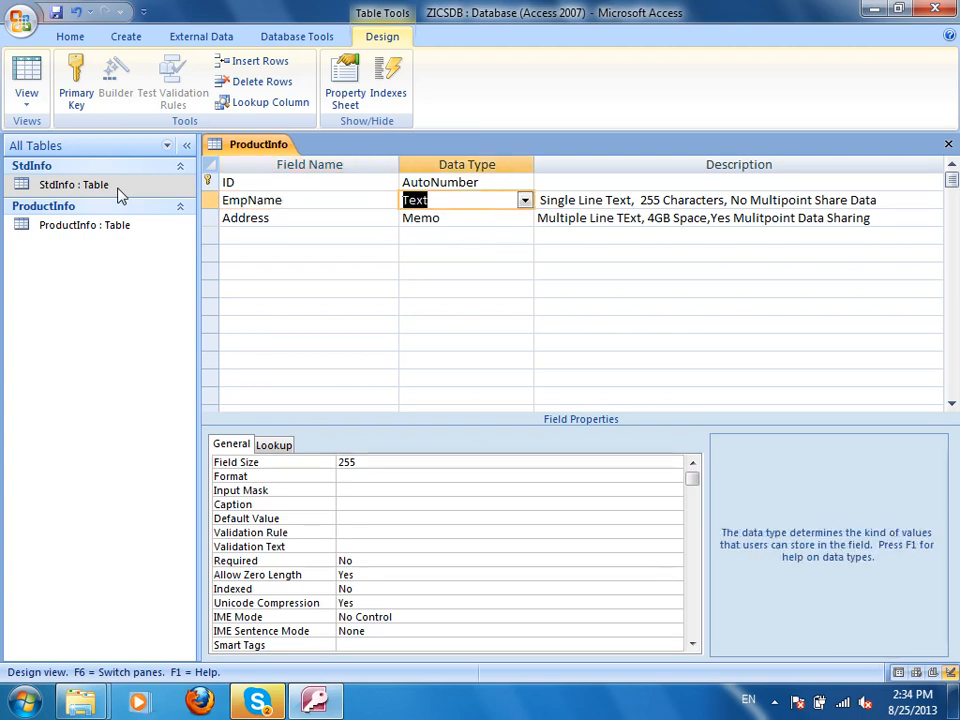
key(ctrl+s)
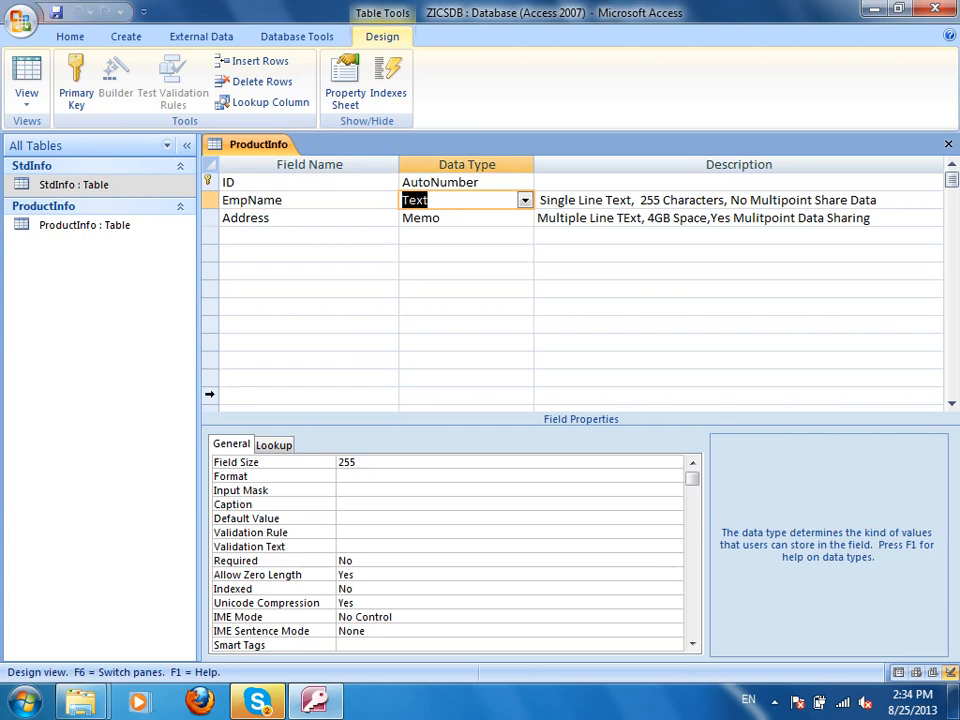
key(ctrl+w)
Rename the ProductInfo table to EmpInfo and open it in Datasheet view.
click(90, 228)
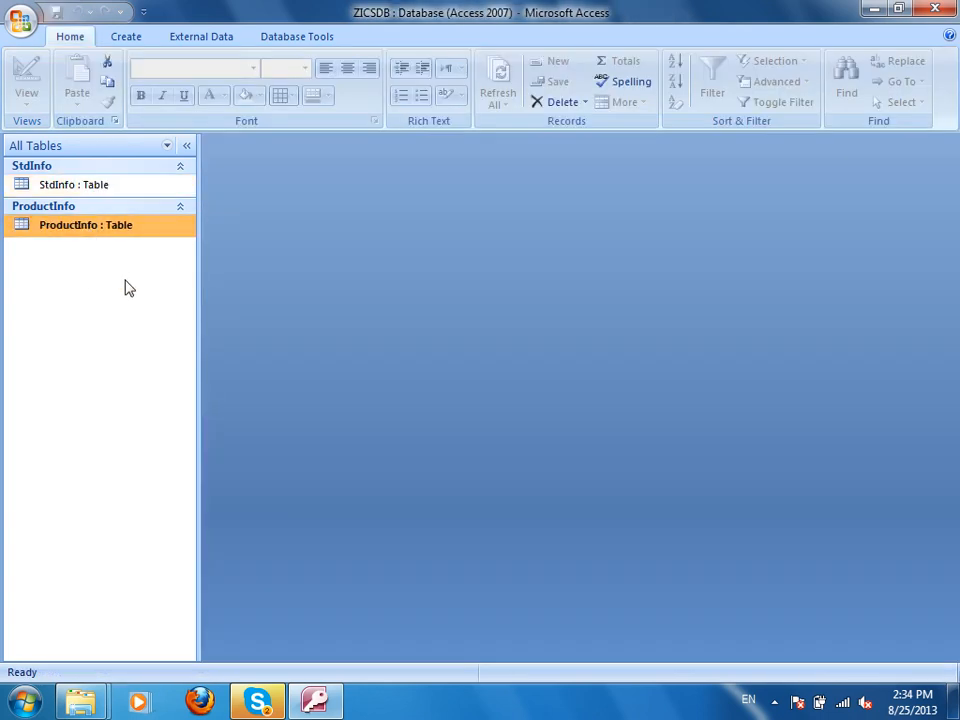
key(F2)
text(Em)
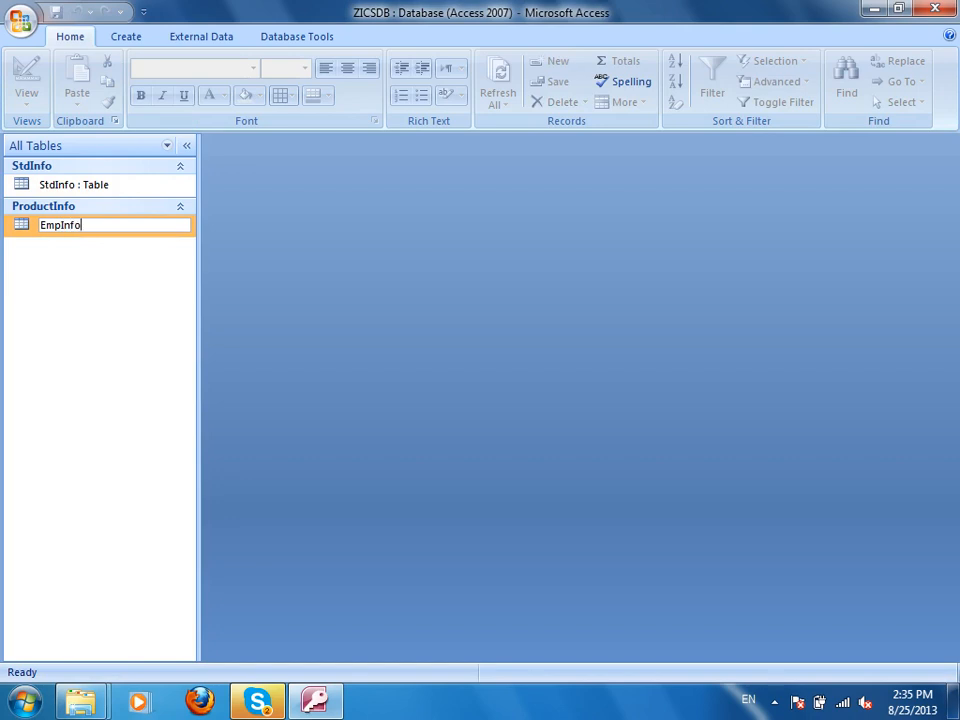
text(pInfo)
key(Return)
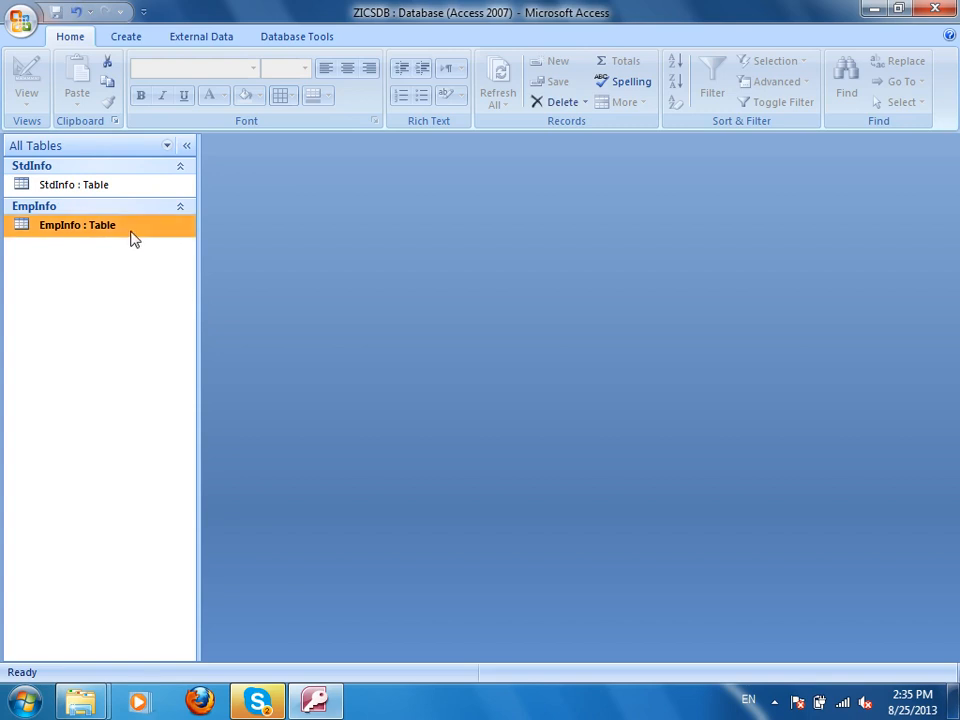
double_click(131, 229)
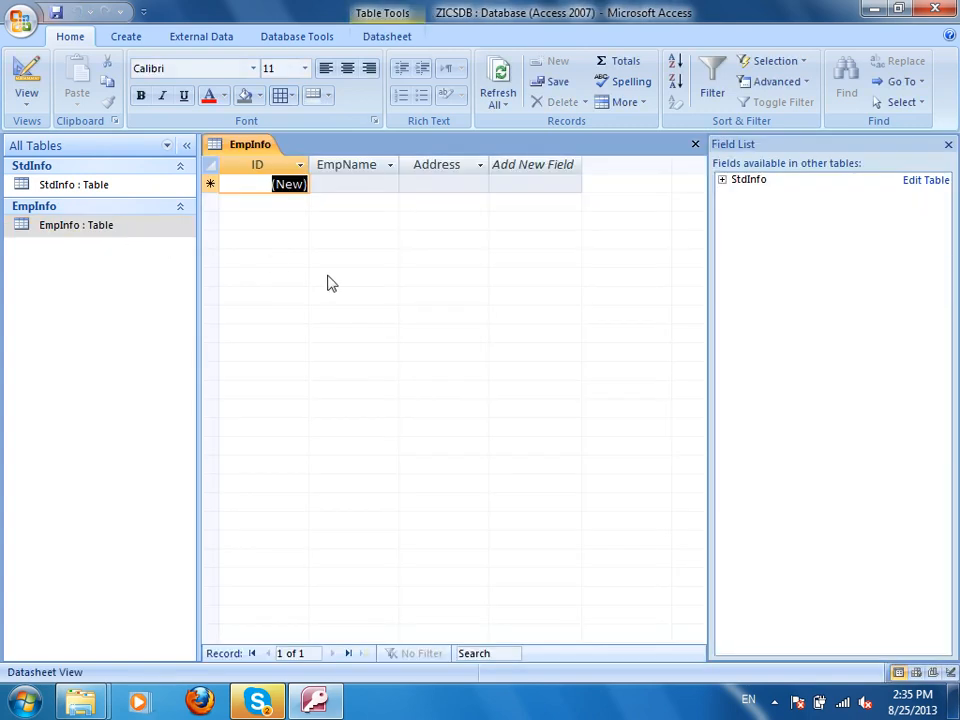
Enter a first record with an employee name and city address, then close EmpInfo.
click(947, 144)
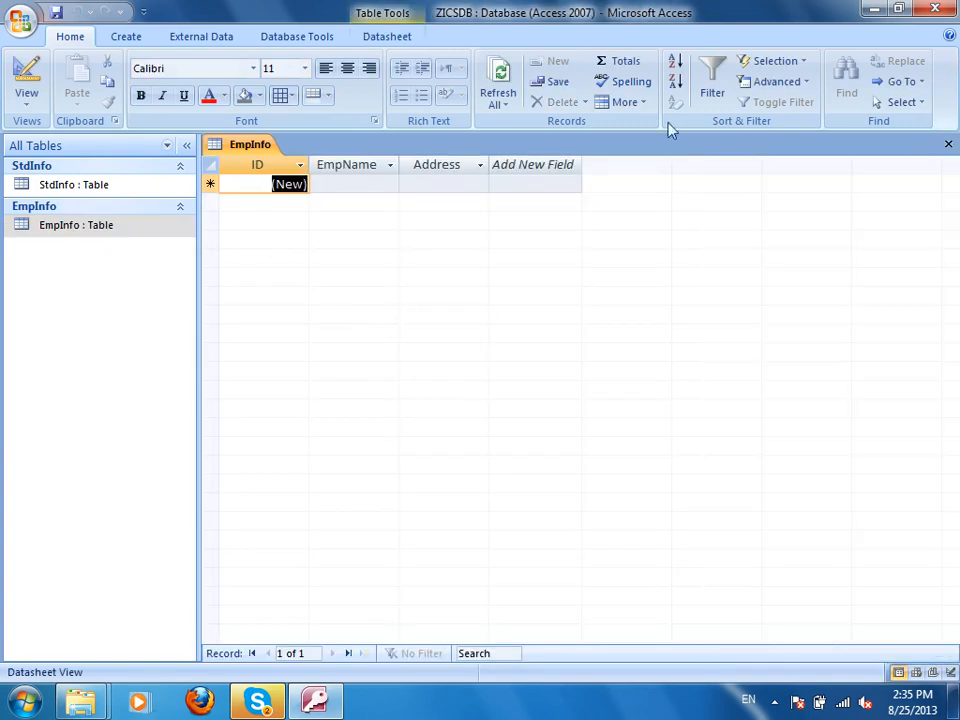
click(371, 187)
click(414, 182)
click(363, 181)
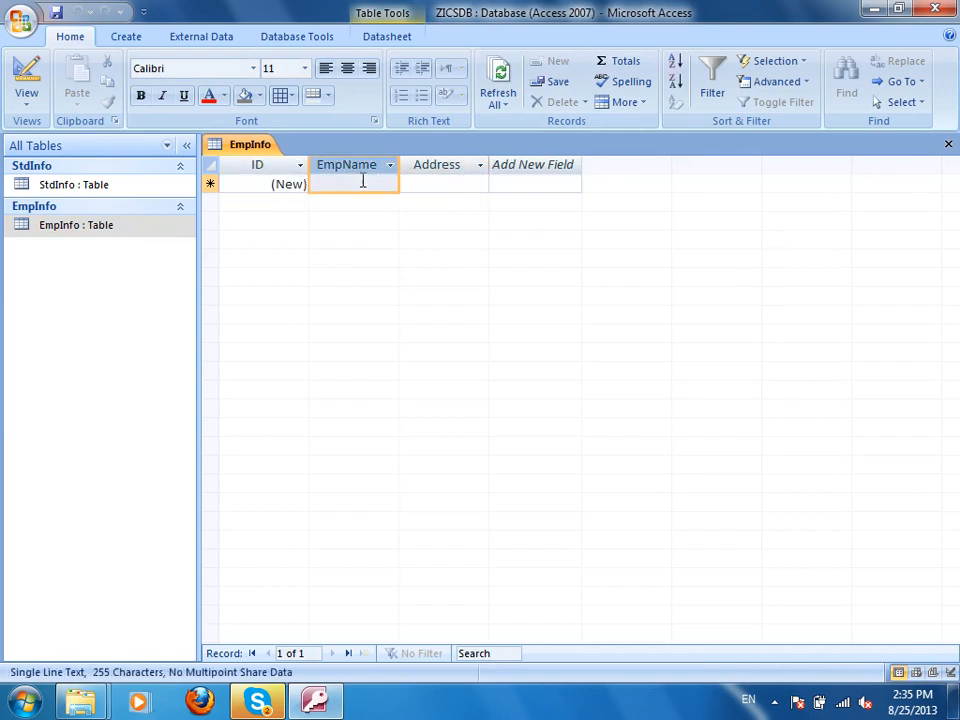
click(413, 186)
click(360, 180)
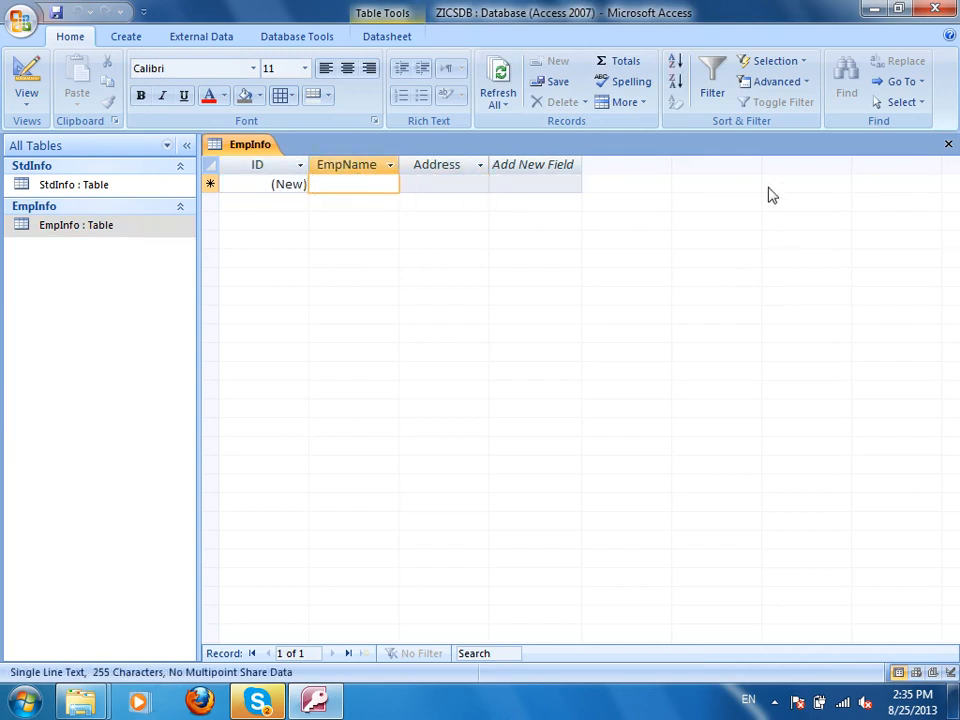
text(Ahmad)
key(Tab)
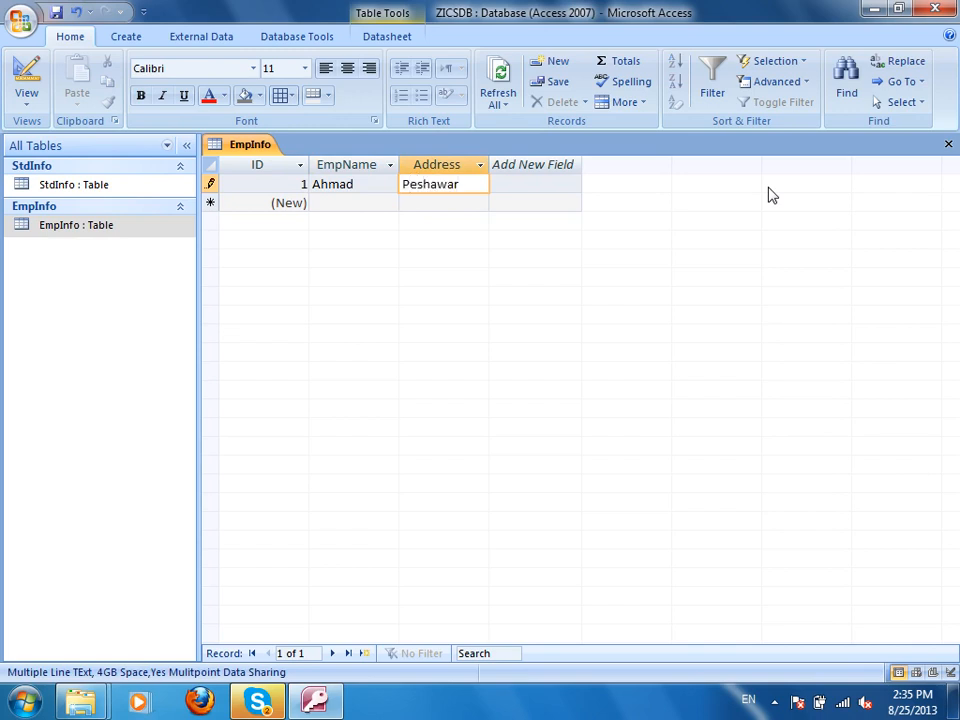
text(Peshawar)
key(Tab)
key(Tab)
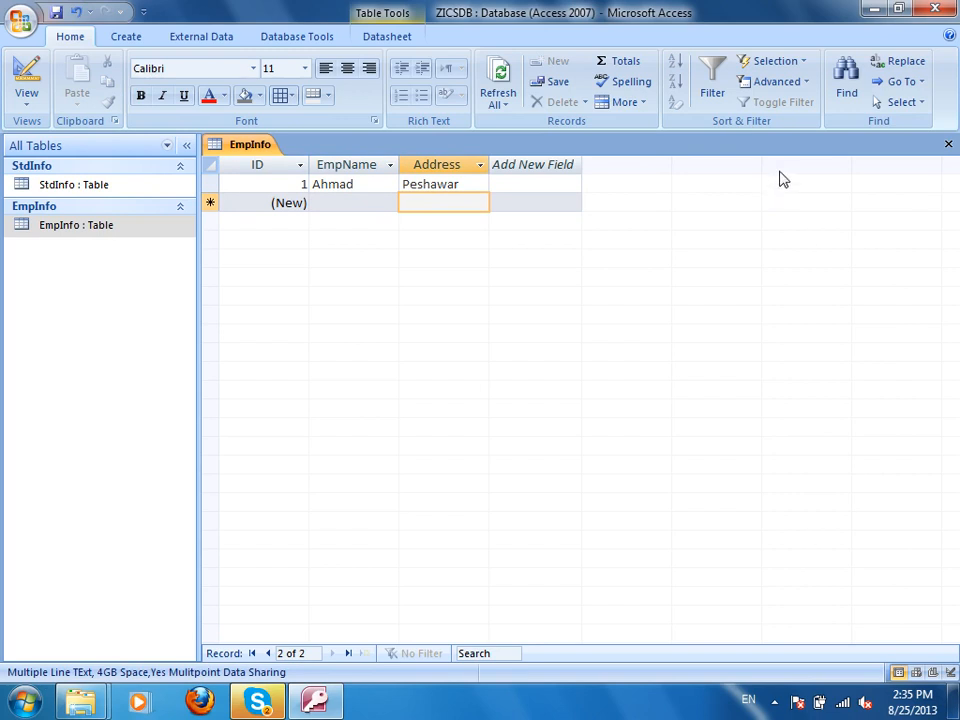
key(ctrl+w)
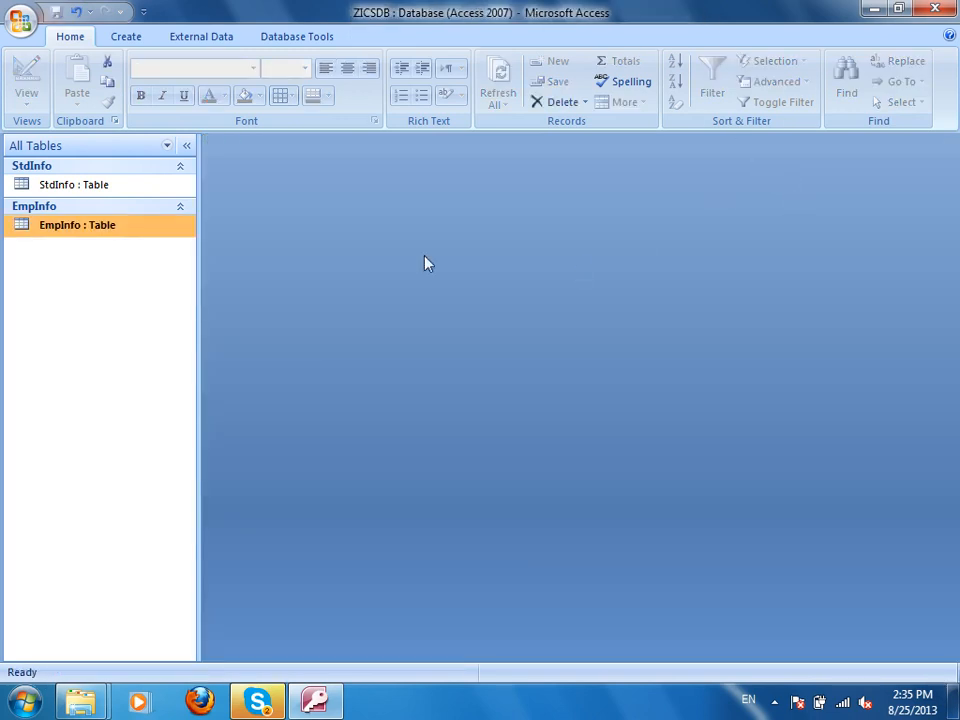
Build Form1 in Form Design with the EmpName and Address fields, then switch to Form View.
click(126, 38)
click(448, 96)
click(816, 82)
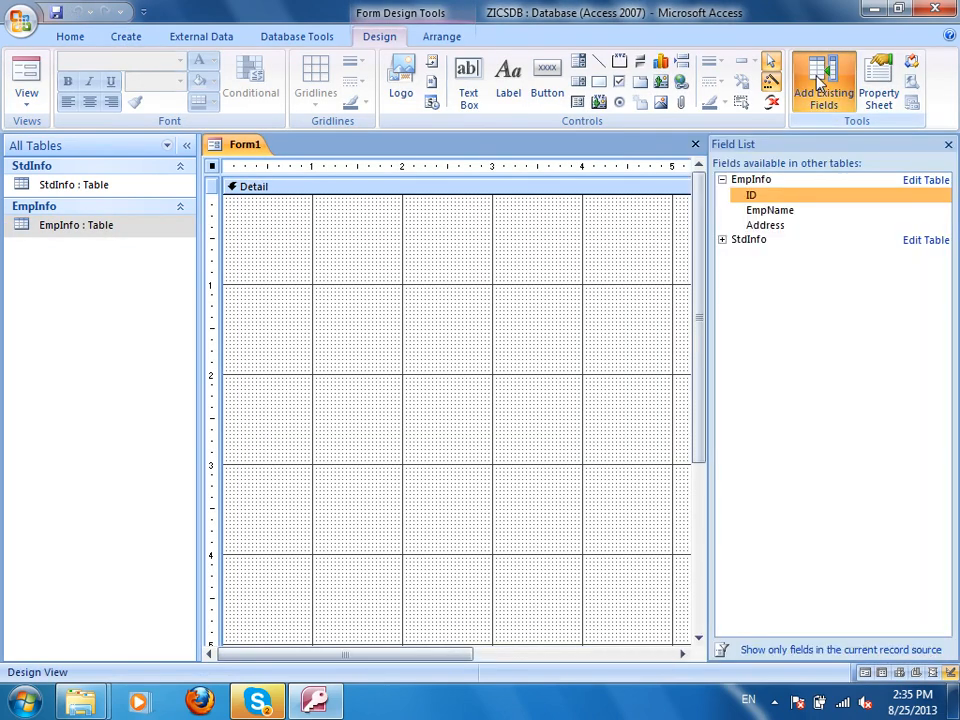
double_click(780, 210)
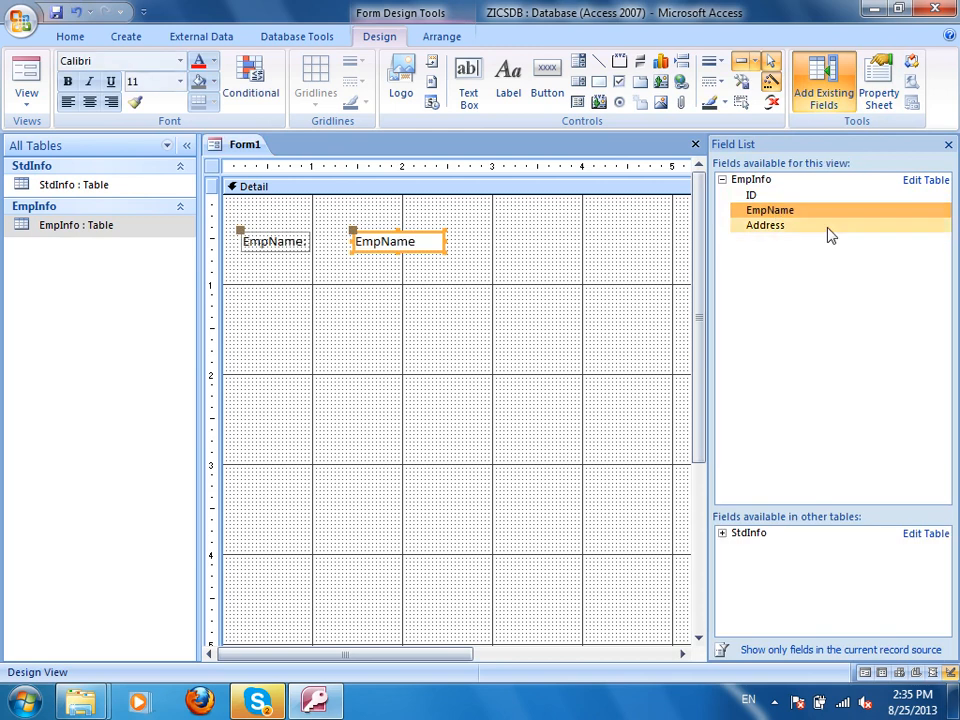
double_click(770, 228)
click(561, 377)
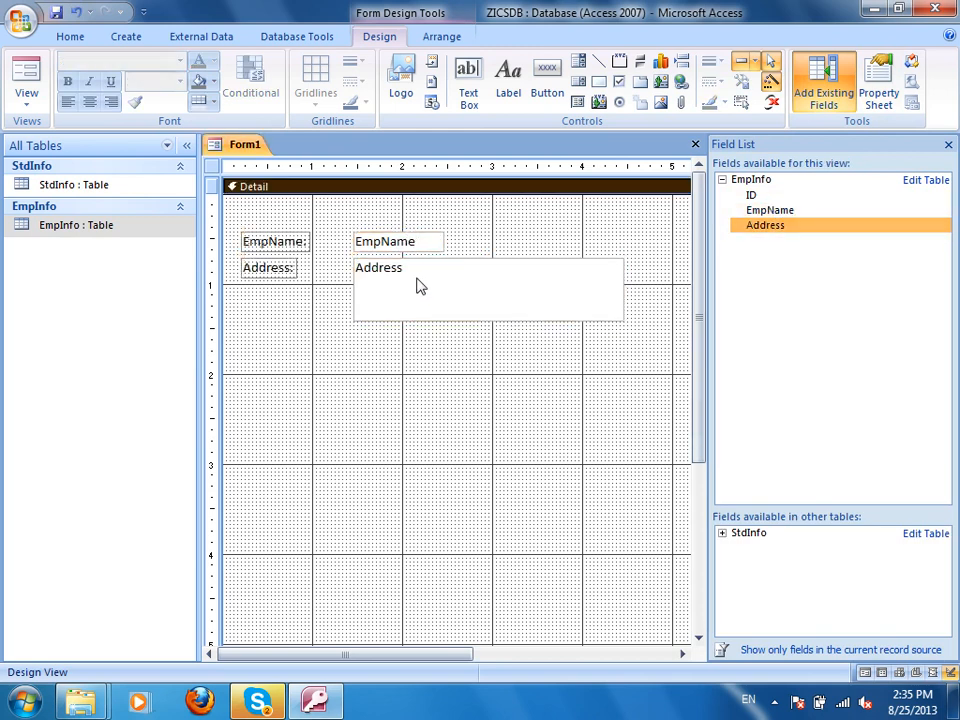
click(577, 290)
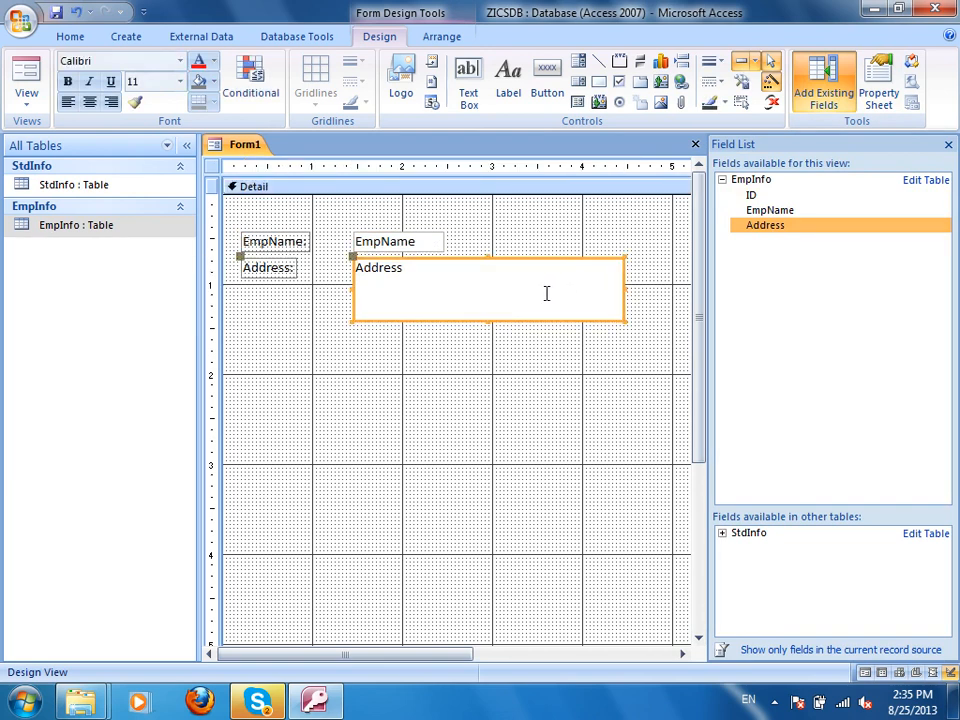
click(405, 241)
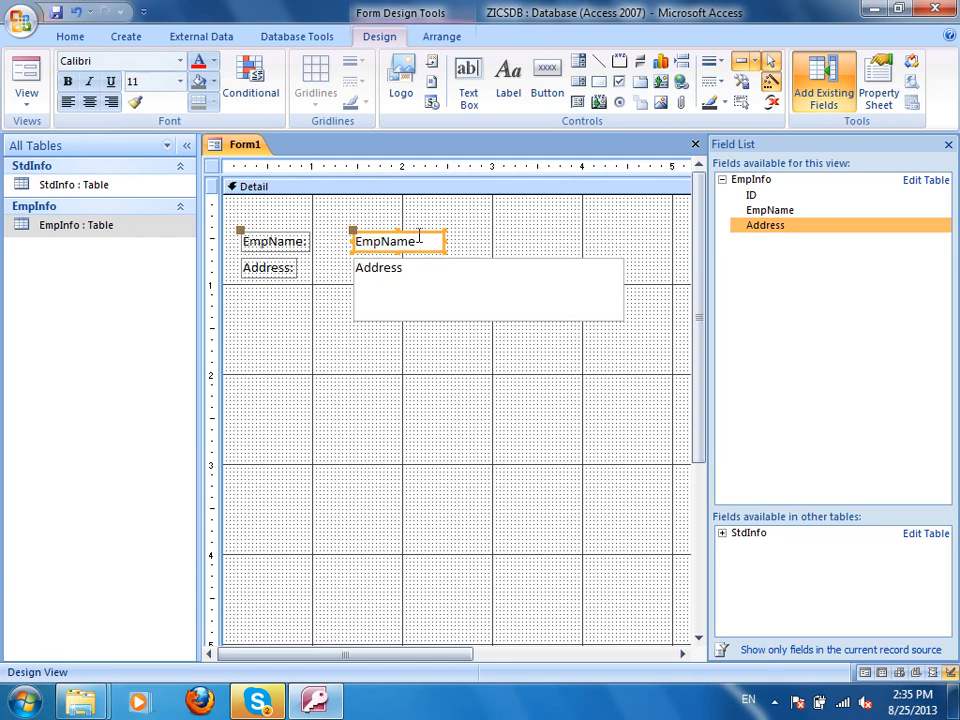
click(26, 75)
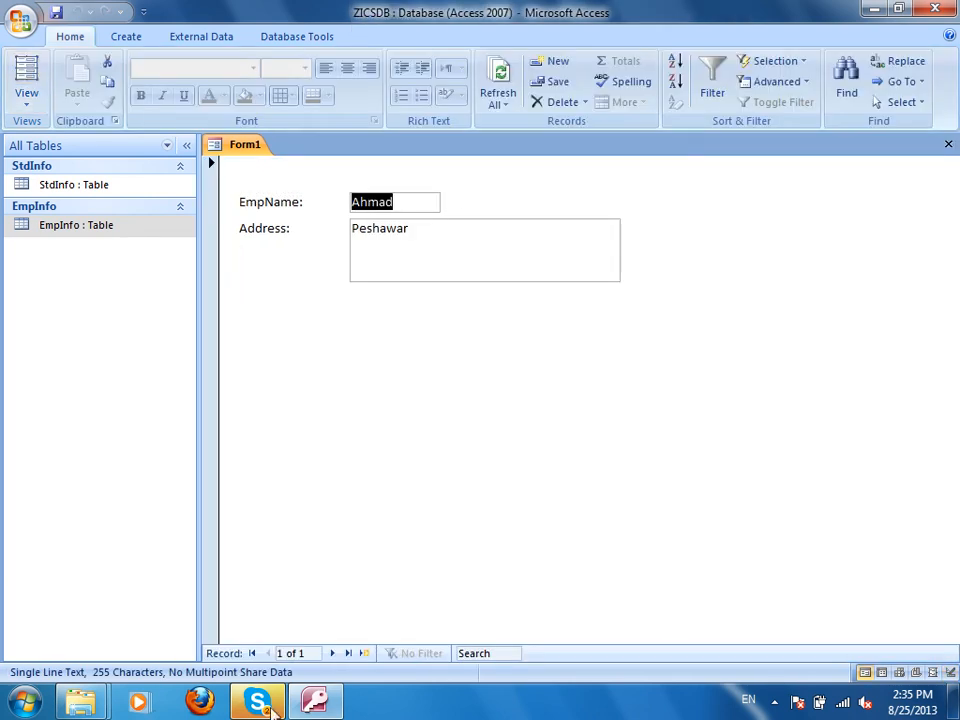
Add a second record through the form with an employee name and multi-line address.
click(364, 653)
text(Sajjad)
key(Tab)
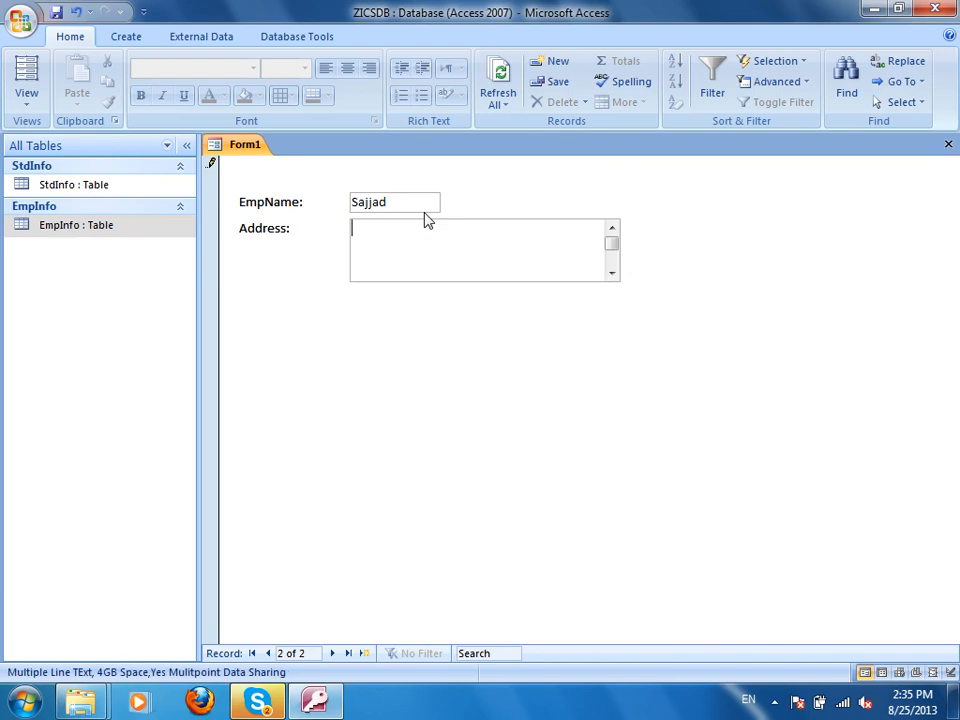
text(House No. 23423)
key(Return)
text(Sector )
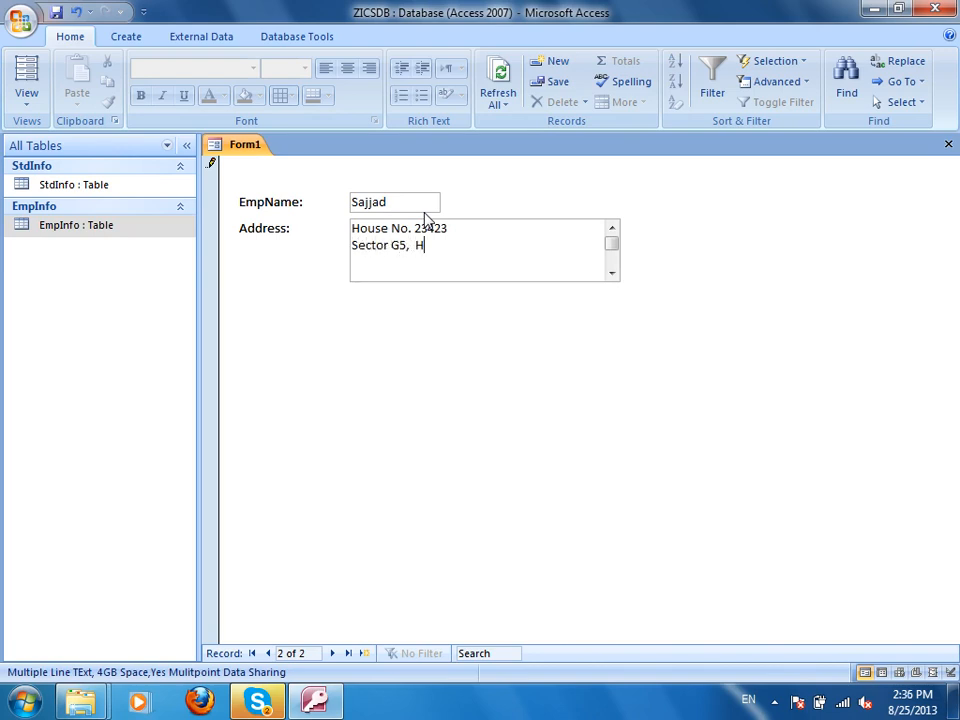
text(G5,  Phase 6 Hayatabat, Peshawar, Pakistan)
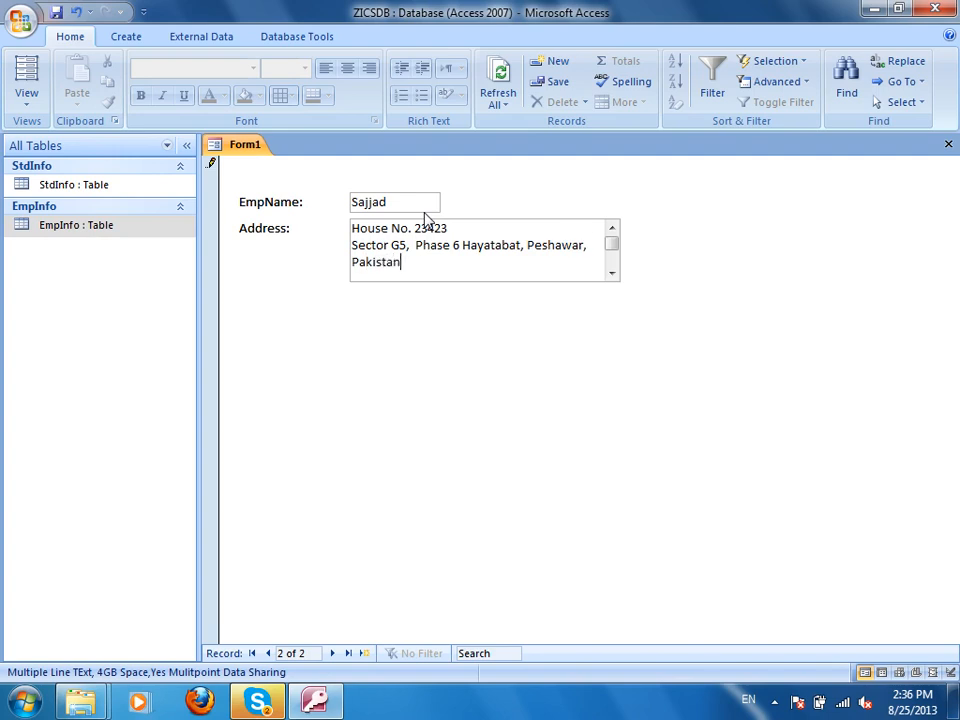
Review the second record's address and close Form1.
click(297, 197)
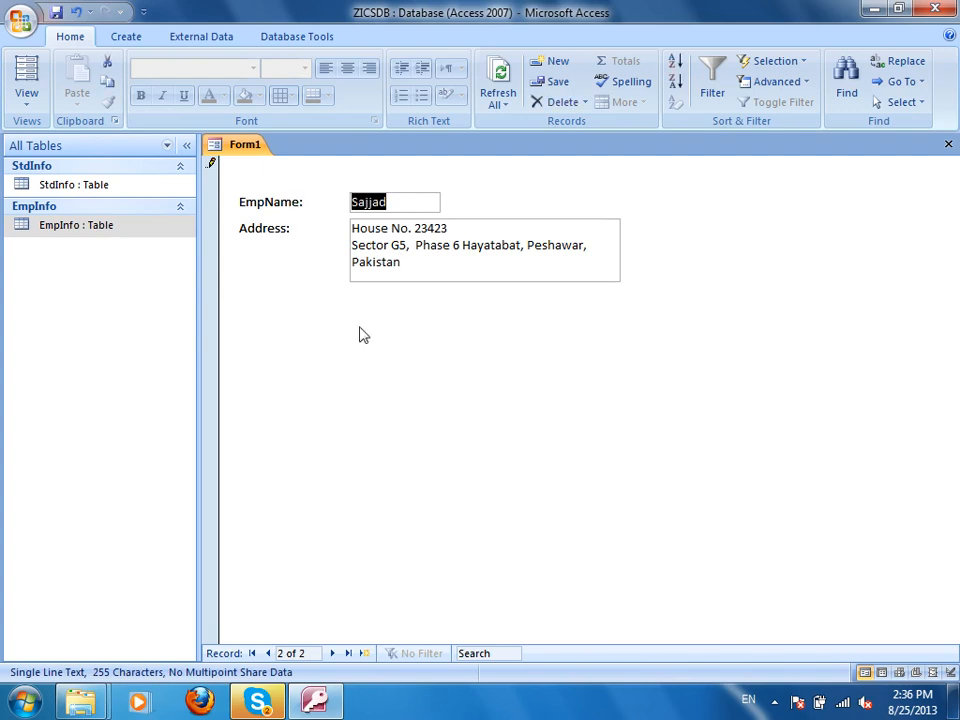
click(364, 653)
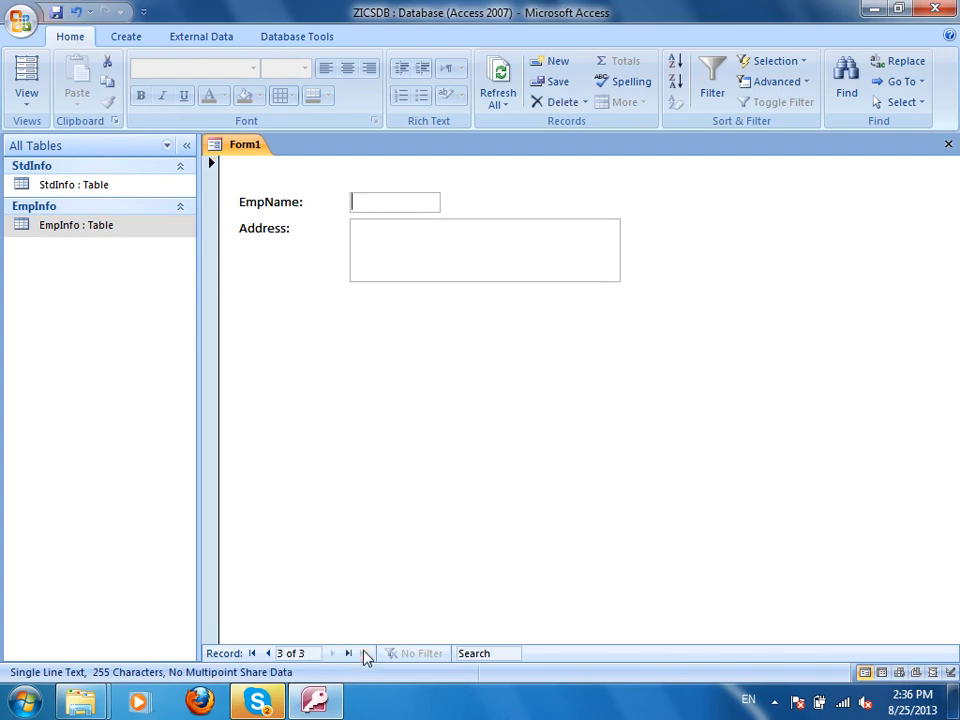
click(268, 653)
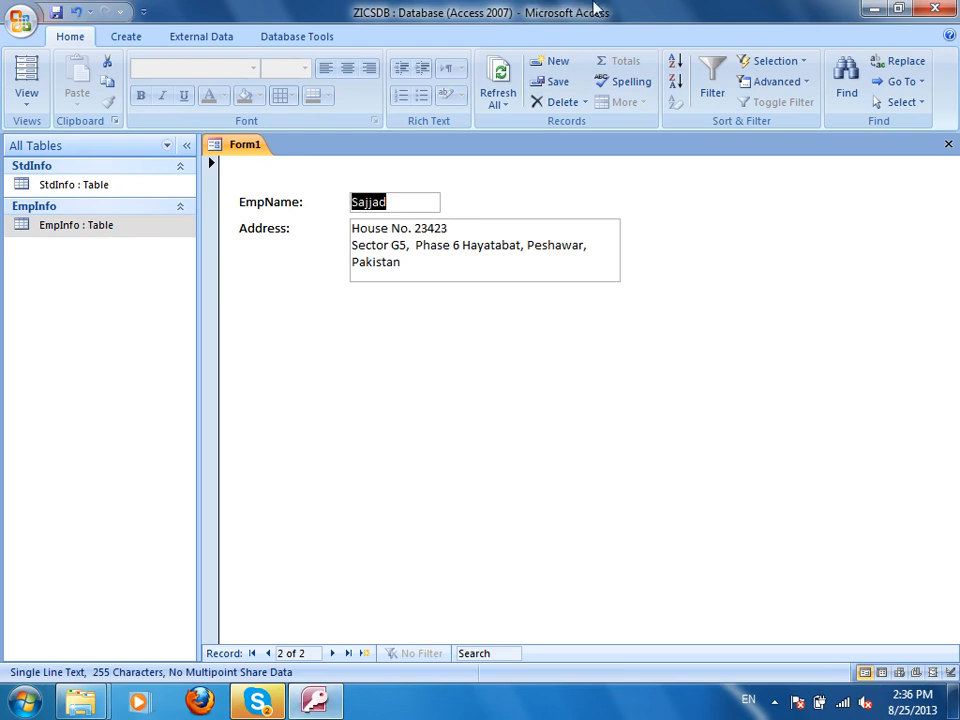
drag(405, 263, 349, 193)
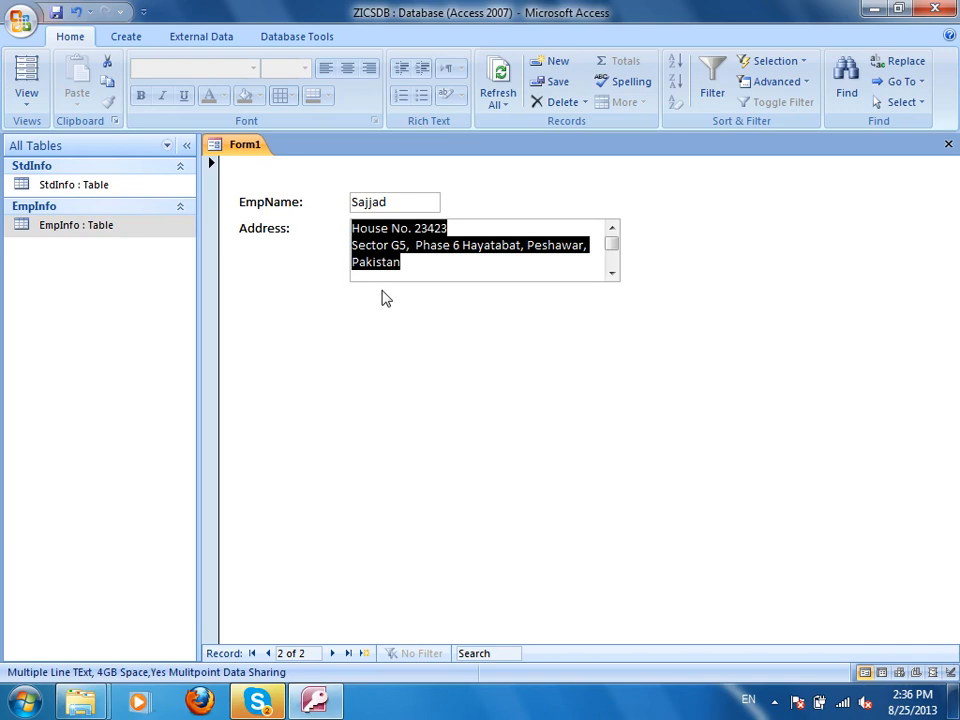
key(ctrl+w)
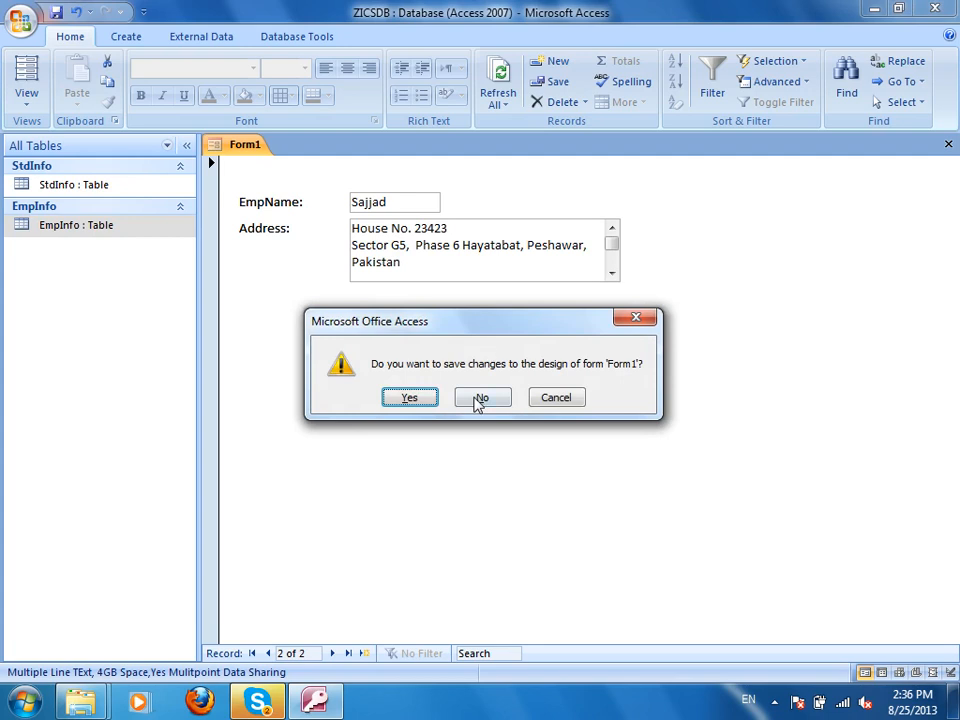
Discard Form1's design changes and inspect EmpInfo's design without changing it.
click(476, 401)
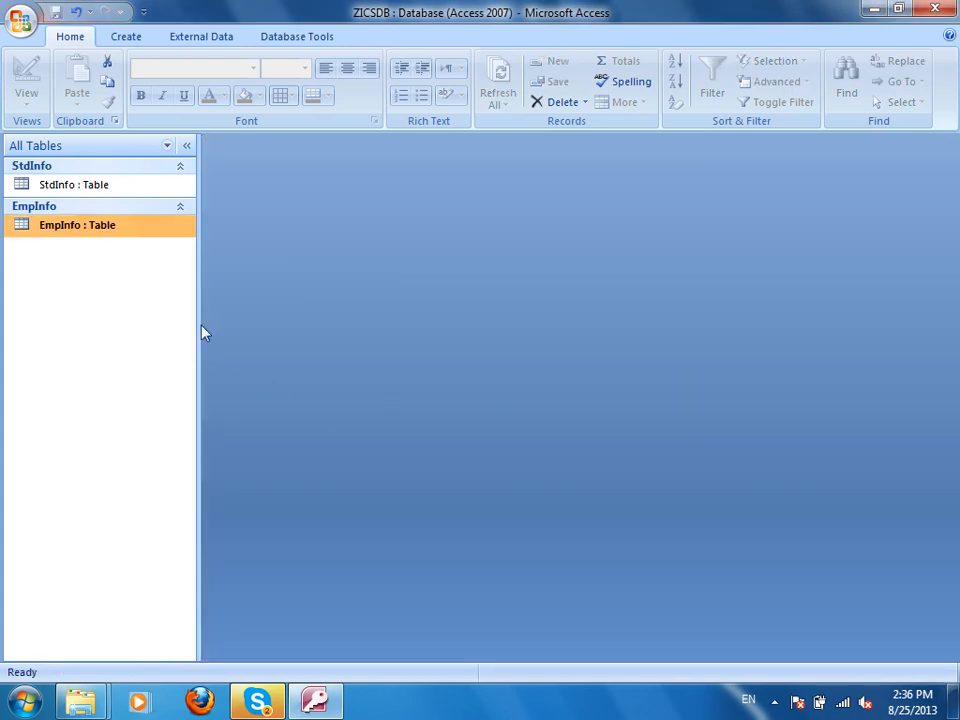
right_click(154, 231)
click(236, 262)
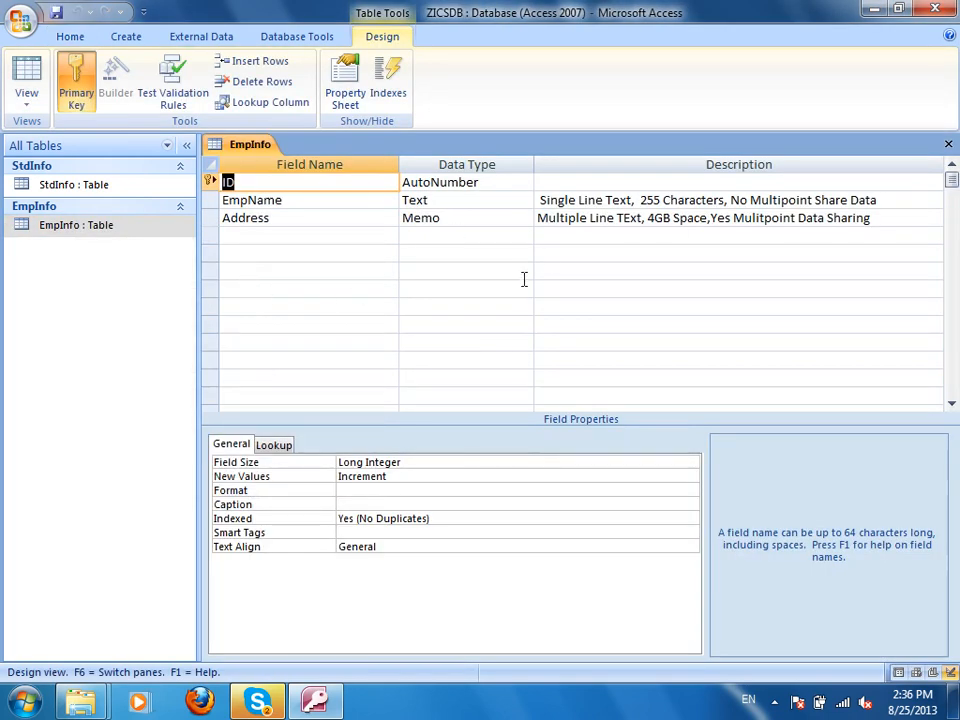
click(491, 237)
click(524, 237)
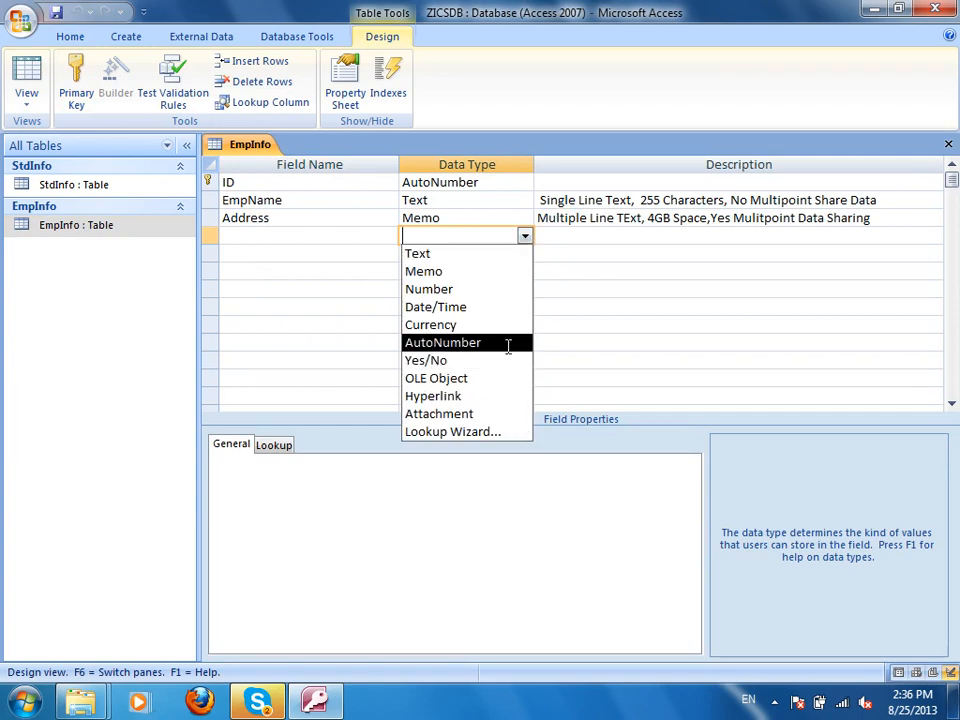
click(703, 276)
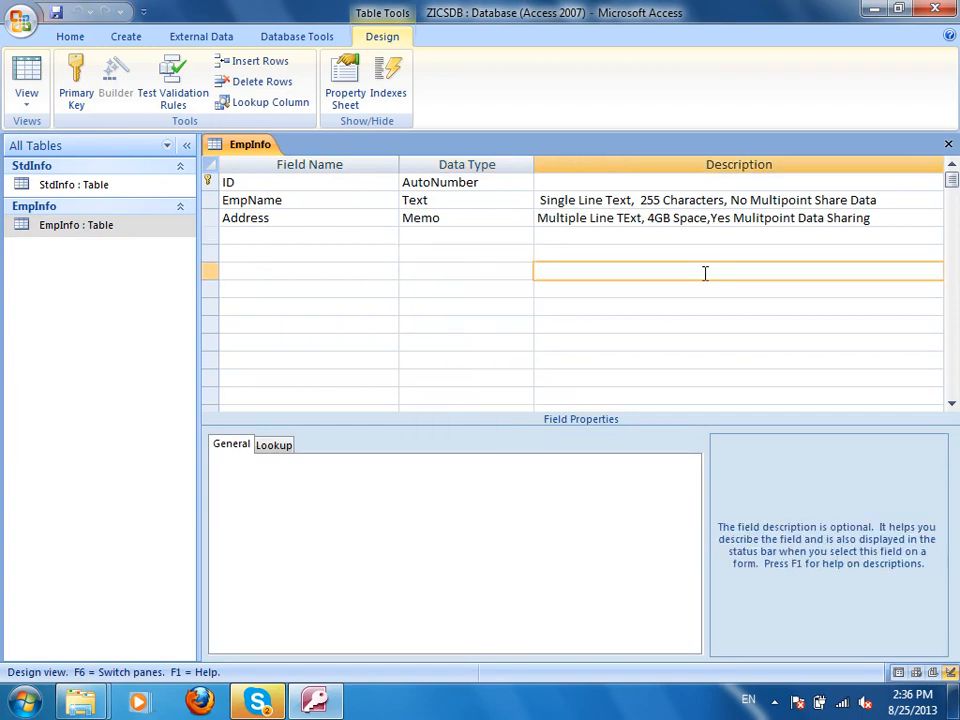
key(ctrl+w)
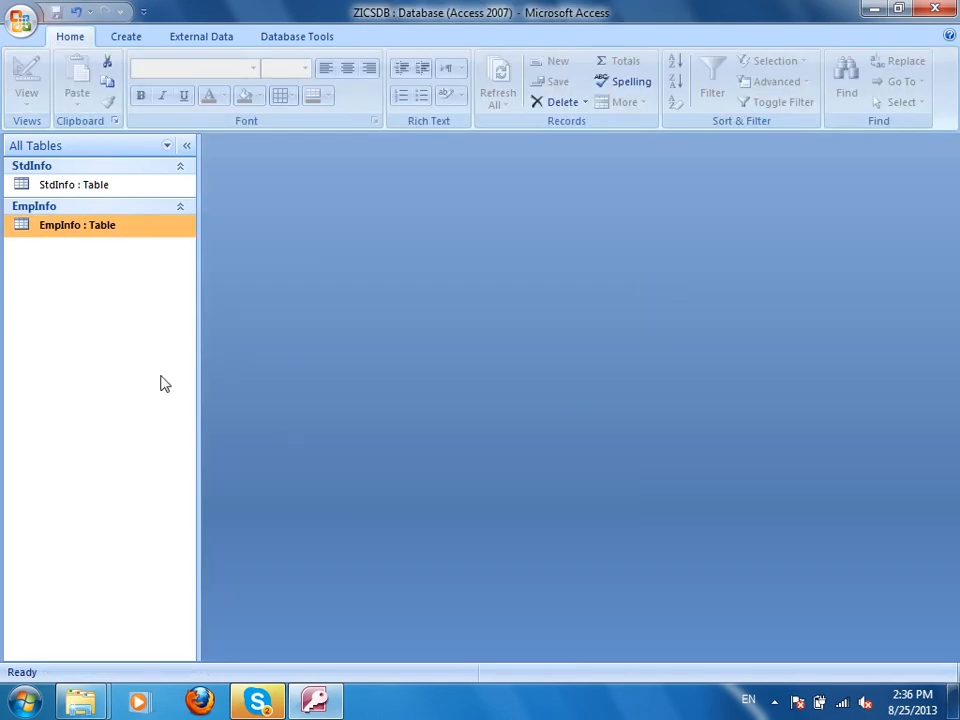
Open EmpInfo's datasheet and widen the Address column.
double_click(93, 228)
click(378, 220)
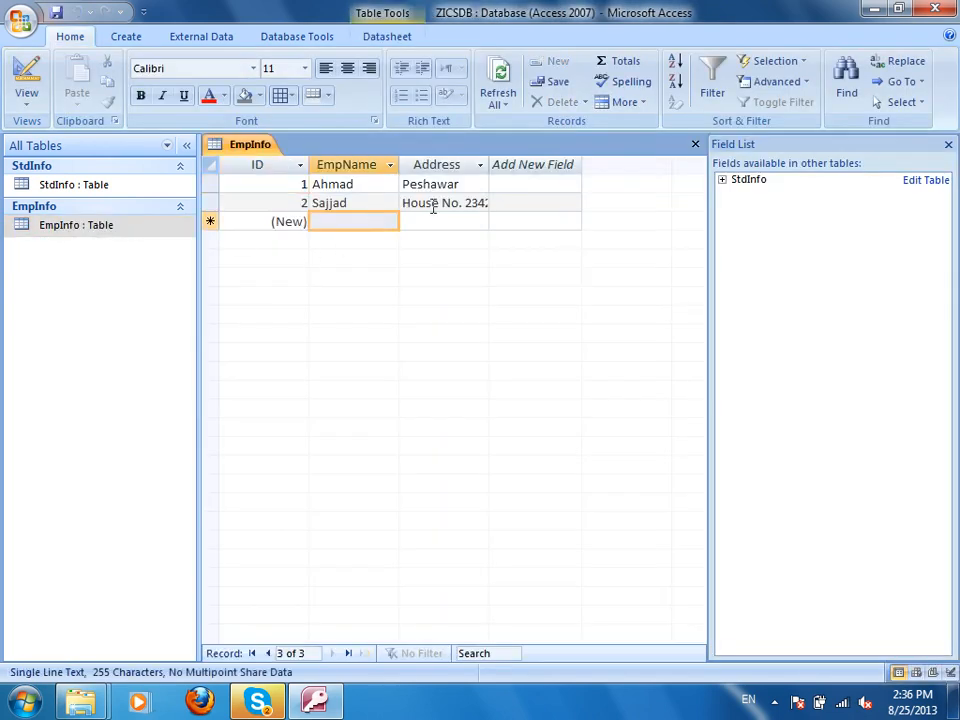
drag(491, 171, 609, 189)
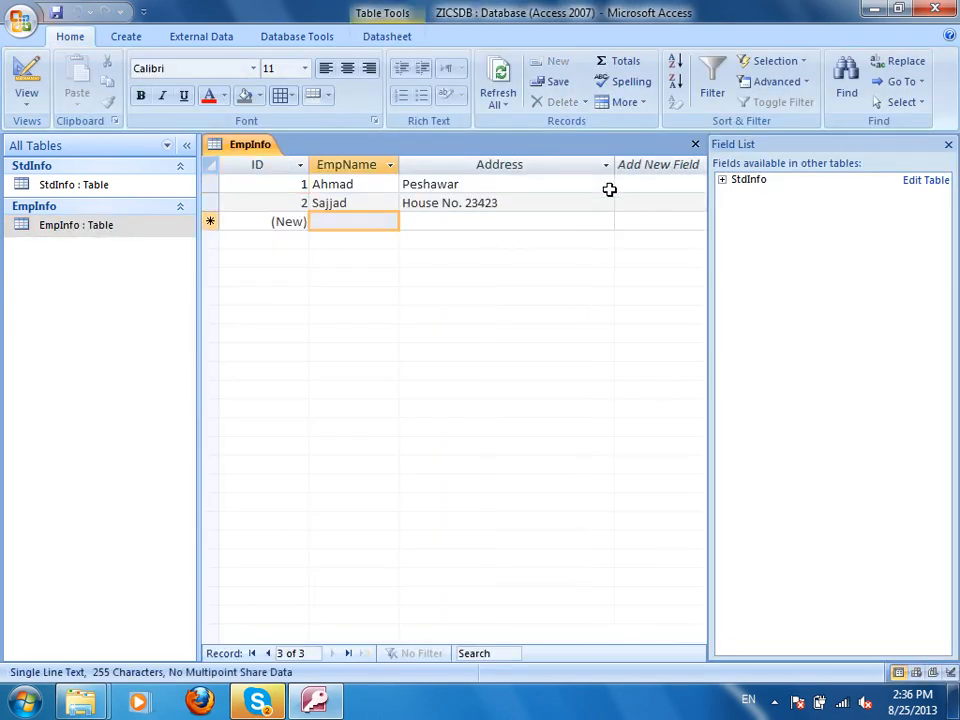
click(373, 219)
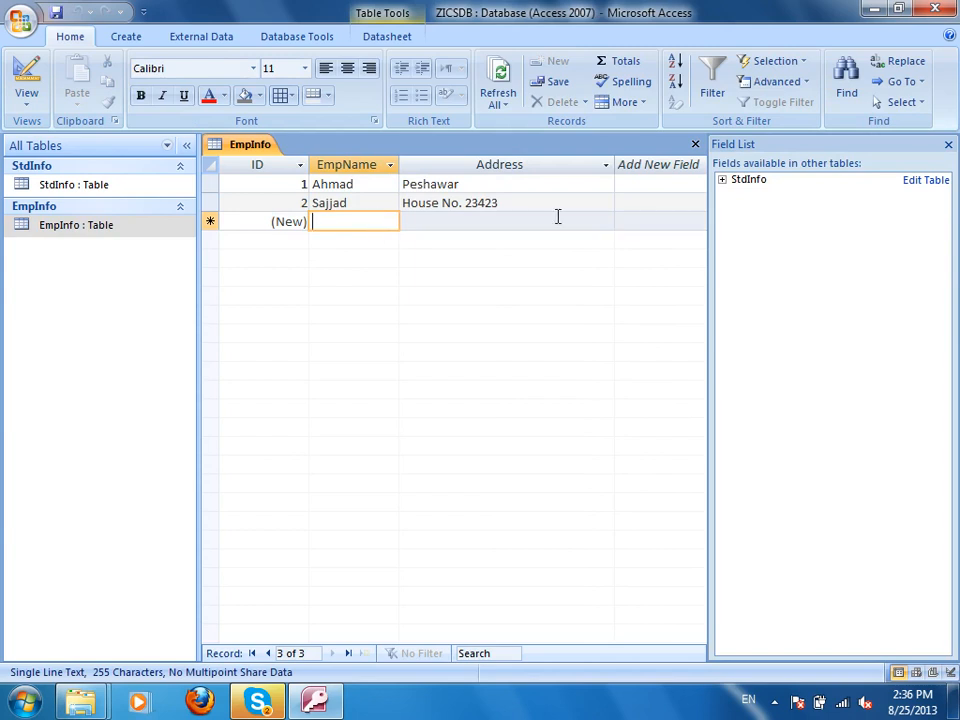
Add five name-only employee records (IDs 3 to 7) and close the Field List pane.
text(Younas)
key(Tab)
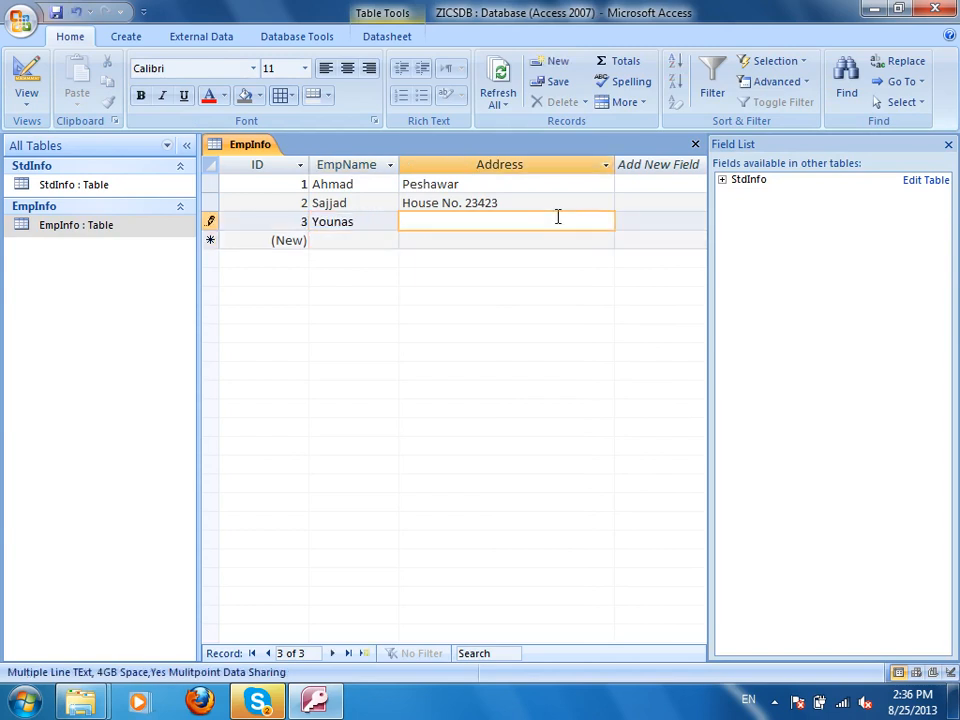
key(Tab)
text(Ikram)
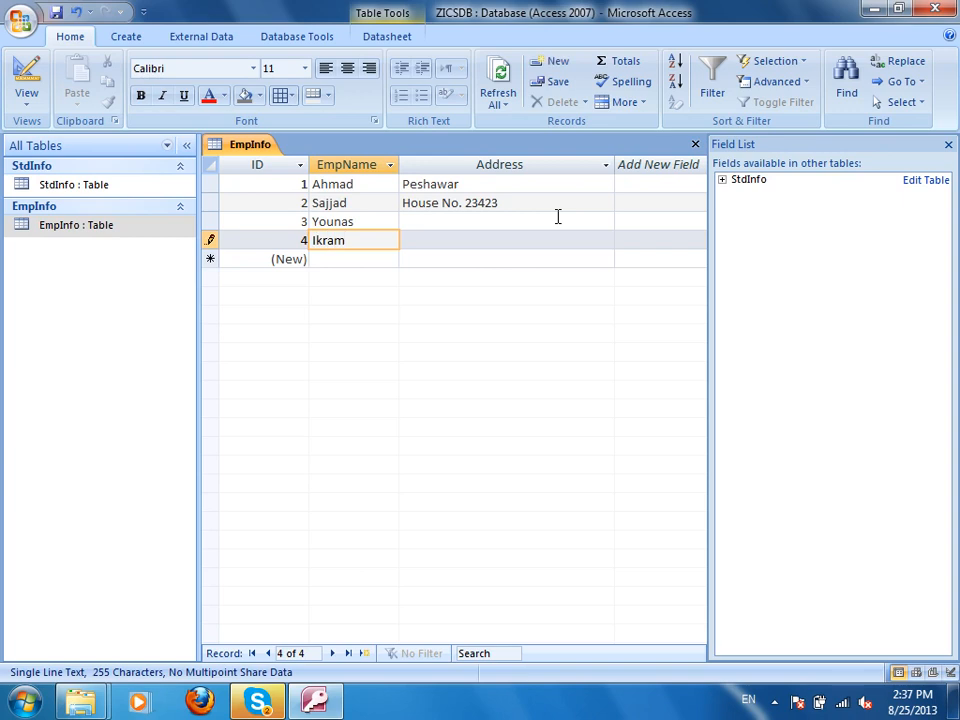
key(Tab)
key(Tab)
text(Wahid)
key(Tab)
key(Tab)
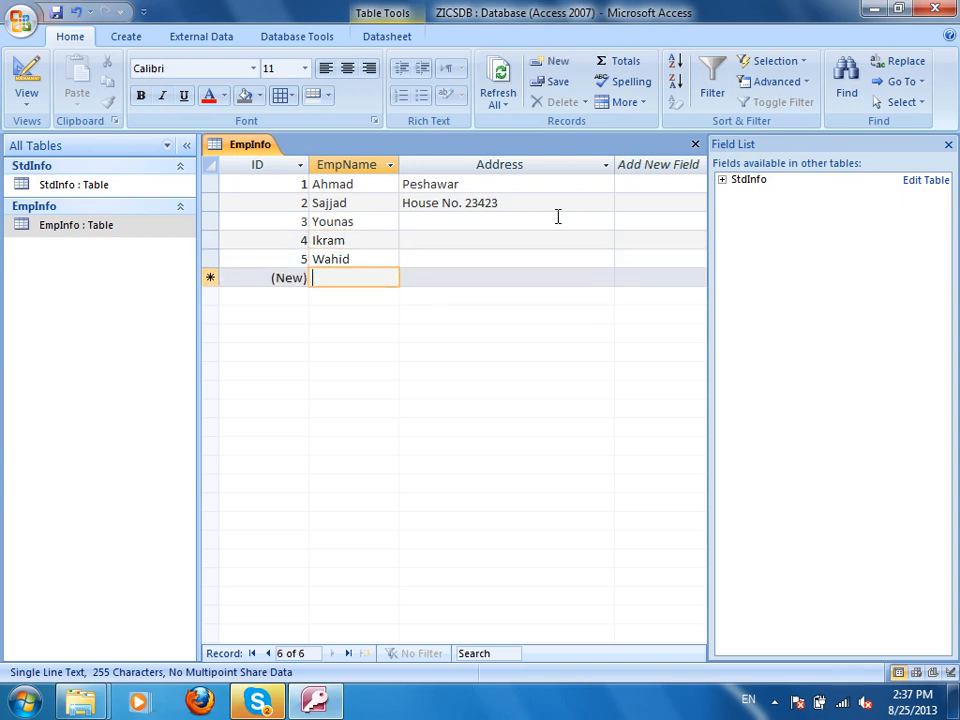
text(Jamal)
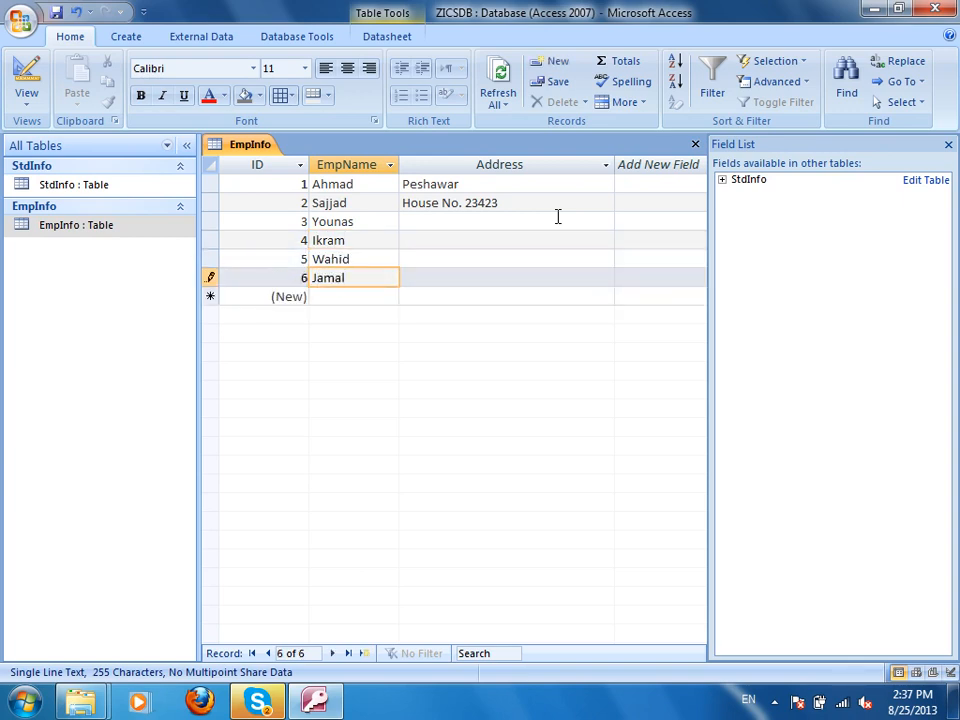
key(Tab)
key(Tab)
text(Hamid)
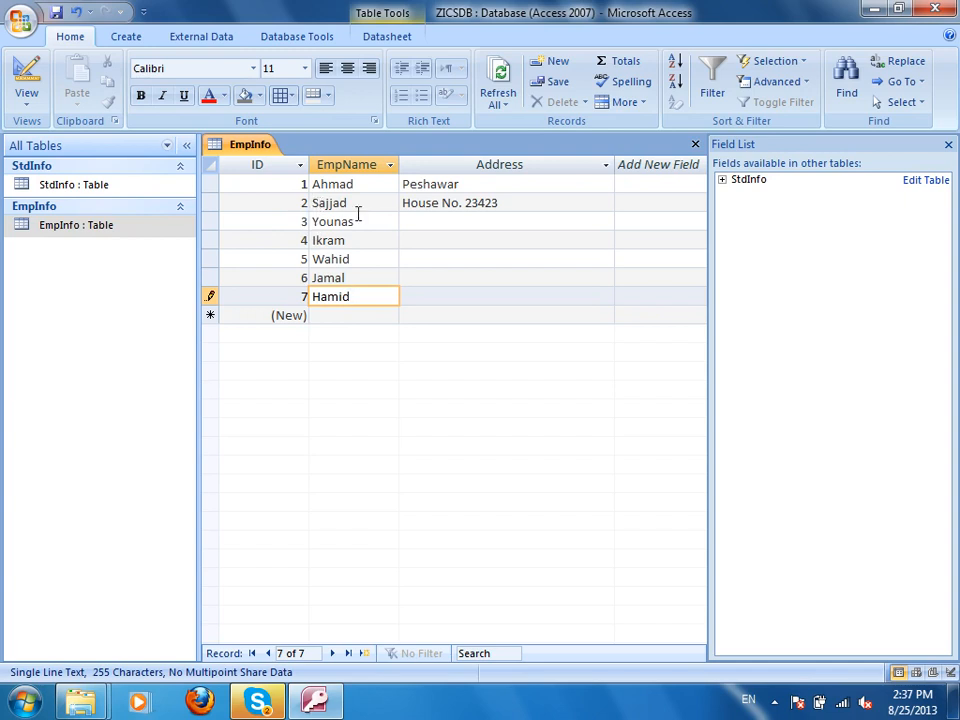
click(948, 145)
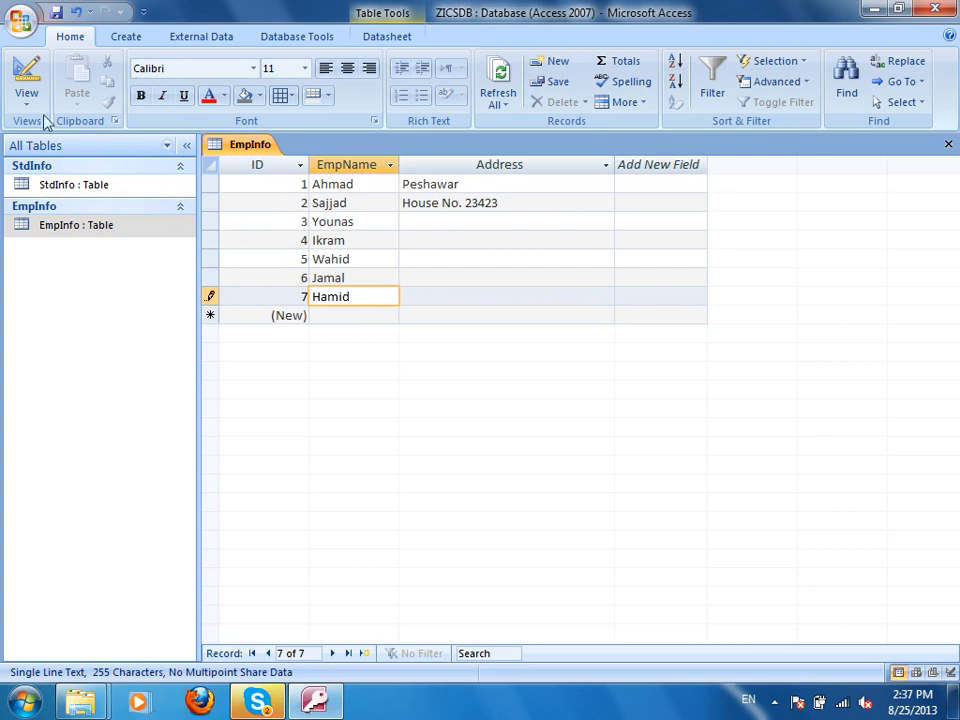
In Design view, delete the ID field row and confirm removing its primary key.
click(22, 66)
right_click(209, 181)
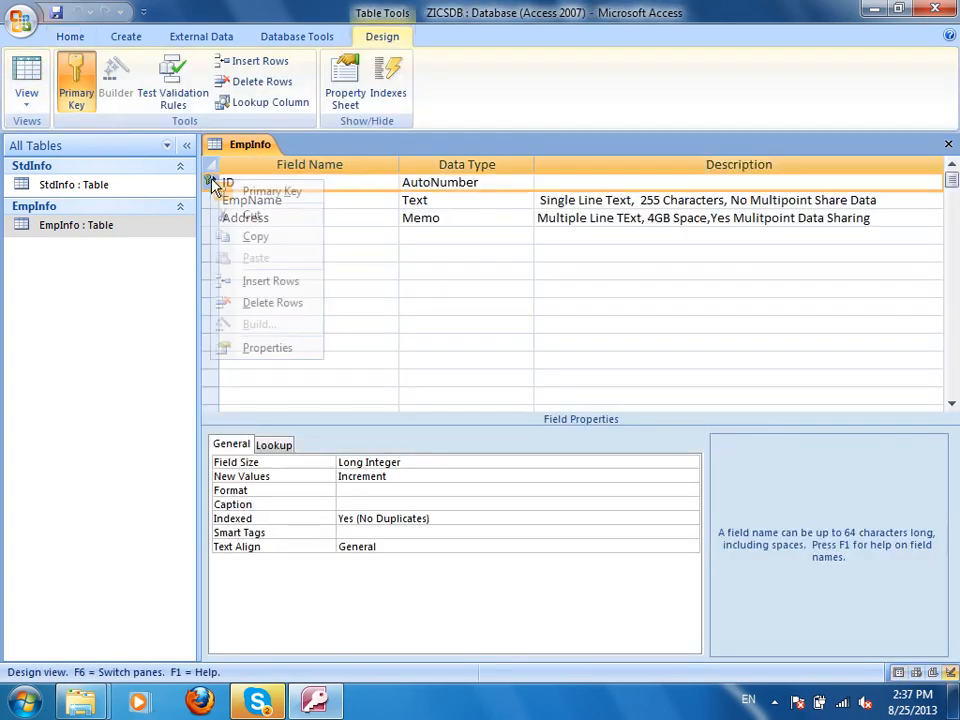
click(262, 303)
click(450, 399)
click(438, 400)
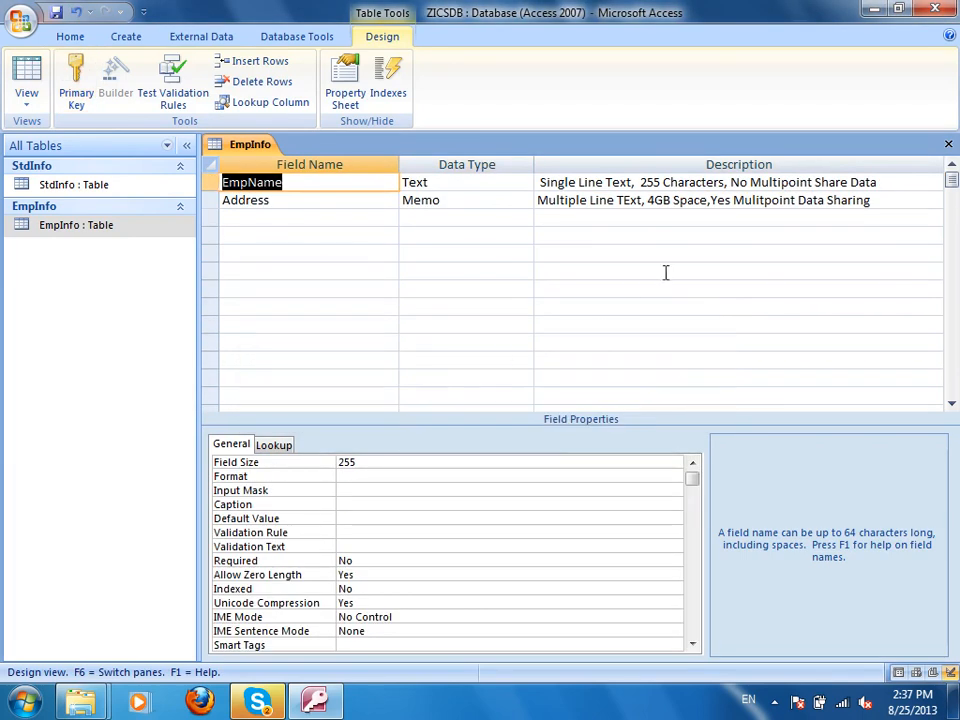
Close EmpInfo saving the design changes, then reopen it to view its records.
click(948, 143)
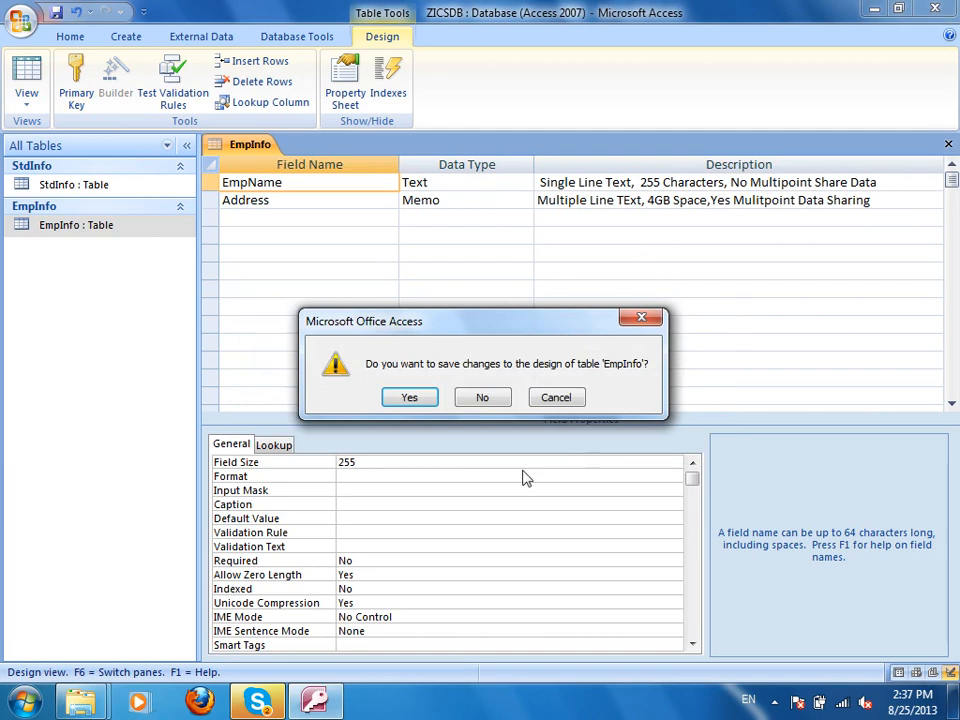
click(400, 400)
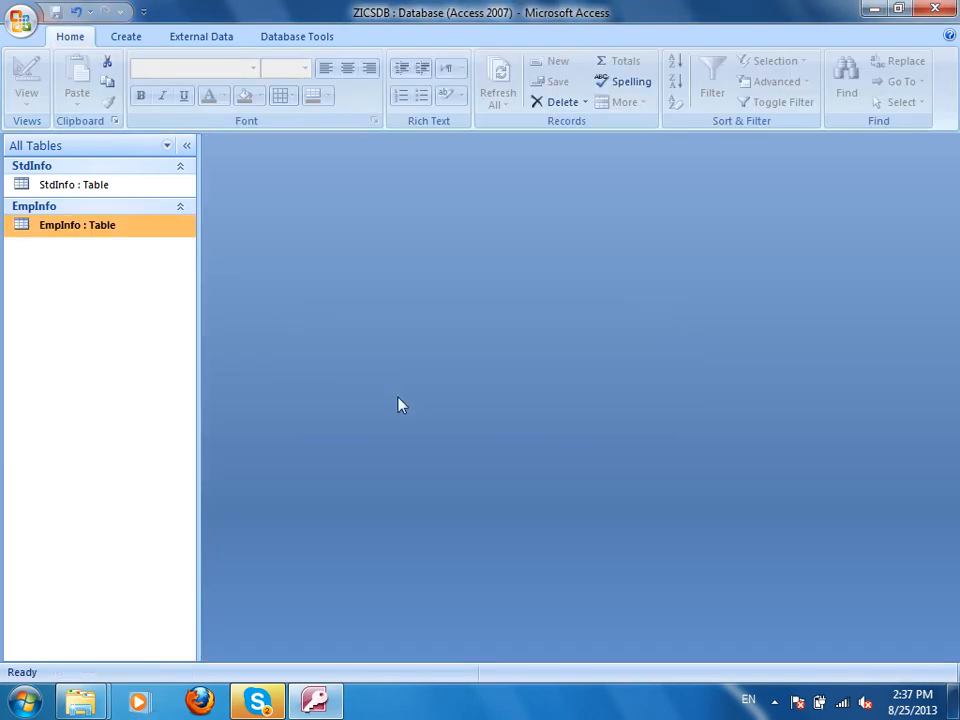
double_click(75, 223)
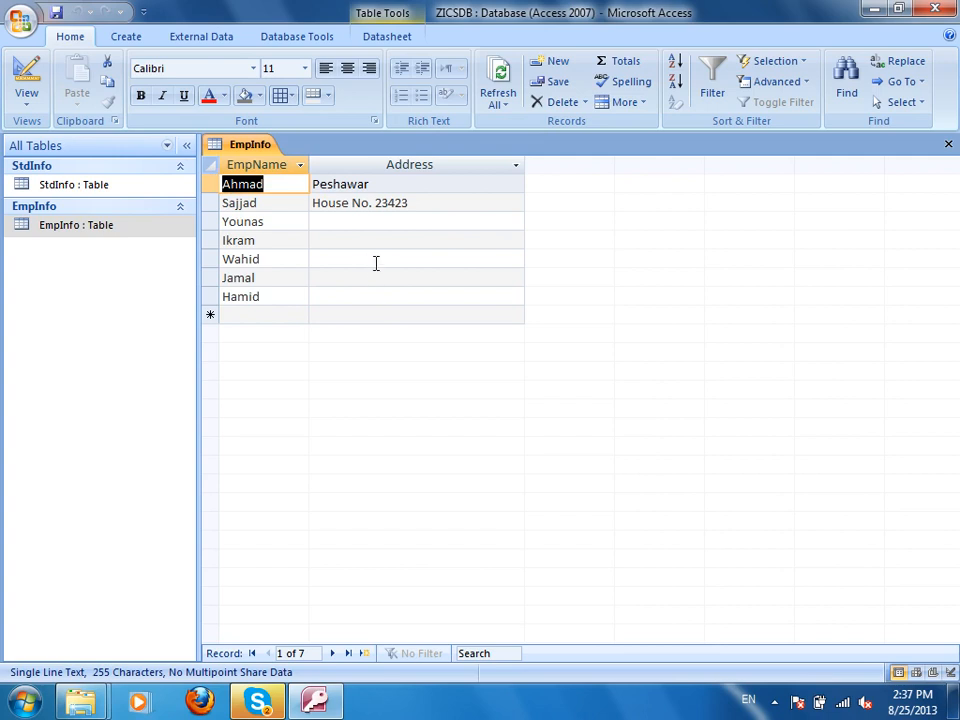
Insert a new ID field of type AutoNumber above EmpName.
click(26, 78)
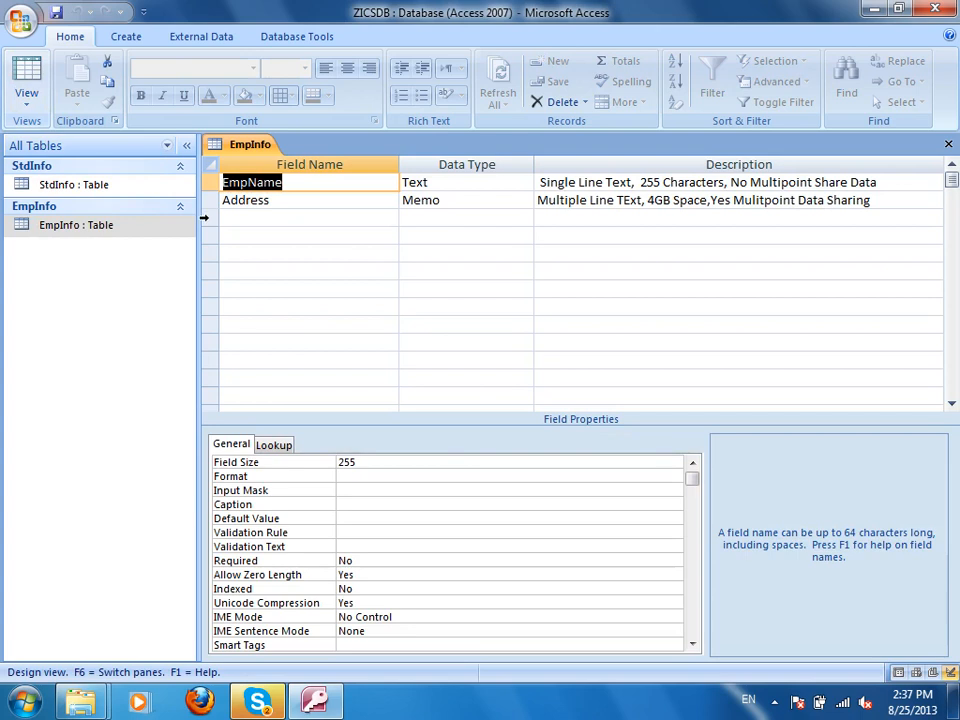
right_click(214, 183)
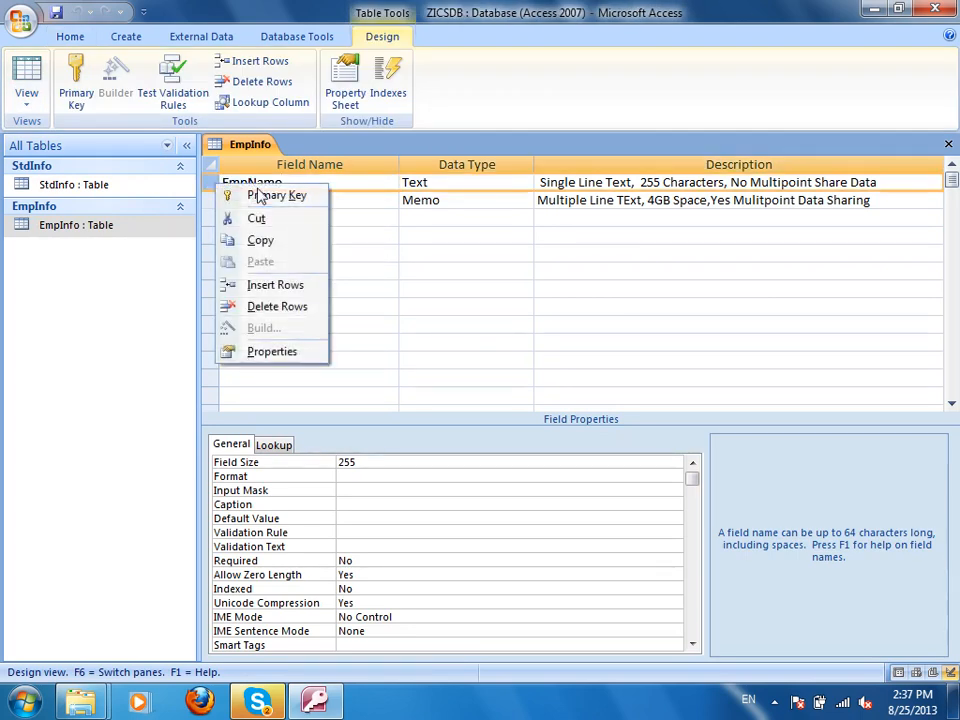
click(283, 290)
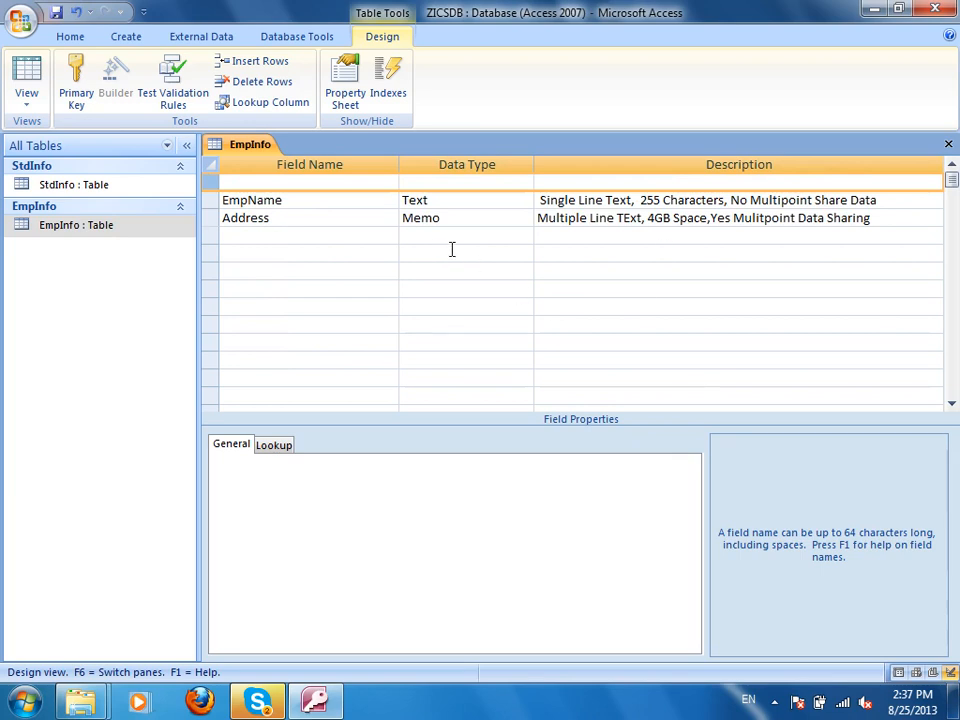
click(364, 189)
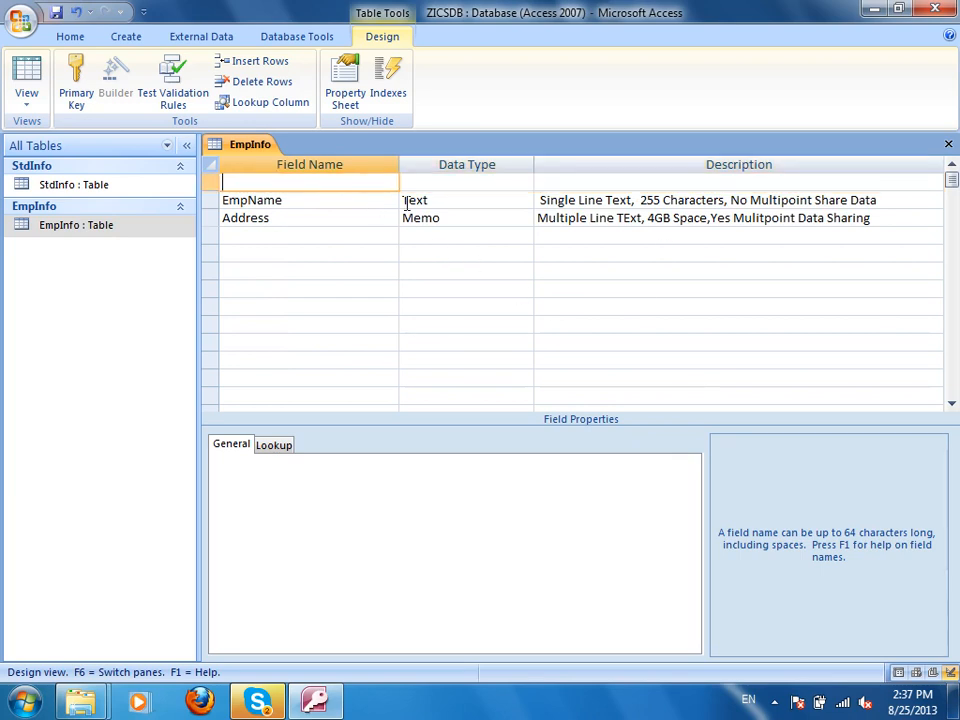
text(ID)
key(Tab)
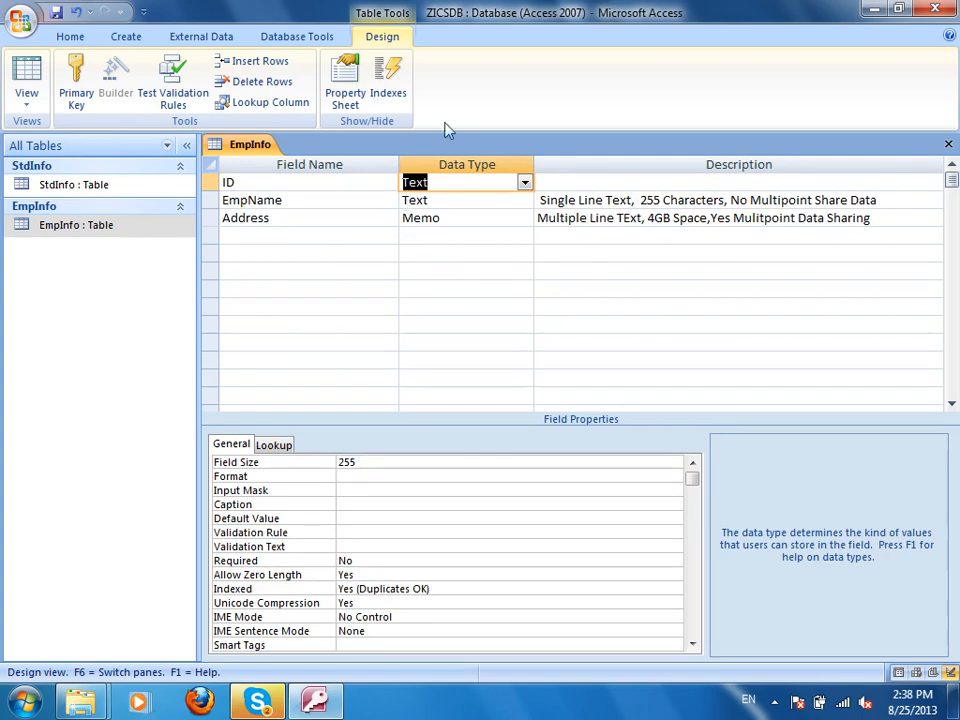
click(524, 183)
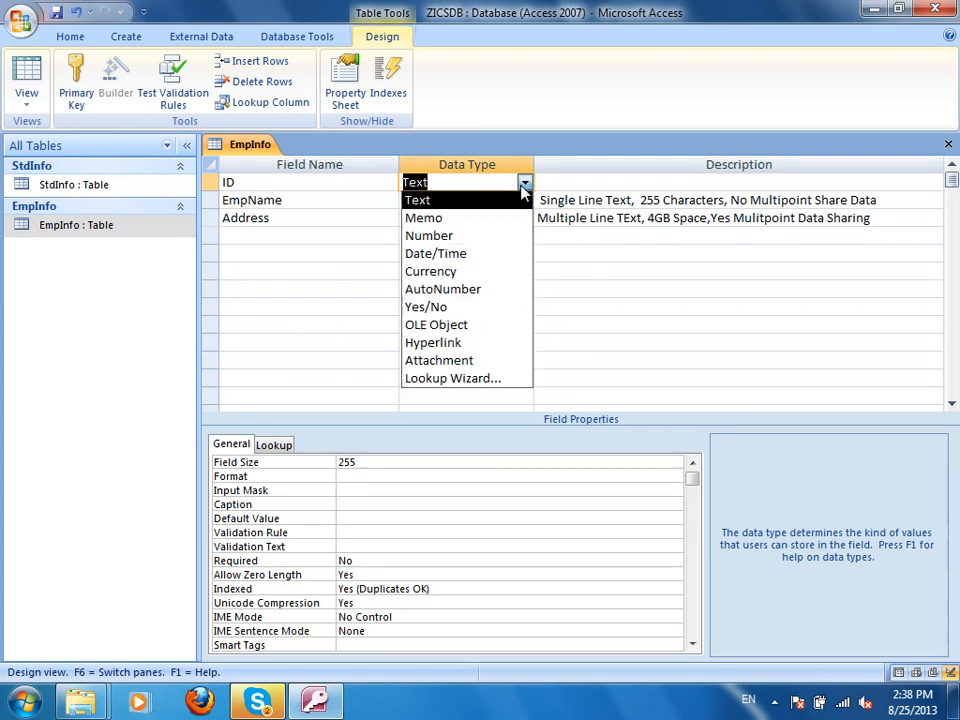
click(456, 290)
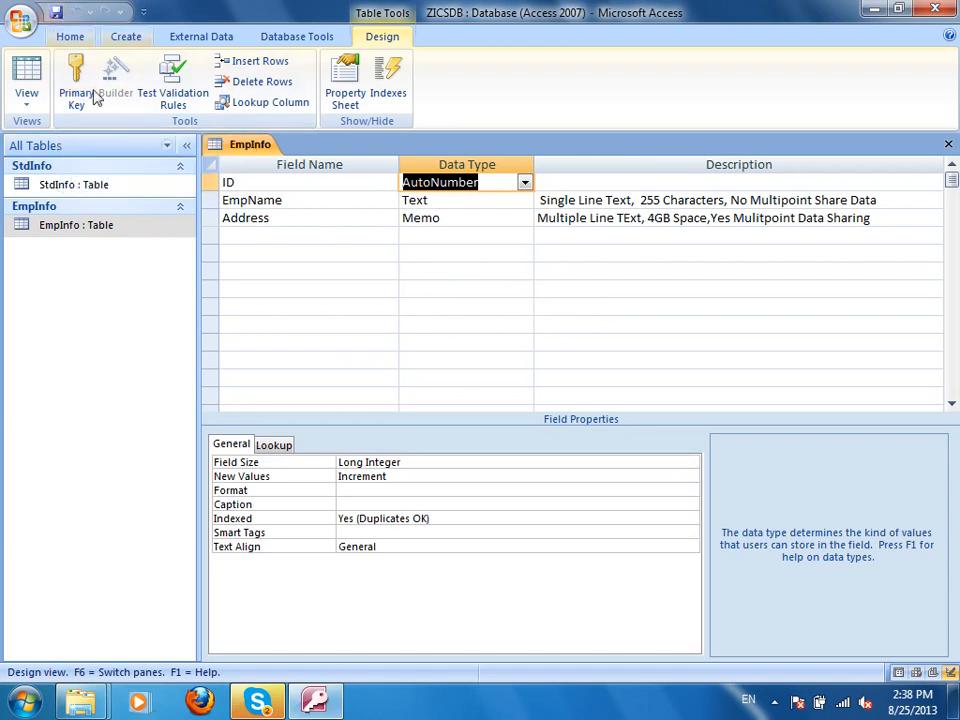
Check the datasheet, then delete that ID field again and confirm removing its index.
click(27, 75)
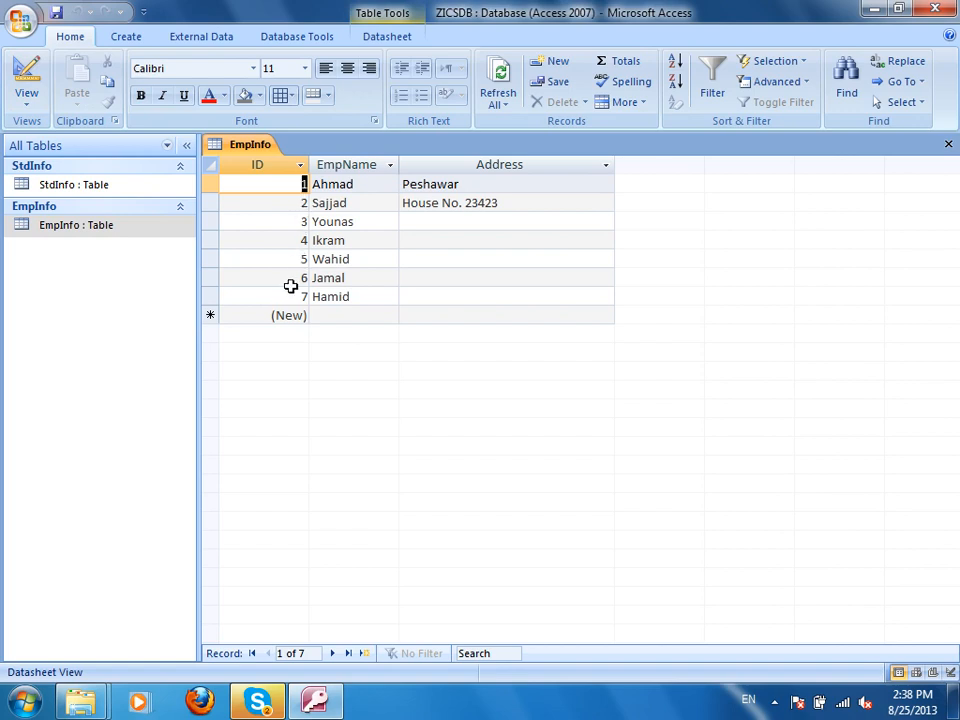
click(27, 70)
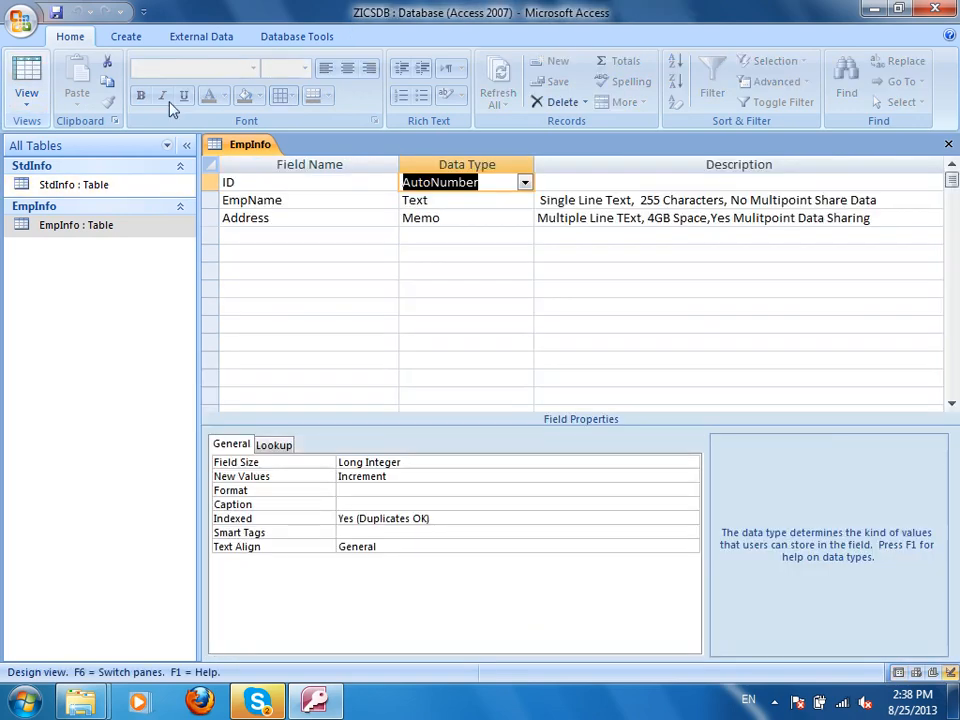
right_click(211, 182)
click(285, 304)
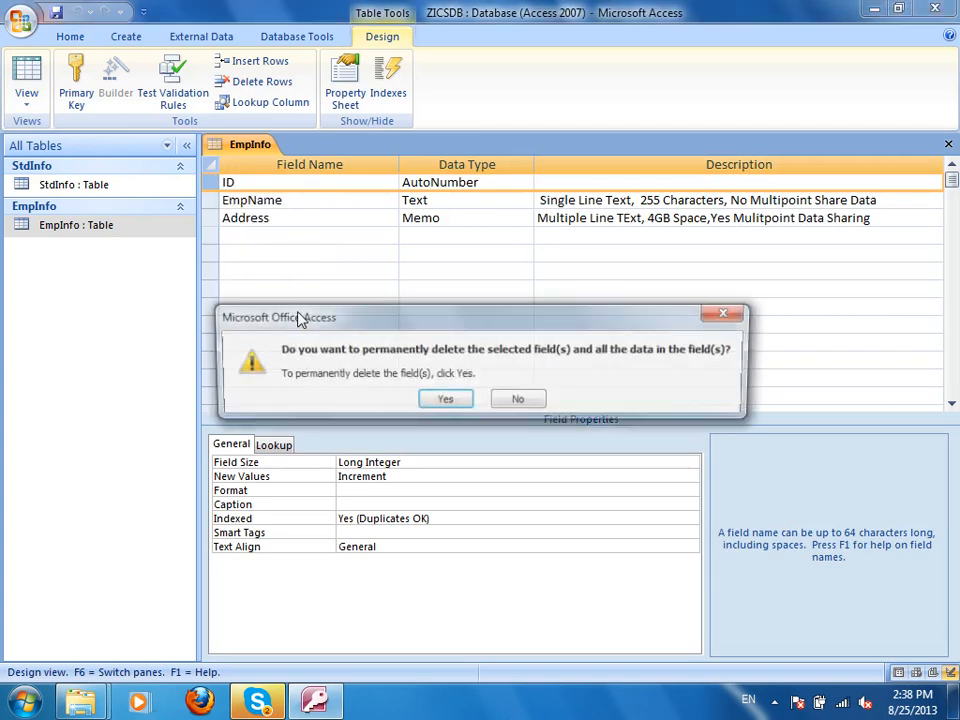
click(452, 400)
click(445, 408)
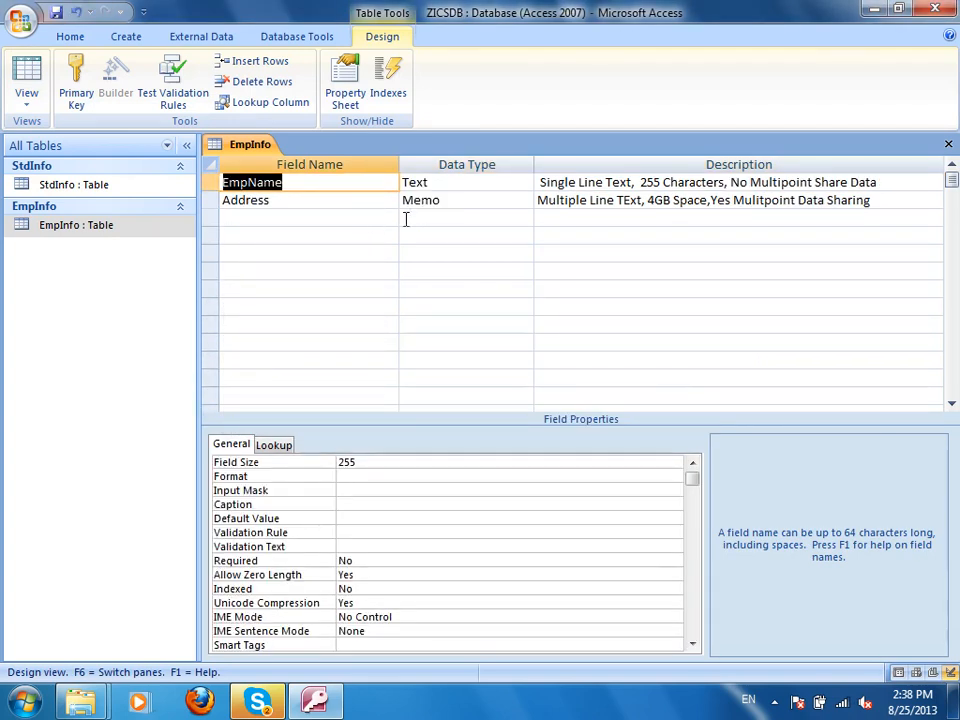
Add ID as an AutoNumber field below Address, save the design, and show the records.
click(335, 221)
text(ID)
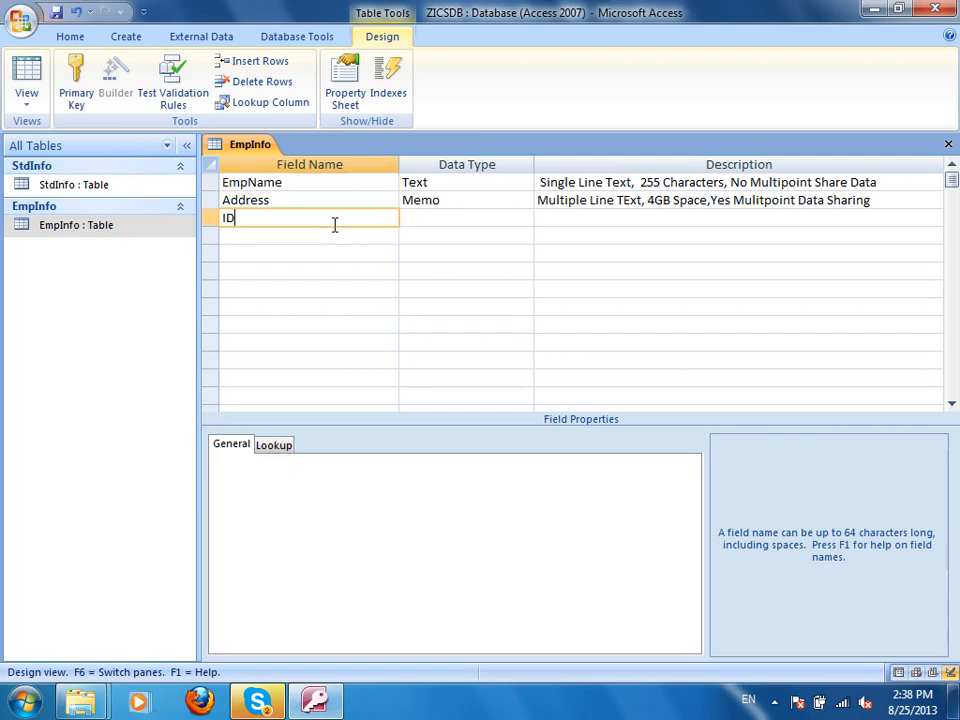
key(Tab)
text(au)
key(Tab)
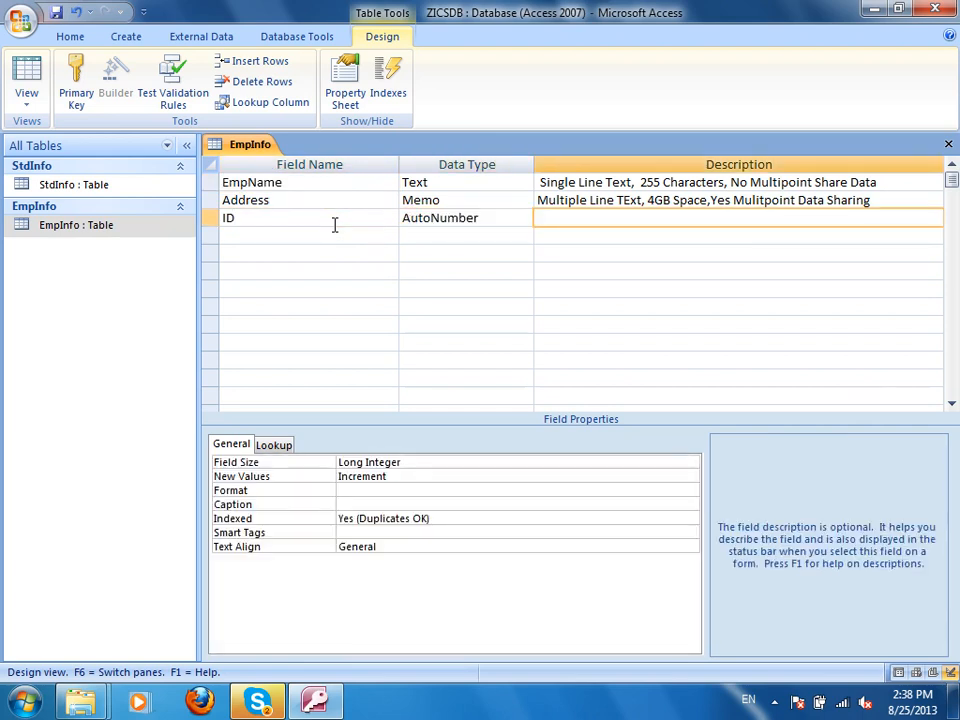
click(500, 219)
click(525, 218)
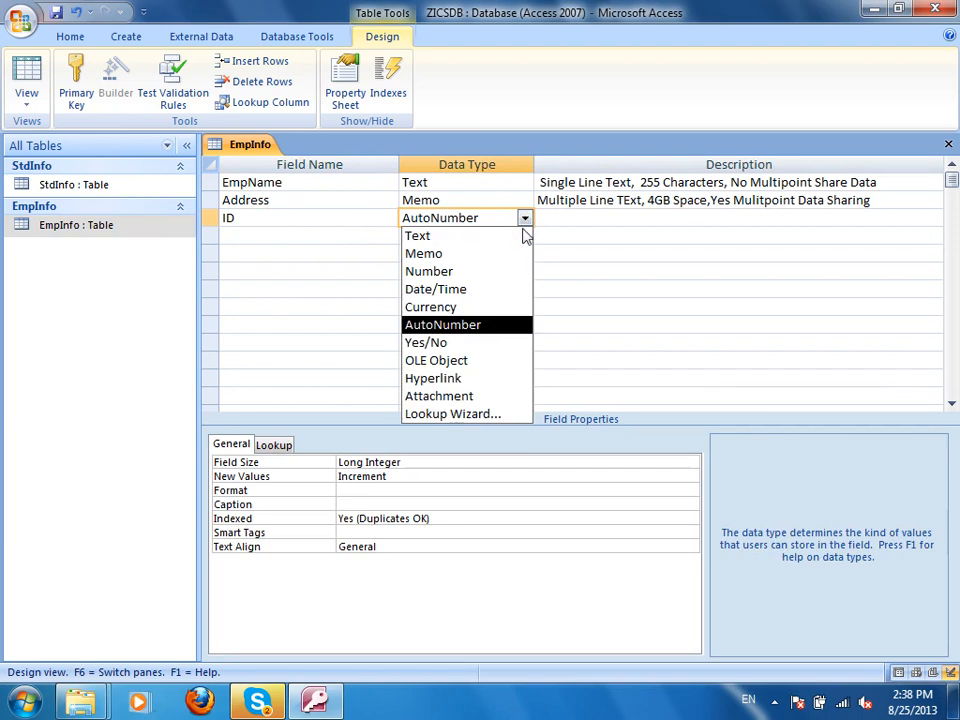
click(684, 222)
click(56, 13)
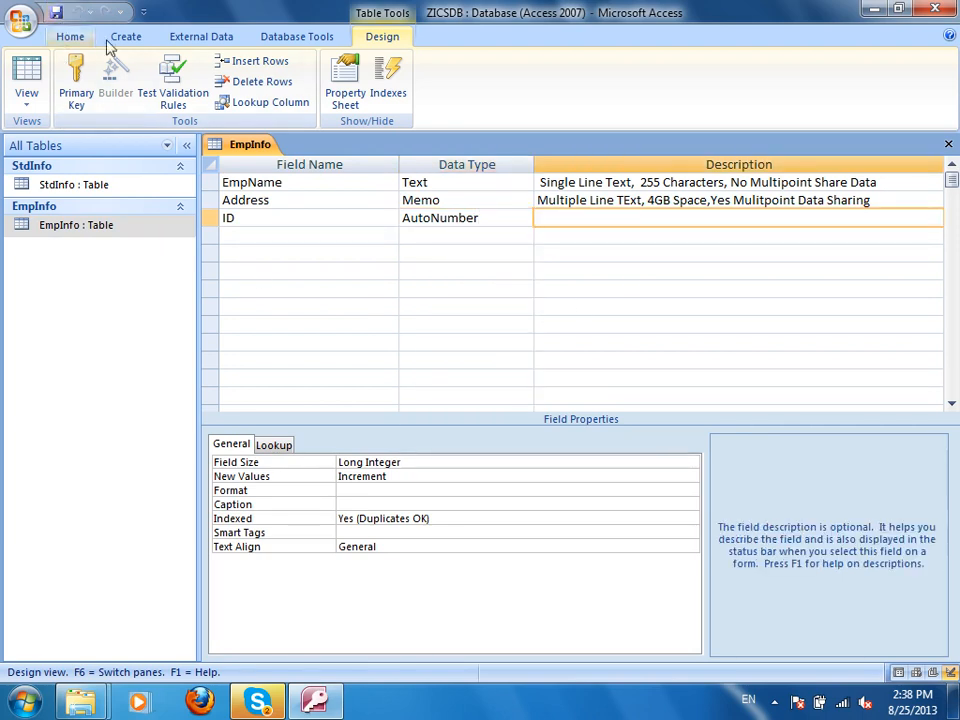
click(26, 75)
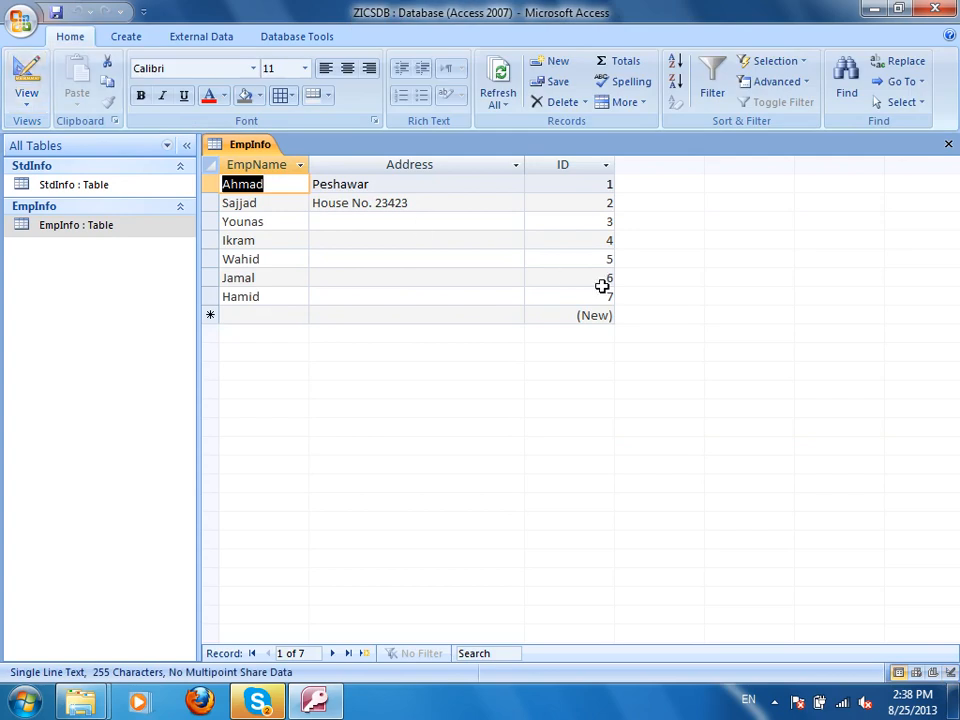
Drag the ID column in front of EmpName in the datasheet, then return to Design View.
click(559, 164)
drag(280, 187, 251, 184)
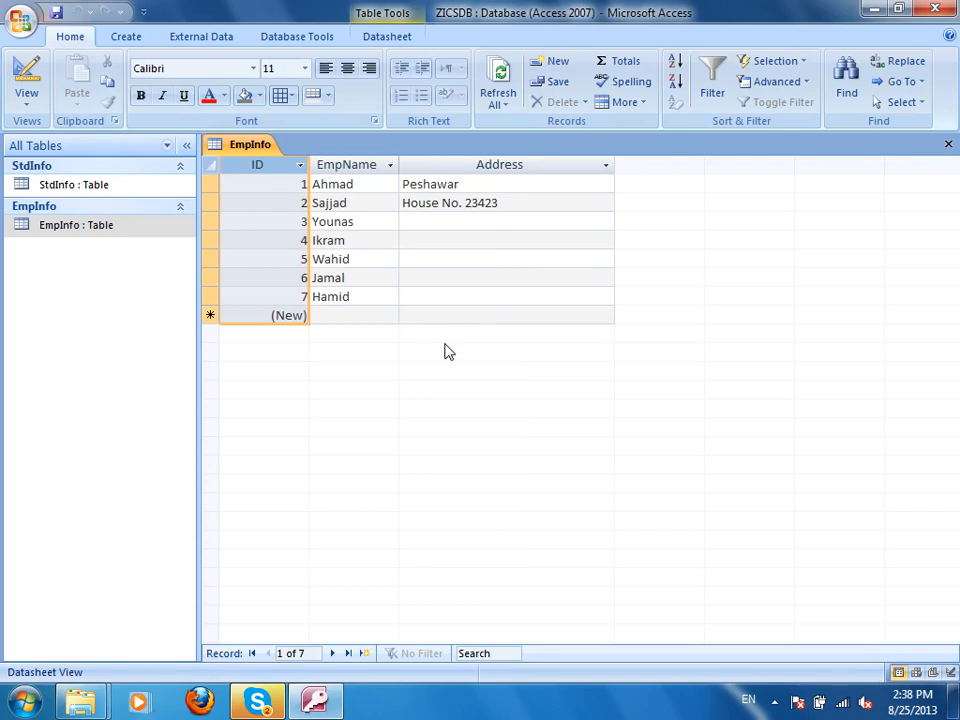
click(26, 96)
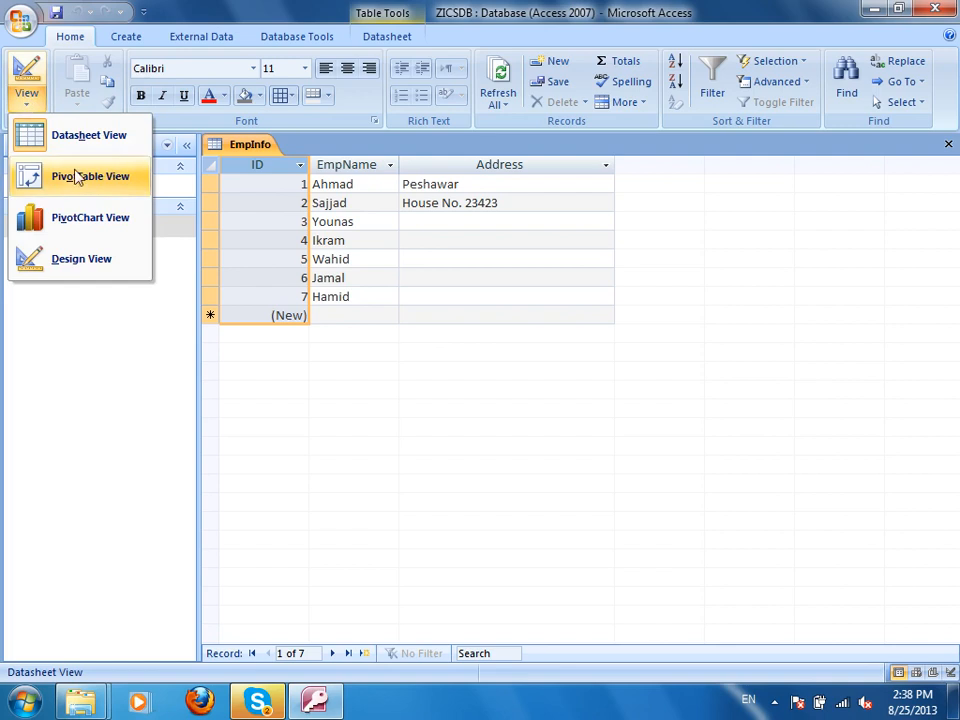
click(94, 258)
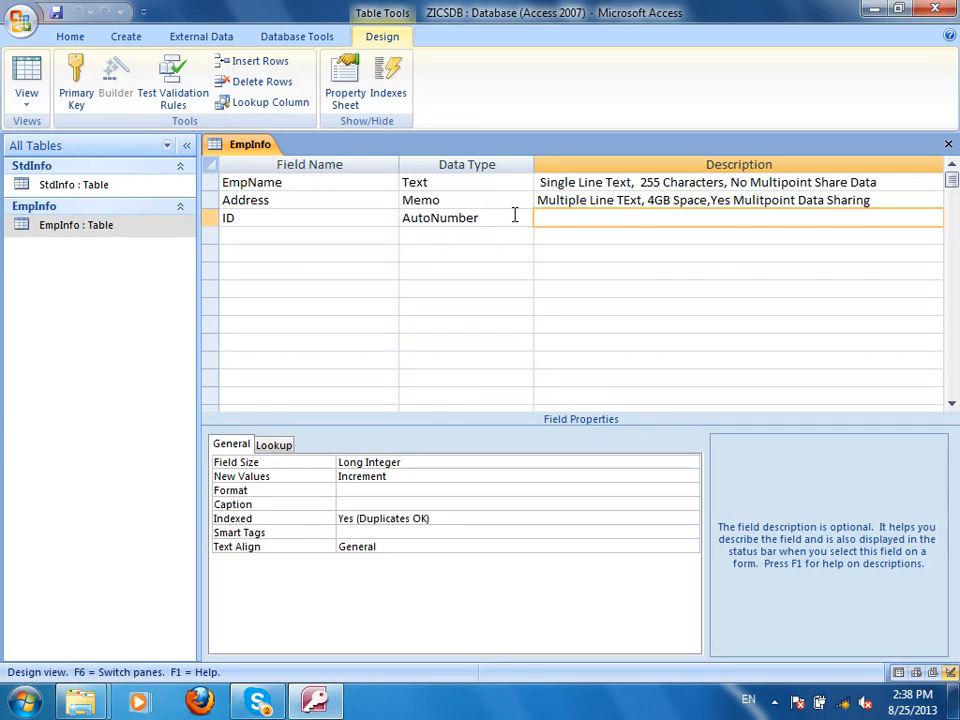
Describe ID as 'Primary Key = Autonumber' and type a note 'DBA-1, MOS-2' in a lower row.
text(Primary Key )
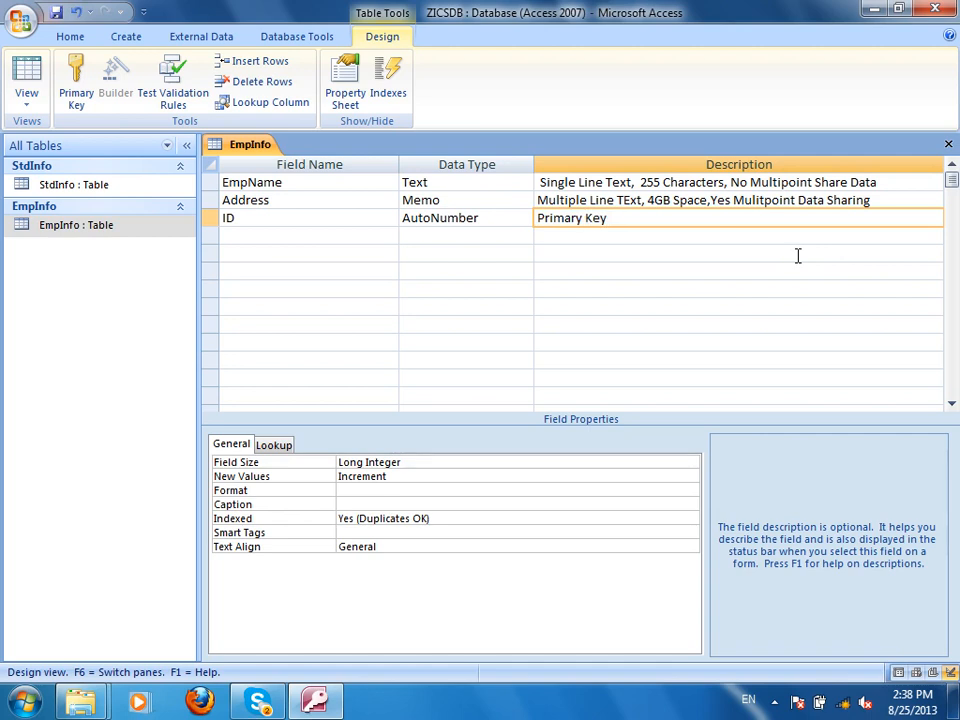
text(= Autonumber)
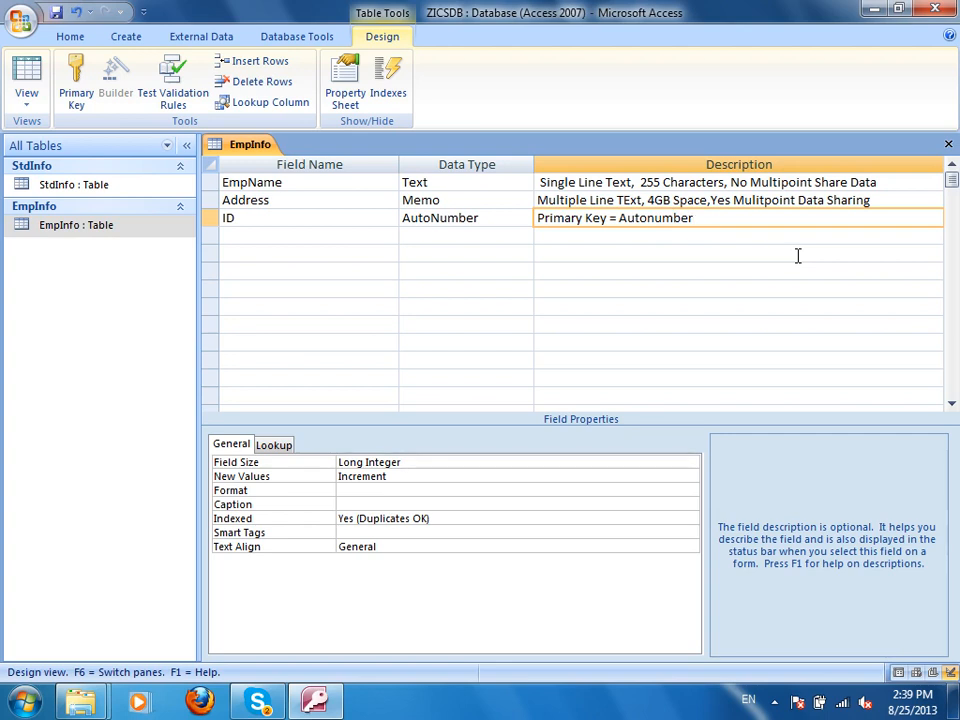
key(Down)
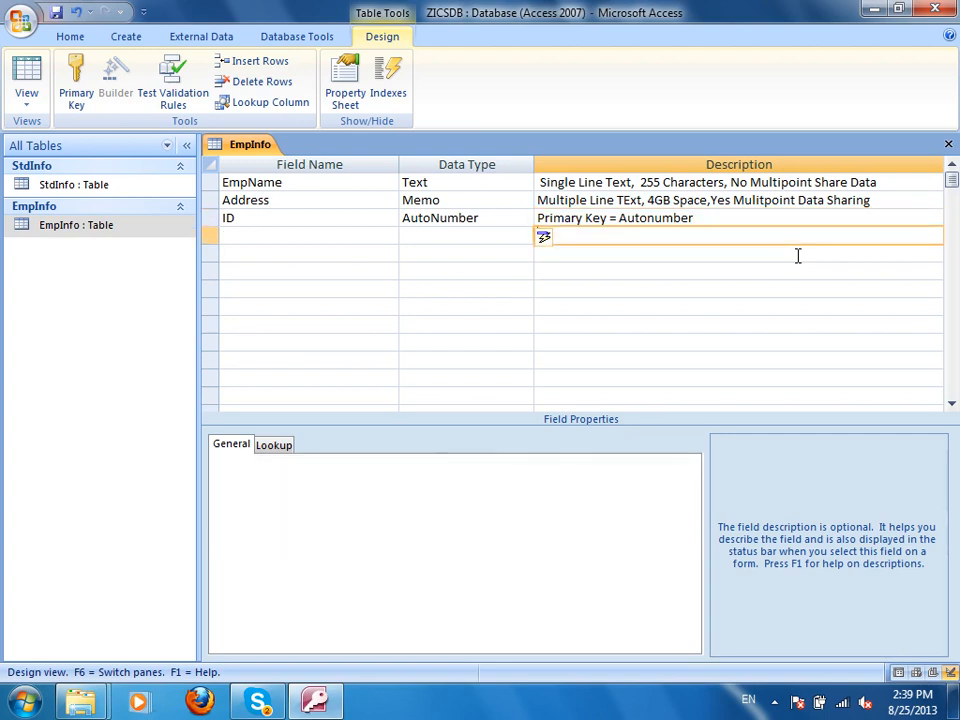
key(Down)
key(Down)
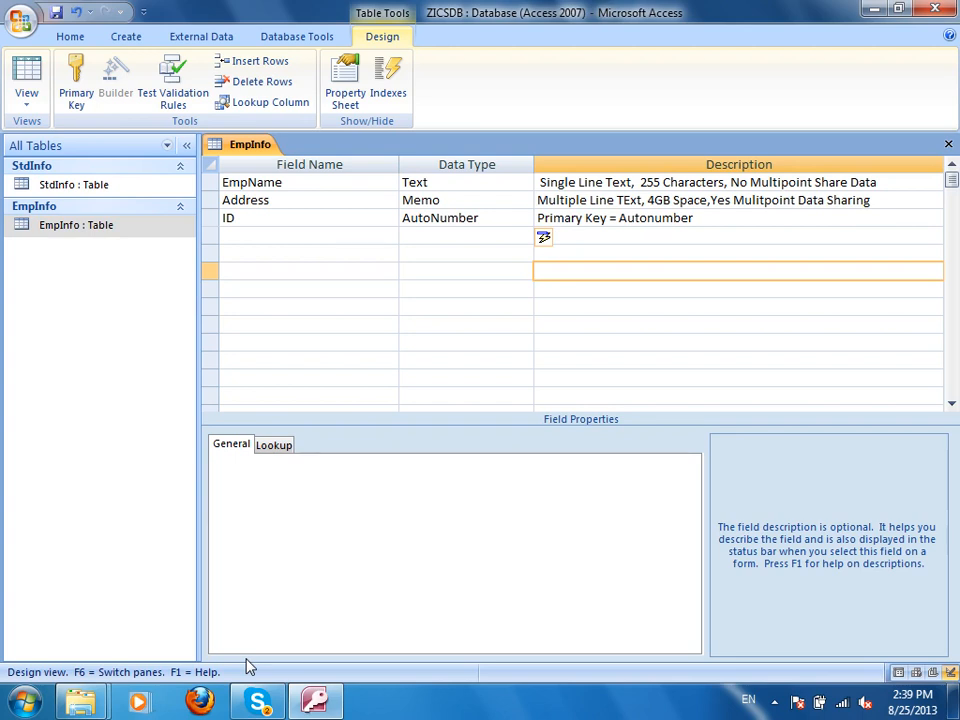
text(DBA-1, MOS-2)
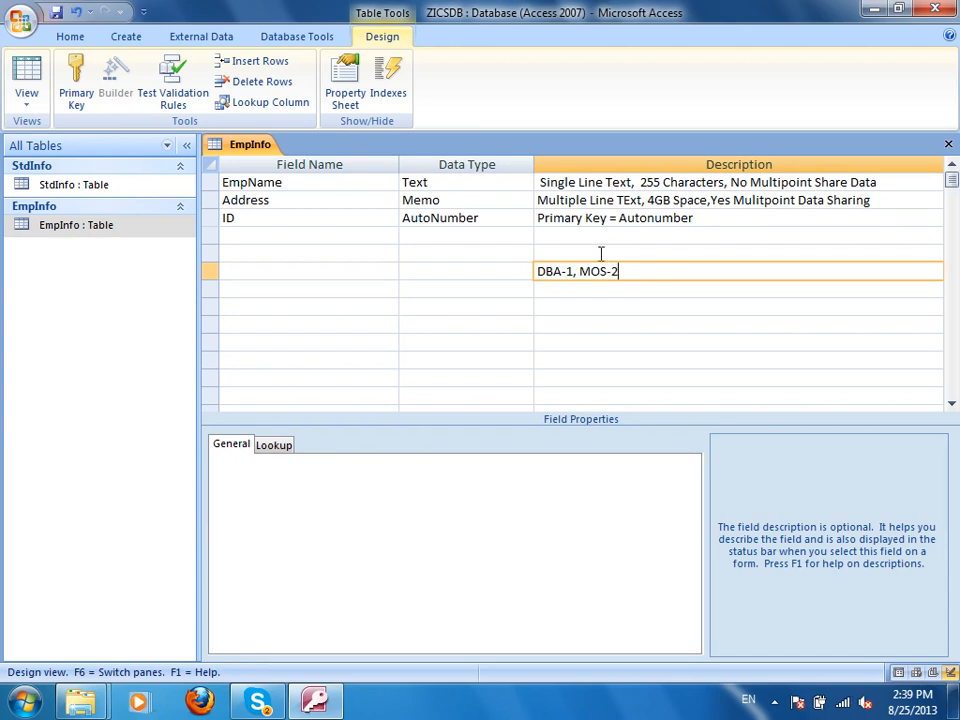
drag(561, 270, 606, 271)
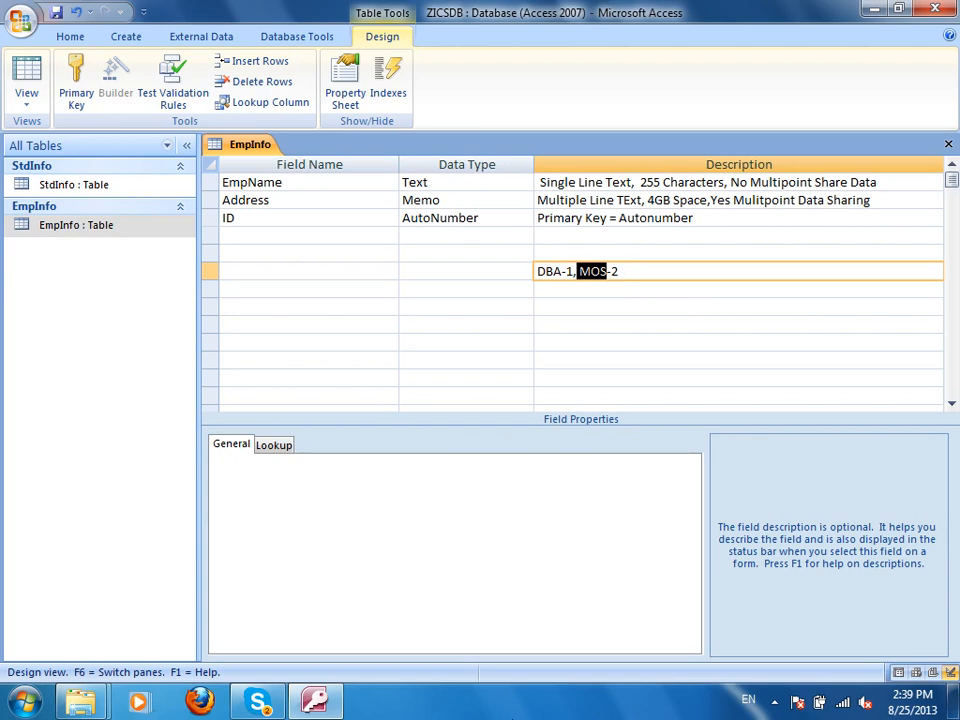
click(630, 268)
click(470, 237)
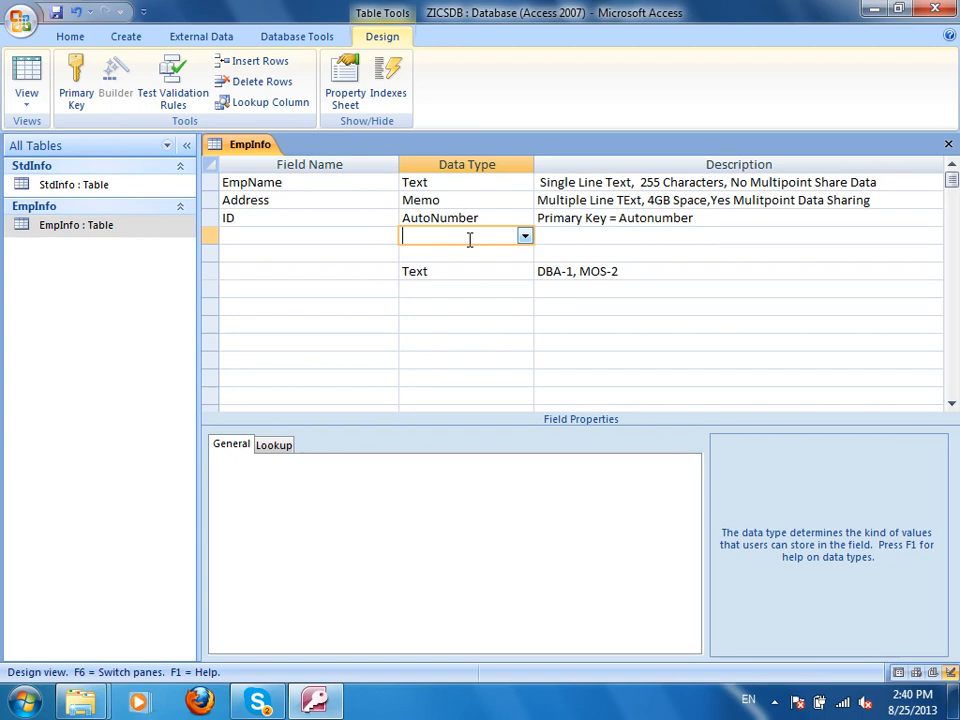
Delete the stray row holding the 'DBA-1, MOS-2' description.
right_click(212, 276)
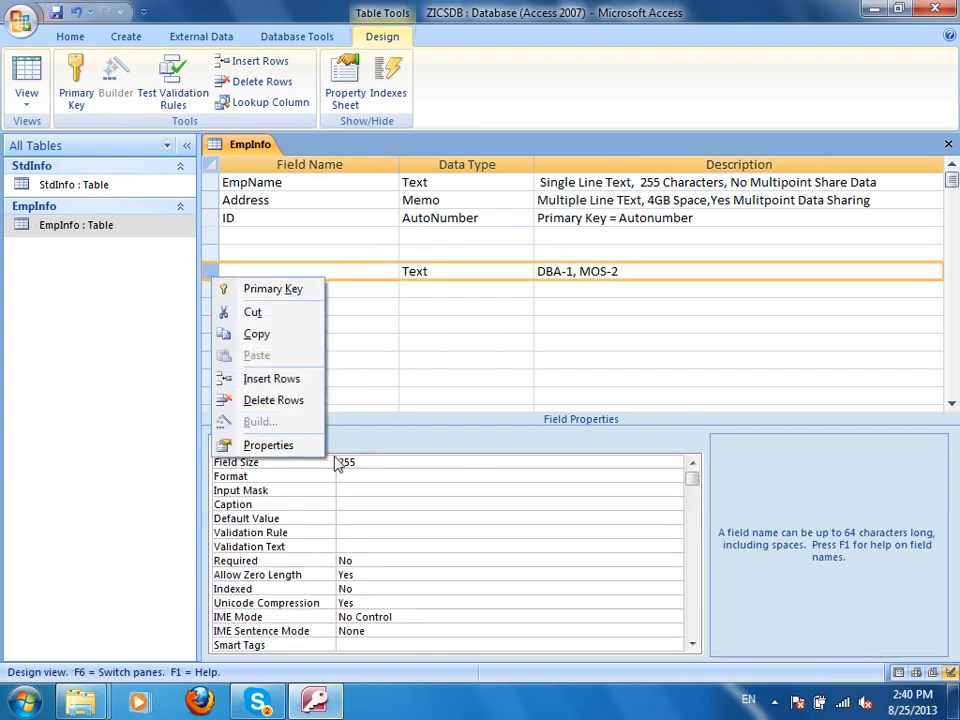
click(265, 399)
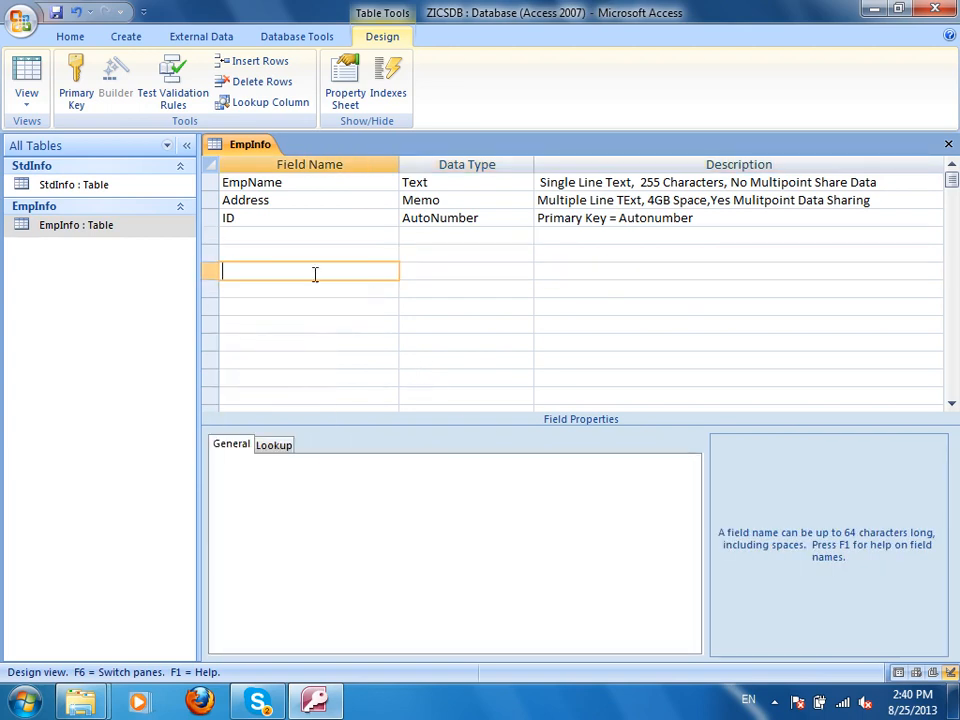
click(459, 237)
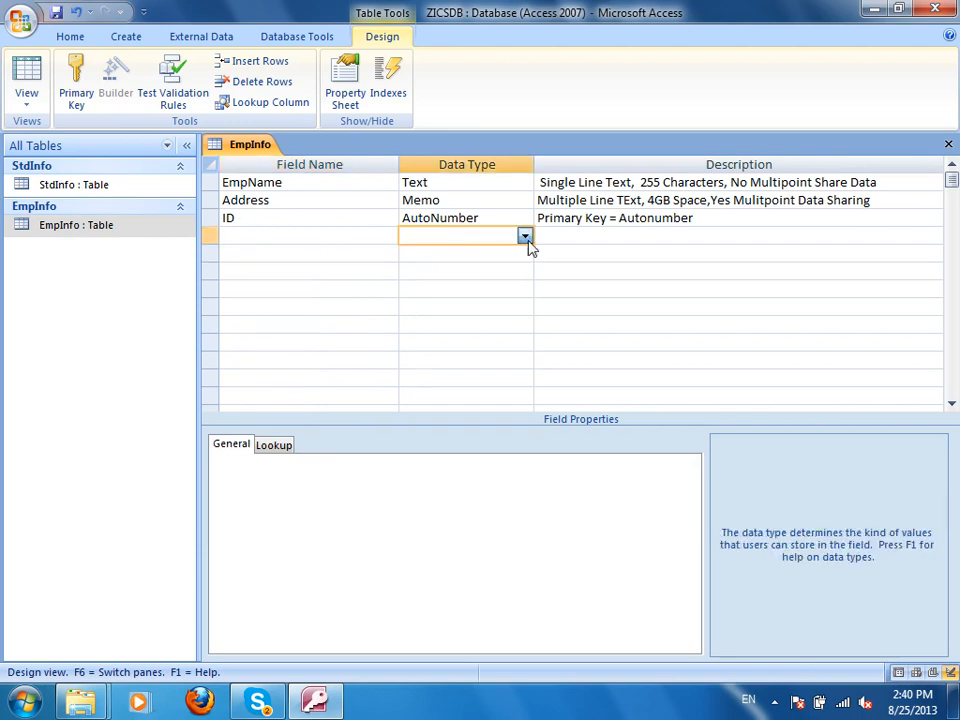
click(525, 237)
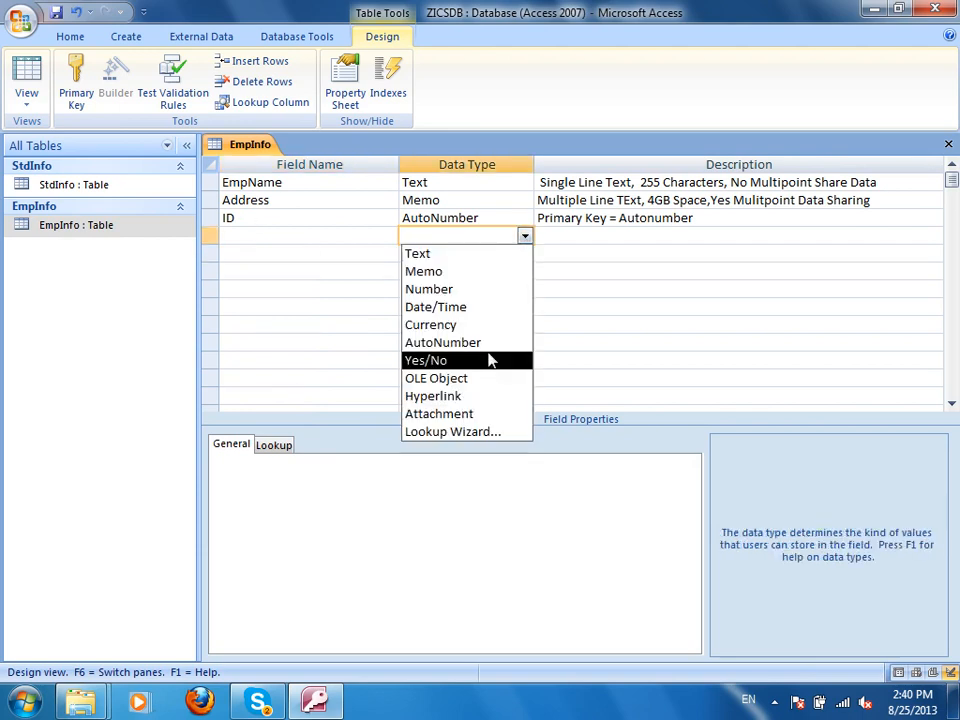
Add a fourth field named Graduated with the Yes/No data type.
click(315, 233)
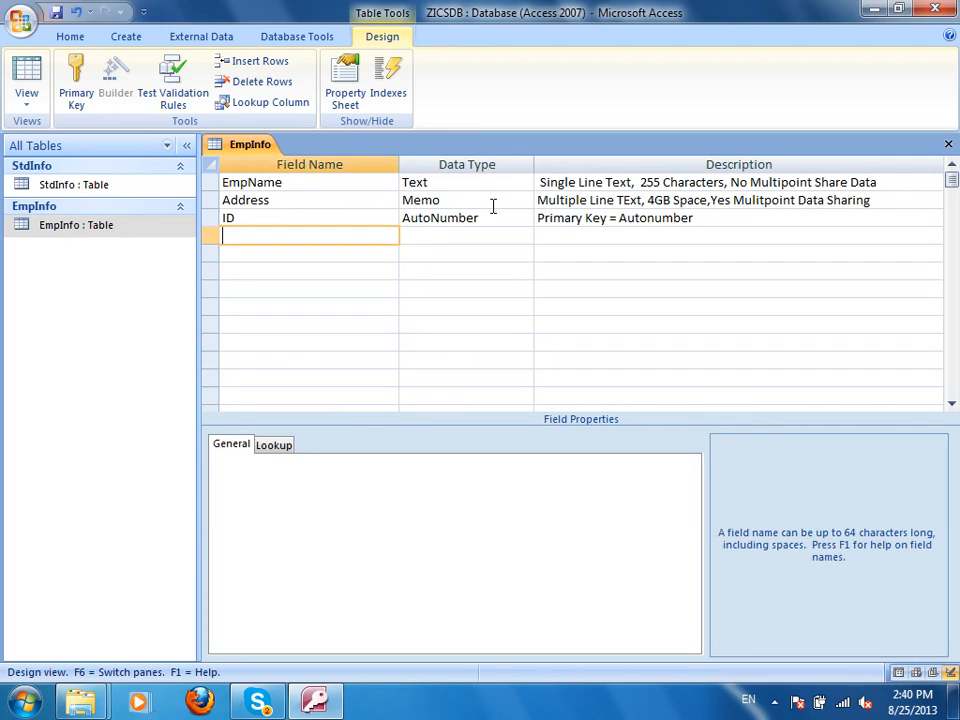
text(Graduated)
key(Tab)
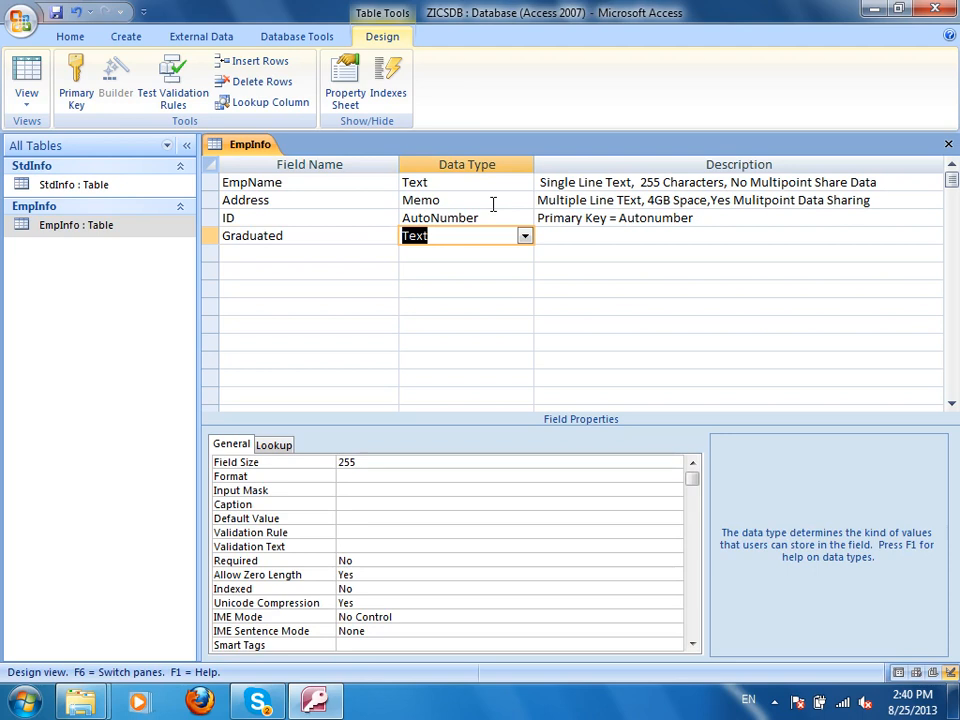
click(524, 236)
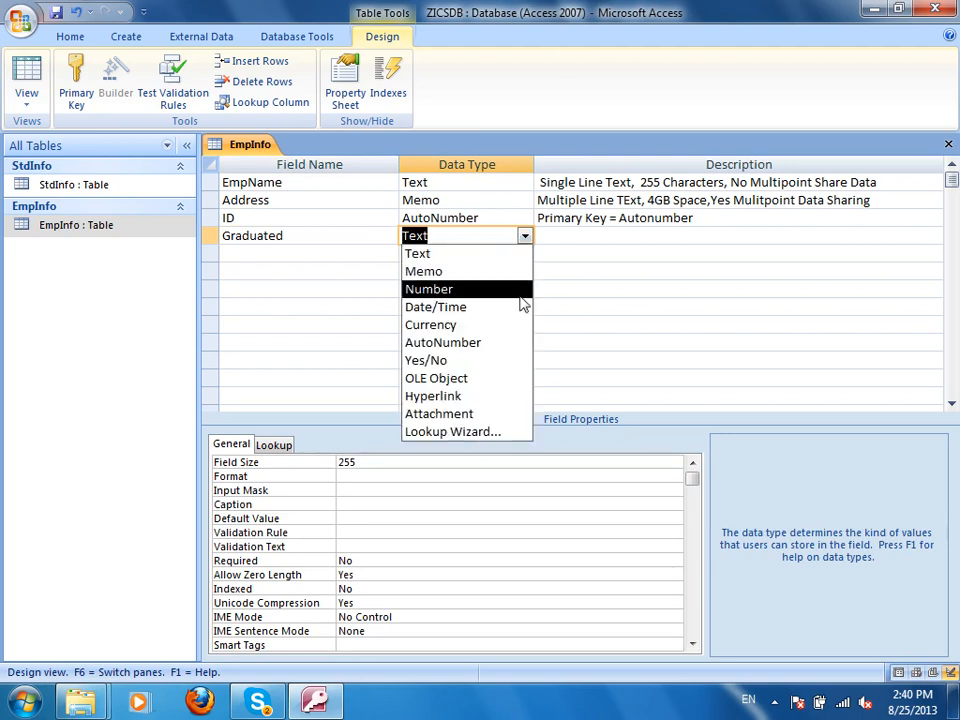
click(452, 362)
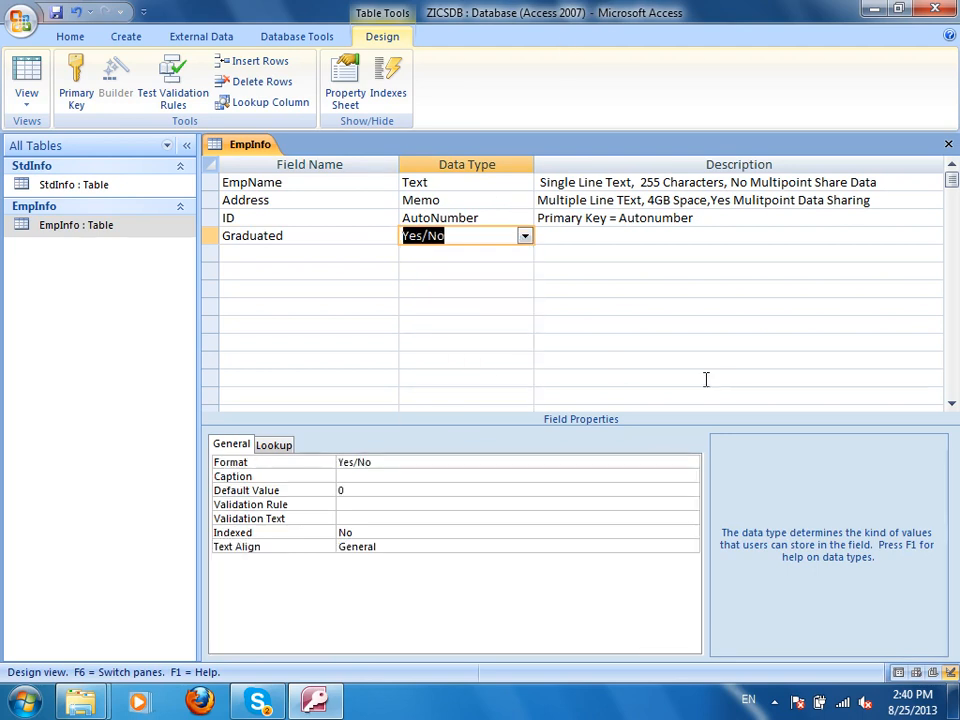
Describe Graduated as 'Boolean Data Type (True, False, Yes or No)'.
click(590, 236)
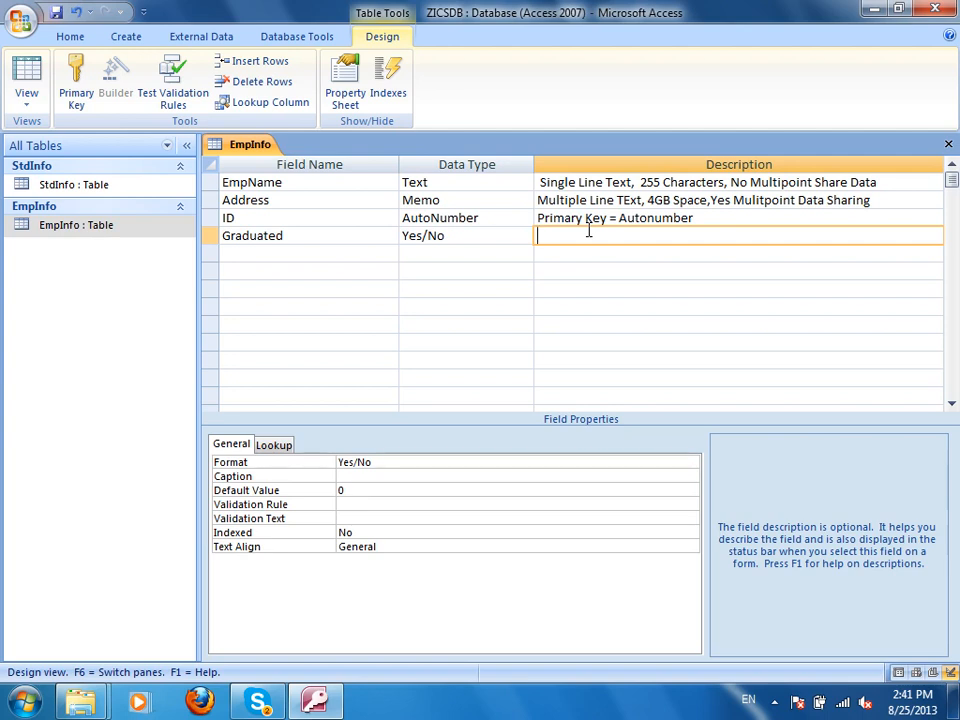
text(Boolea)
text(n Data Ty)
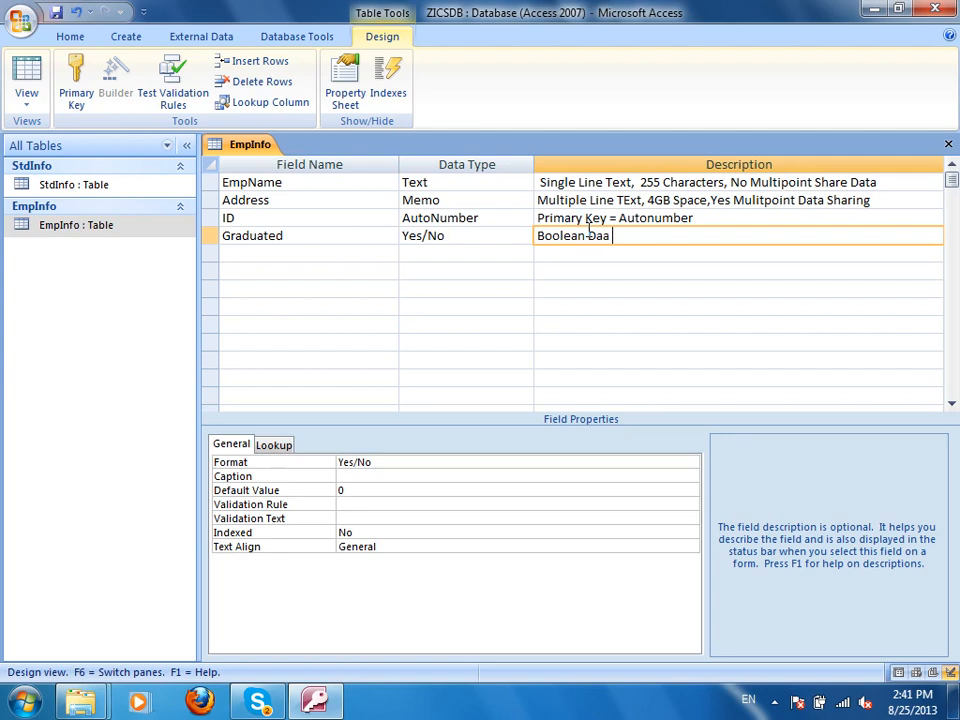
text(pe ()
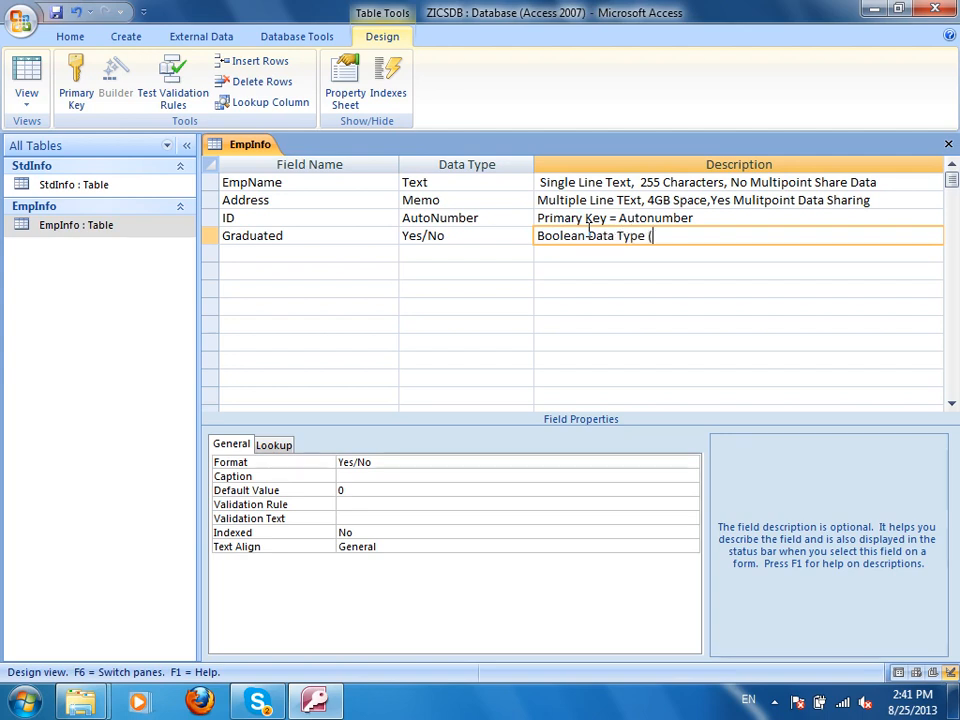
text(True, False, )
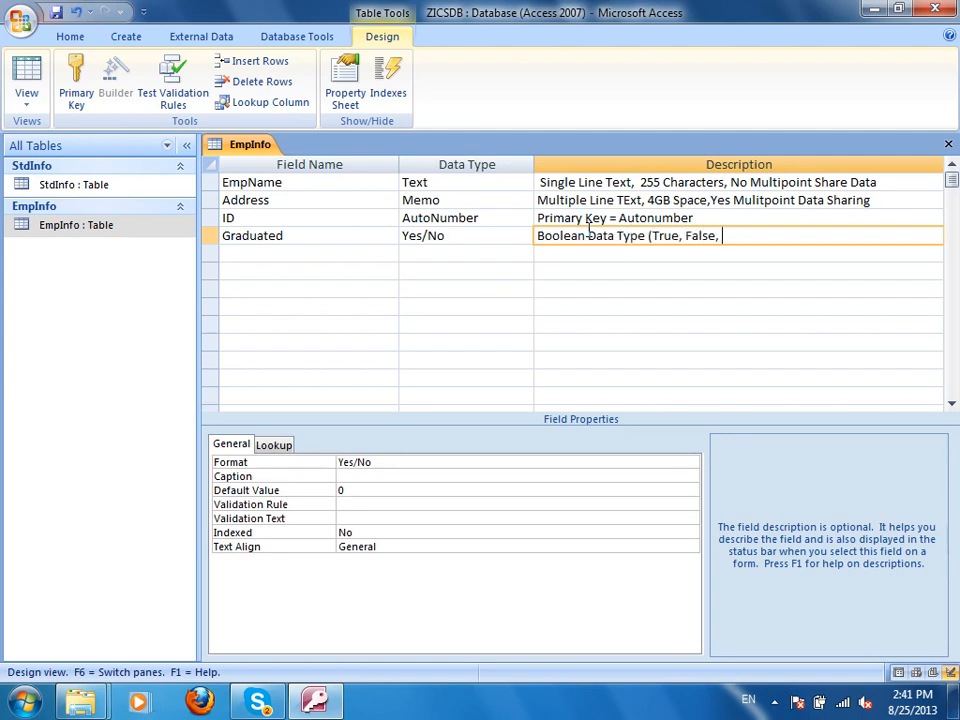
text(Yes or No))
key(Return)
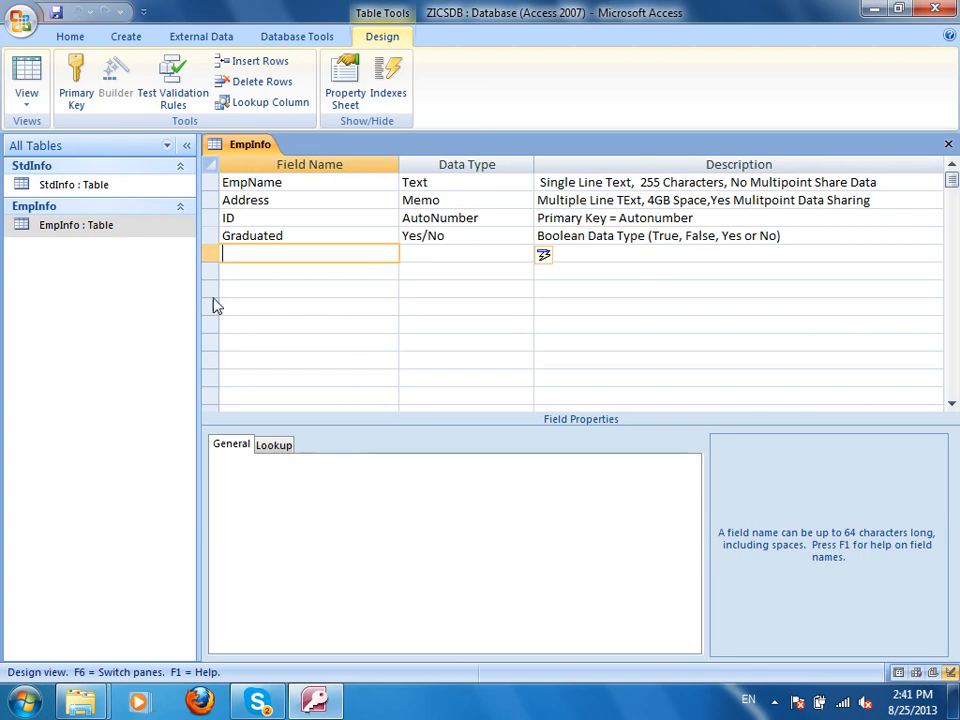
View the EmpInfo records, then close the EmpInfo table.
click(12, 72)
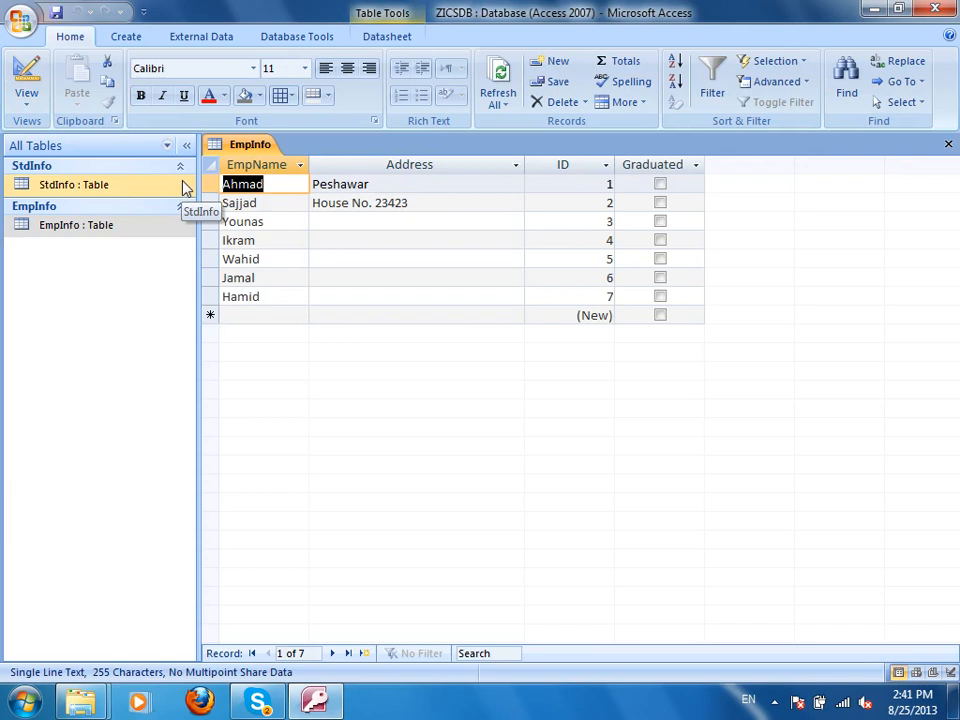
key(ctrl+F4)
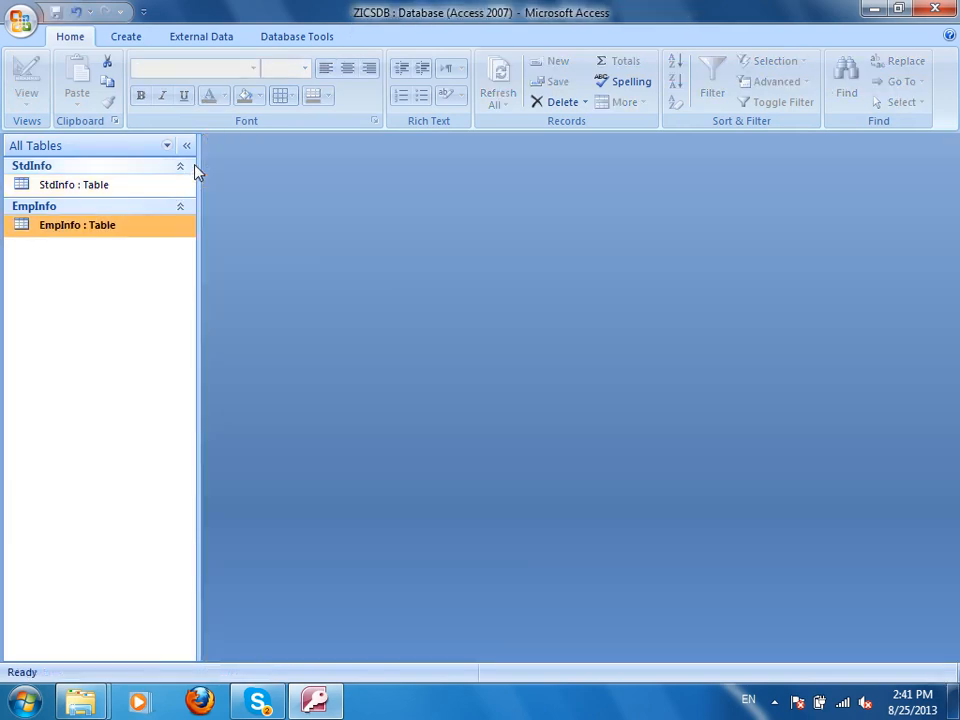
click(126, 38)
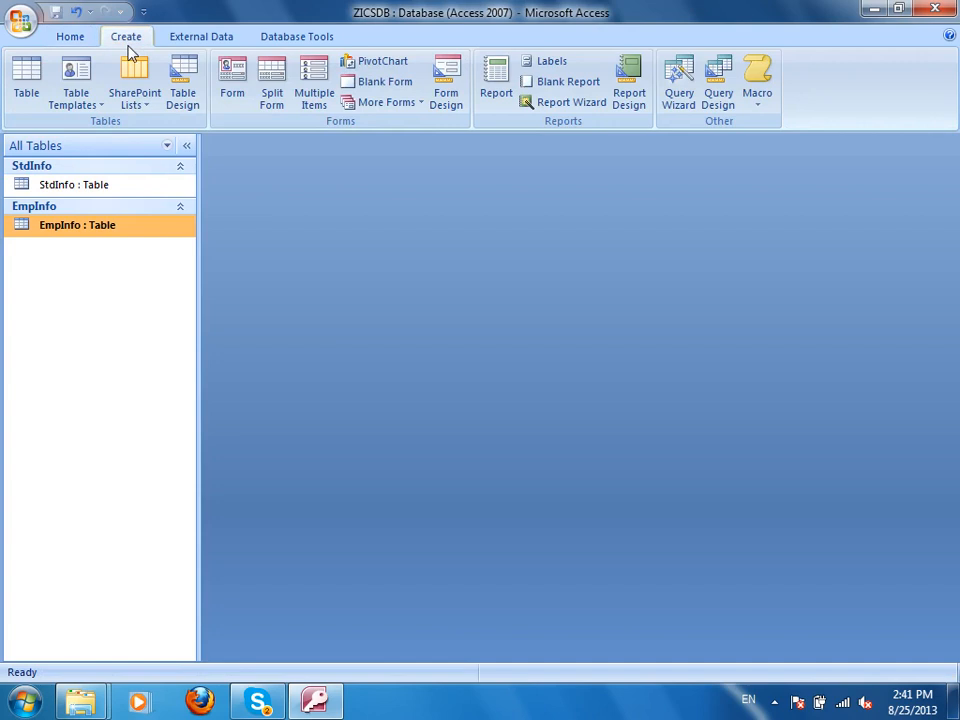
Draw a plain Command0 button on a new design-view form and open its event in Code Builder.
click(458, 92)
click(547, 78)
drag(525, 256, 664, 303)
click(529, 444)
click(415, 397)
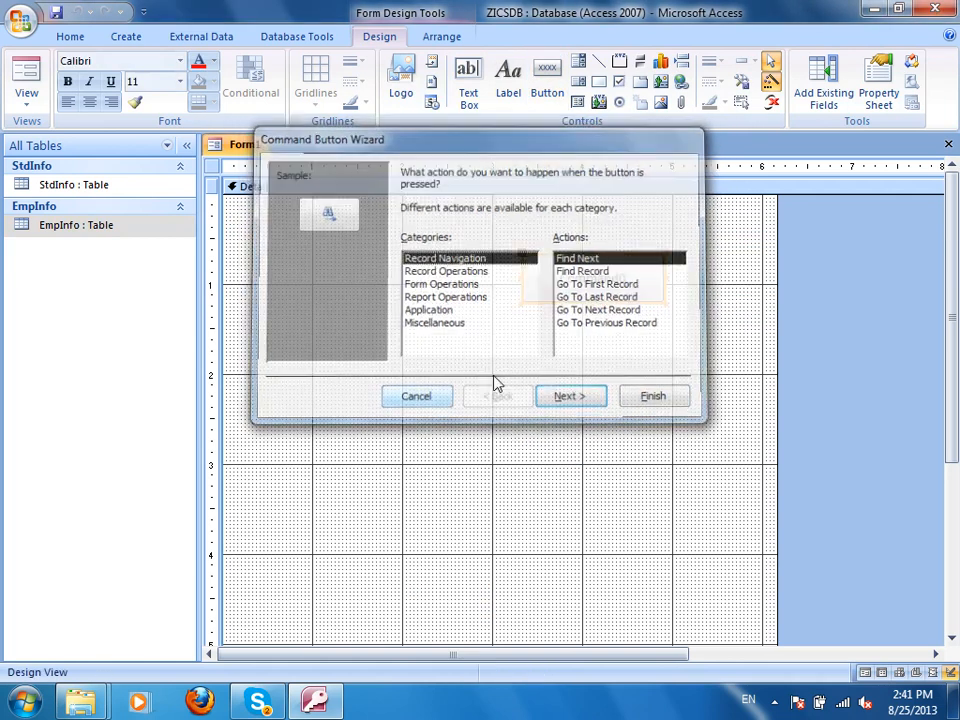
right_click(632, 269)
click(693, 285)
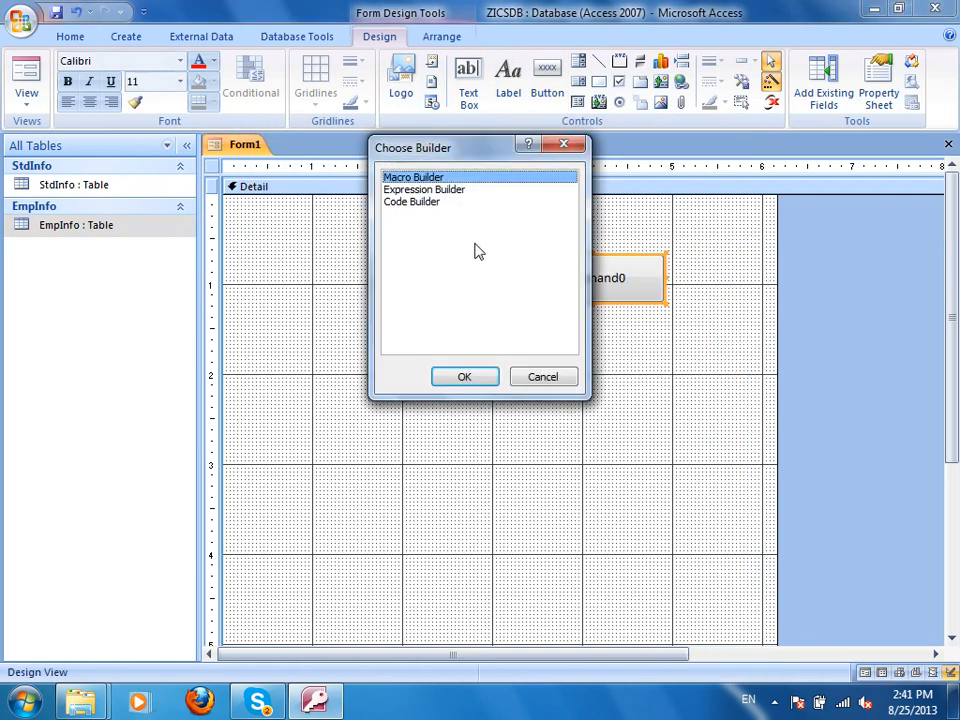
double_click(431, 204)
Type 'Dim MyBool as Boolean' and a 'mybool=' line in Command0's Click procedure.
text(Dim )
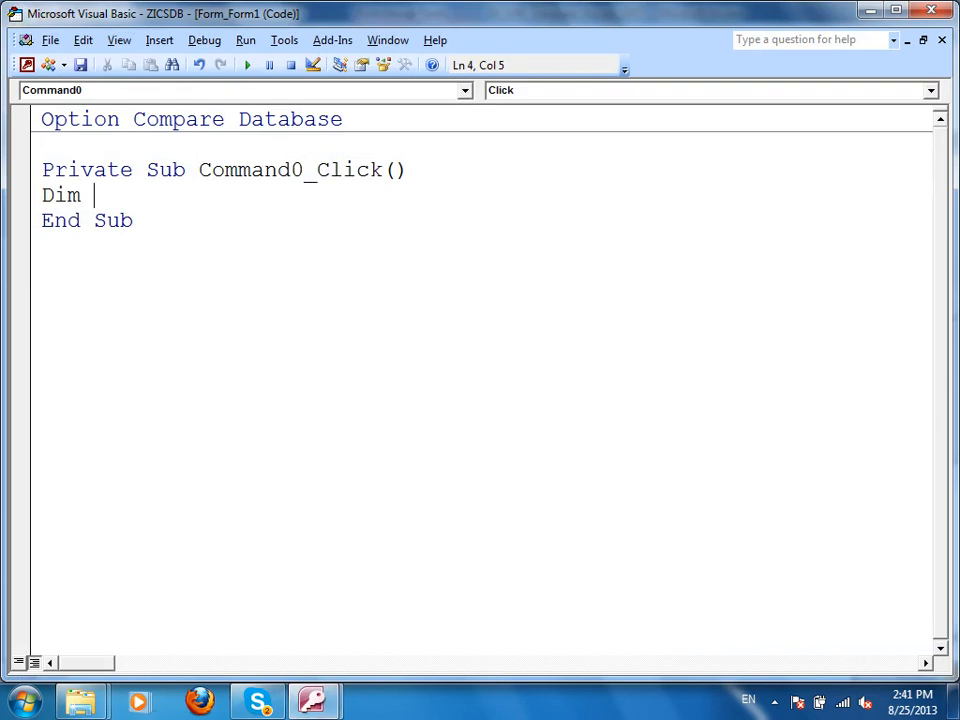
text(MyBool as boola)
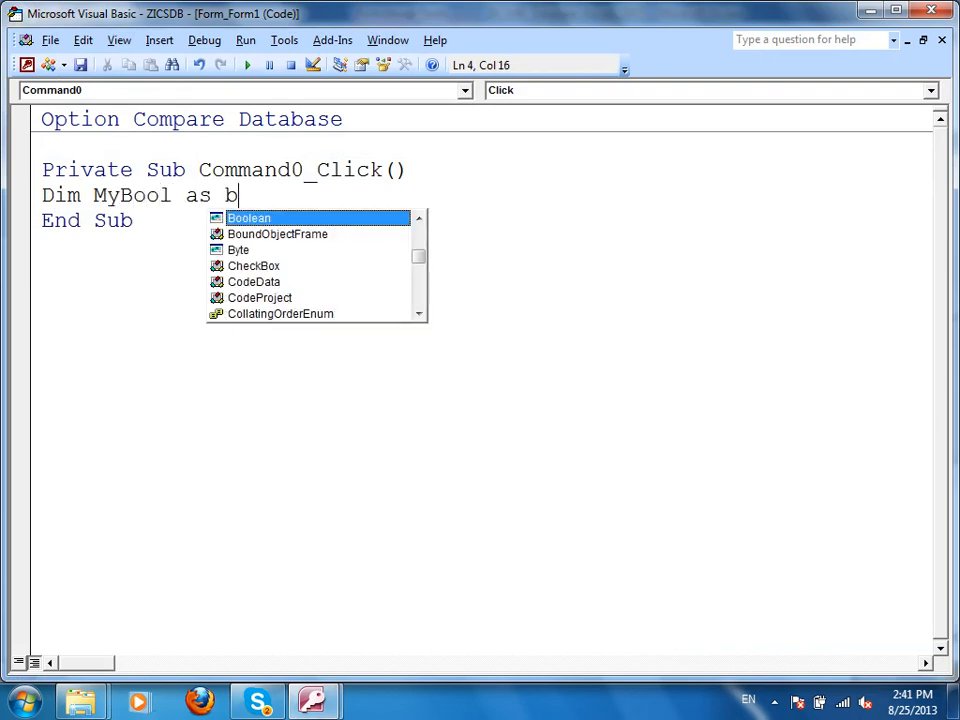
key(Return)
key(BackSpace)
key(BackSpace)
text(ean)
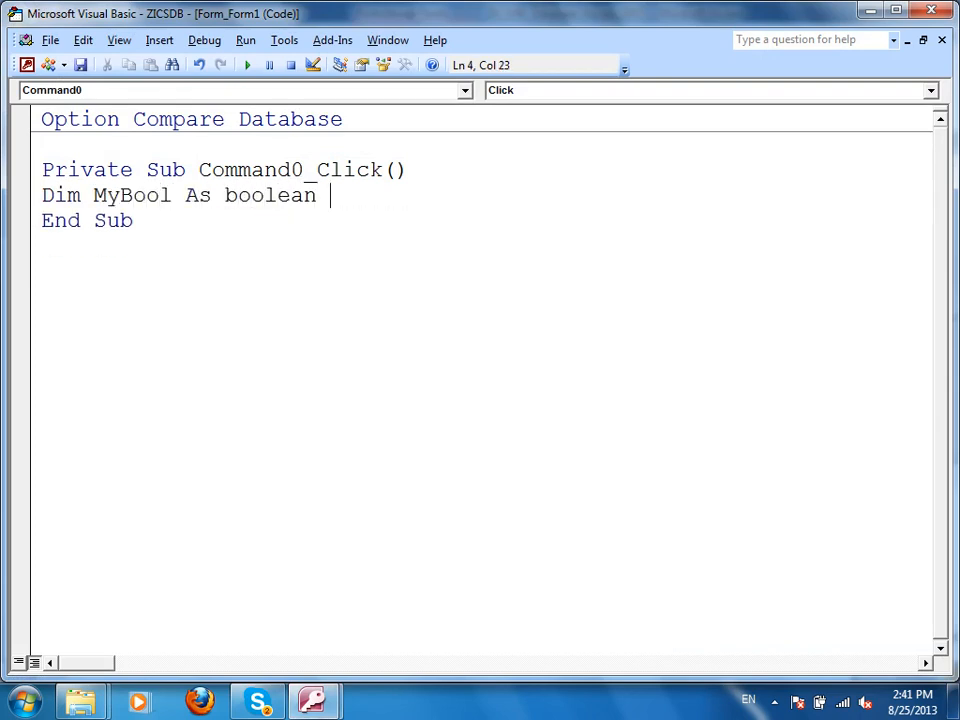
key(Return)
text(myb)
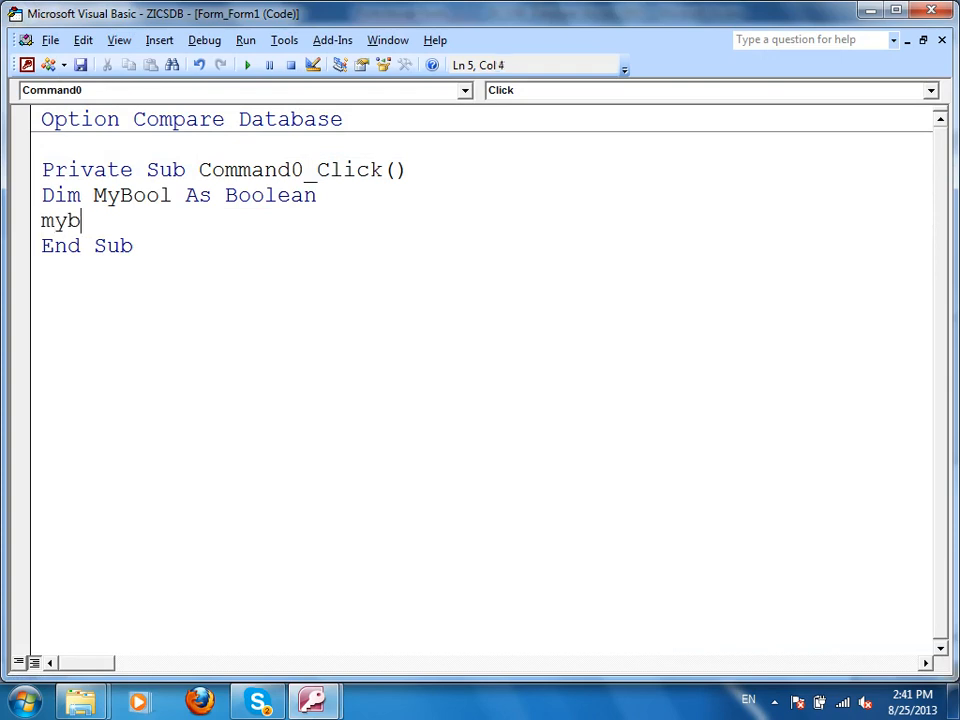
text(ool=)
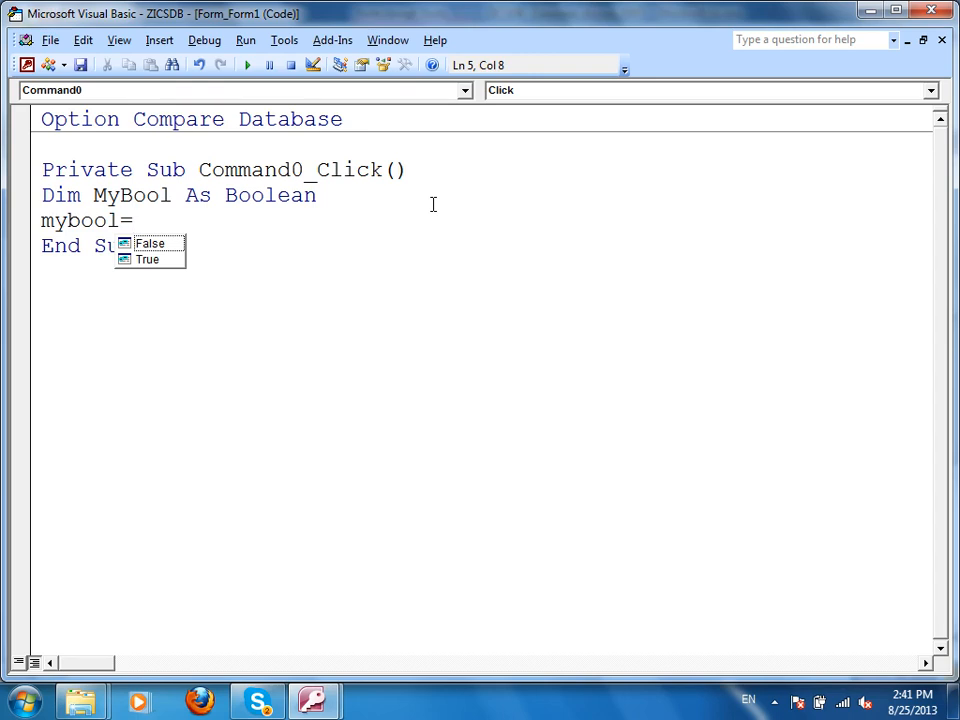
Dismiss the compile error, remove 'As Boolean', retype 'Mybool=', and close the code editor.
click(425, 206)
click(345, 201)
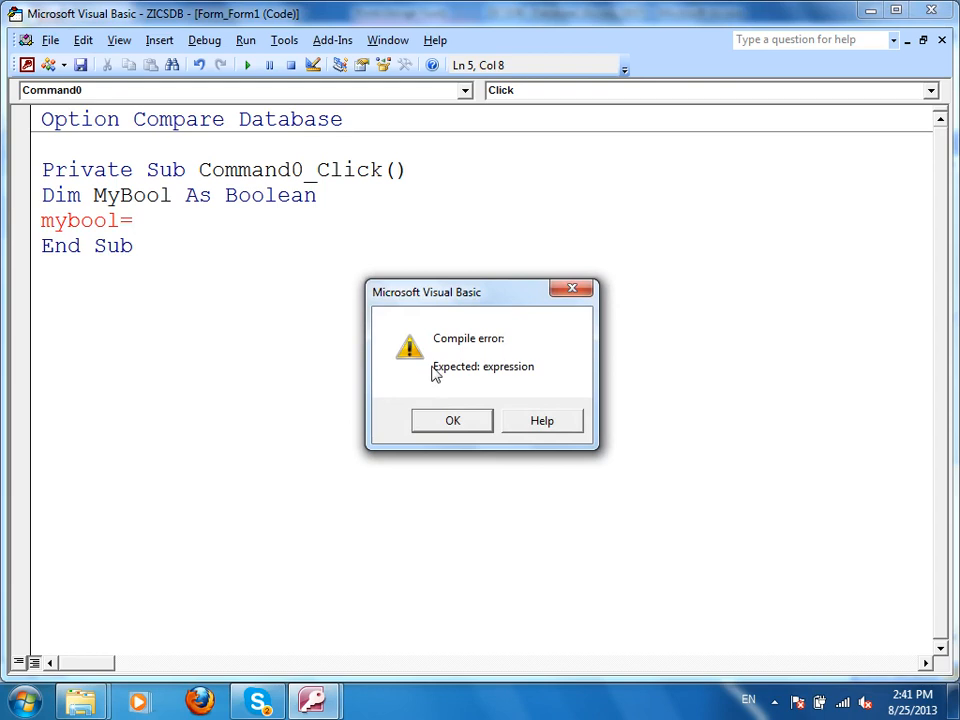
click(450, 417)
click(328, 200)
drag(328, 200, 26, 212)
key(Delete)
text(Myb)
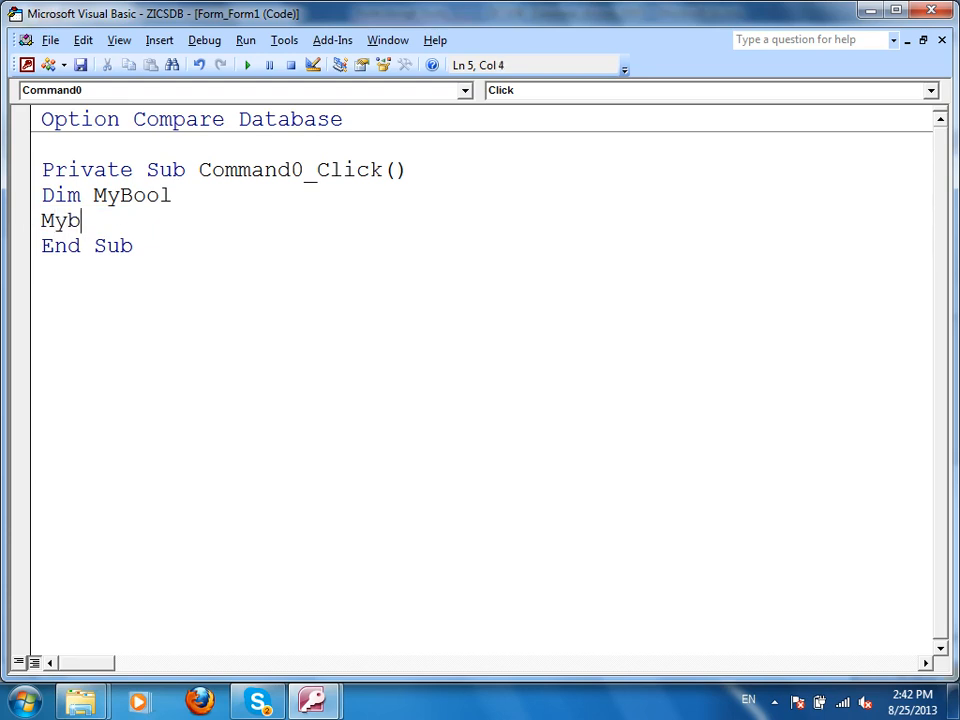
text(ool=)
click(931, 10)
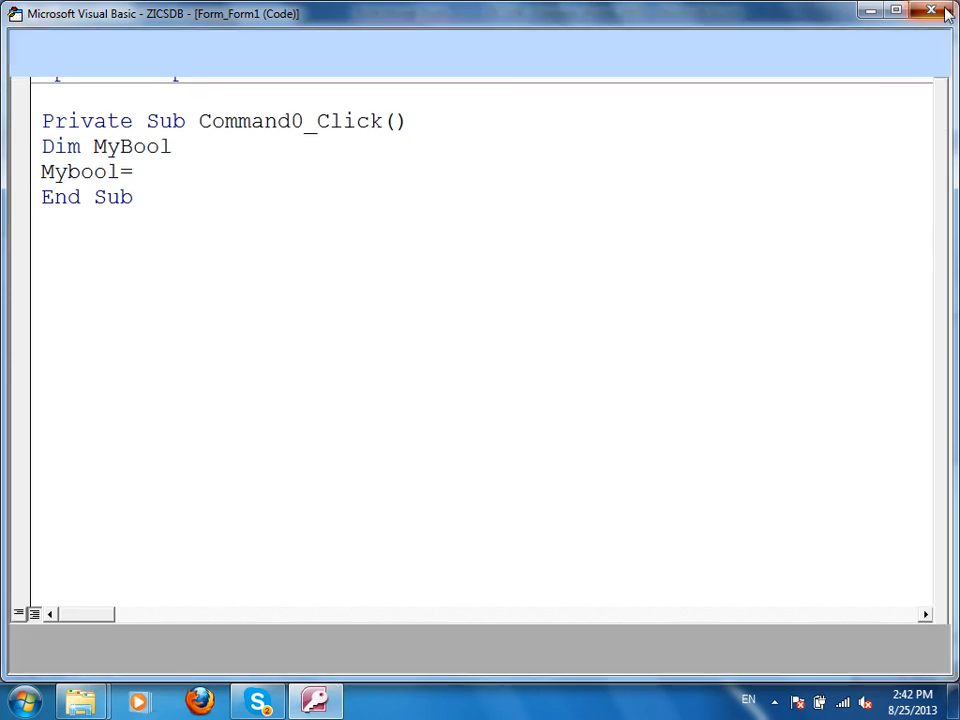
Close Form1 without saving and open EmpInfo in Design View.
key(ctrl+w)
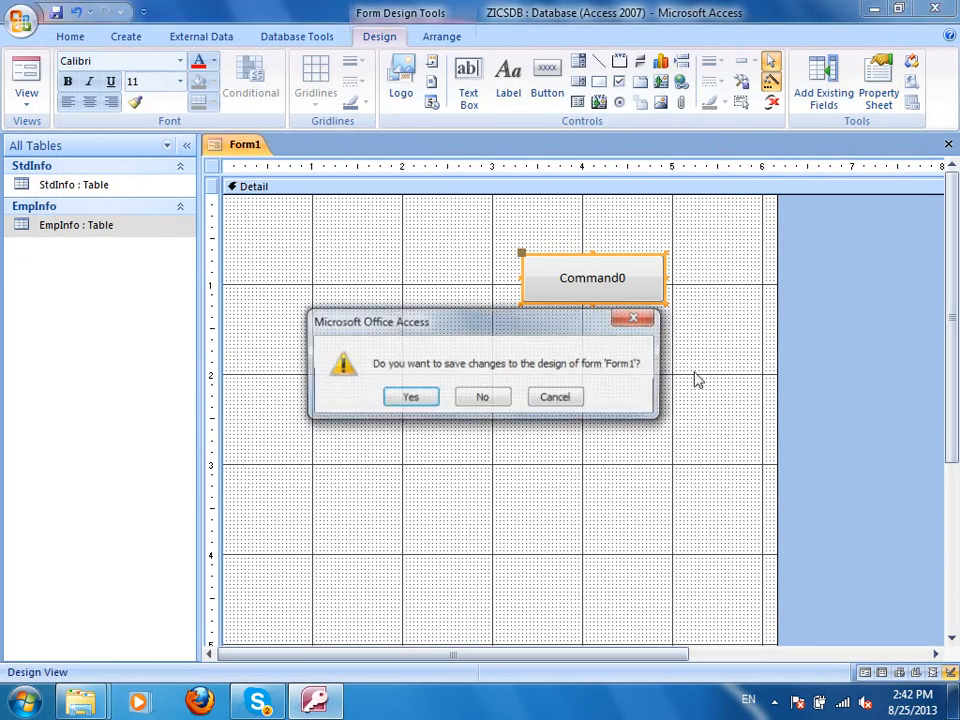
click(478, 397)
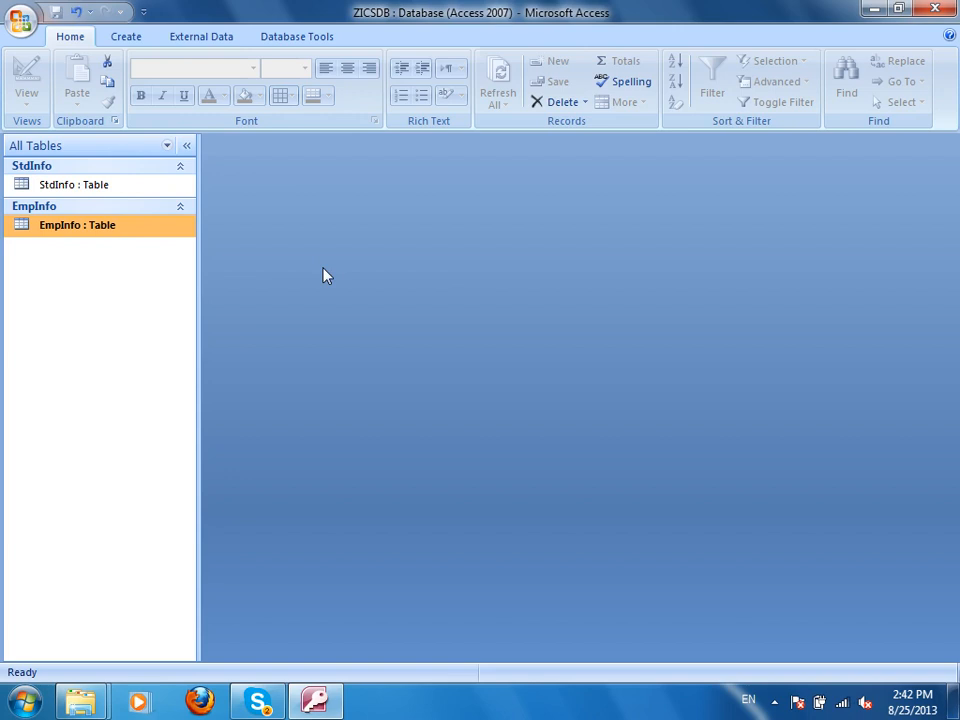
right_click(145, 230)
click(214, 263)
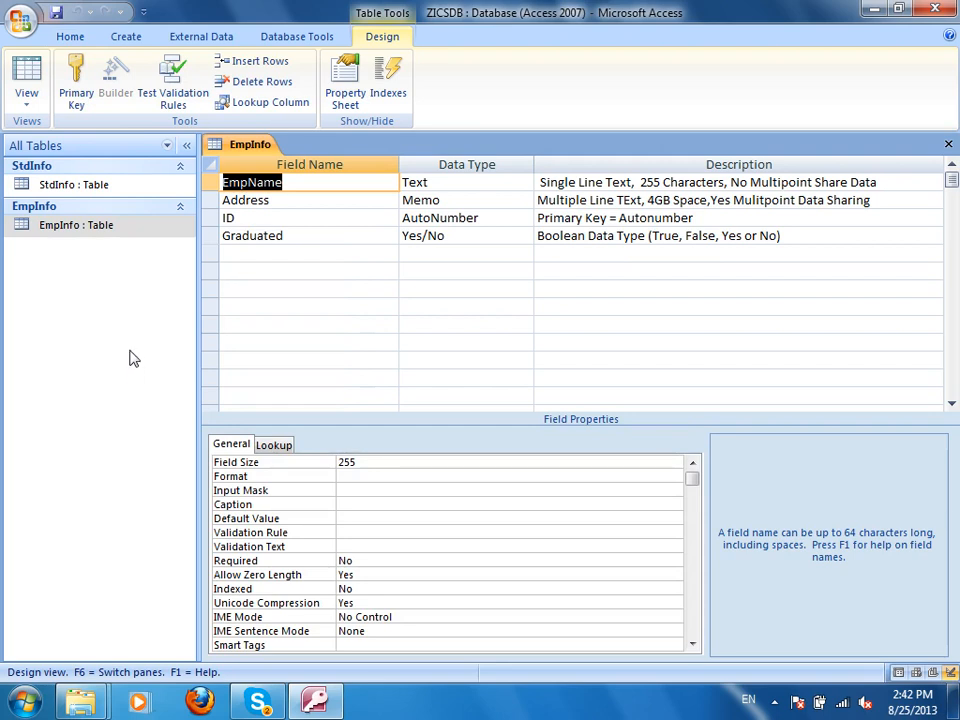
Check the Graduated field's data type and move to the empty row below it.
click(470, 236)
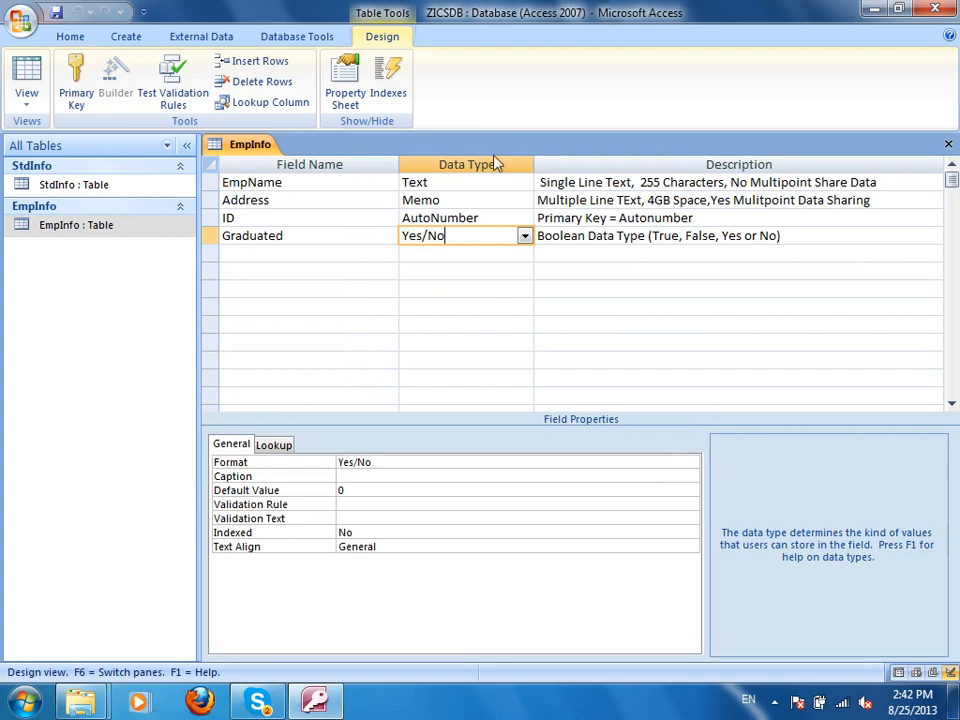
click(358, 229)
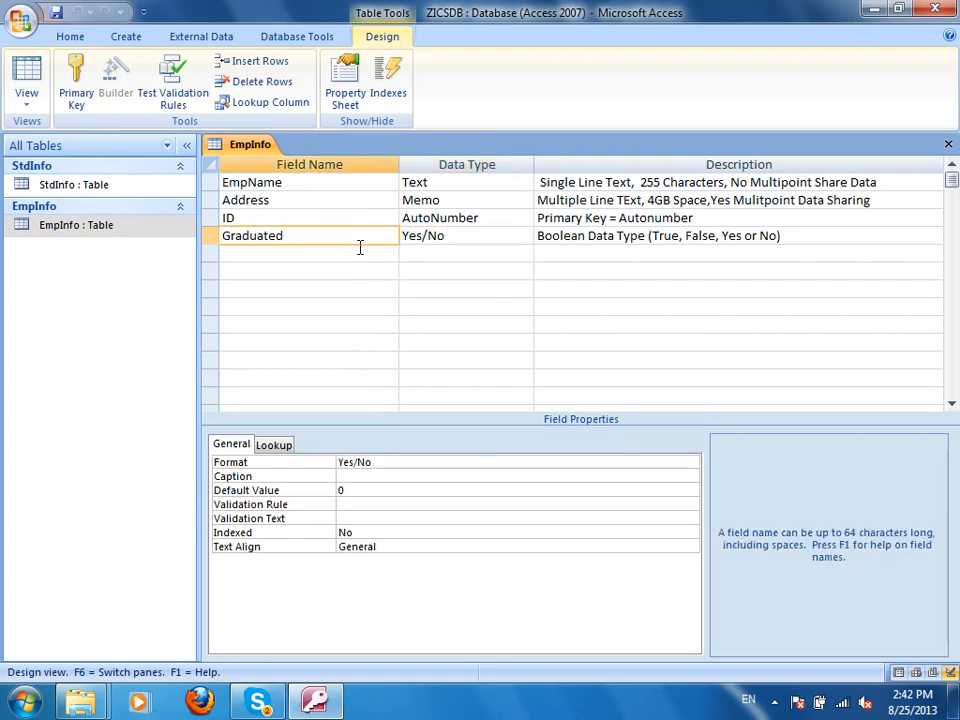
click(390, 253)
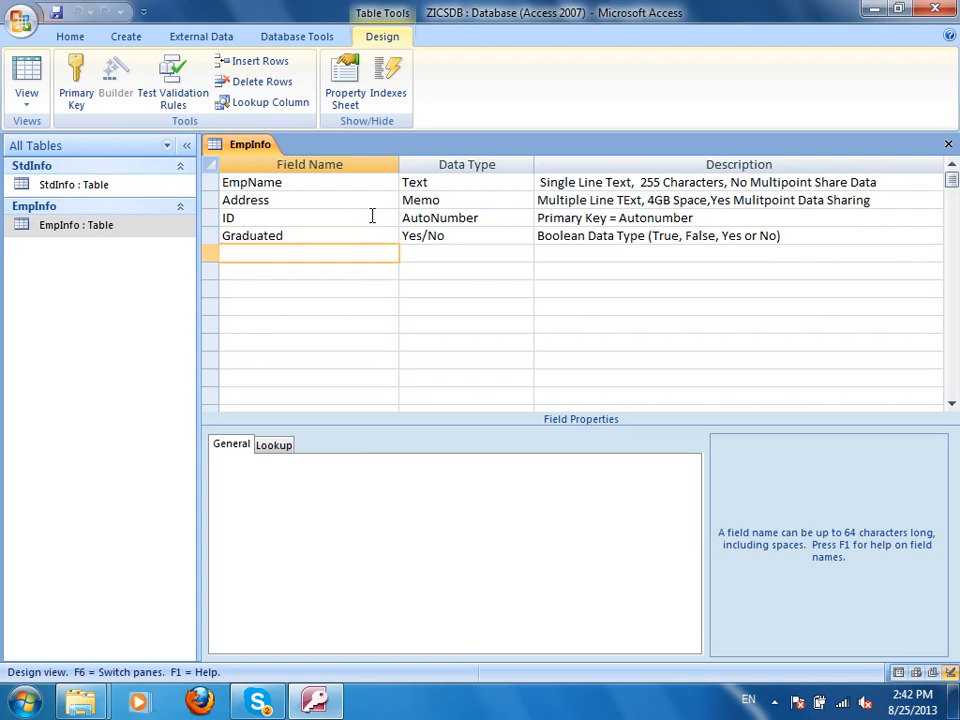
Add a field named OtherDocuemnts with the OLE Object data type.
click(462, 253)
click(525, 256)
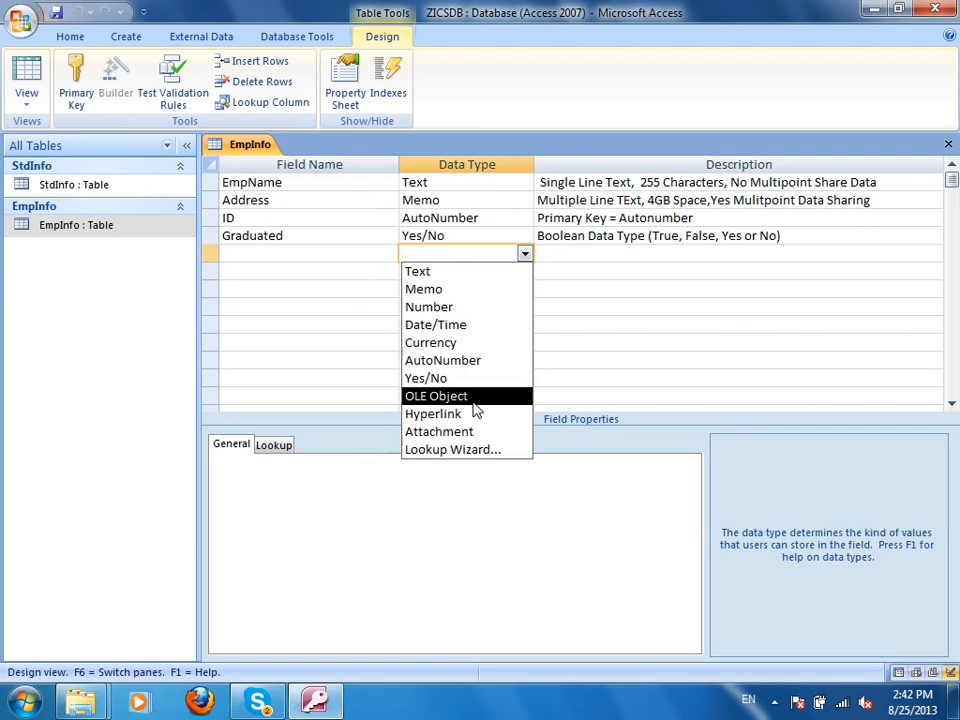
click(586, 255)
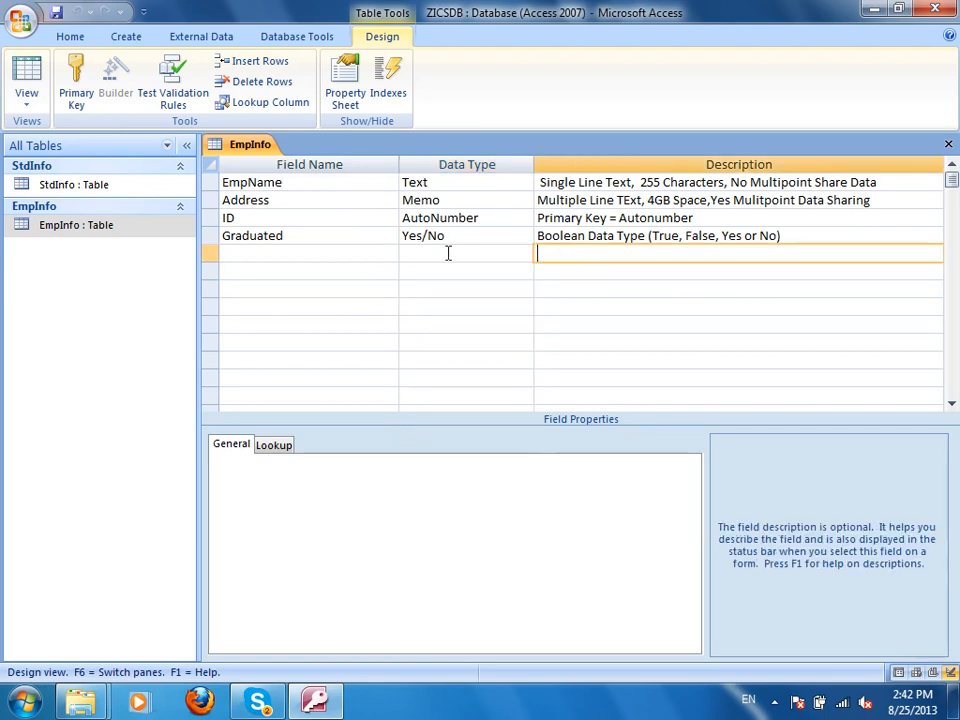
click(364, 255)
text(OtherDocuemnts)
key(Tab)
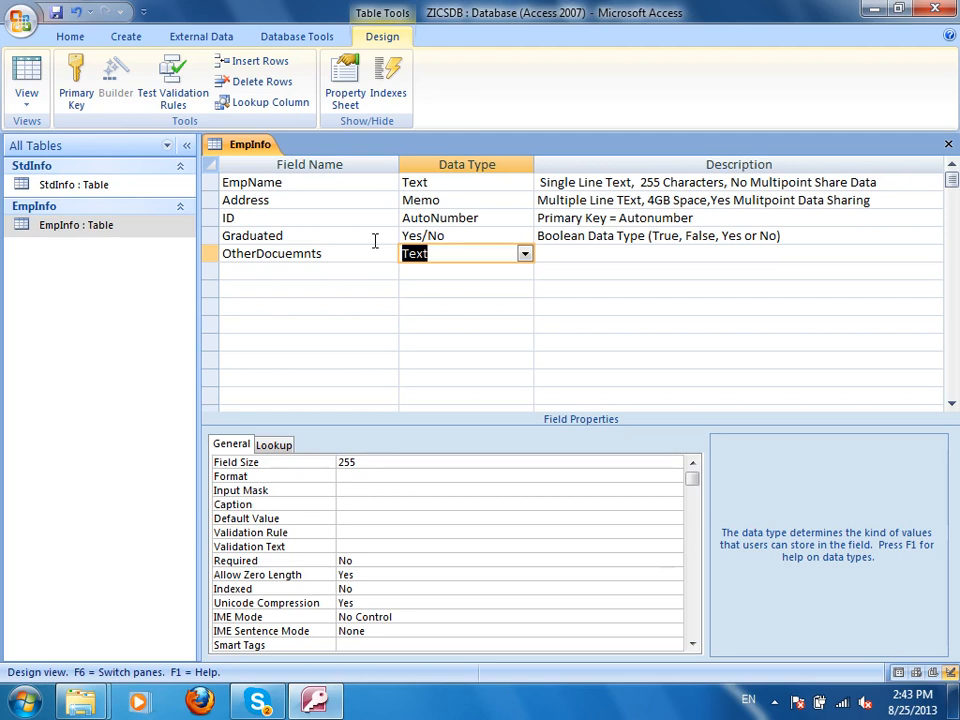
click(524, 255)
click(442, 396)
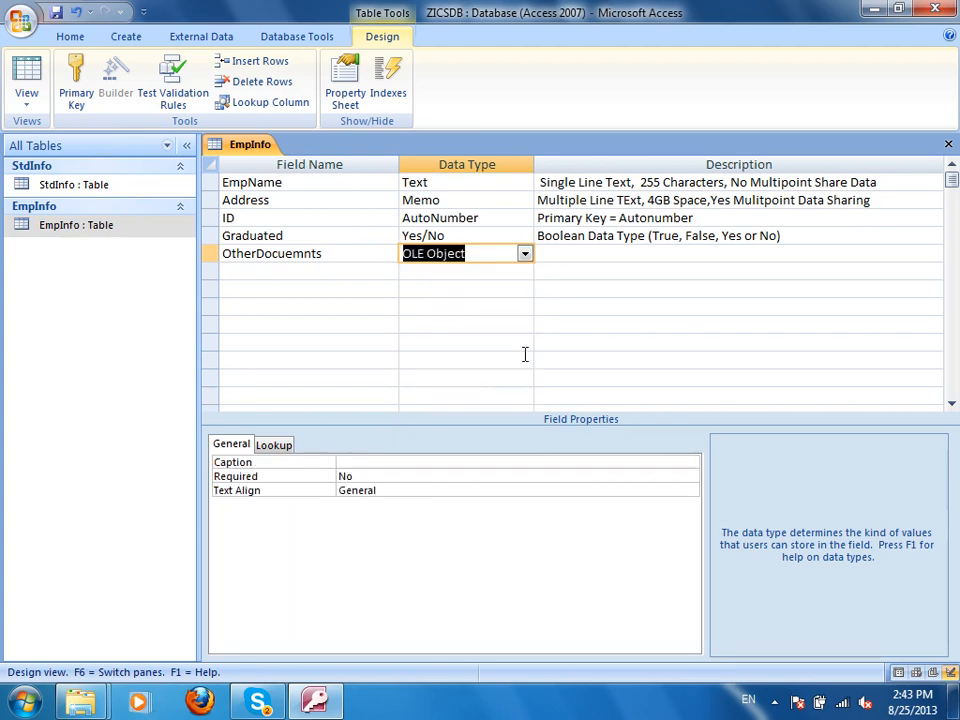
Describe OtherDocuemnts as 'OLE (Object linking and Embedding)'.
click(584, 253)
text(OLE ()
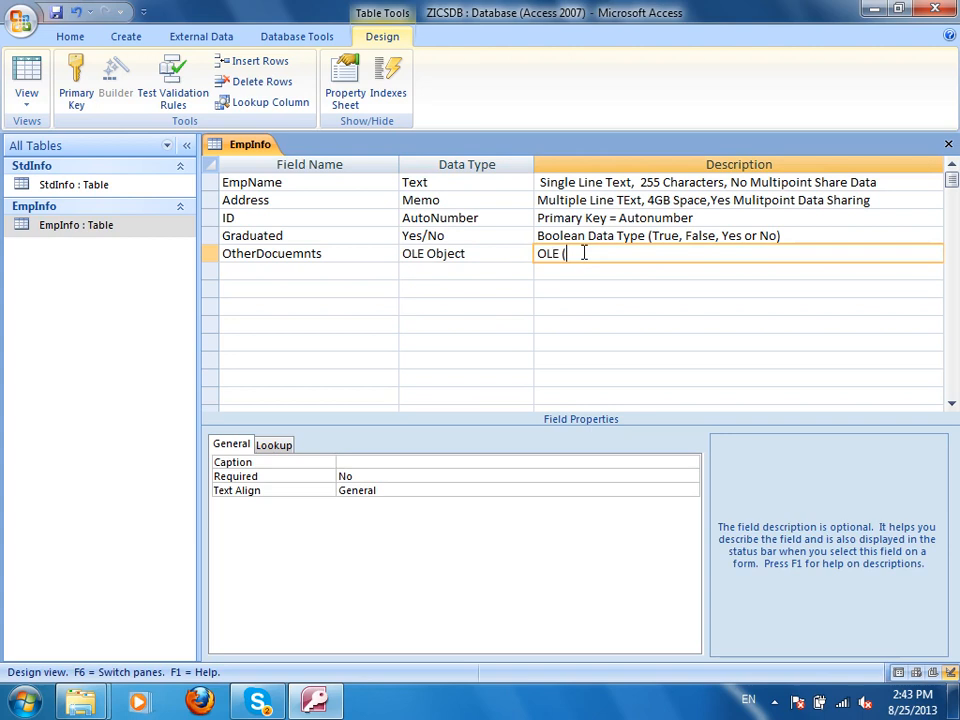
text(Object linking and Embeddig)
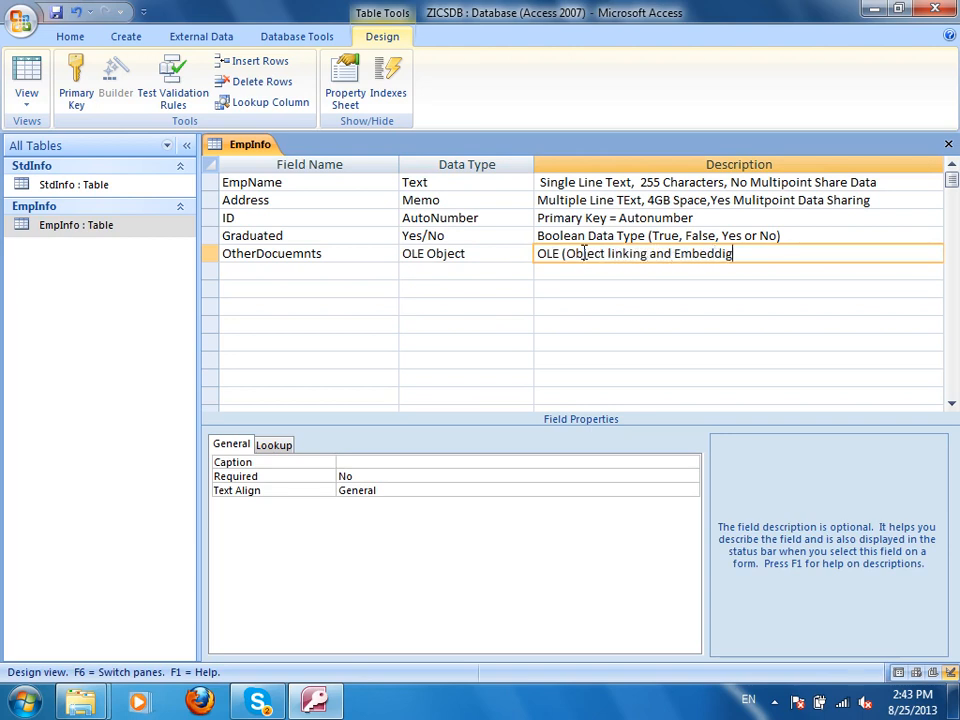
key(BackSpace)
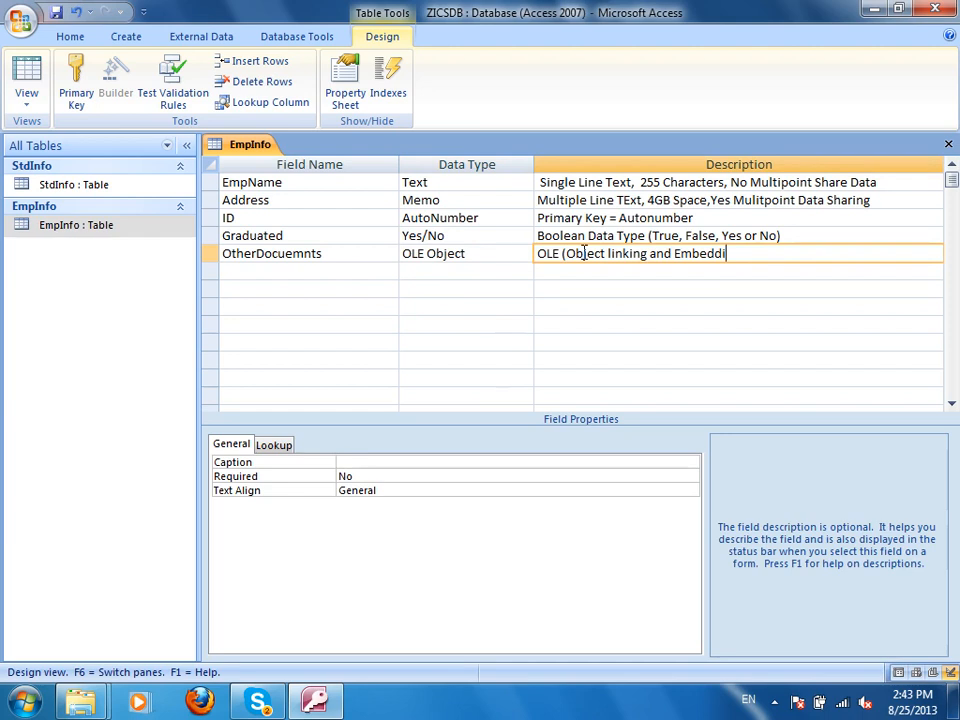
text(ng))
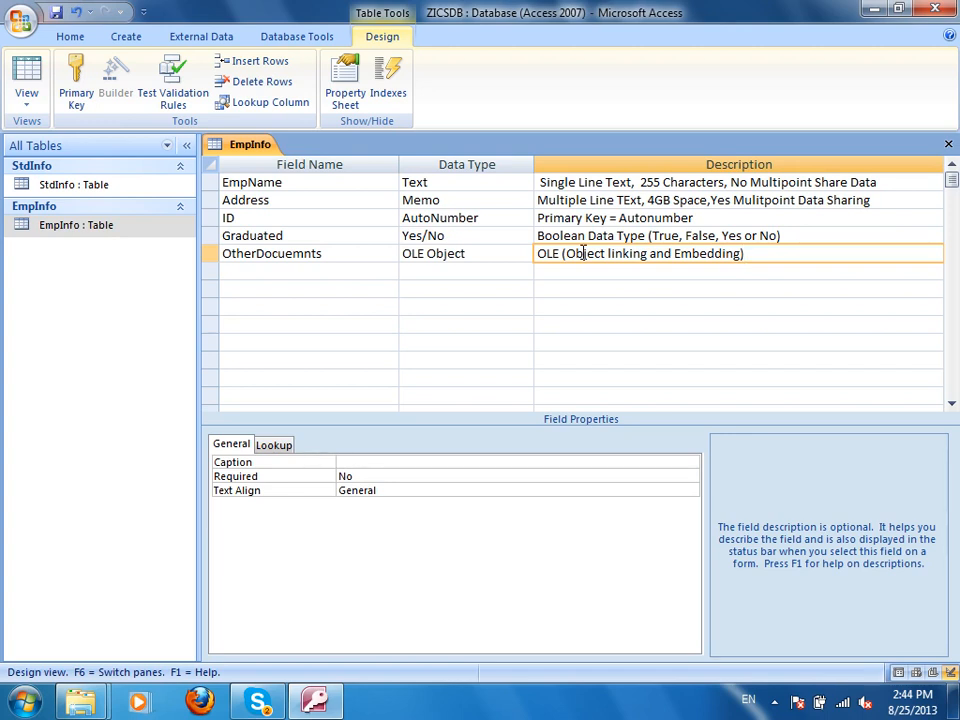
Launch Paint by running mspaint from the Windows Run box.
key(super+r)
text(mspai)
key(Down)
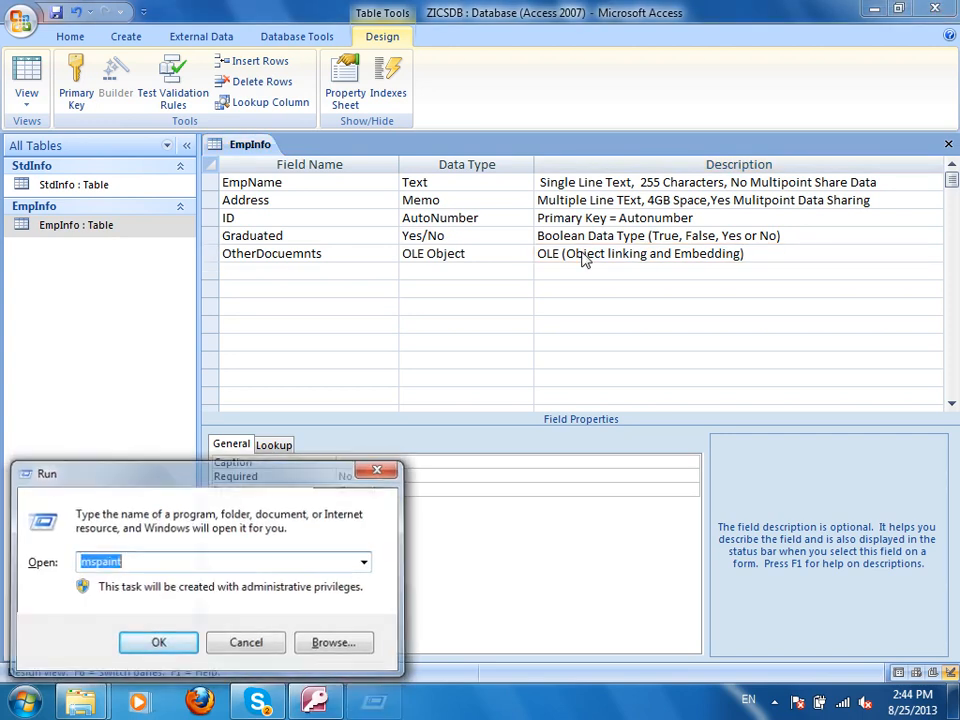
key(Return)
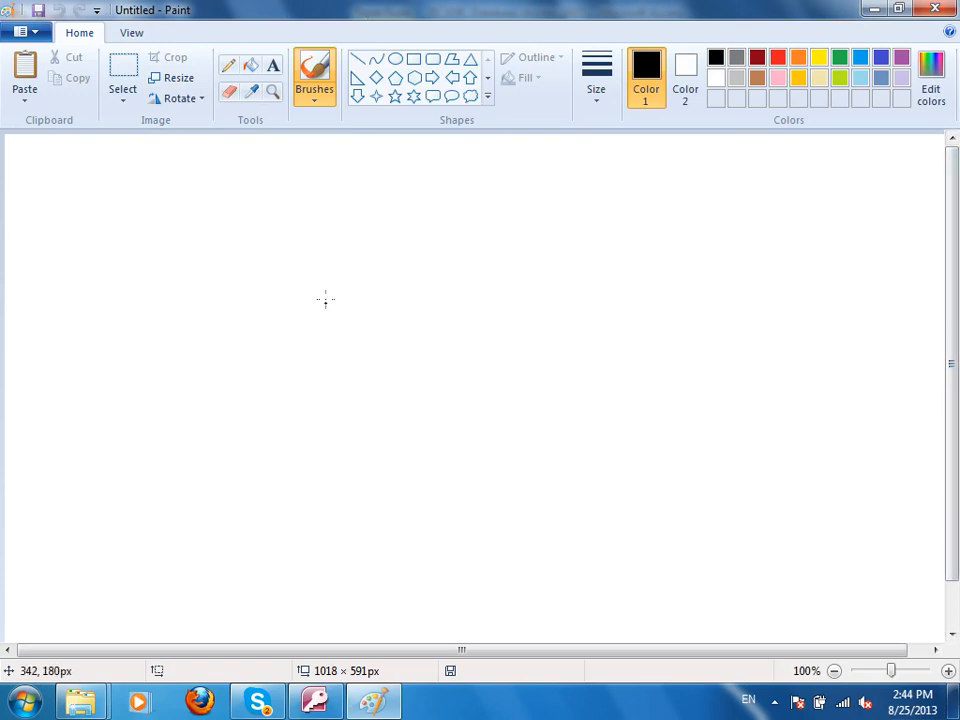
Choose a thicker brush size, draw a long box and handwrite a word inside it.
click(597, 96)
click(622, 224)
mouse_move(192, 233)
mouse_down()
mouse_move(799, 280)
mouse_move(232, 337)
mouse_up()
drag(165, 242, 169, 242)
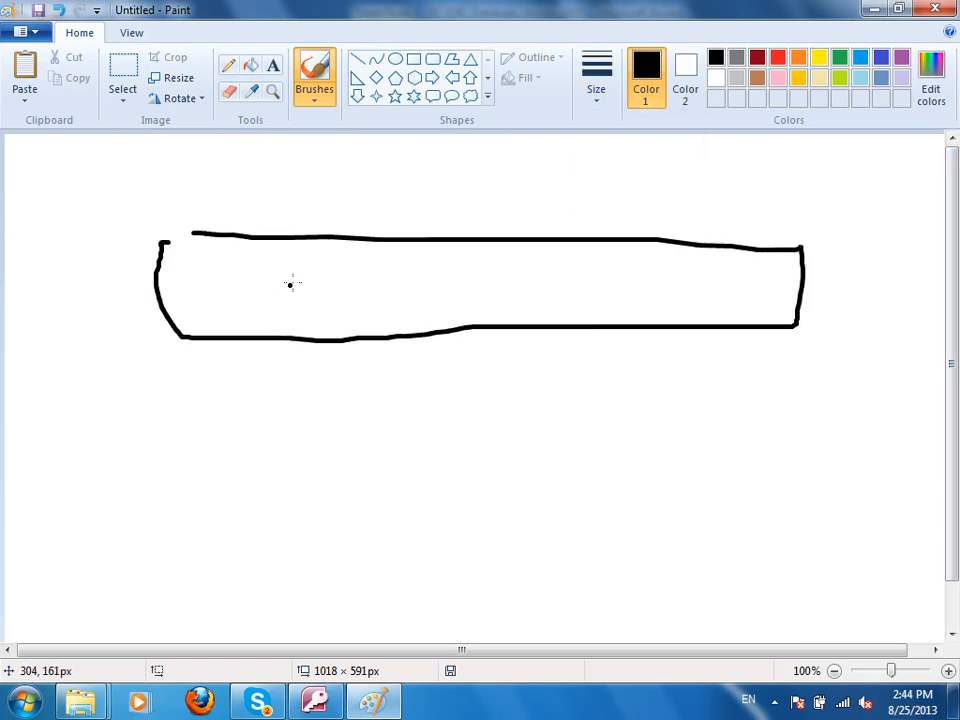
click(293, 288)
mouse_move(303, 269)
mouse_down()
mouse_move(306, 305)
mouse_move(335, 304)
mouse_up()
drag(352, 285, 360, 303)
drag(382, 281, 383, 300)
mouse_move(405, 277)
mouse_down()
mouse_move(411, 298)
mouse_move(486, 298)
mouse_up()
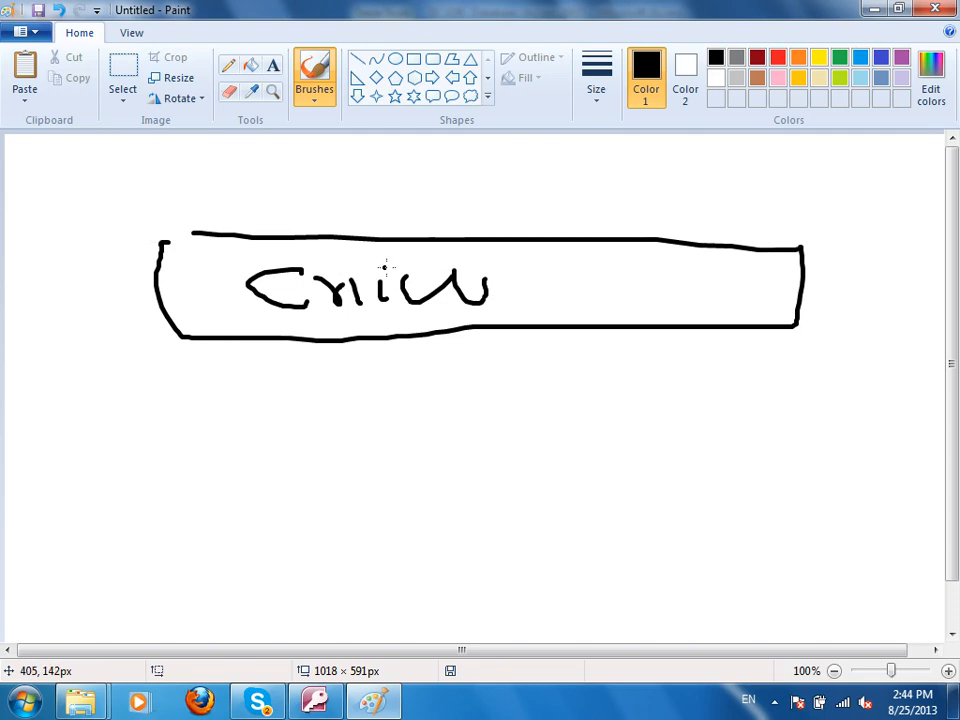
Add a small box above and another at the right, connect them, and circle the word.
drag(384, 267, 457, 196)
mouse_move(377, 164)
mouse_down()
mouse_move(397, 160)
mouse_move(511, 201)
mouse_move(360, 196)
mouse_move(366, 170)
mouse_up()
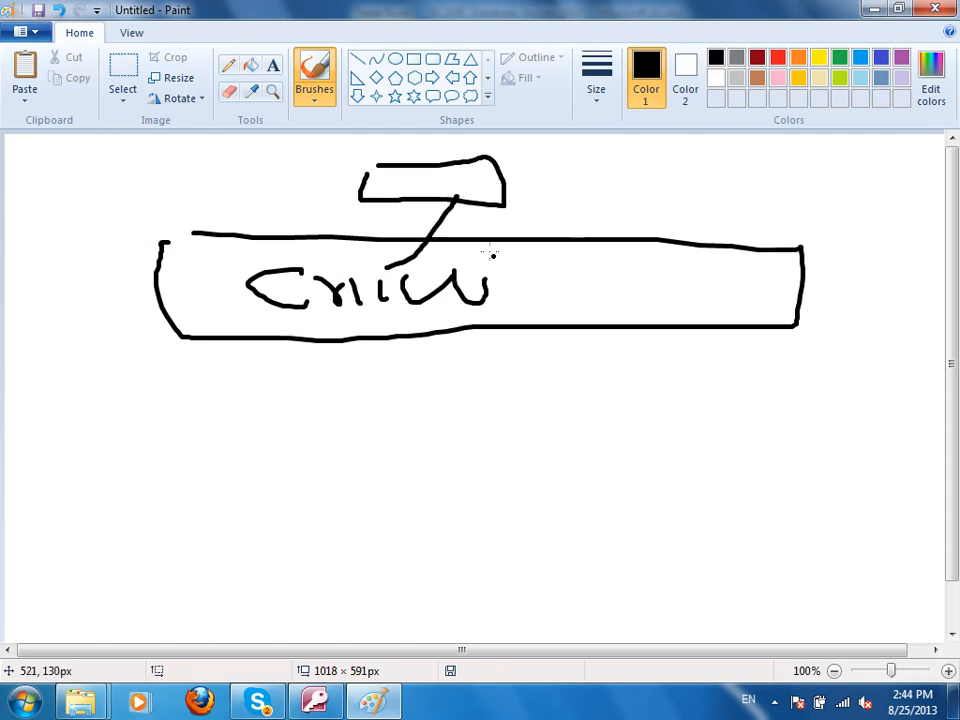
mouse_move(486, 262)
mouse_down()
mouse_move(339, 232)
mouse_move(405, 342)
mouse_move(472, 268)
mouse_up()
mouse_move(836, 252)
mouse_down()
mouse_move(904, 306)
mouse_move(783, 250)
mouse_up()
mouse_move(880, 283)
mouse_down()
mouse_move(773, 237)
mouse_move(684, 294)
mouse_move(513, 260)
mouse_move(478, 178)
mouse_move(510, 190)
mouse_up()
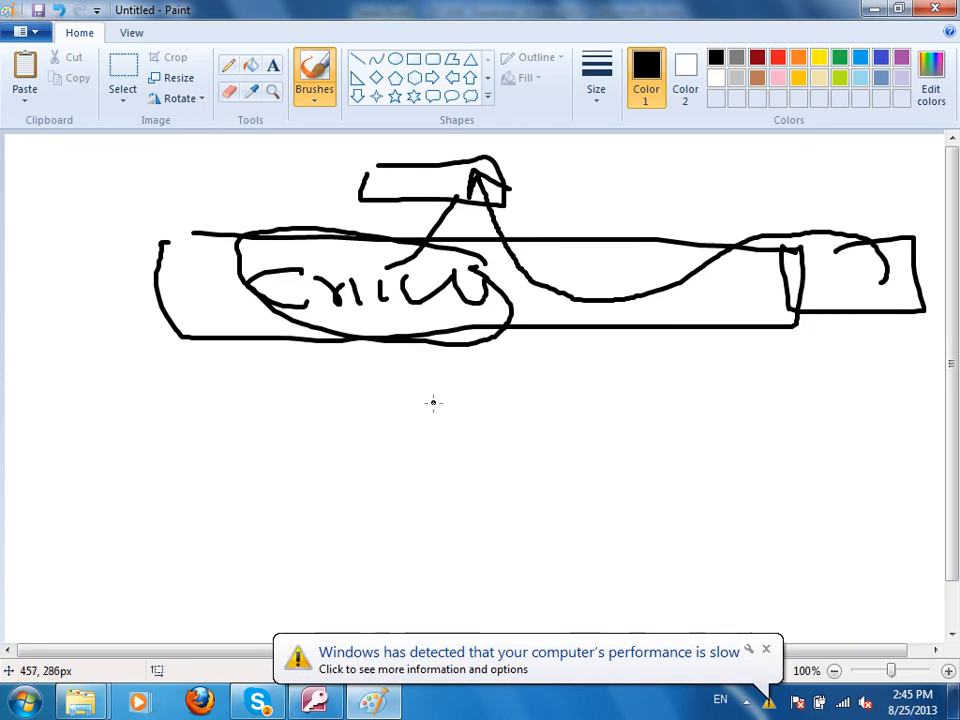
Draw an arrow down to the word 'out', then close Paint without saving.
drag(383, 325, 396, 415)
drag(367, 377, 410, 391)
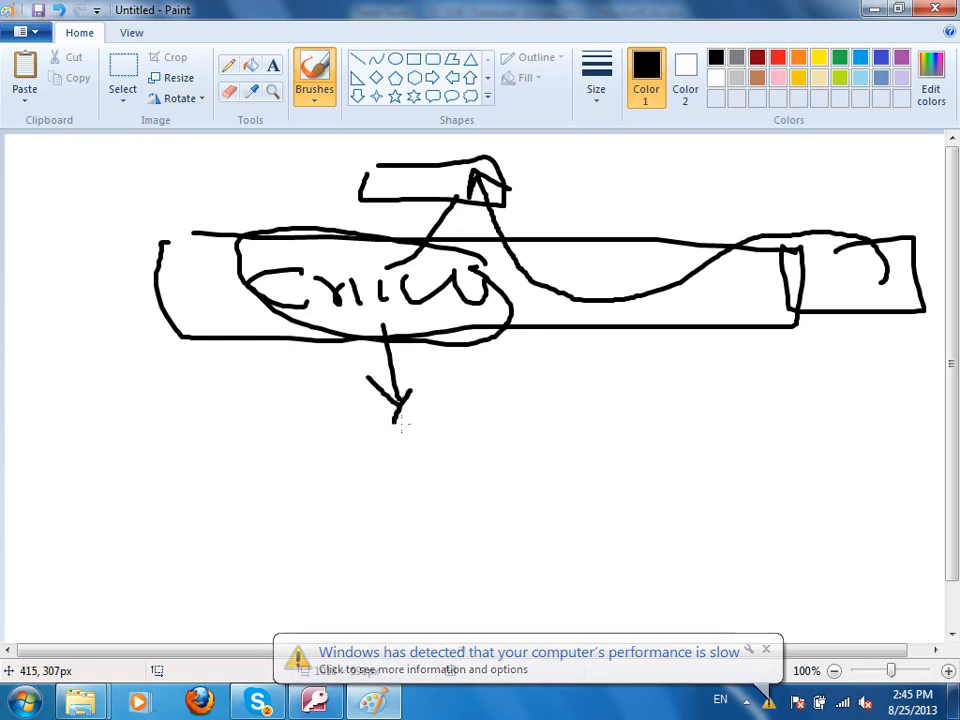
drag(447, 452, 421, 438)
drag(493, 448, 528, 452)
drag(566, 412, 577, 465)
drag(522, 438, 612, 436)
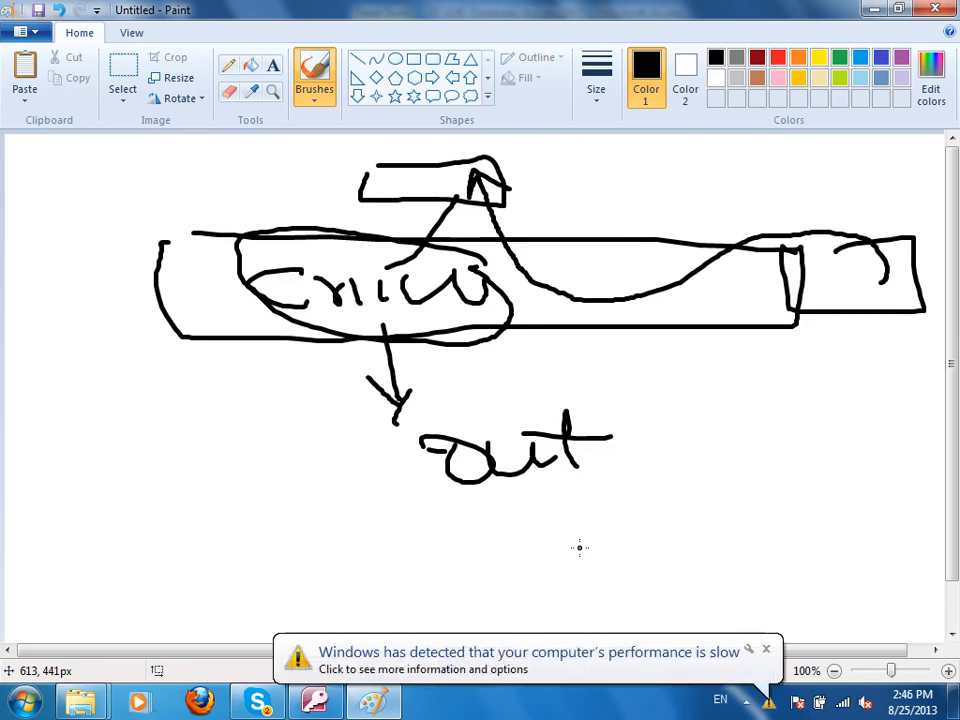
click(936, 9)
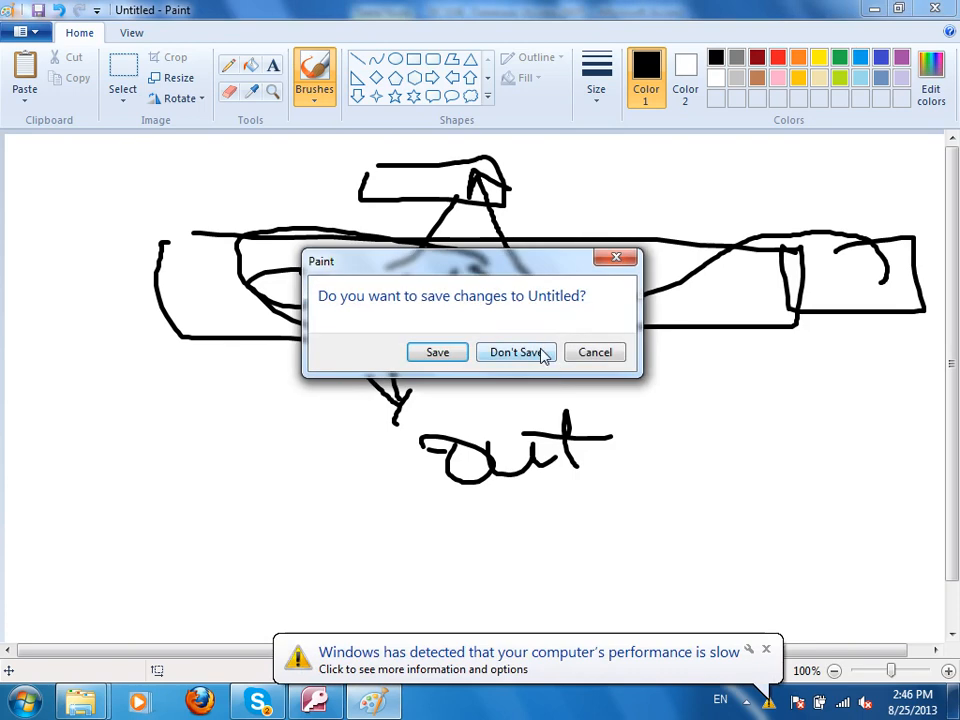
click(544, 355)
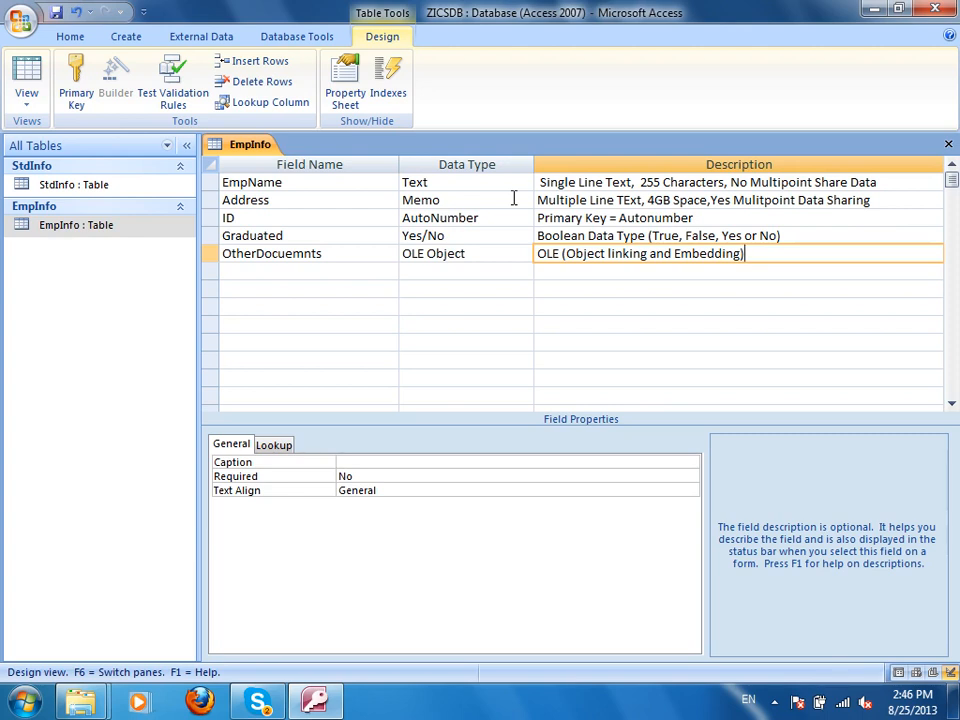
Save EmpInfo, switch to Datasheet view, and start Insert Object on the first OtherDocue cell.
click(57, 14)
click(27, 75)
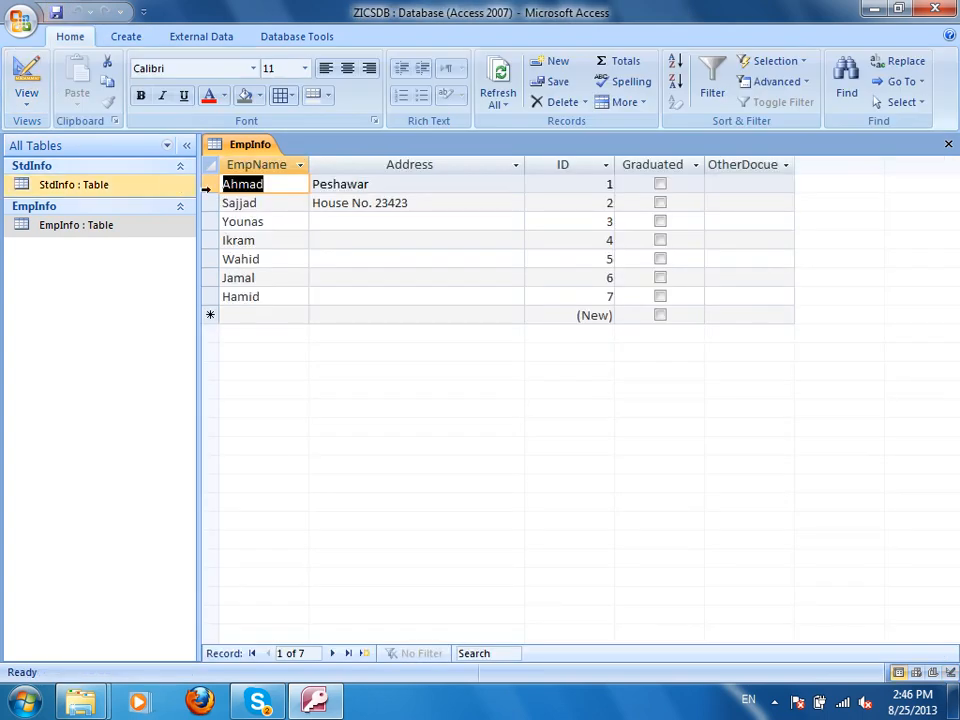
click(749, 190)
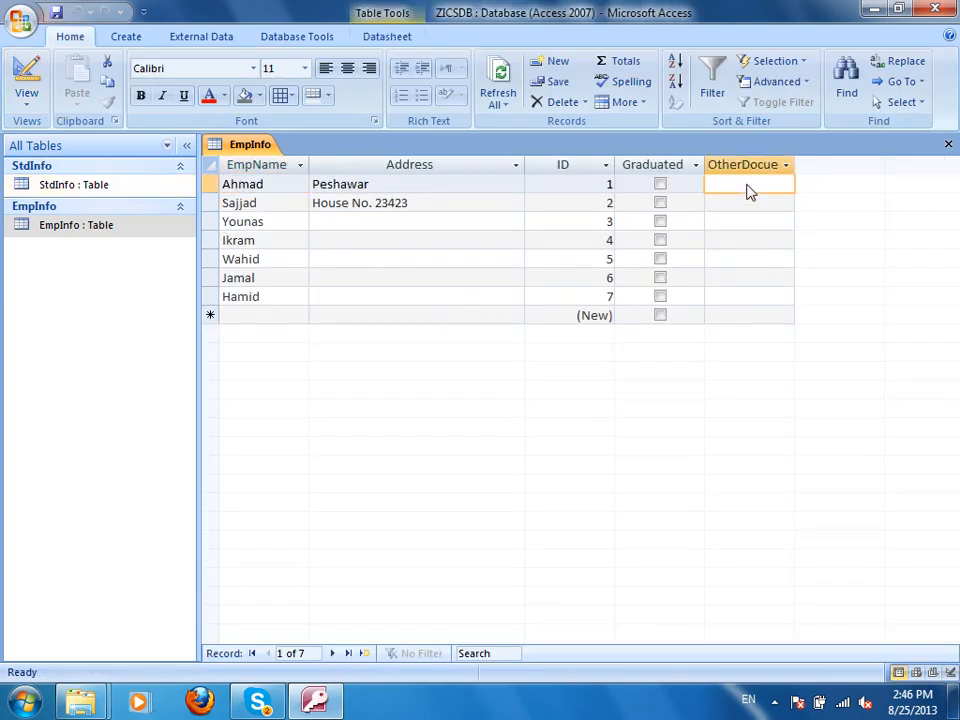
right_click(749, 190)
click(633, 350)
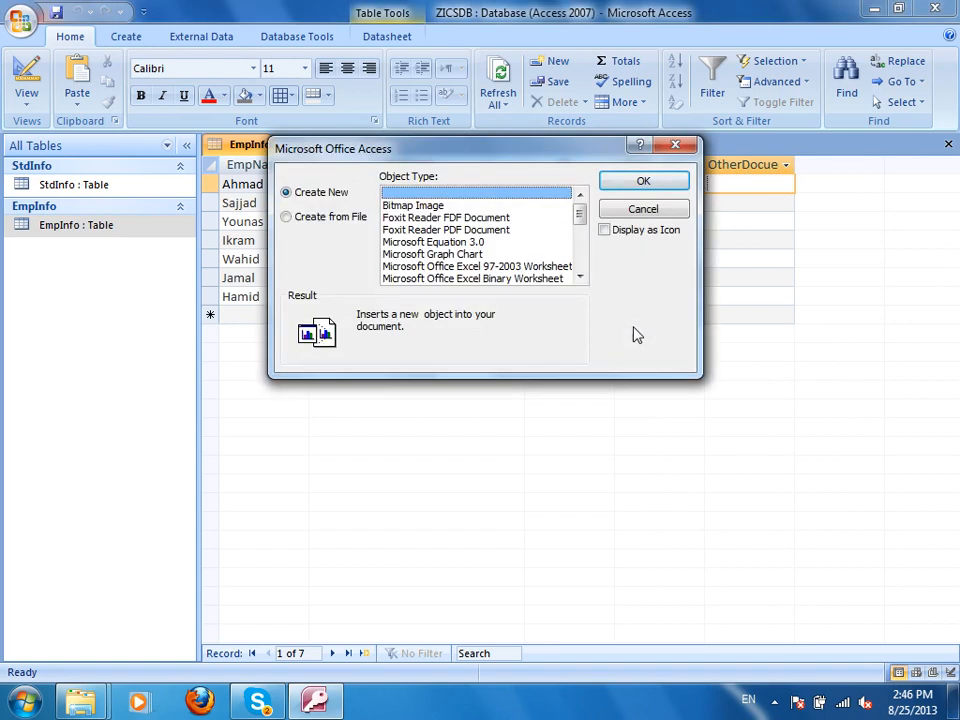
Embed Chrysanthemum.jpg from Pictures > Sample Pictures into Ahmad's OtherDocue field using Create from File.
click(340, 220)
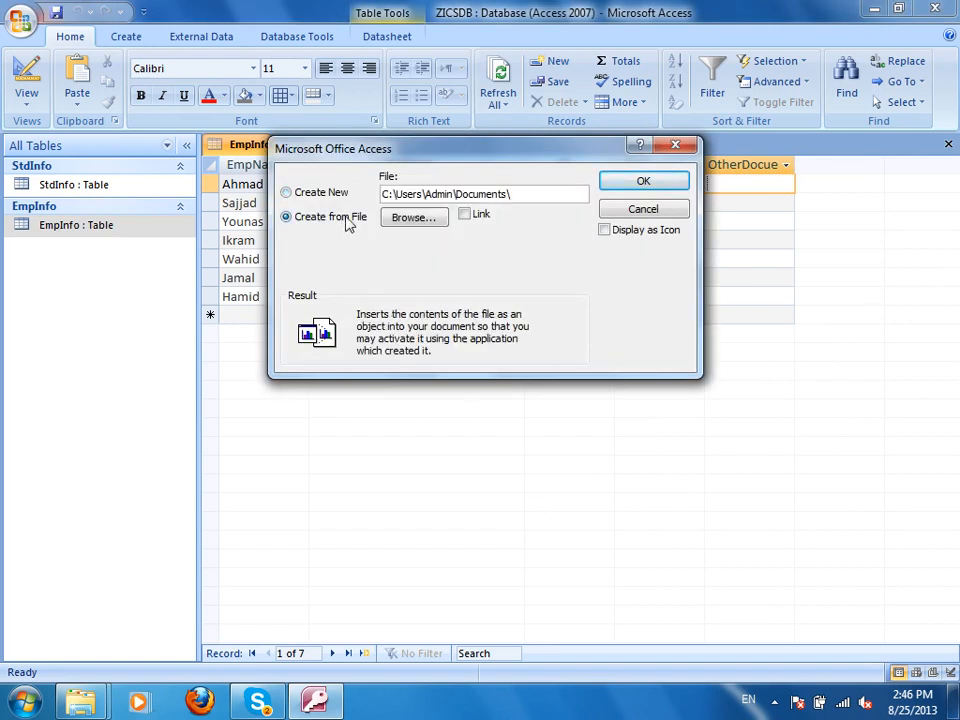
click(466, 215)
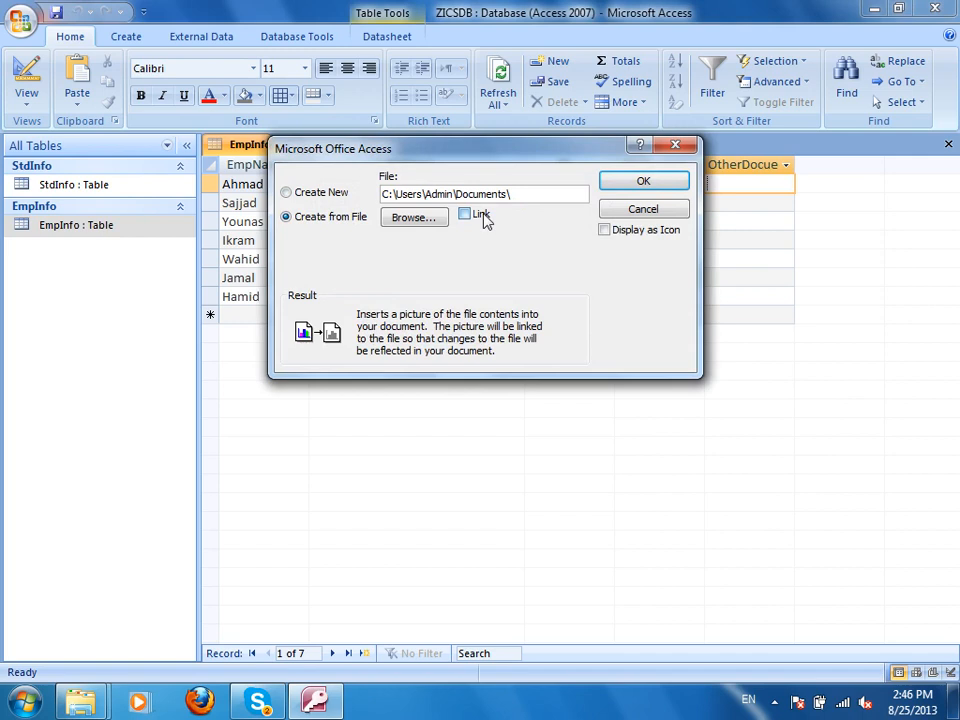
click(416, 219)
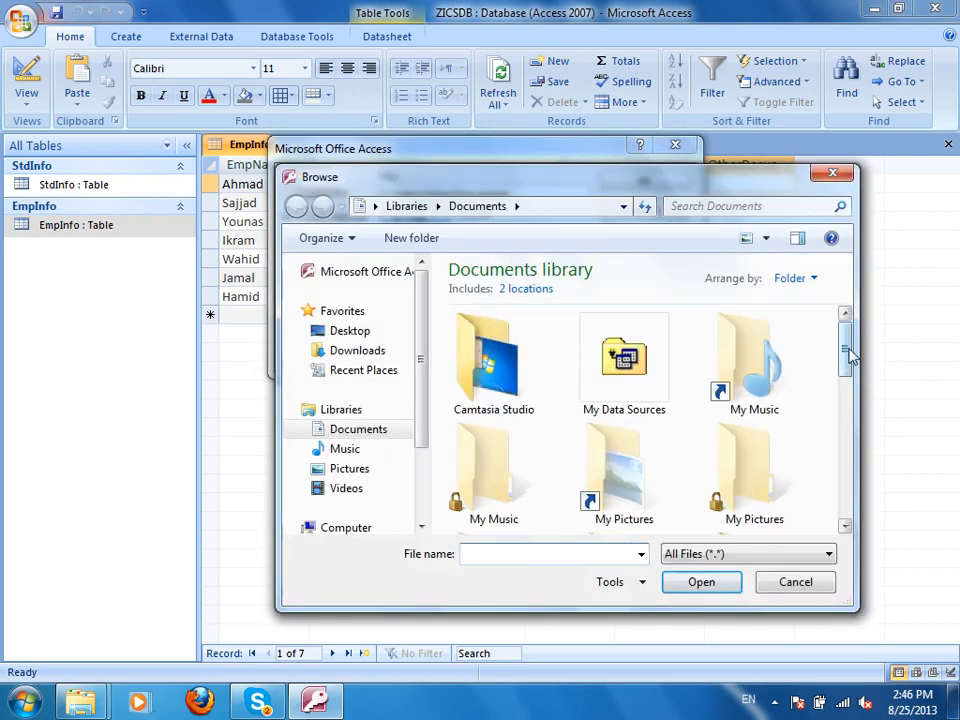
mouse_move(849, 356)
mouse_down()
mouse_move(851, 448)
mouse_move(851, 364)
mouse_up()
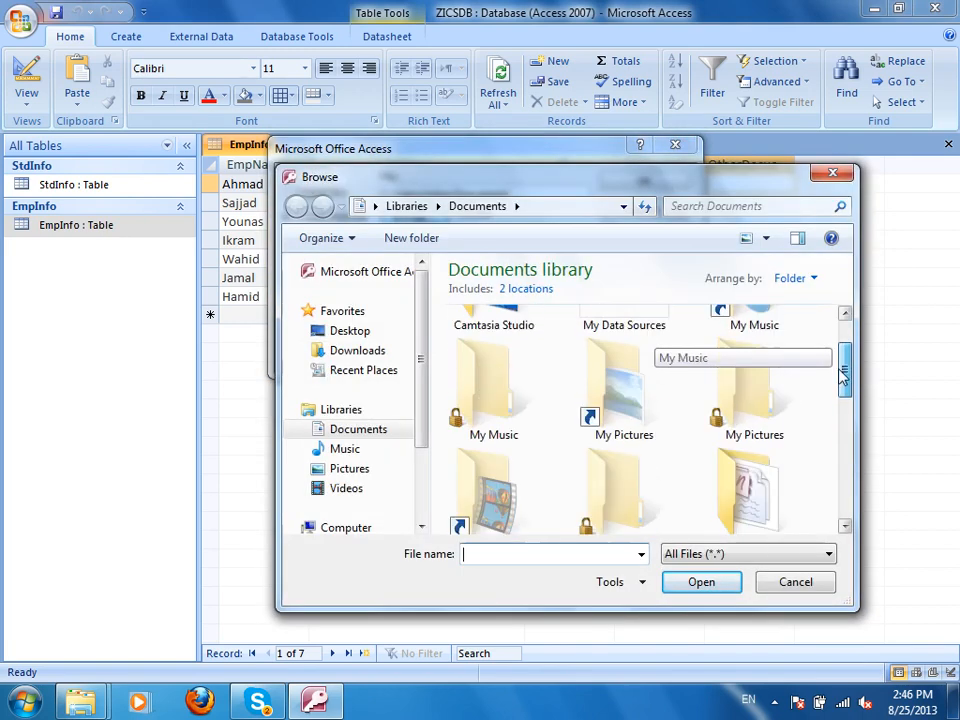
click(796, 581)
click(466, 215)
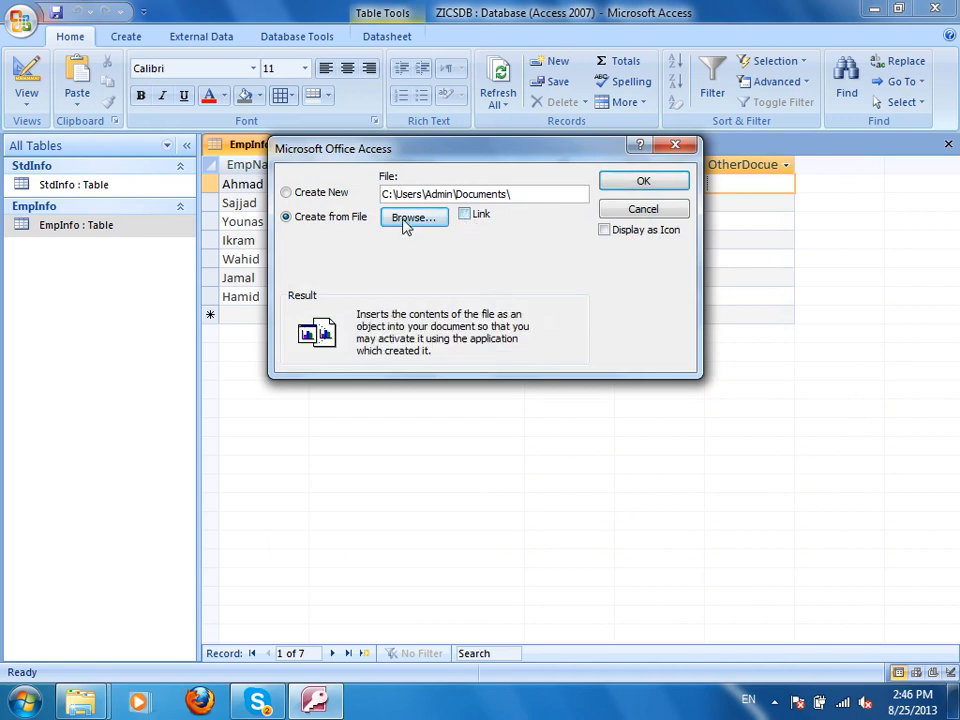
click(407, 220)
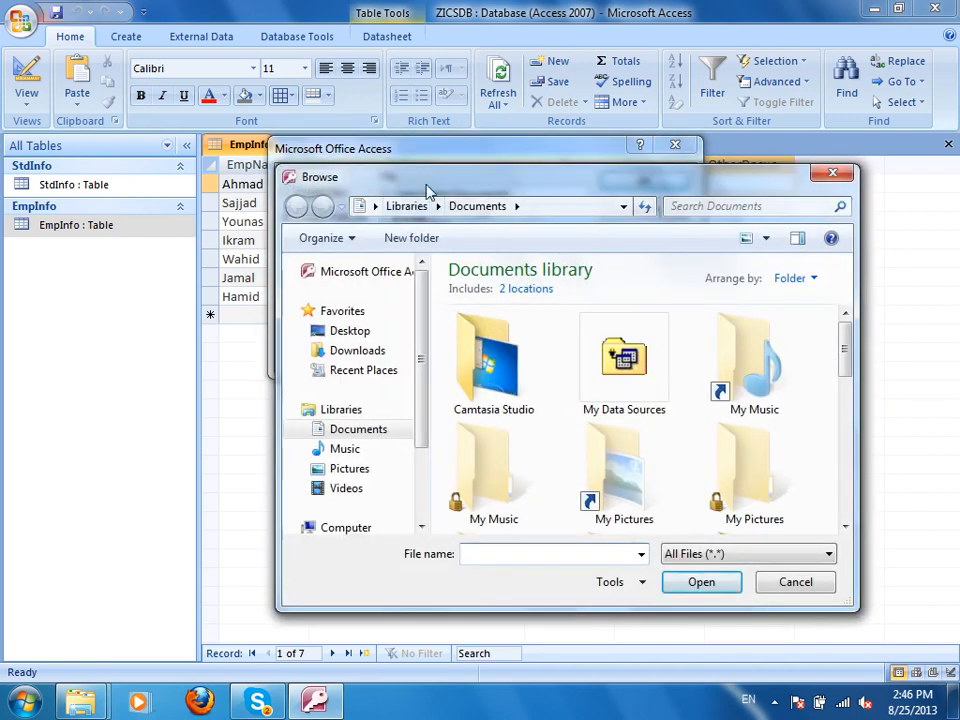
drag(420, 360, 428, 452)
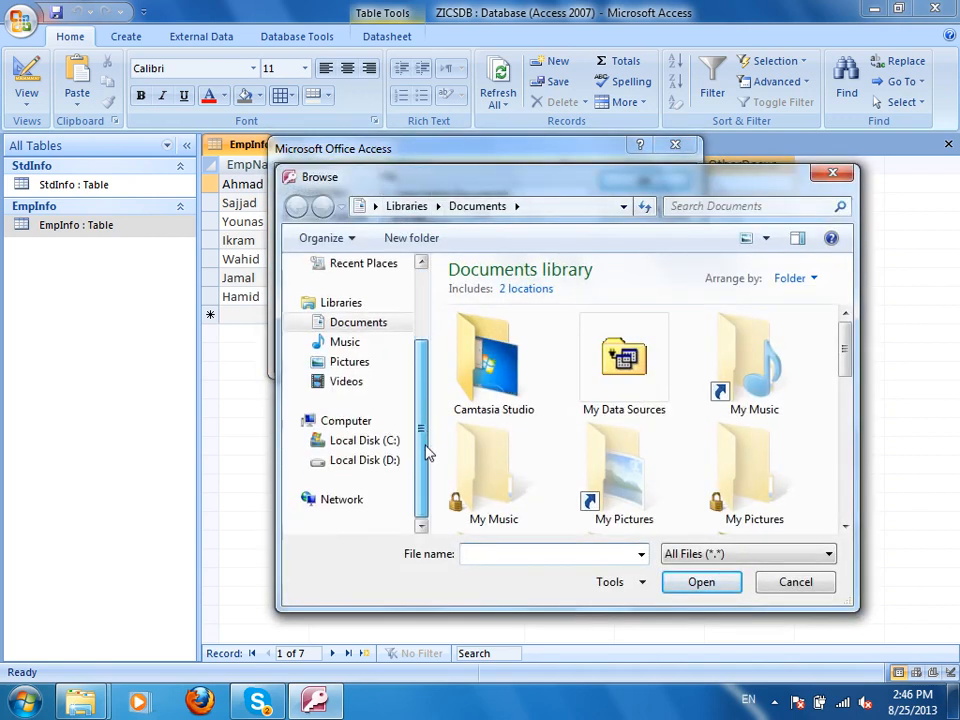
click(349, 364)
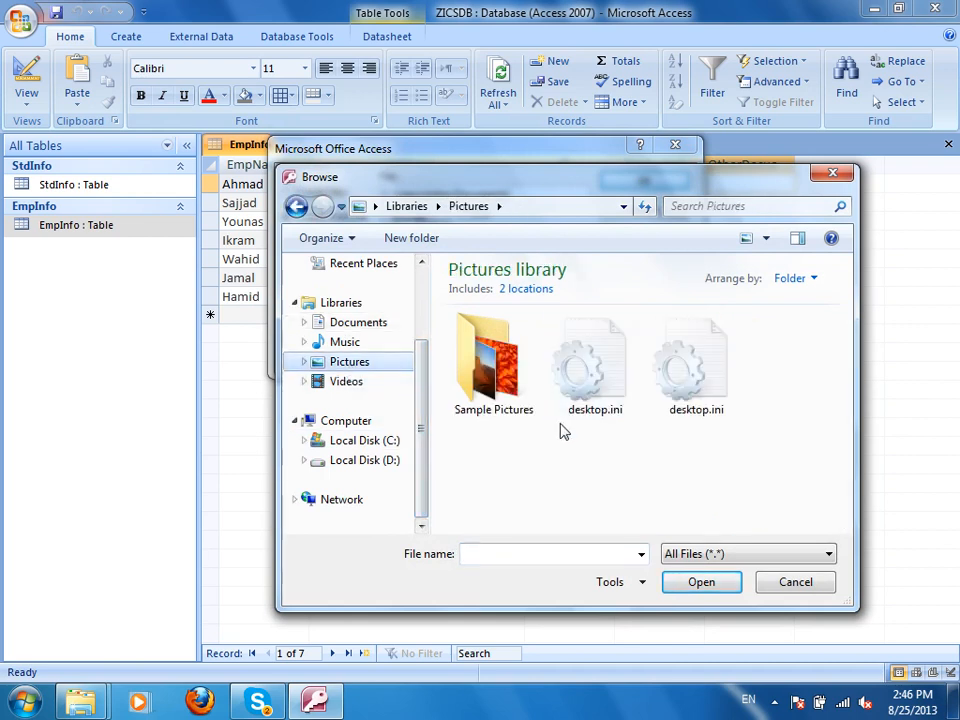
double_click(488, 362)
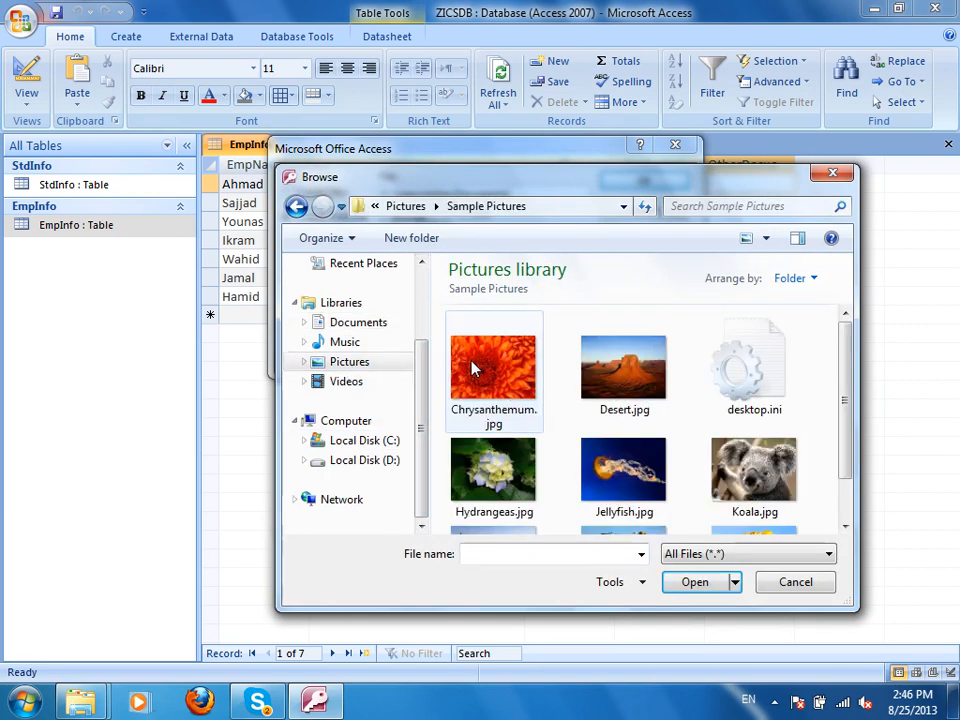
double_click(516, 383)
click(648, 180)
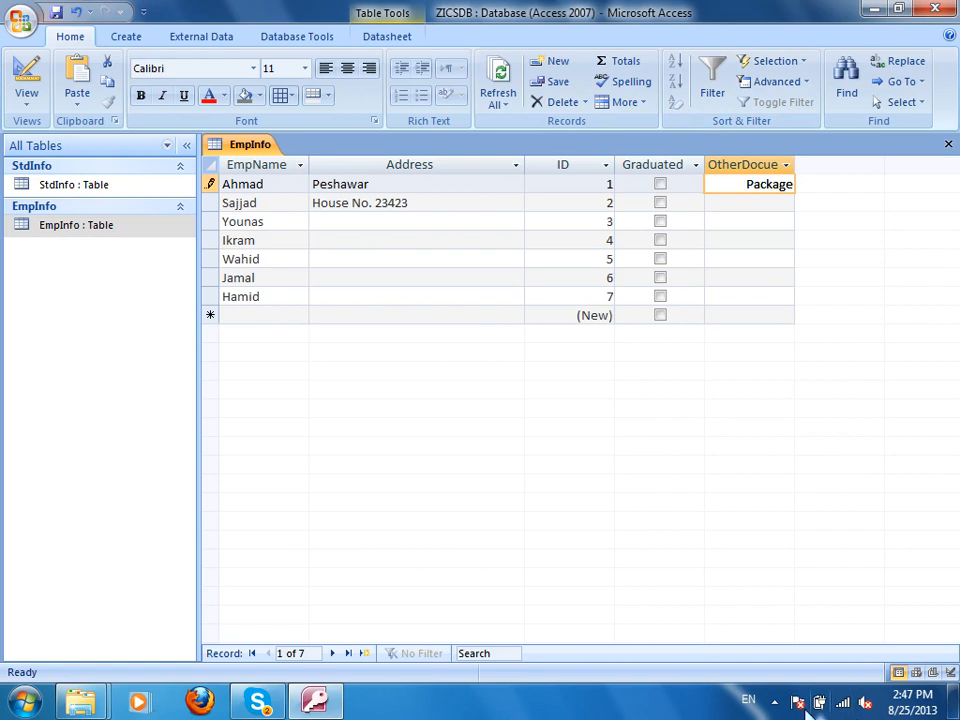
View the embedded Chrysanthemum picture in Windows Photo Viewer, close it, and save the record.
click(774, 703)
click(773, 575)
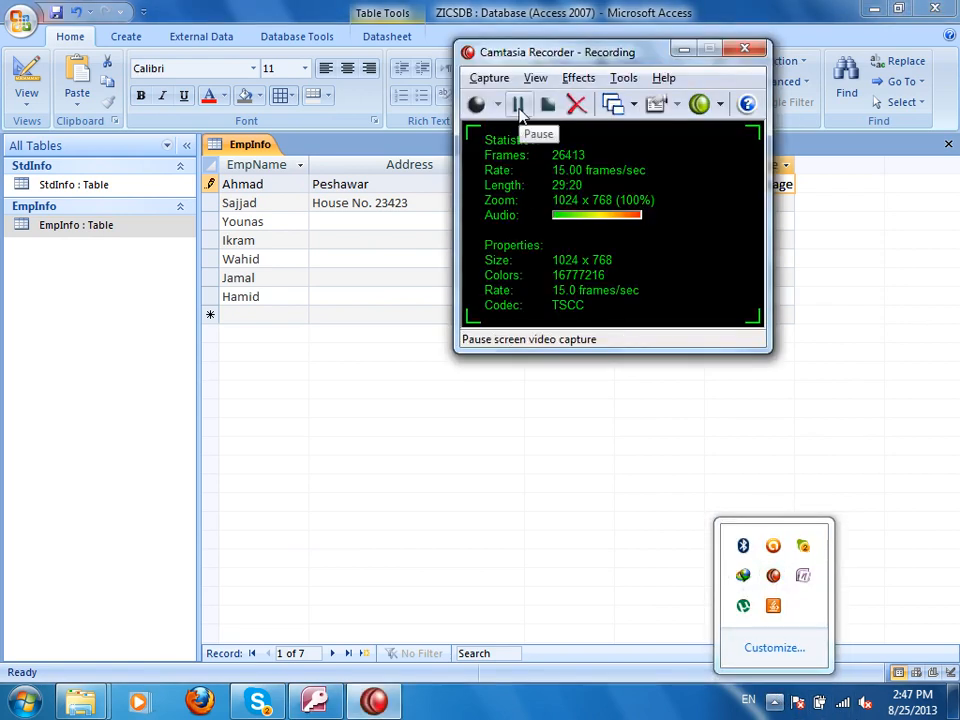
click(683, 50)
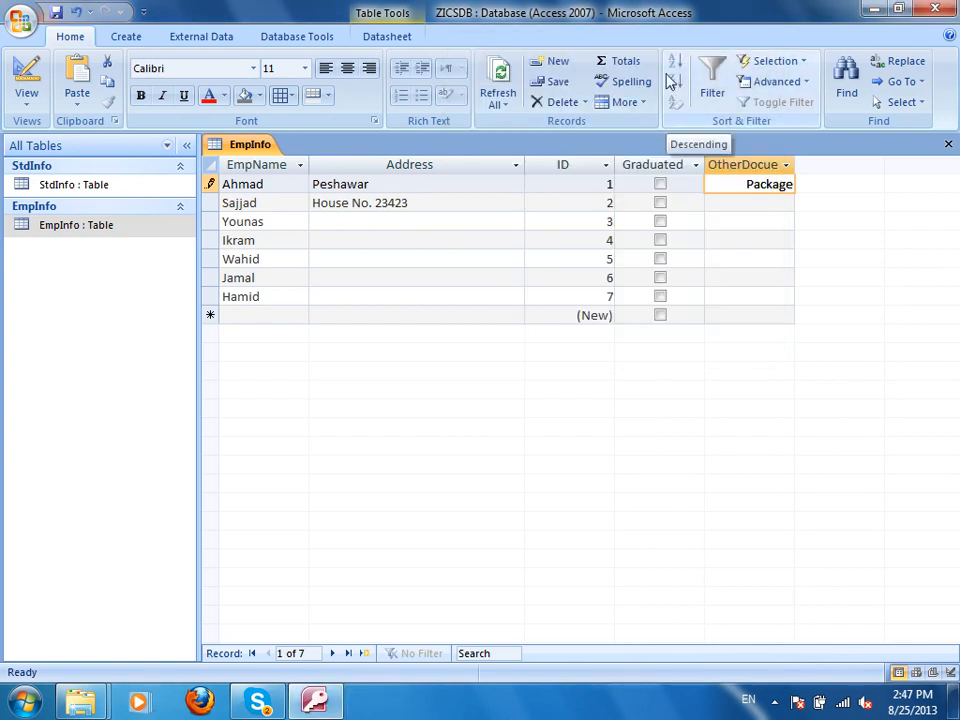
double_click(755, 195)
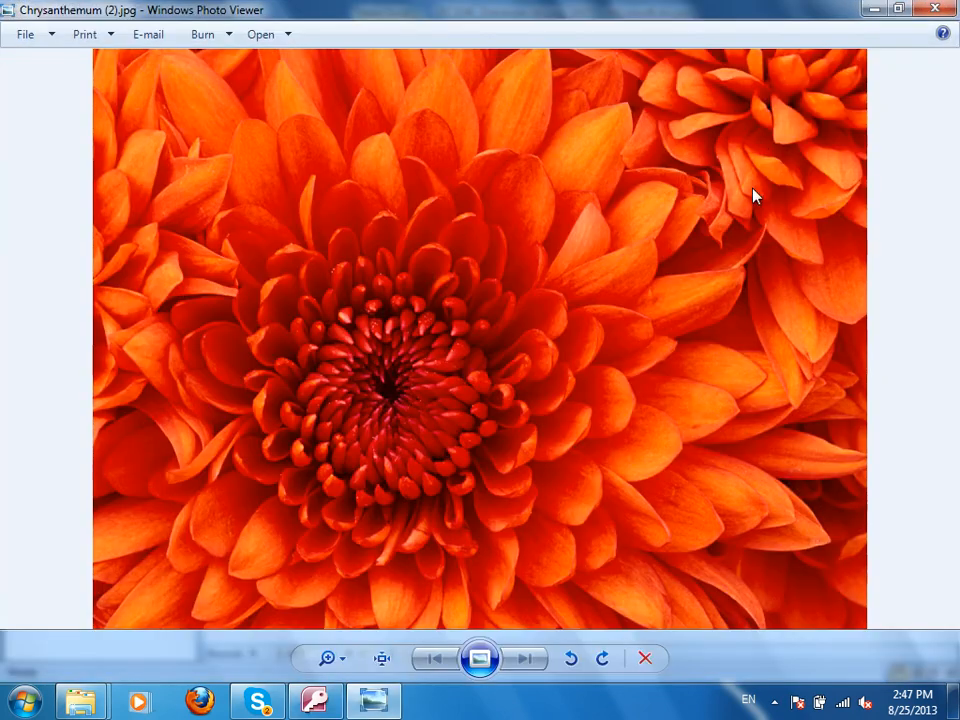
click(935, 9)
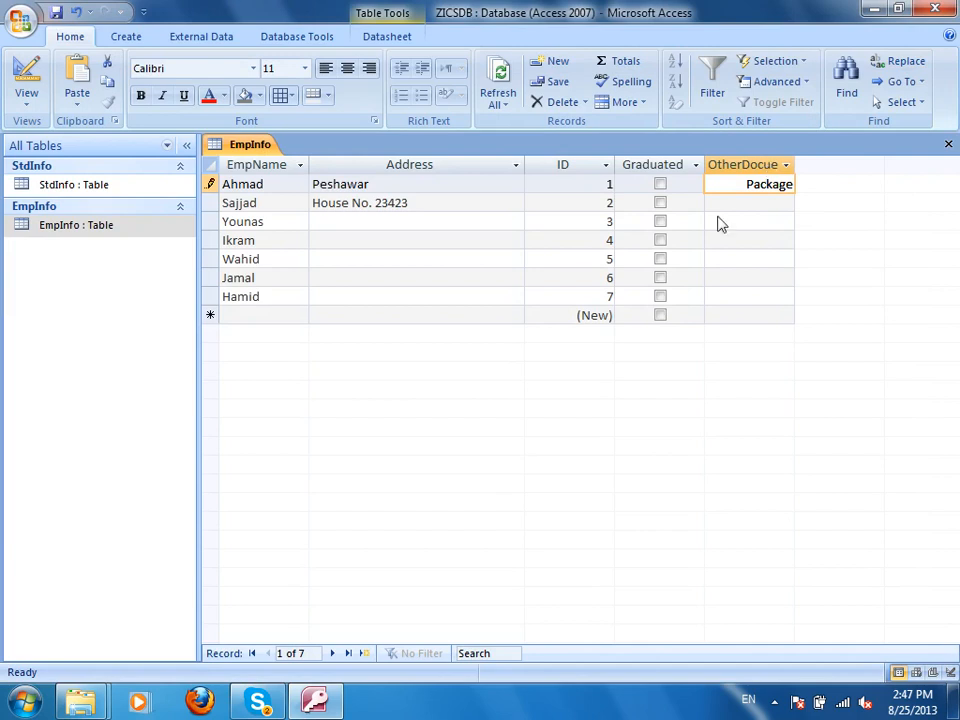
key(ctrl+s)
Select several Address cells, then close and reopen the EmpInfo table.
click(500, 242)
drag(382, 240, 374, 268)
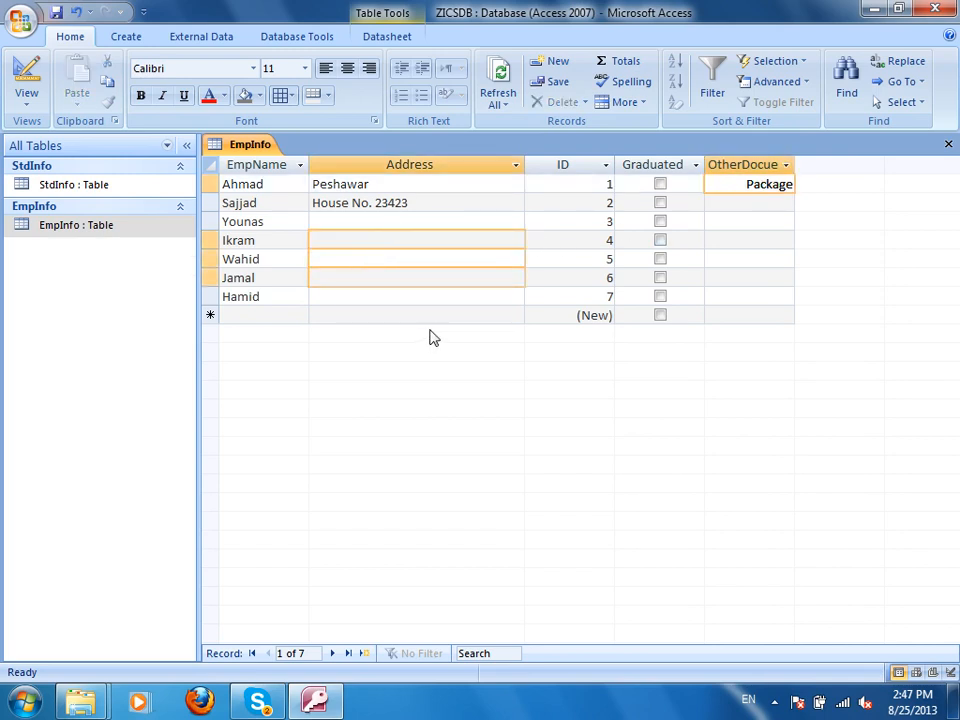
key(ctrl+w)
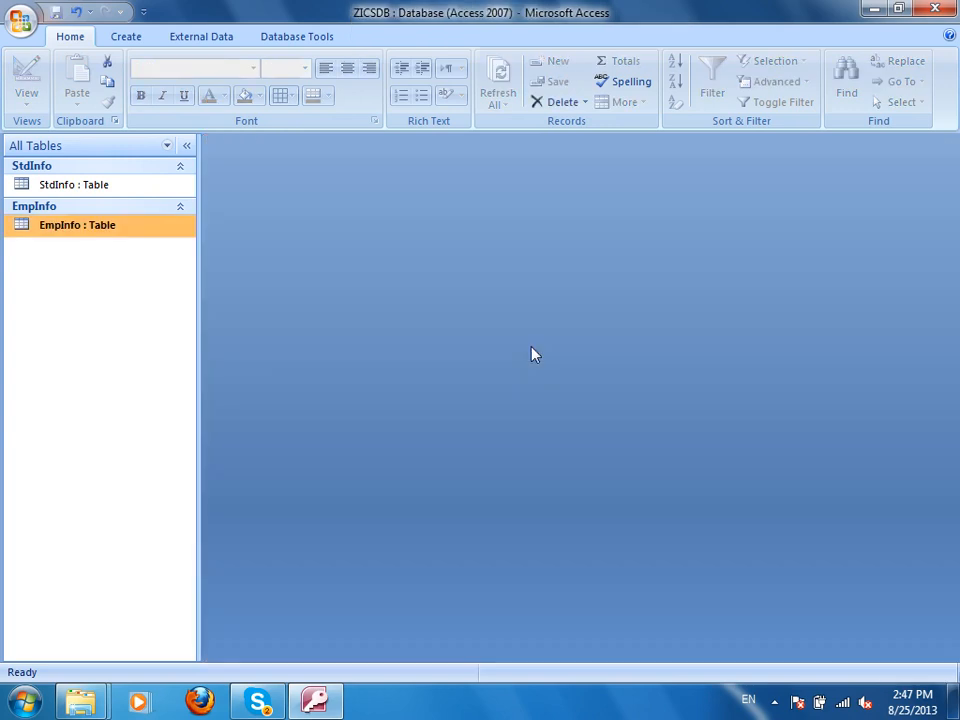
double_click(78, 229)
Enter 'In Process Automation' as Younas's address and switch to Design view.
click(394, 223)
text(In)
key(ctrl+p)
key(Escape)
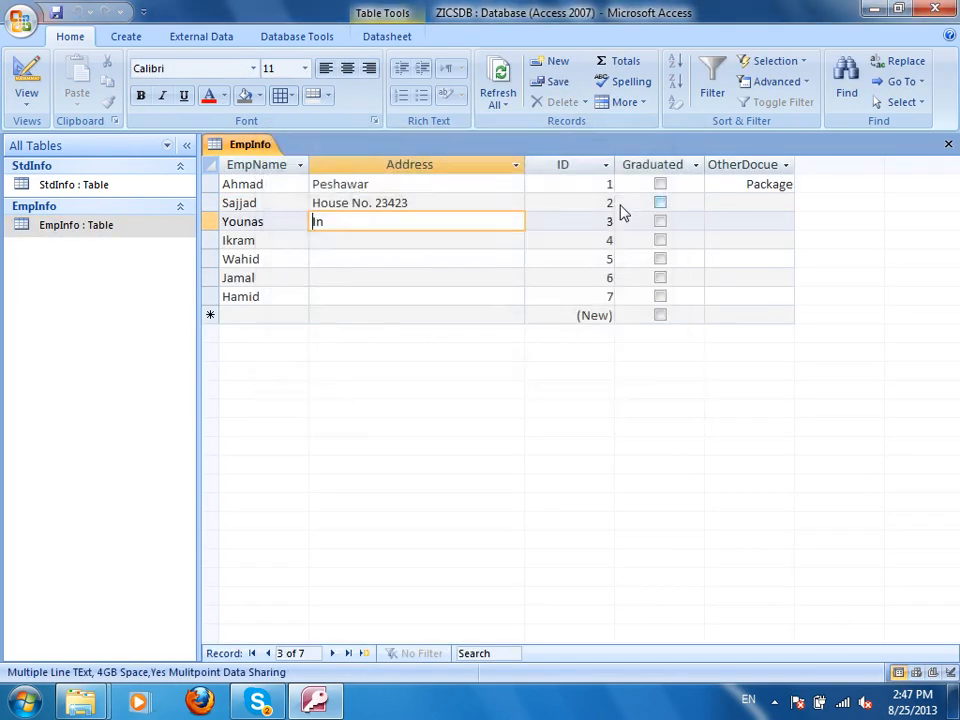
text(Process Automation)
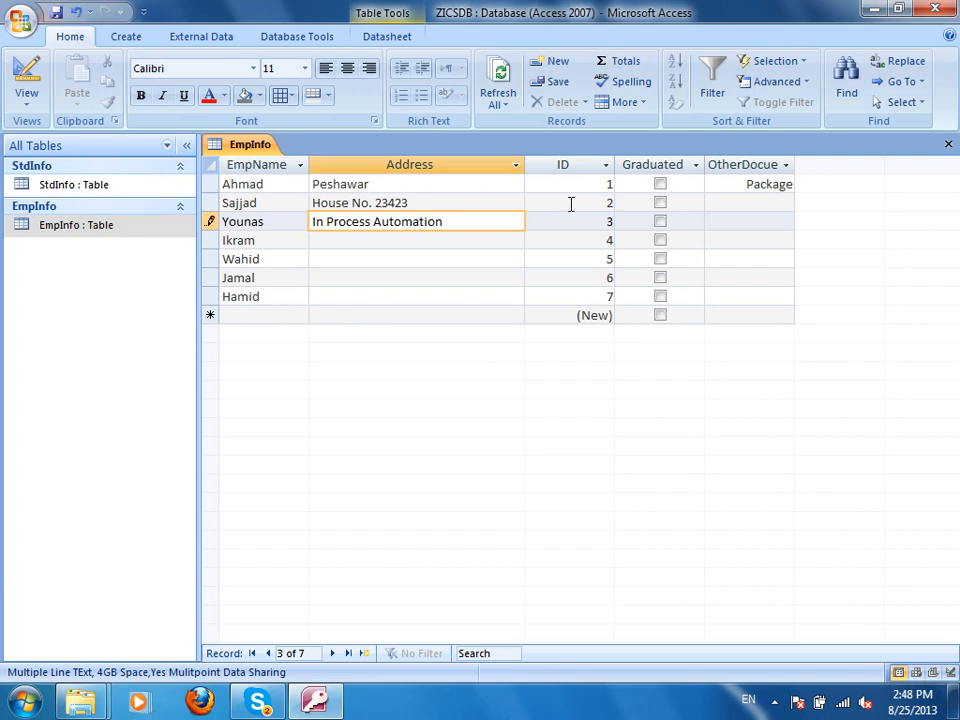
click(27, 72)
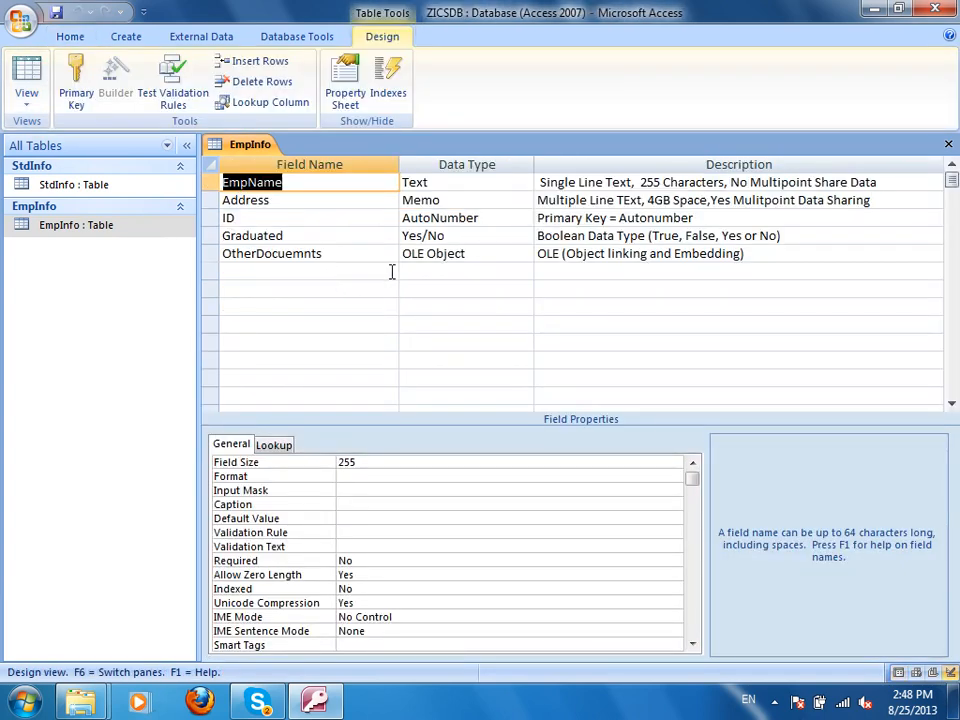
Add a sixth field named File with Hyperlink type, save, and return to the datasheet.
click(495, 273)
click(524, 272)
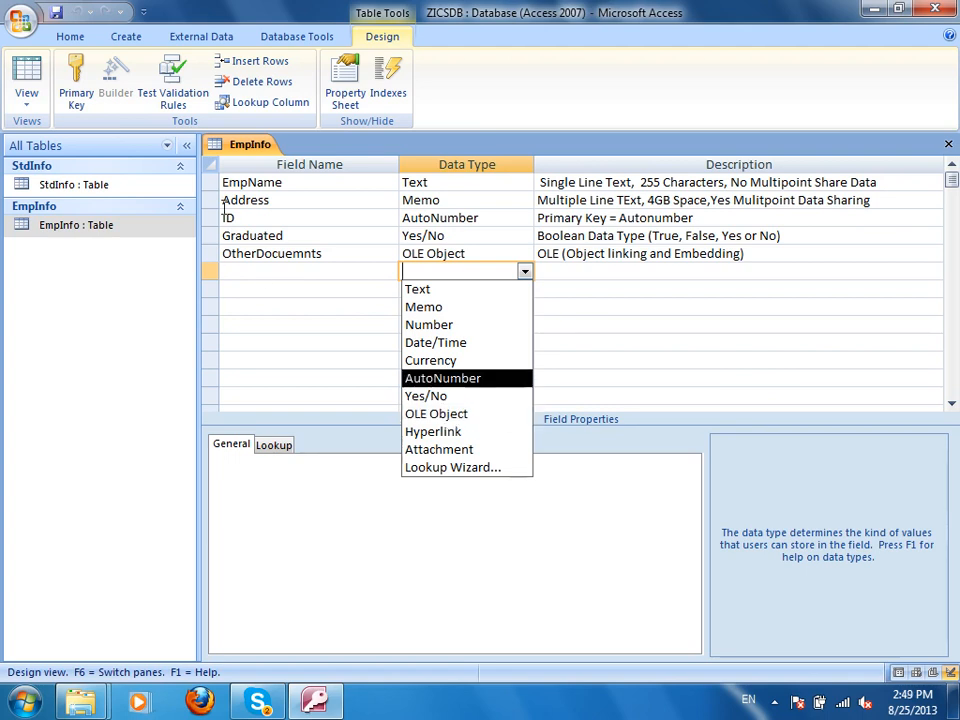
click(255, 272)
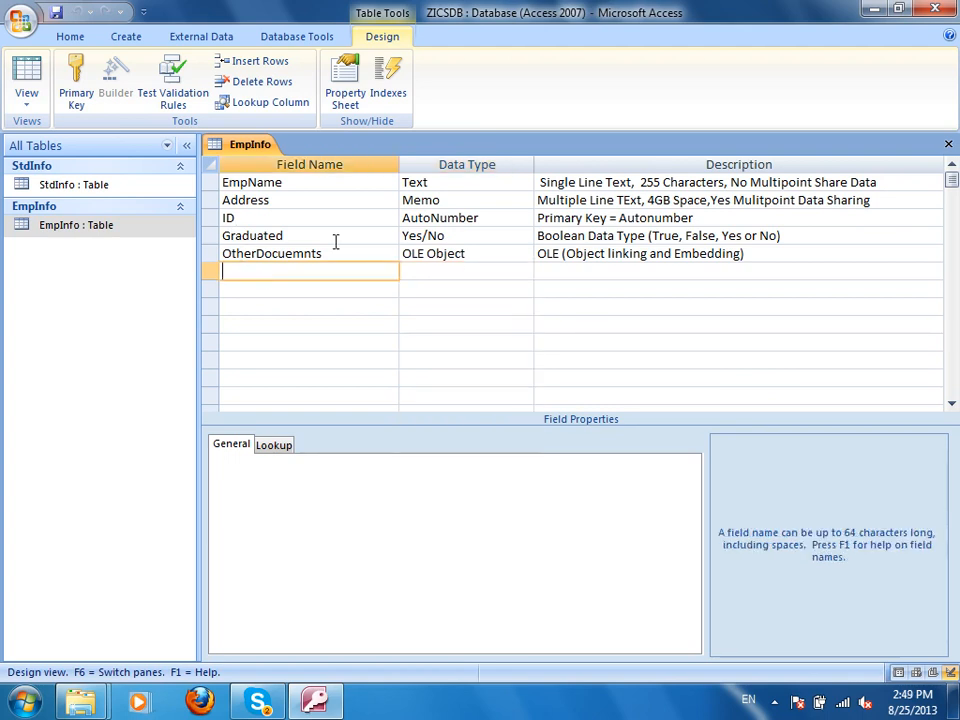
text(File)
key(Tab)
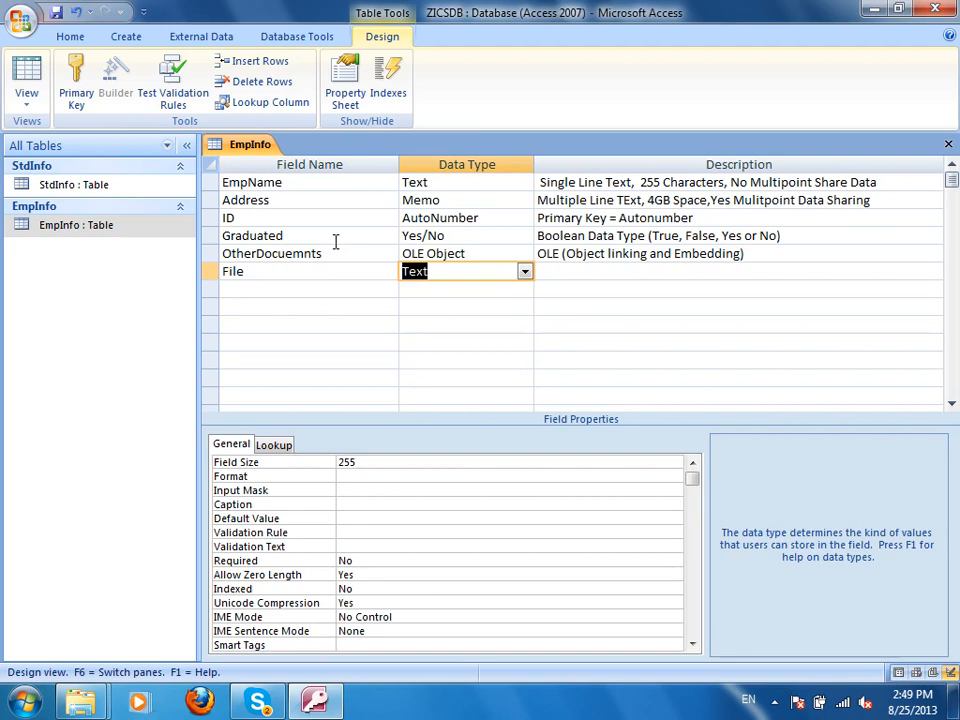
click(524, 272)
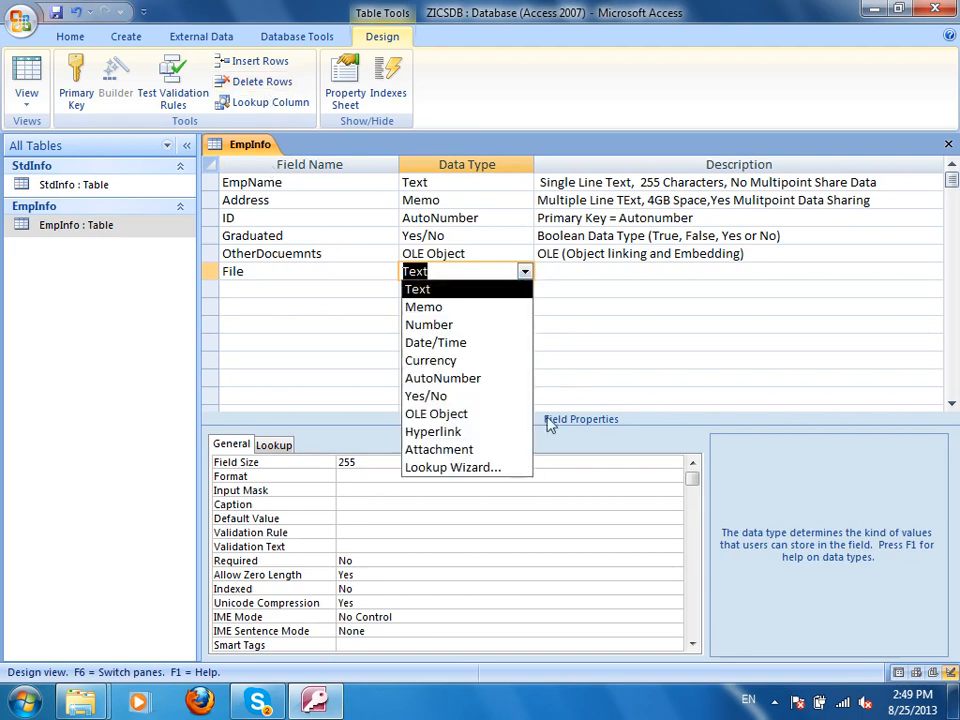
click(488, 450)
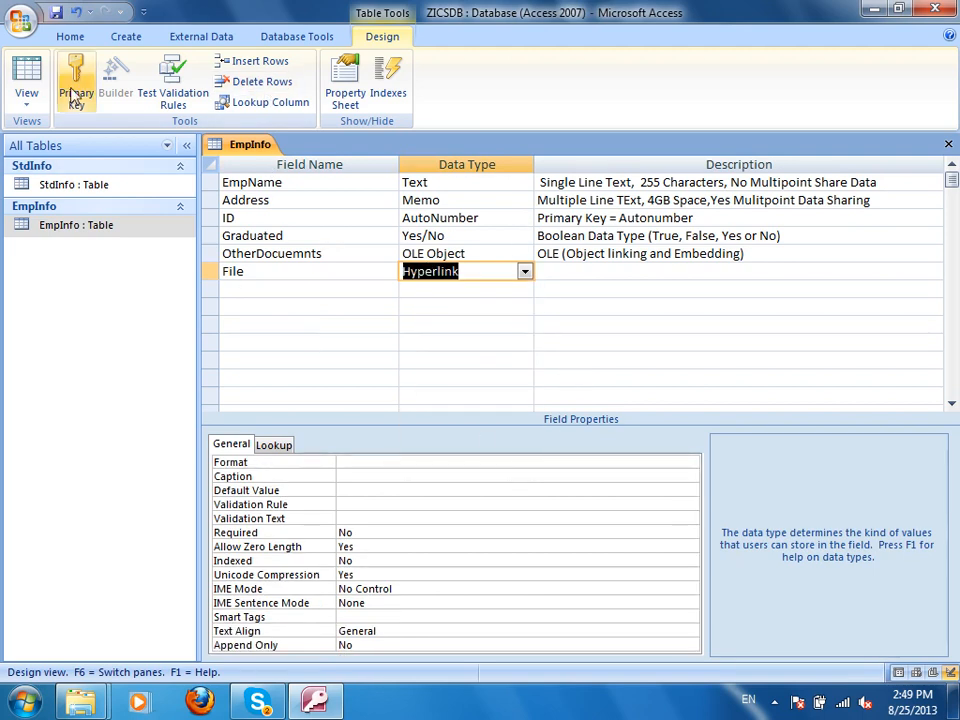
click(57, 13)
click(28, 80)
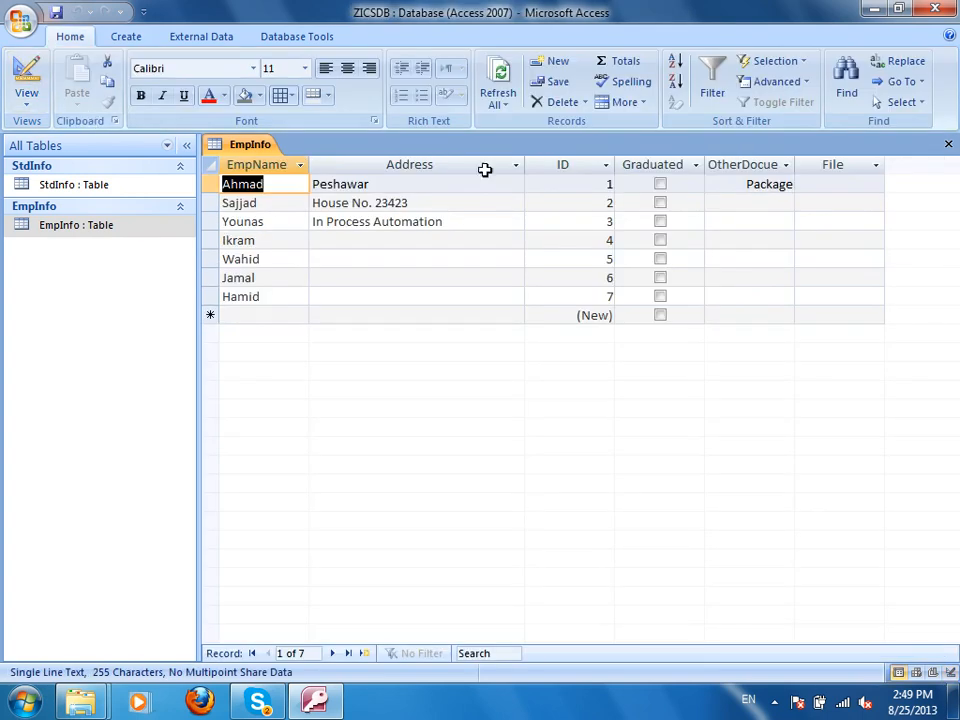
Open the Edit Hyperlink dialog for Ahmad's File cell.
right_click(841, 183)
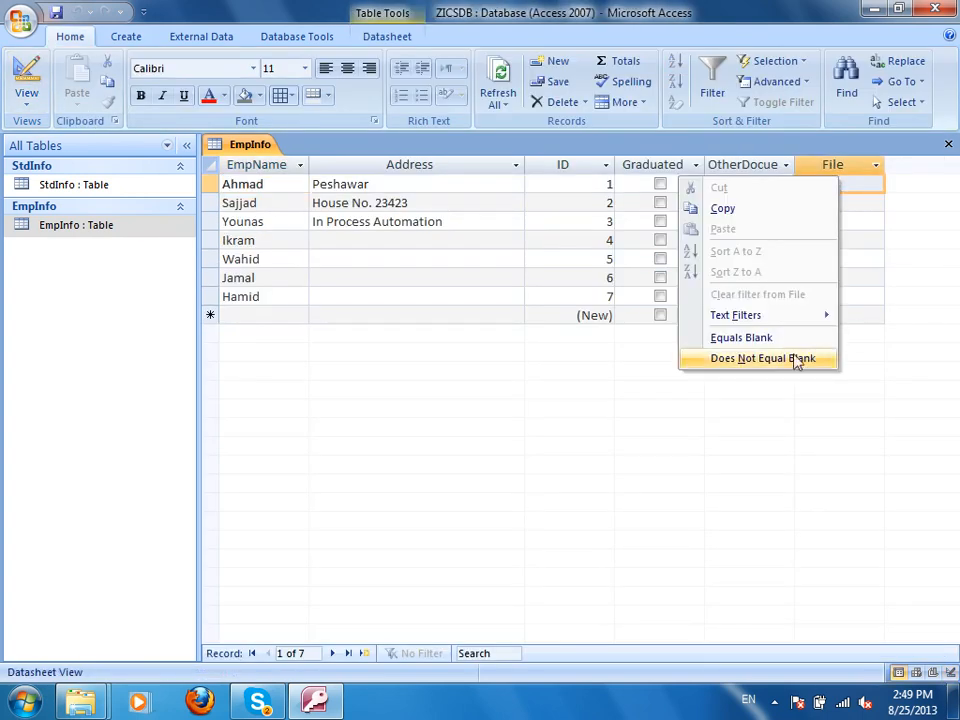
right_click(860, 184)
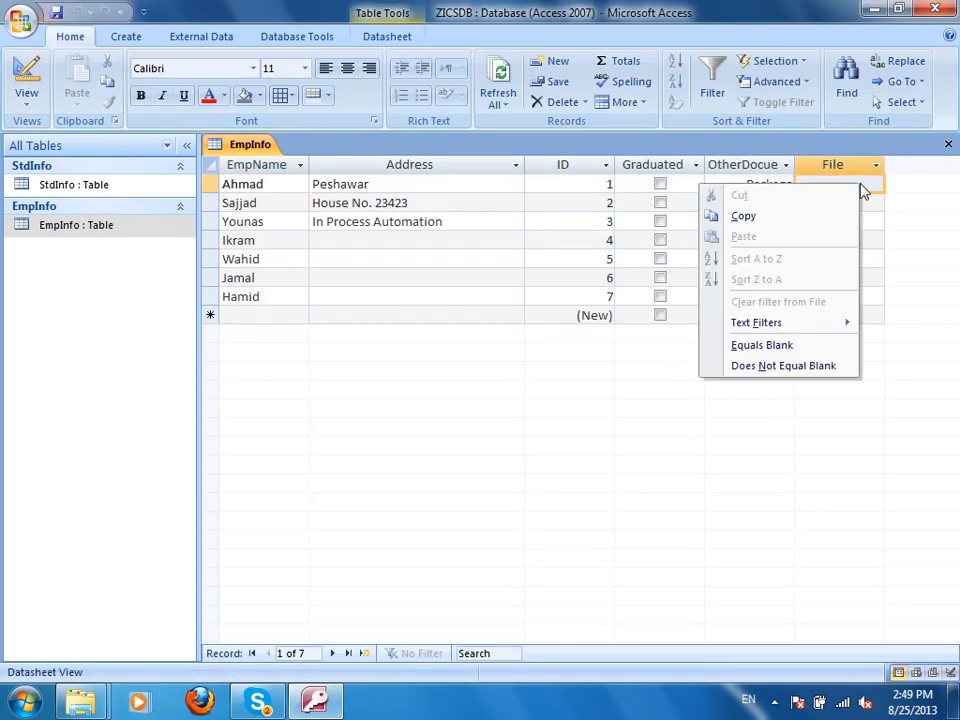
click(831, 201)
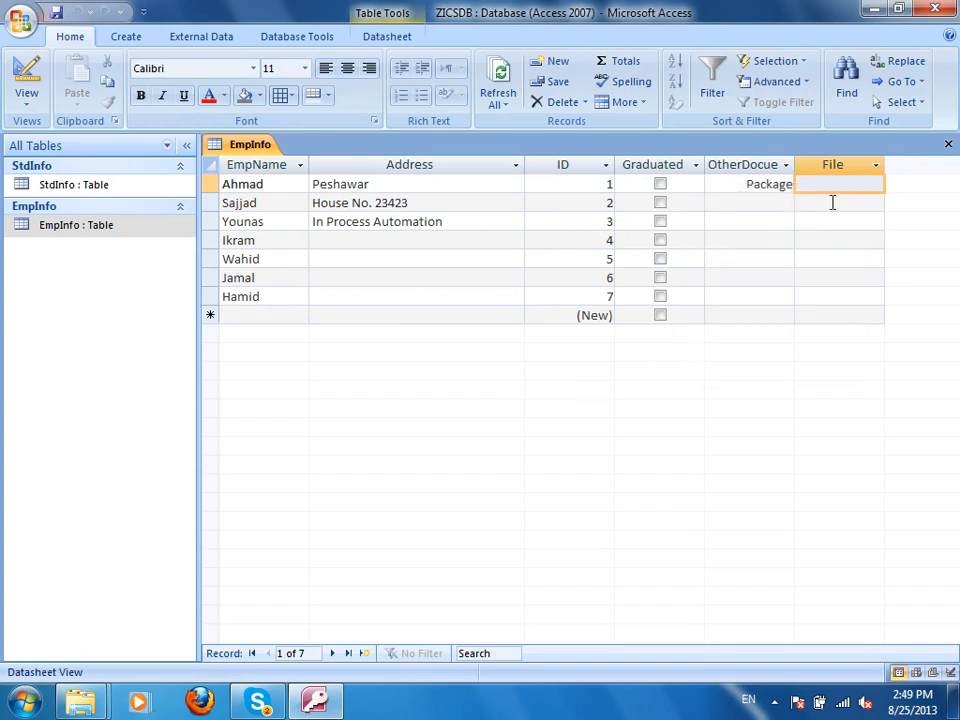
right_click(838, 190)
mouse_move(780, 396)
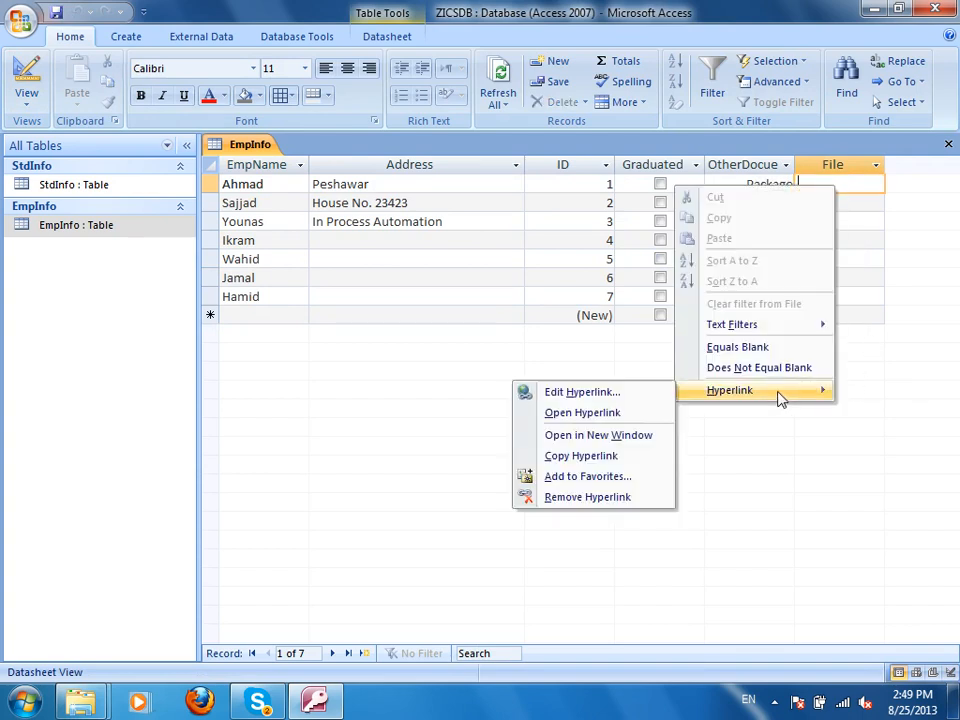
click(612, 391)
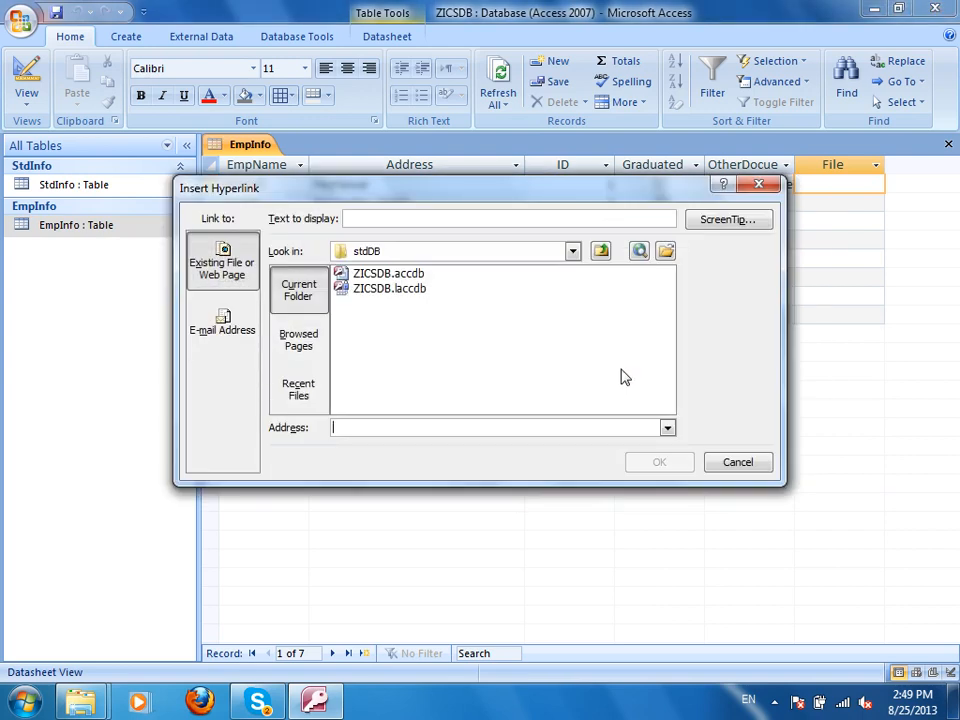
Link Ahmad's File cell to D:\How to Connect Computers through Wifi.docx.
click(600, 251)
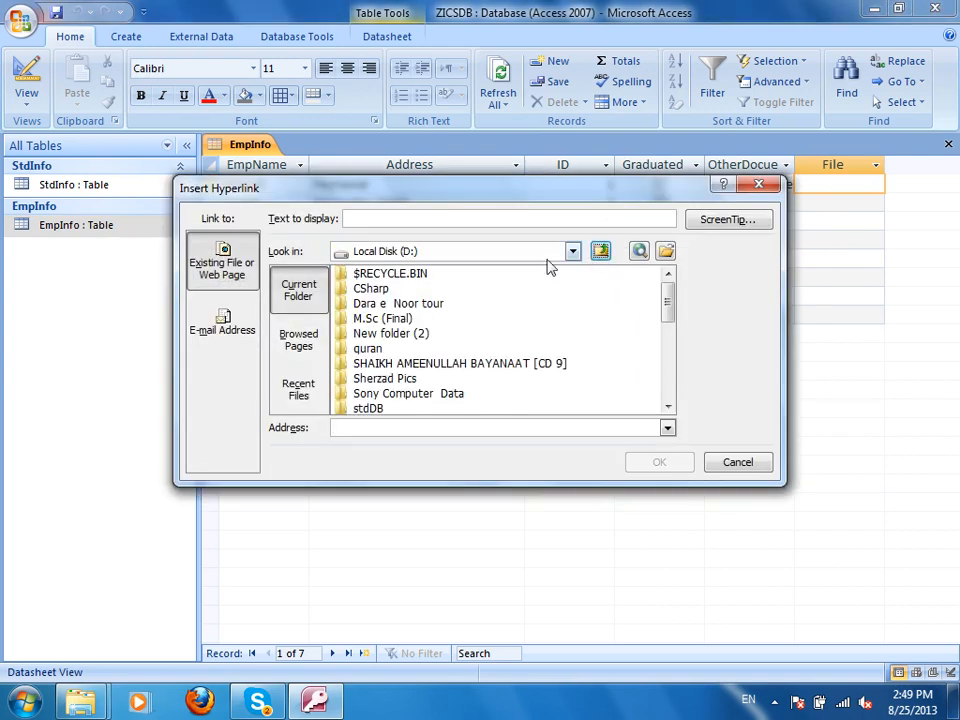
click(665, 251)
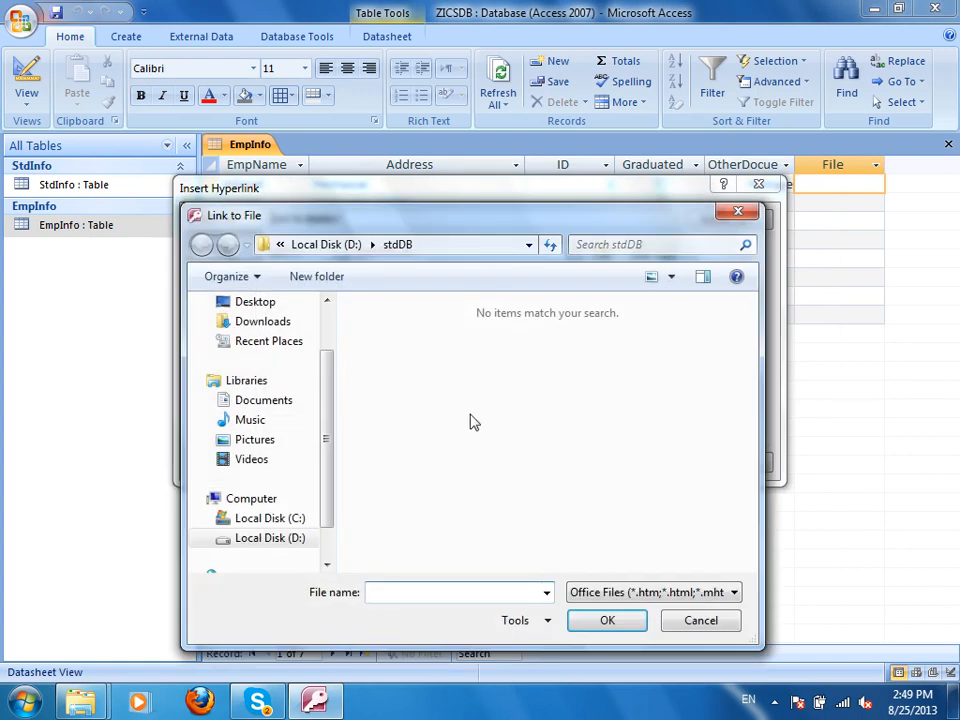
scroll(332, 411, down, 2)
click(275, 498)
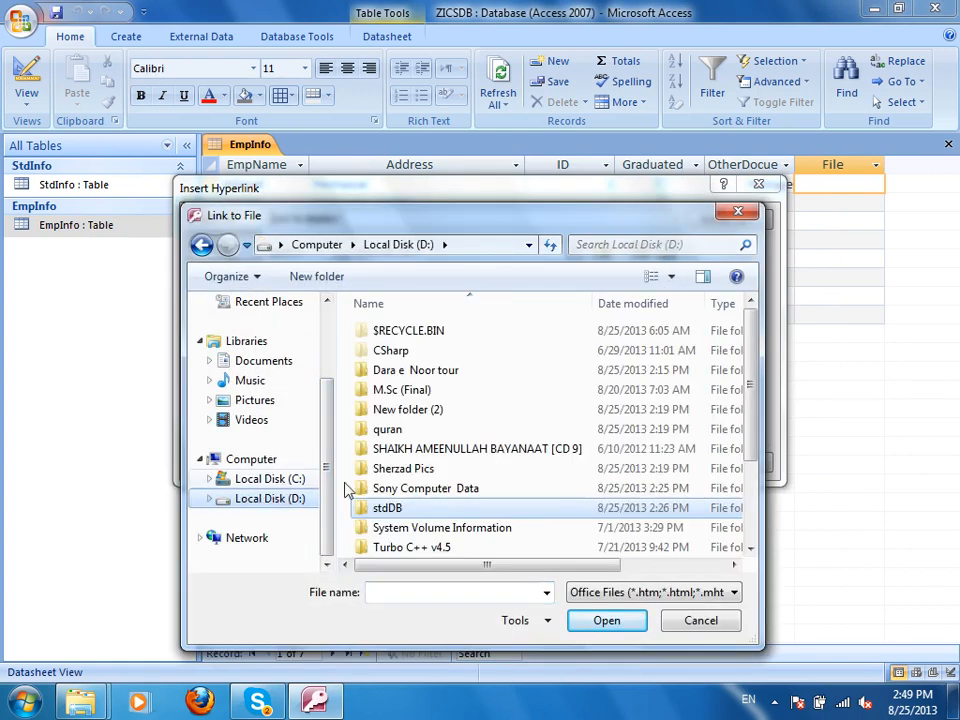
drag(748, 326, 748, 401)
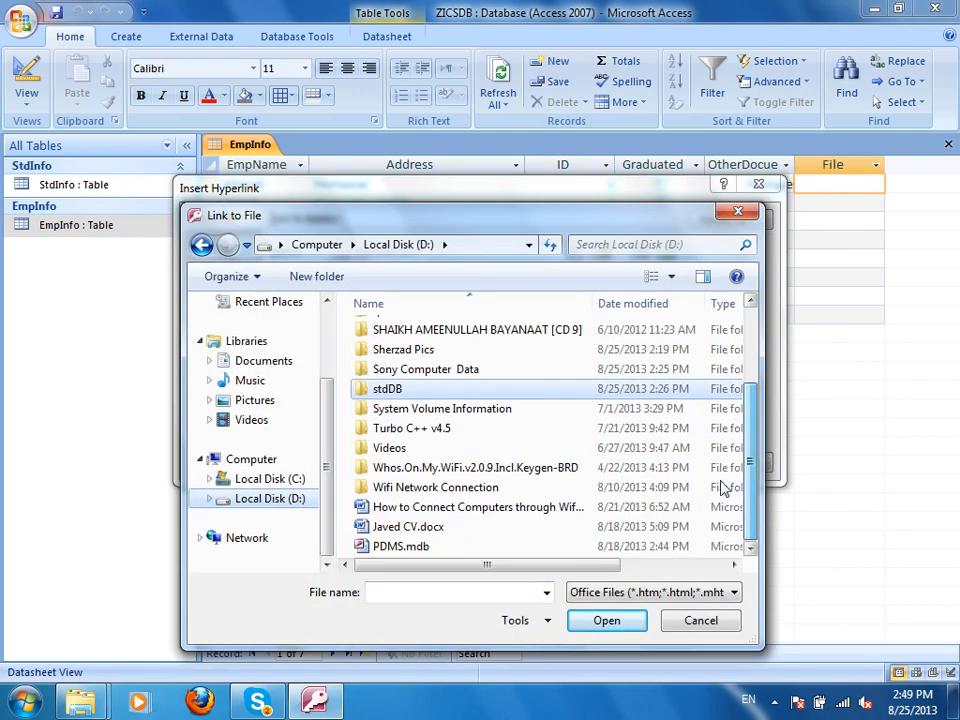
click(550, 514)
click(609, 619)
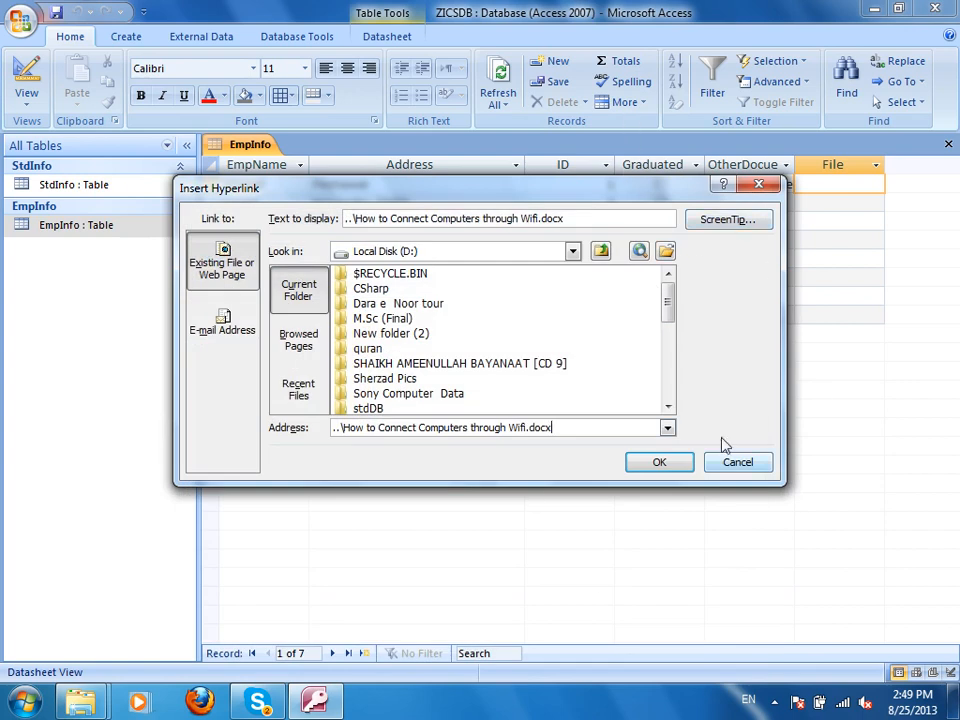
click(659, 462)
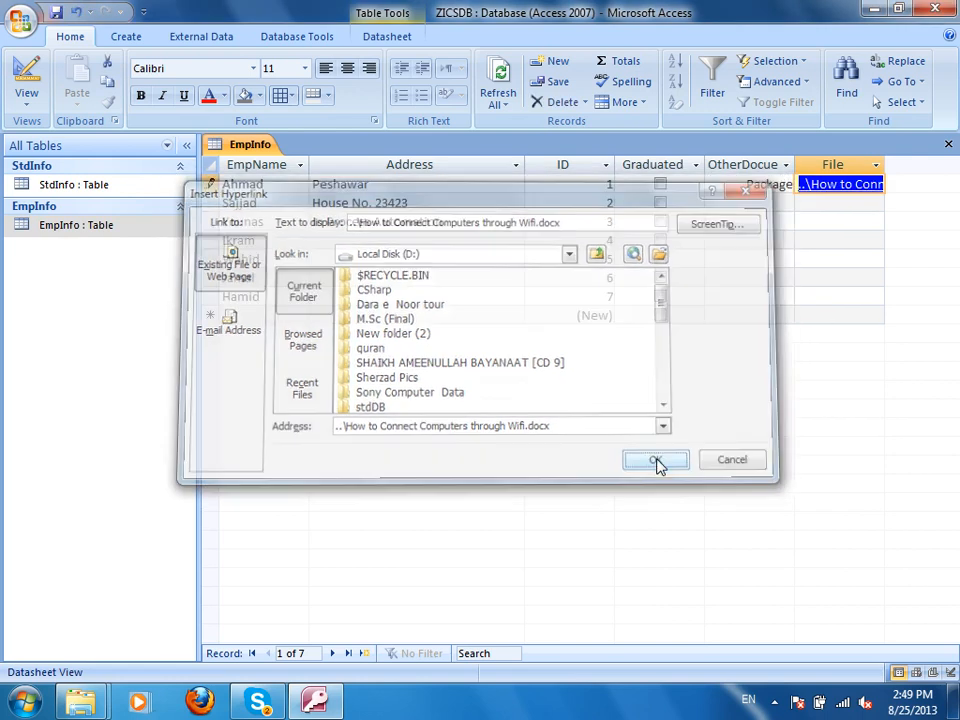
Follow Ahmad's hyperlink to open the Wifi document, allow it, then close Word.
click(845, 185)
click(516, 424)
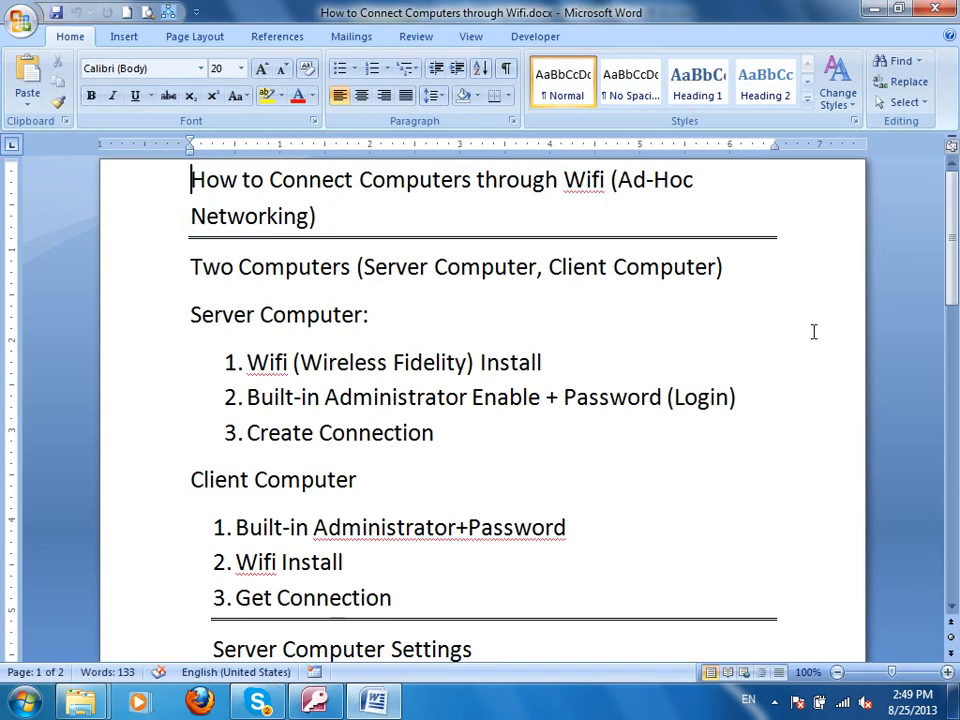
scroll(773, 356, down, 10)
key(alt+F4)
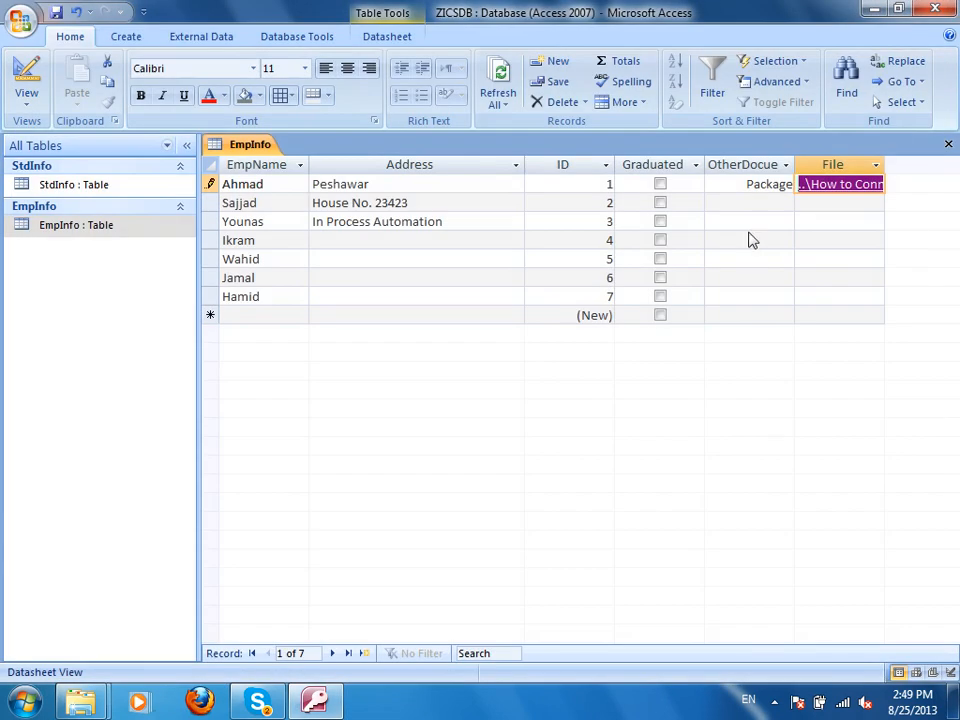
Narrow the Address column and widen the File column to show the full link.
drag(885, 165, 956, 168)
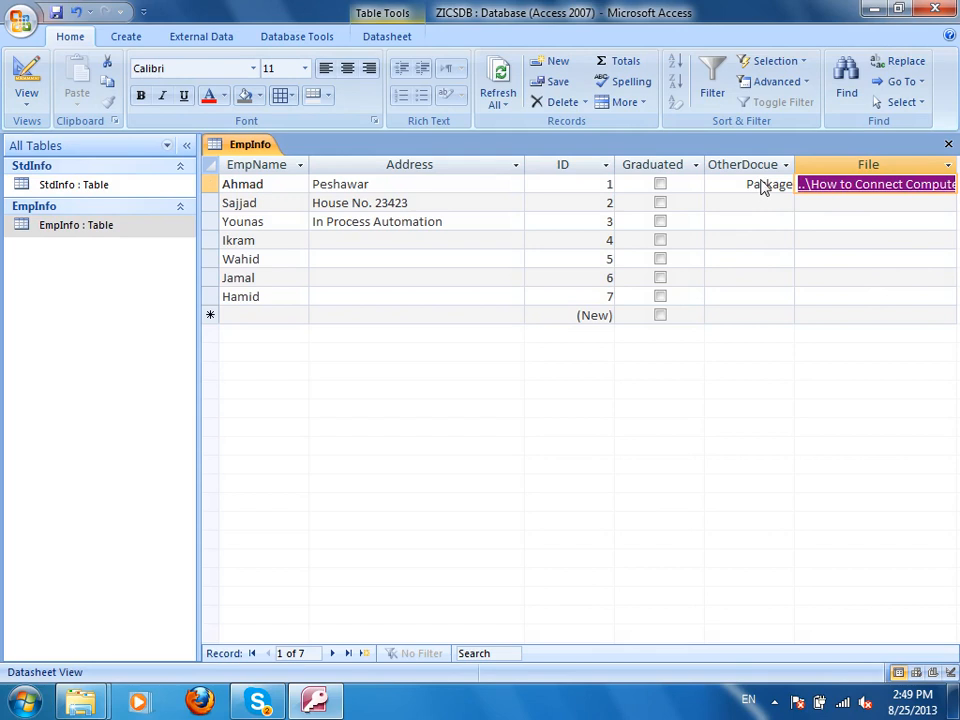
drag(525, 164, 388, 172)
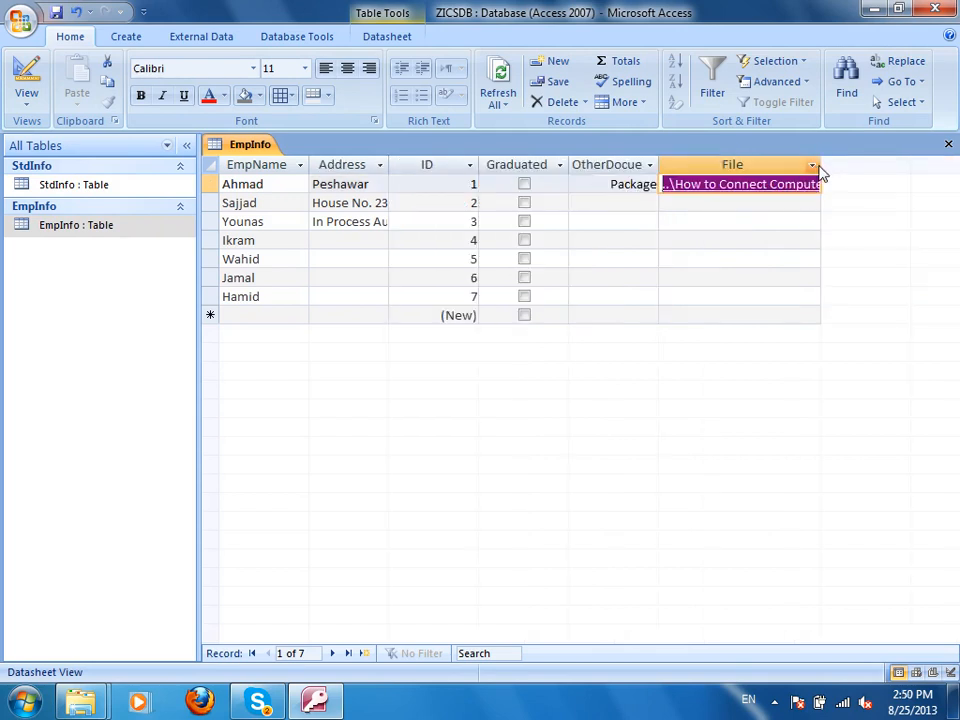
drag(821, 165, 955, 182)
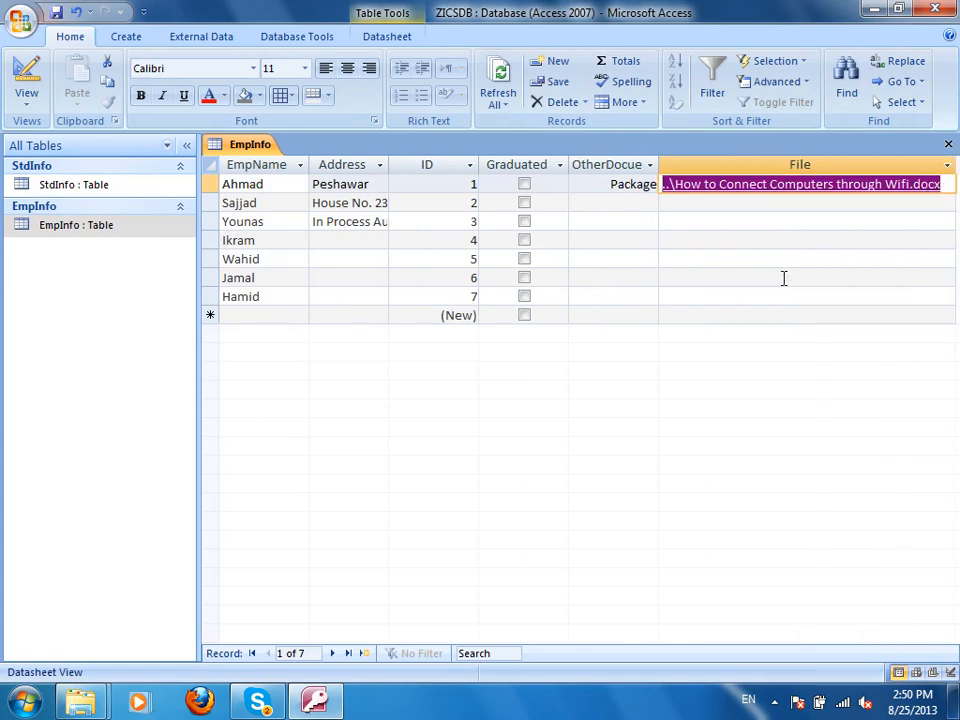
Enter 'Out of Process Automation' as Wahid's address and move to Jamal's row.
click(364, 261)
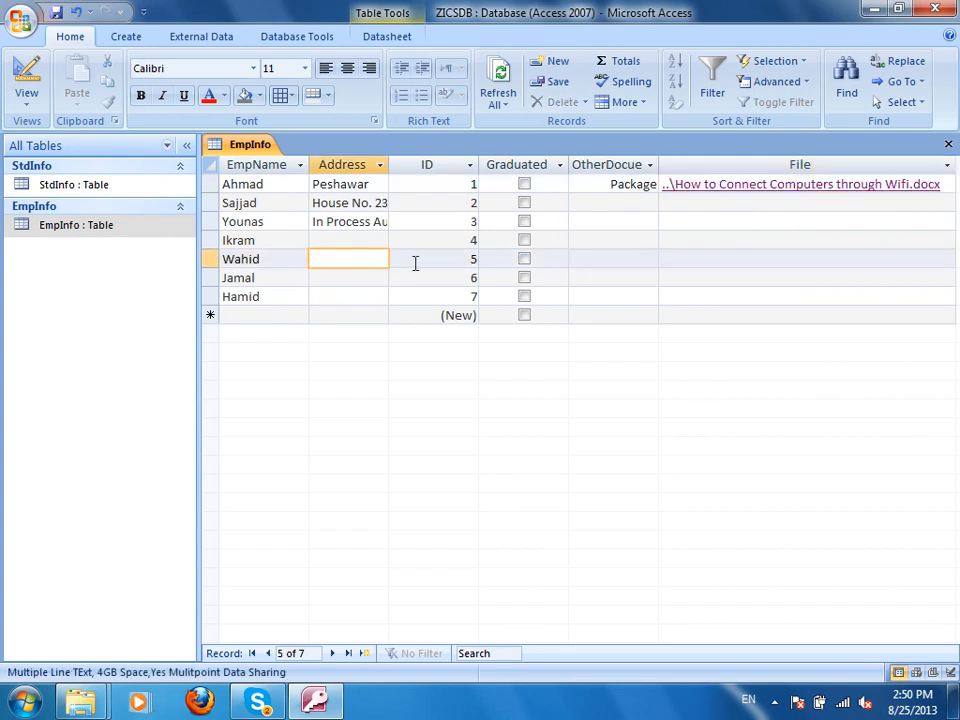
text(Out of Process Automation)
click(351, 272)
Widen the Address column, select Ahmad's Package entry, and dismiss the slow-performance notification.
mouse_move(477, 166)
mouse_down()
mouse_move(467, 170)
mouse_move(480, 171)
mouse_up()
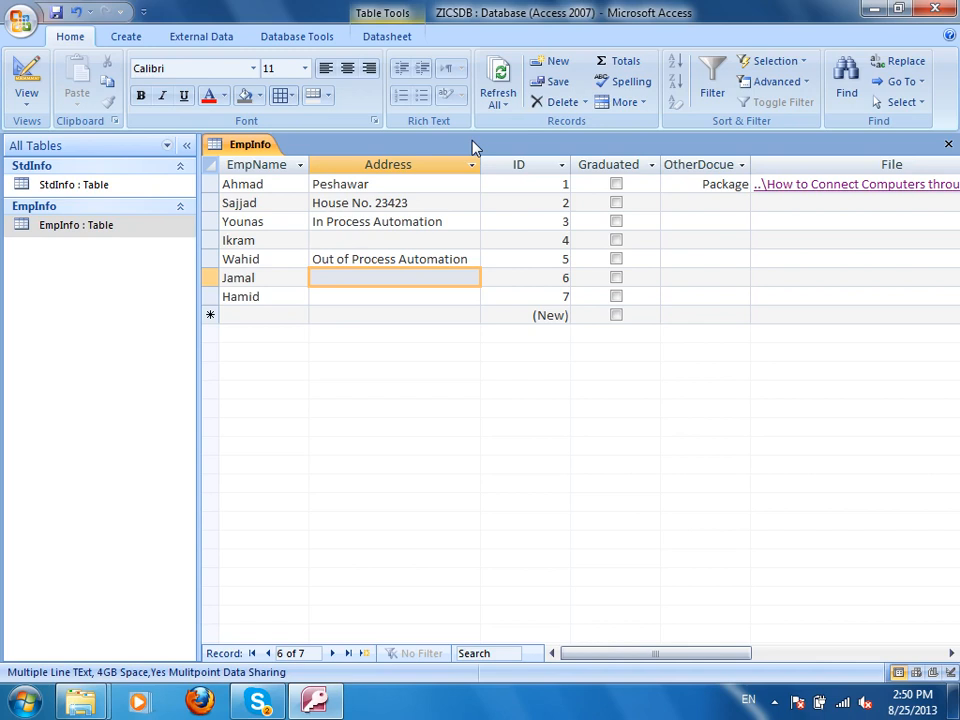
click(690, 186)
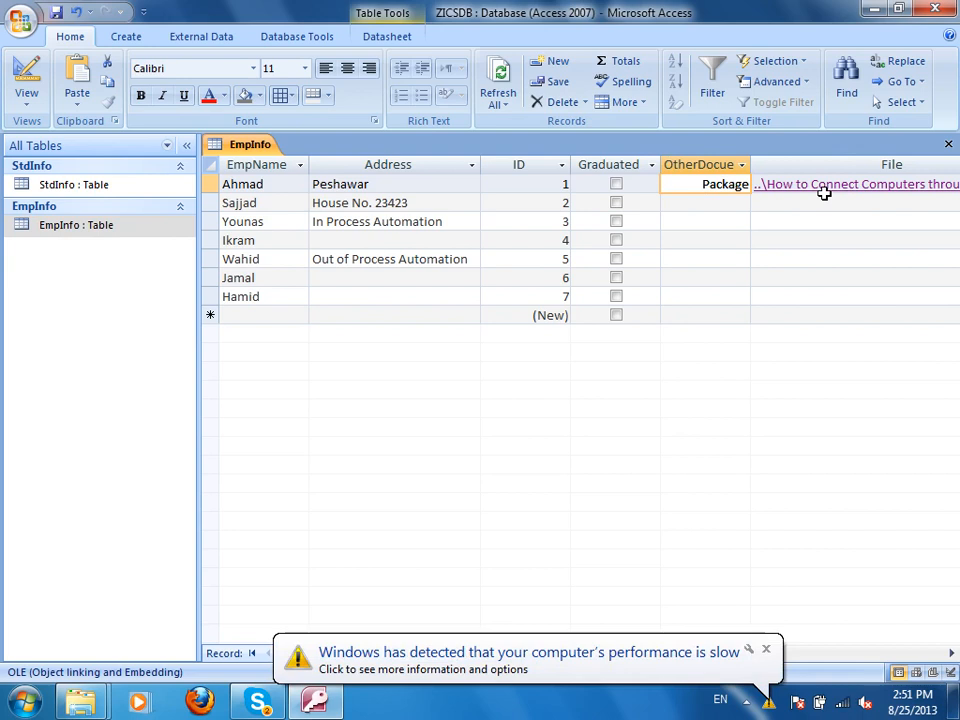
click(768, 653)
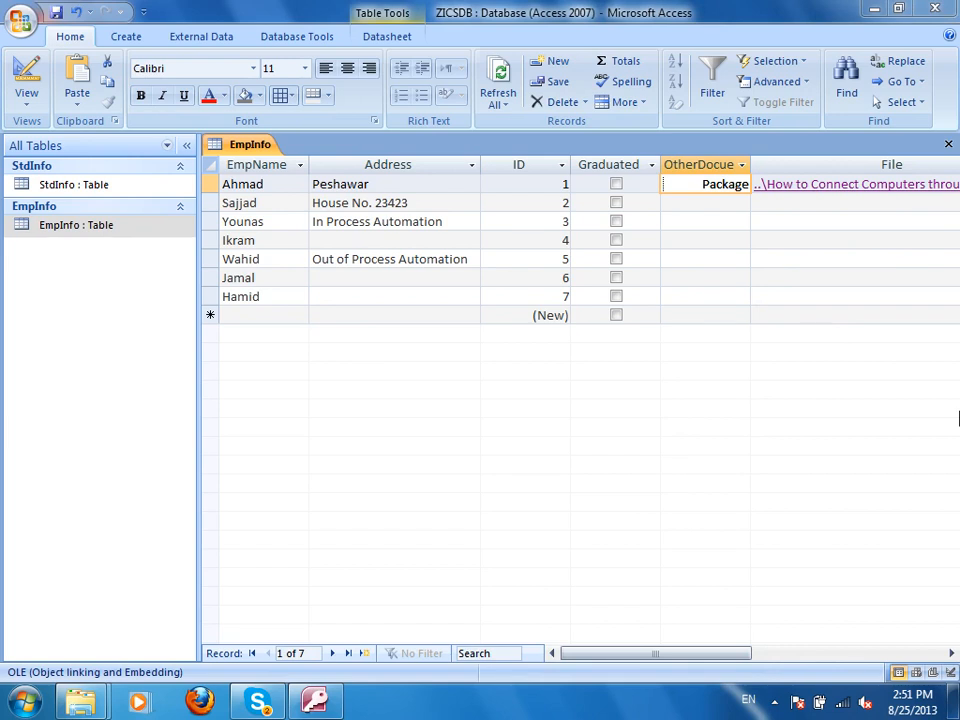
Reopen EmpInfo in Design view, begin a new 'Atta' field, then erase it.
click(27, 78)
click(499, 289)
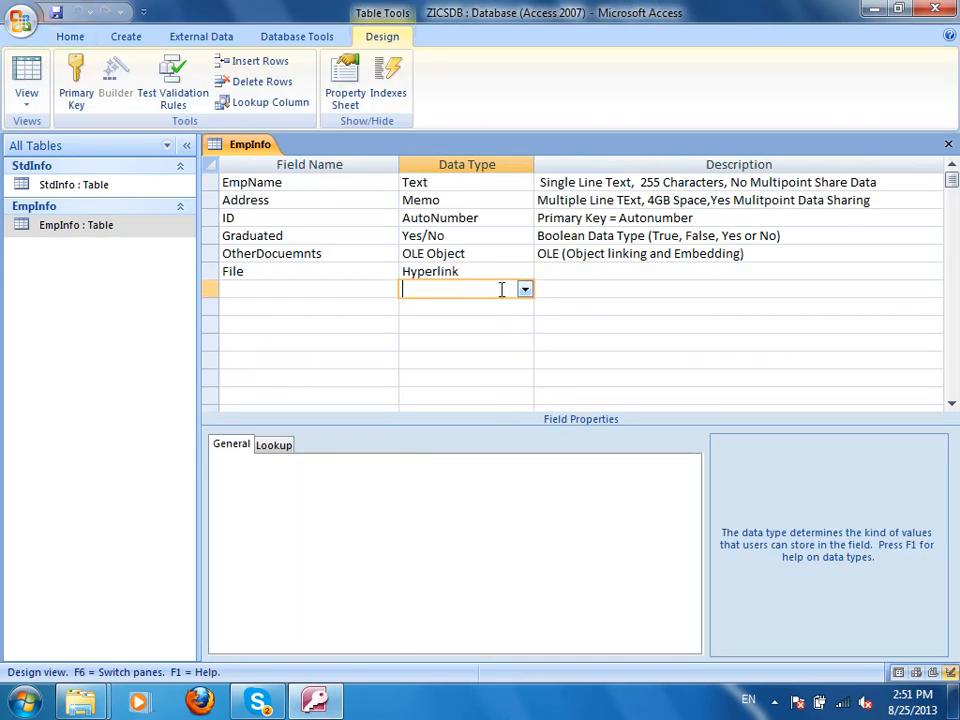
click(525, 290)
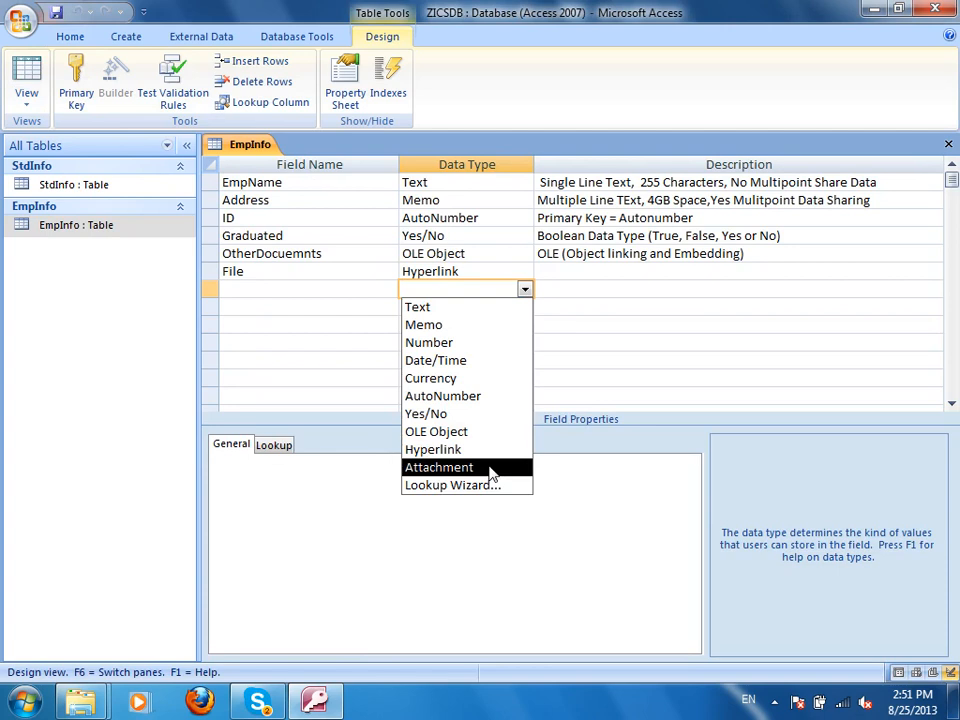
click(274, 287)
text(Atta)
key(BackSpace)
key(BackSpace)
key(BackSpace)
key(BackSpace)
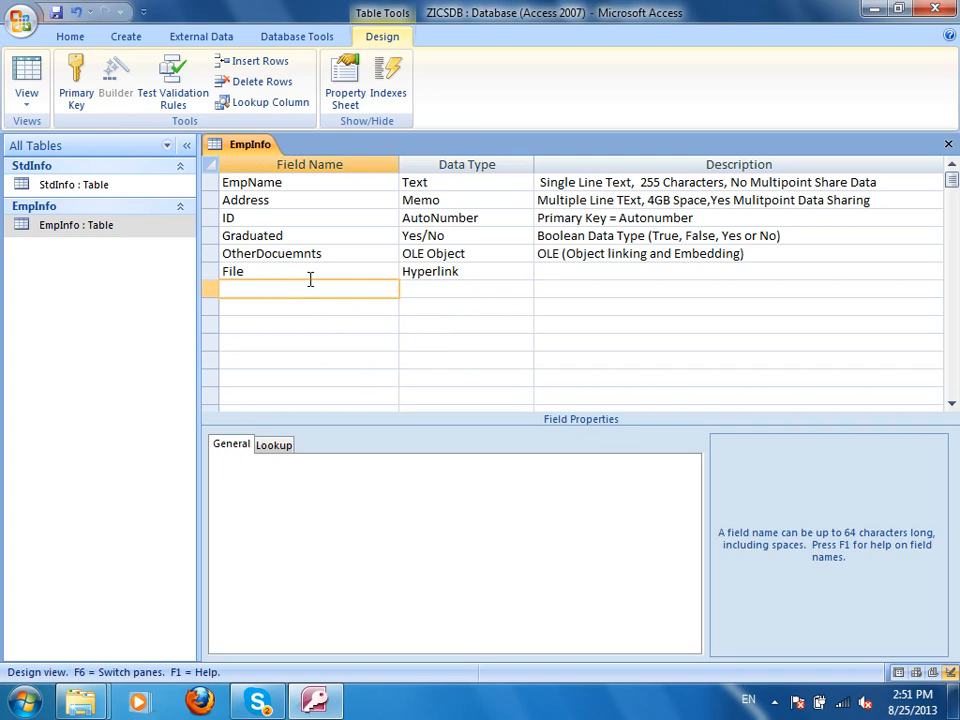
Review the Graduated and OtherDocuemnts fields, then save the design and switch to Datasheet view.
click(268, 236)
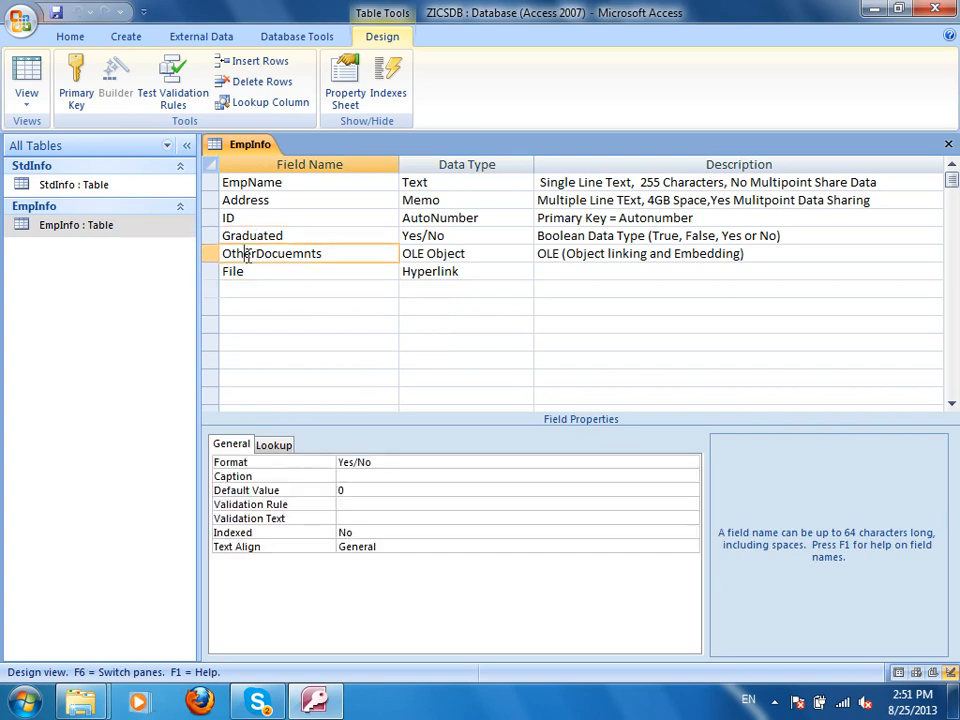
click(246, 254)
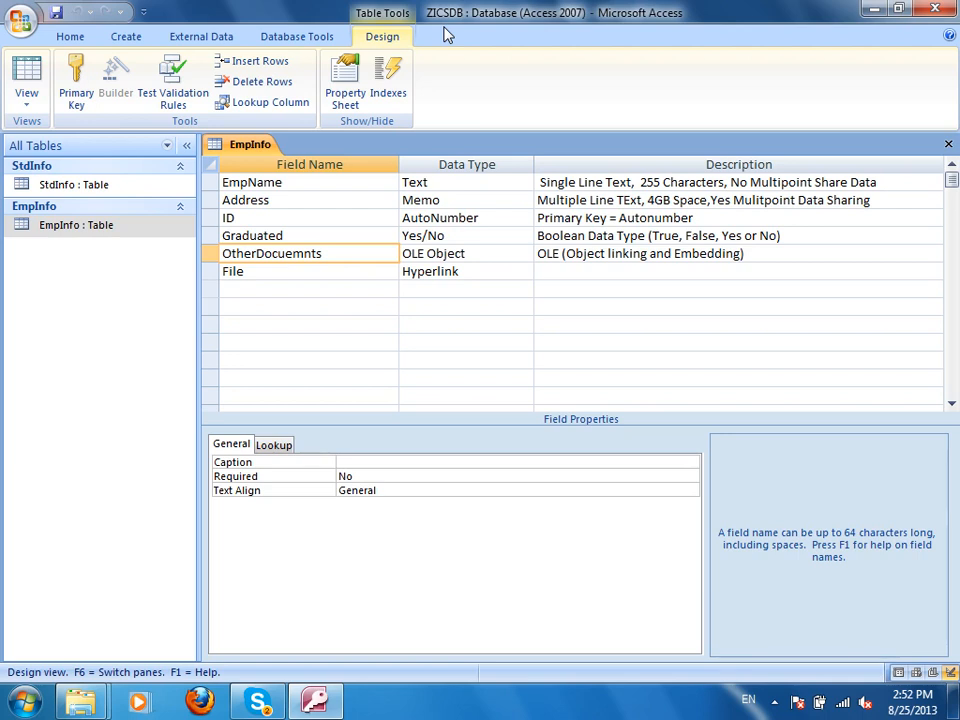
click(27, 75)
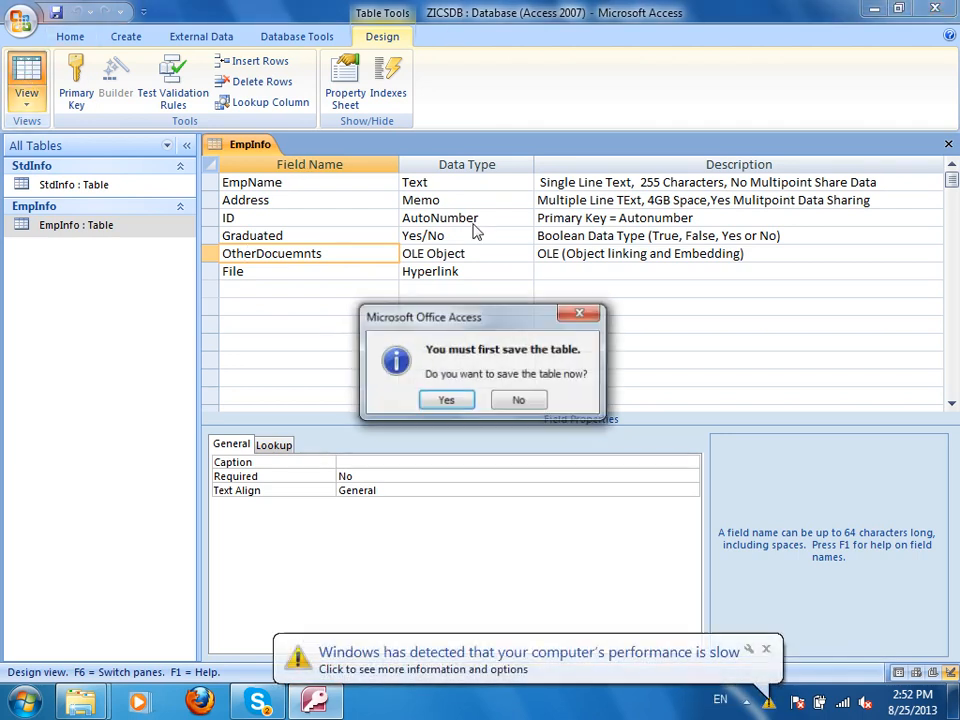
click(448, 400)
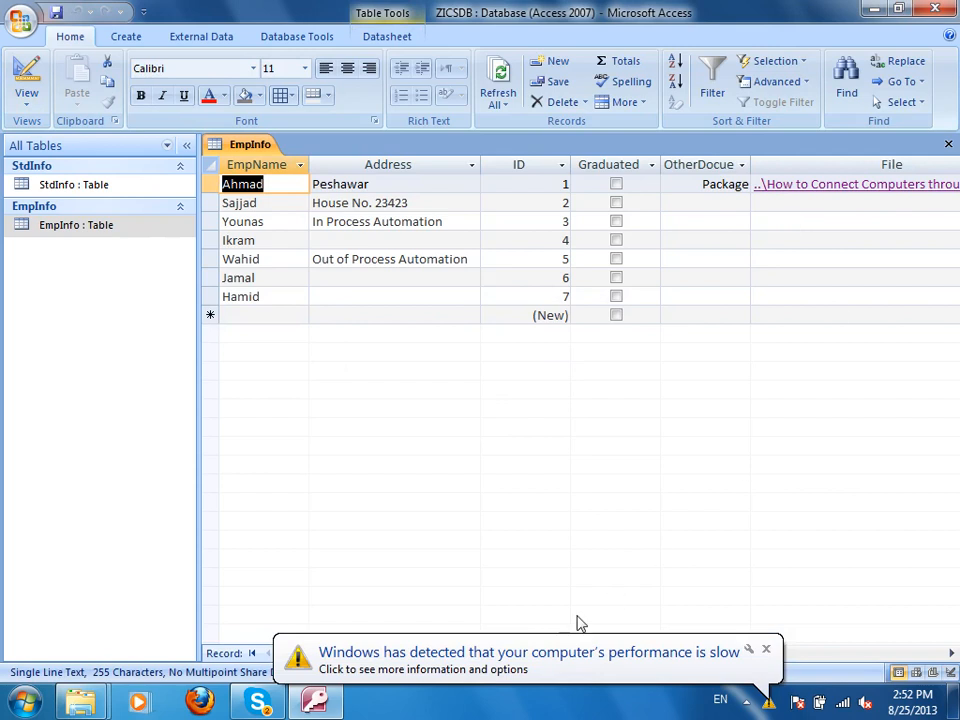
Point the first employee's File hyperlink at the CV .docx document instead of the Wifi file.
click(777, 651)
key(Escape)
drag(700, 642, 895, 655)
right_click(413, 188)
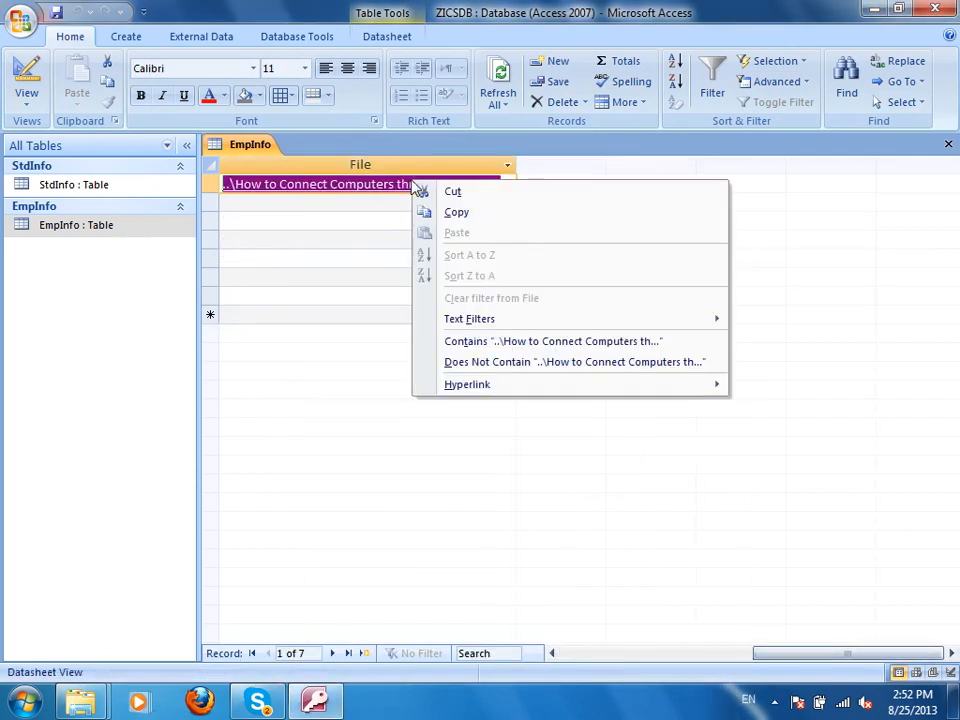
mouse_move(534, 388)
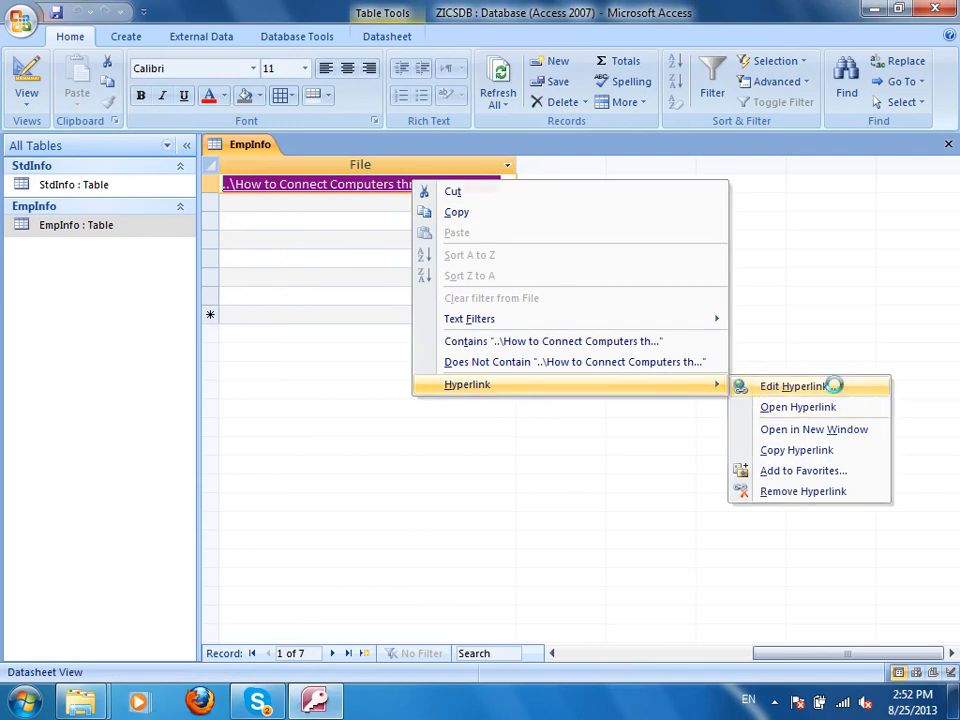
click(836, 390)
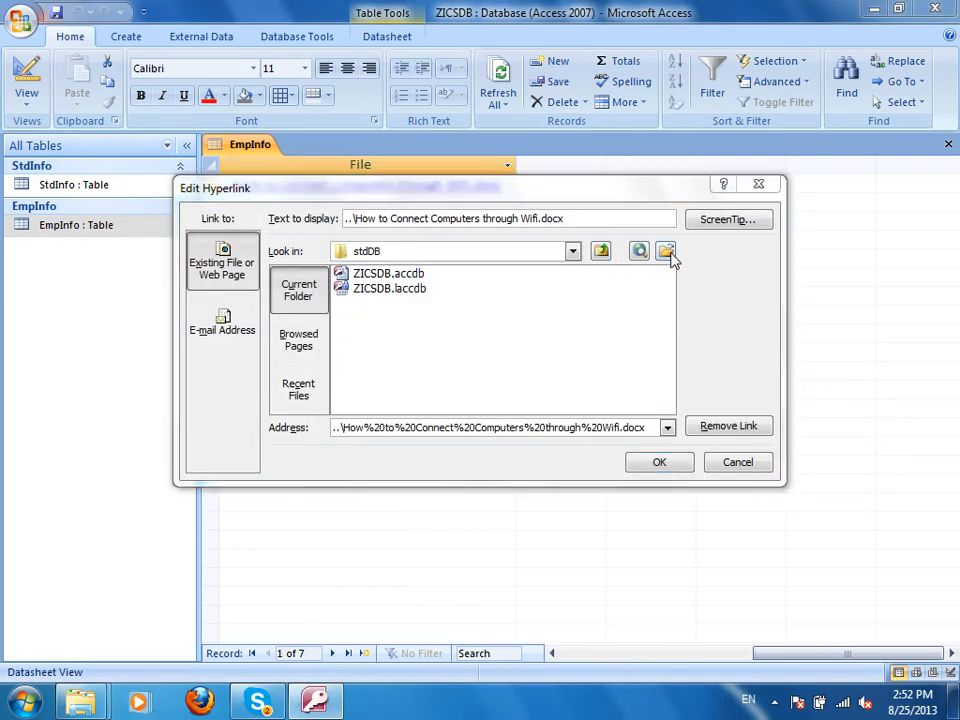
click(666, 251)
scroll(470, 500, down, 2)
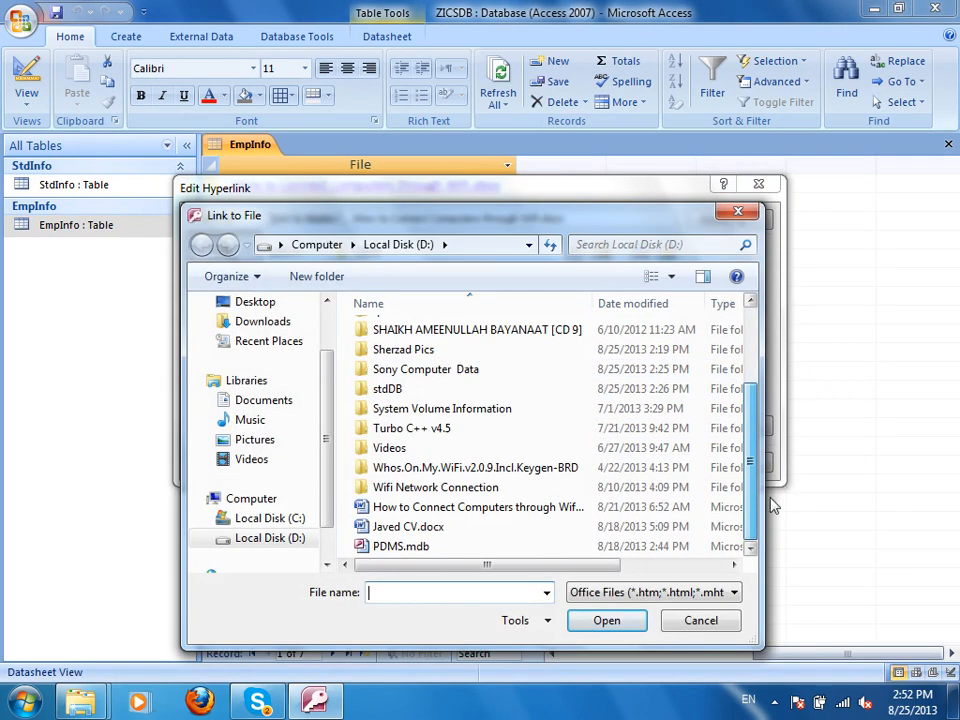
click(455, 528)
click(609, 621)
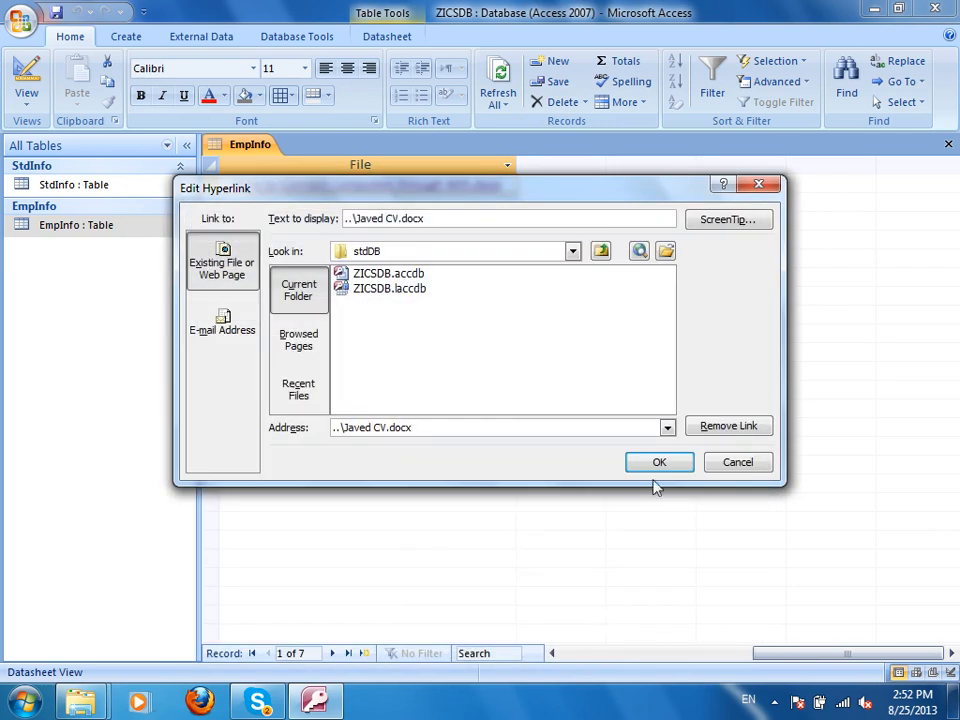
click(654, 463)
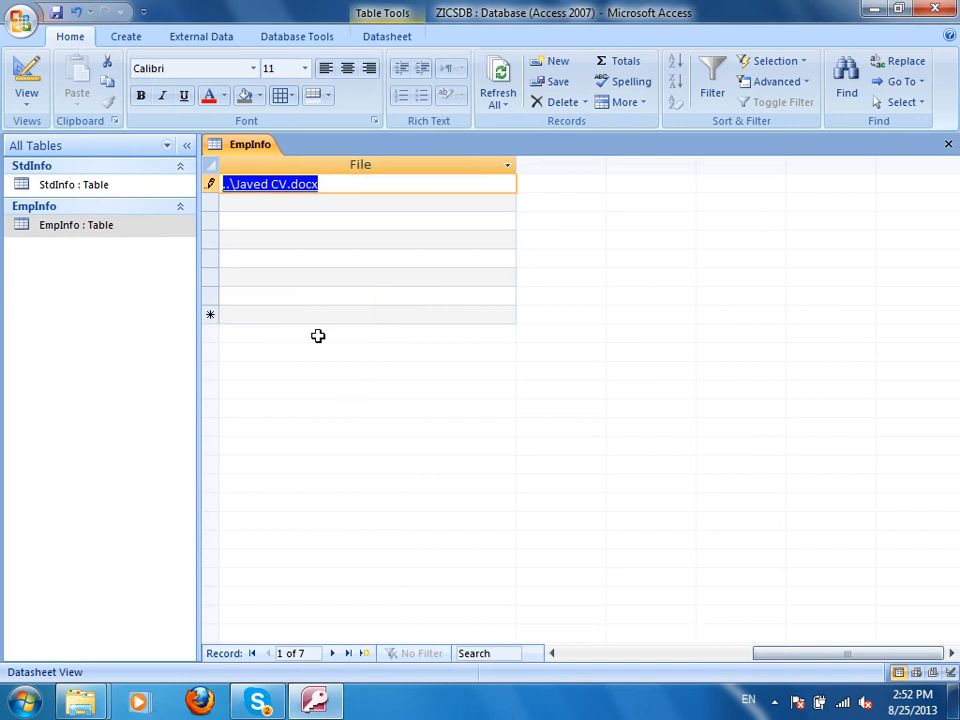
Open the linked CV past the security notice to confirm it works, then close it.
click(274, 187)
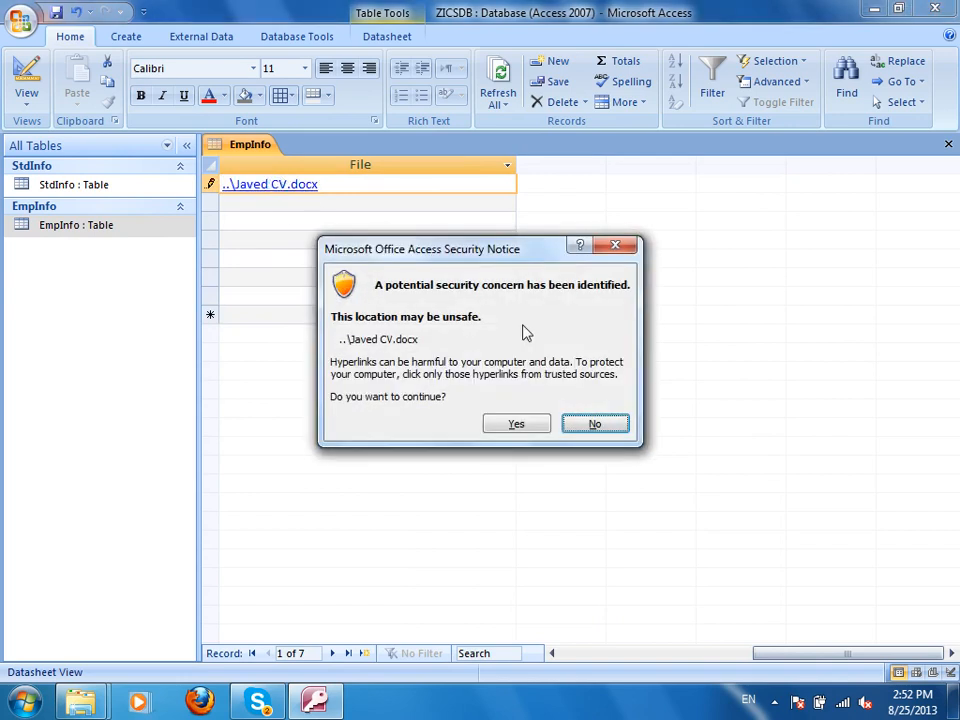
click(516, 424)
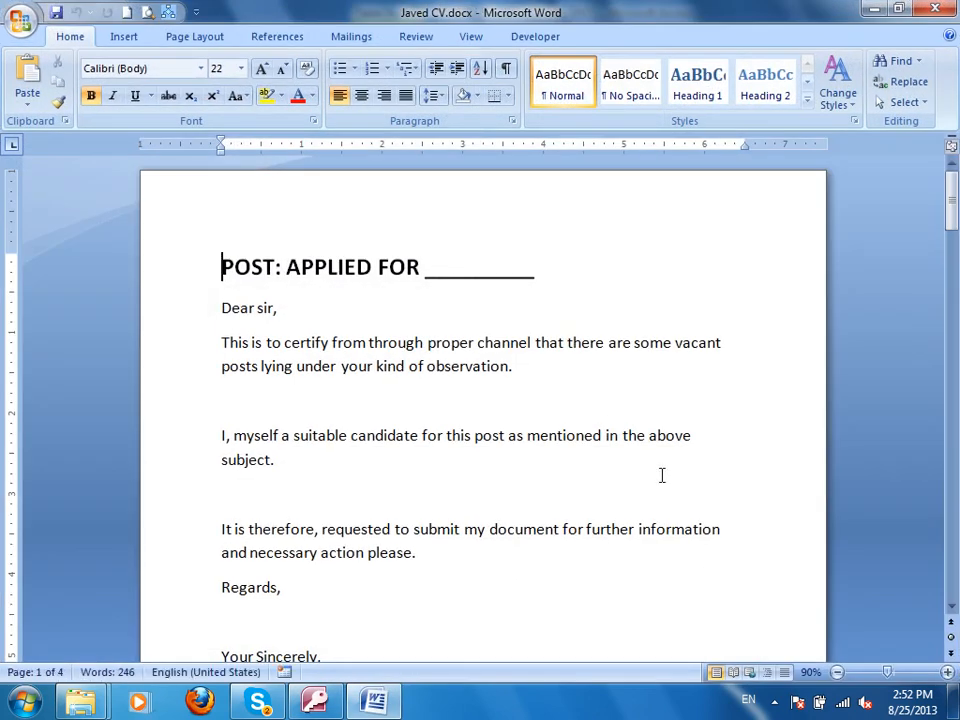
key(alt+F4)
drag(784, 656, 604, 647)
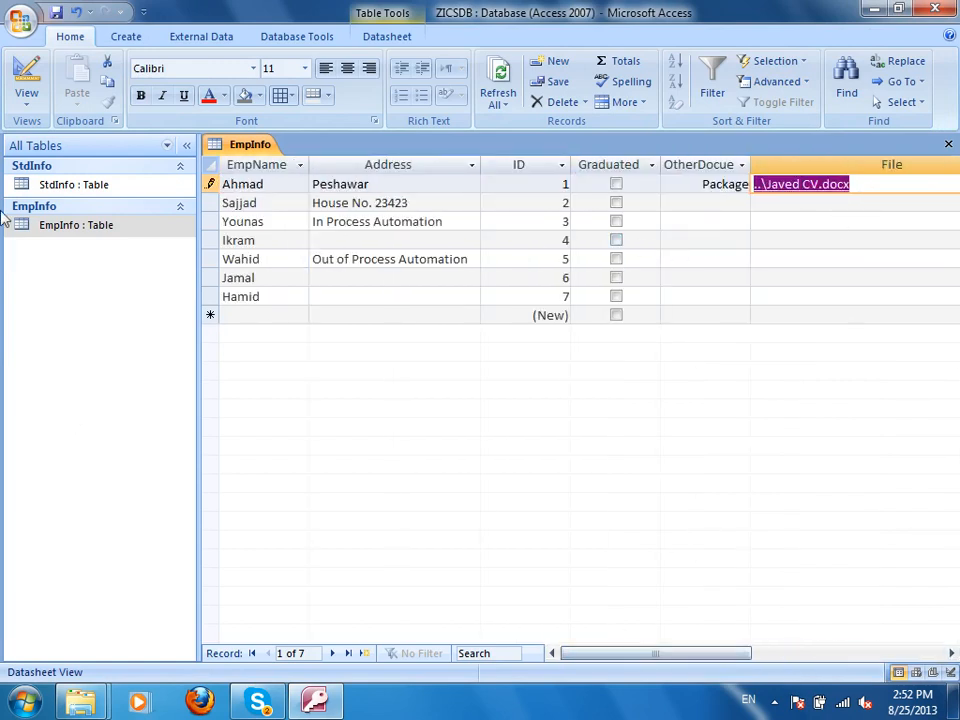
In Design view, add a new field named MultipleFiles below File.
click(27, 75)
click(455, 273)
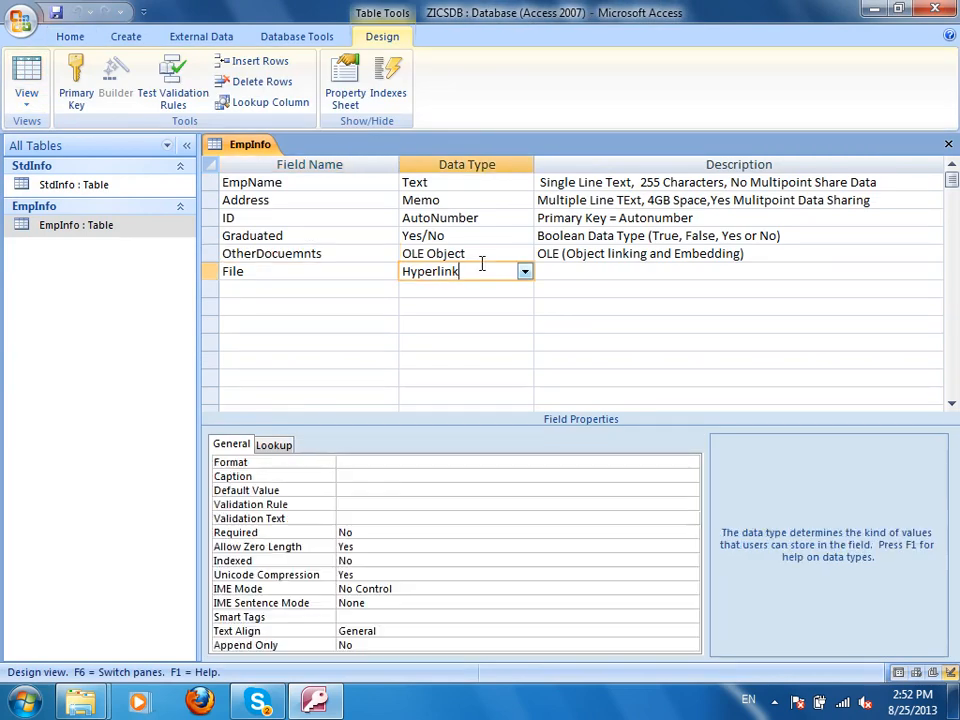
click(334, 290)
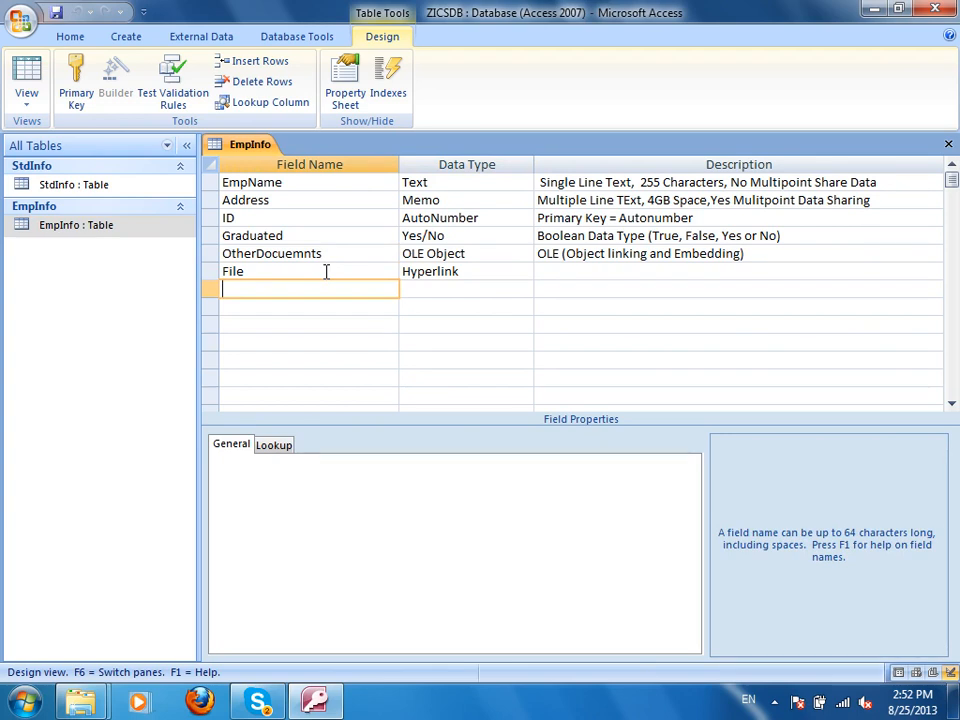
text(Multiplefil)
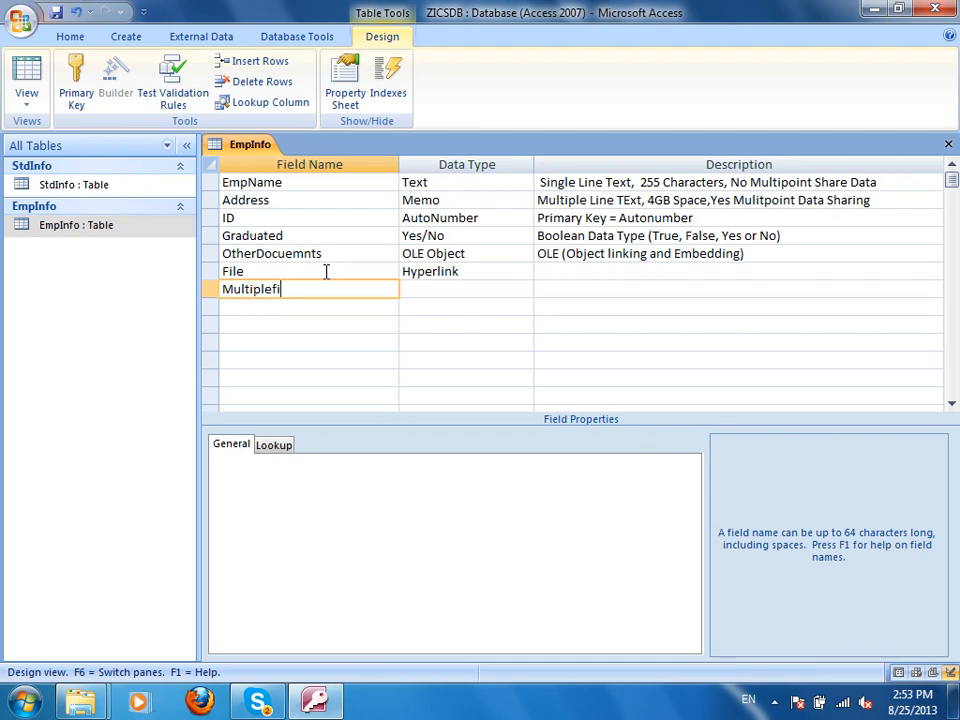
key(Tab)
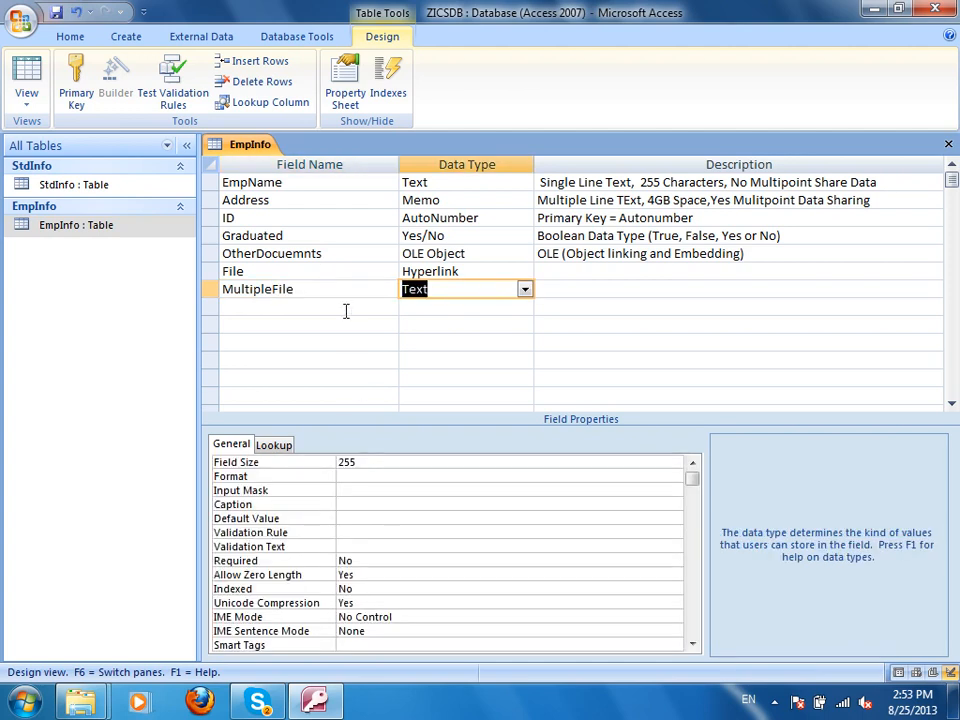
click(321, 288)
text(s)
Set MultipleFiles to the Attachment data type, save, and return to Datasheet view.
click(519, 289)
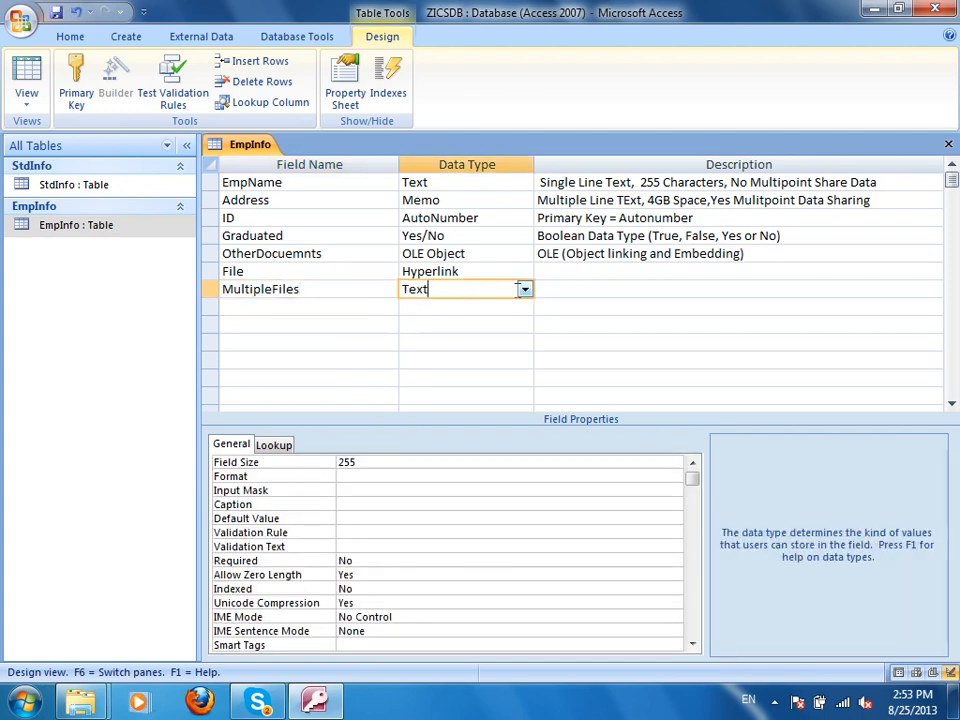
click(522, 289)
click(466, 466)
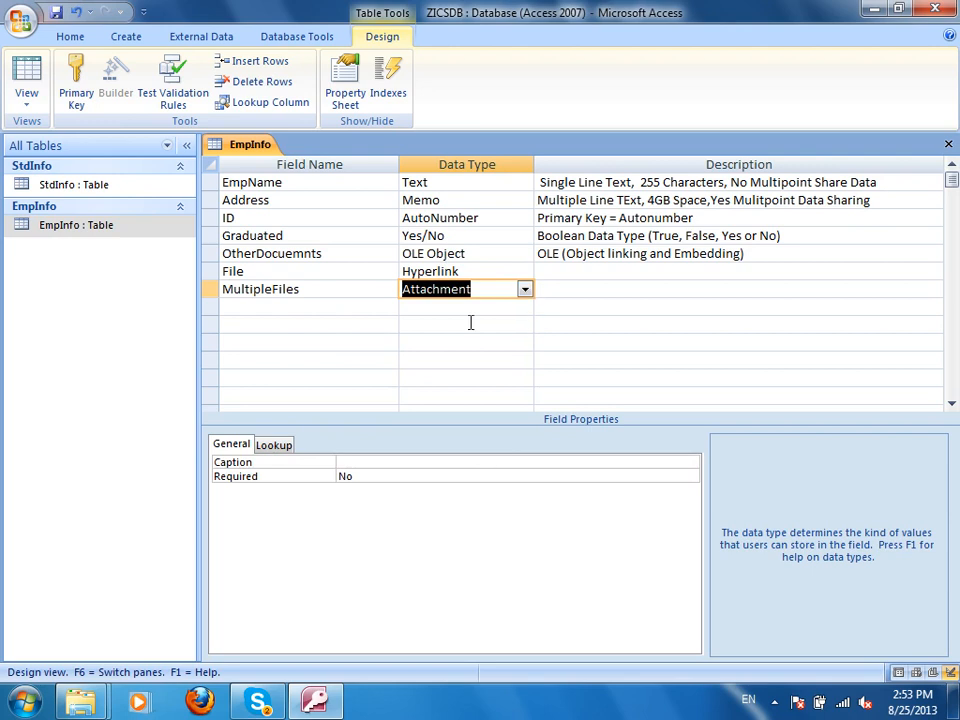
click(55, 13)
click(27, 92)
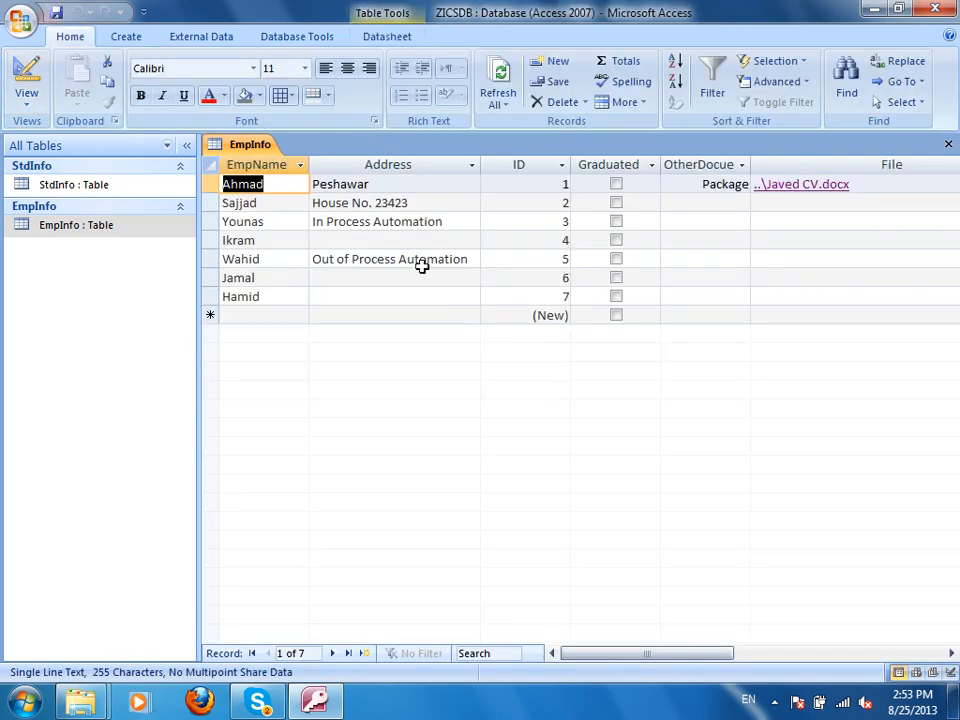
Narrow the Address and File columns and select the first record's attachment cell.
drag(481, 165, 356, 165)
drag(924, 165, 739, 168)
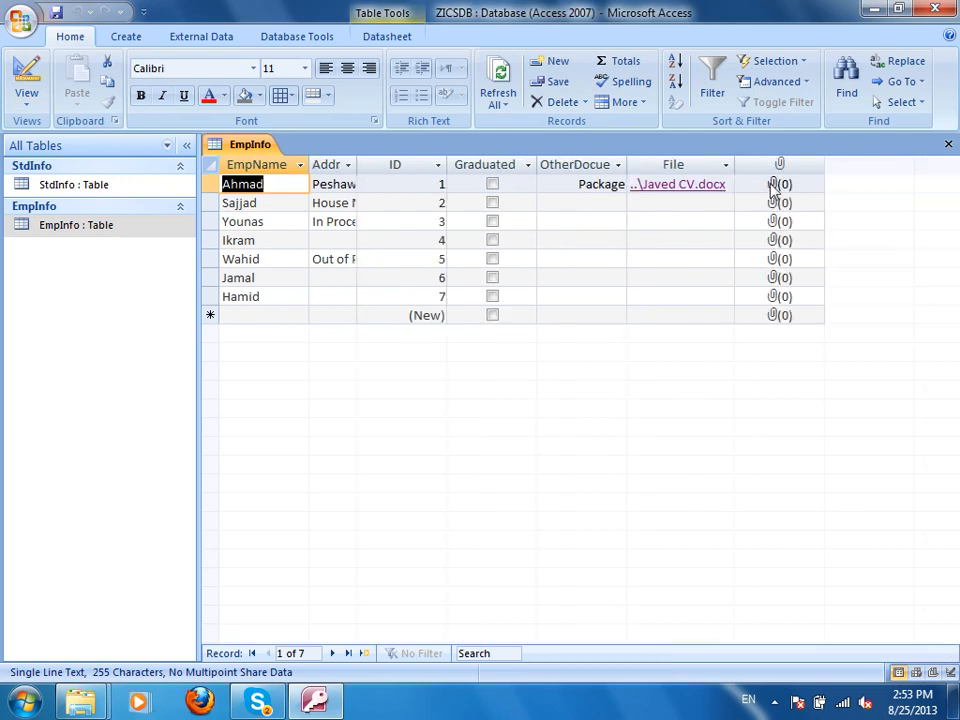
click(771, 187)
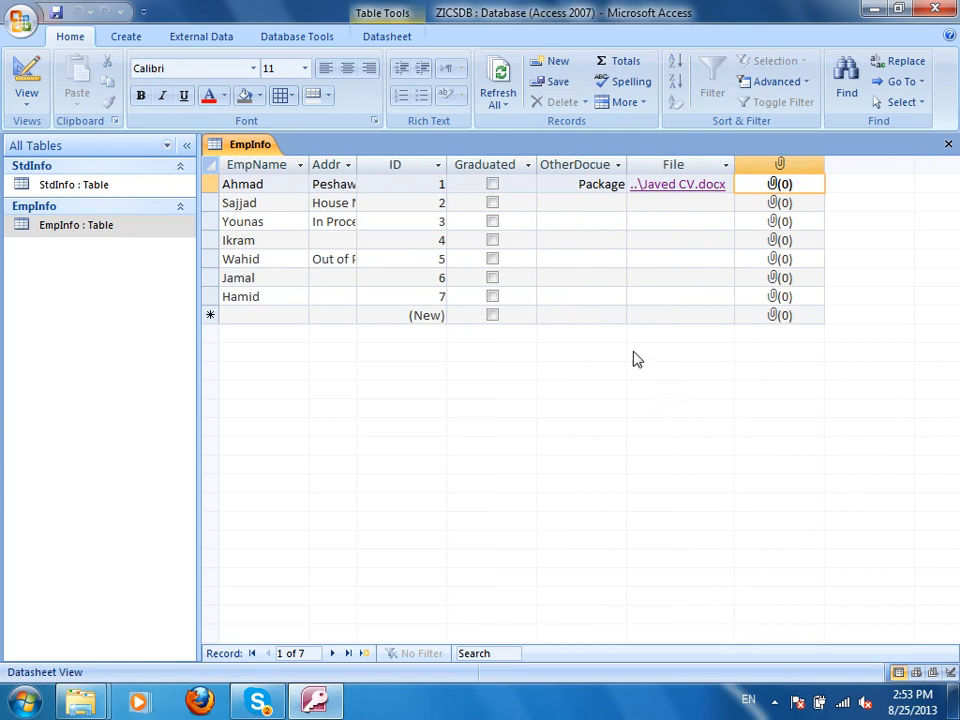
Add six pictures from Sample Pictures, Hydrangeas.jpg through Tulips.jpg, as the first record's attachments.
right_click(770, 192)
click(630, 327)
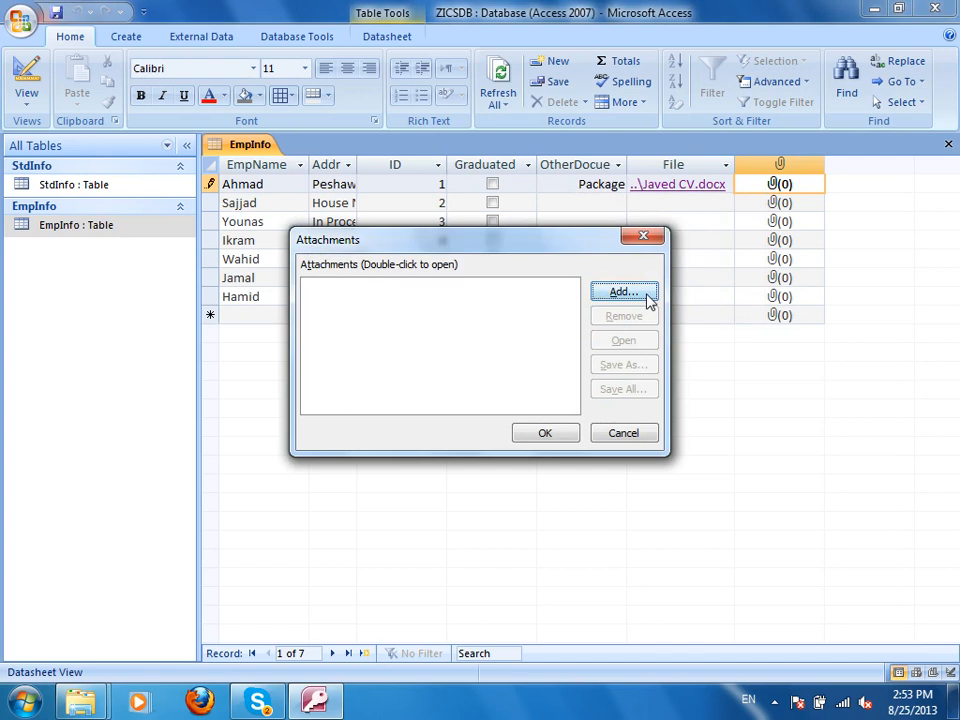
click(645, 295)
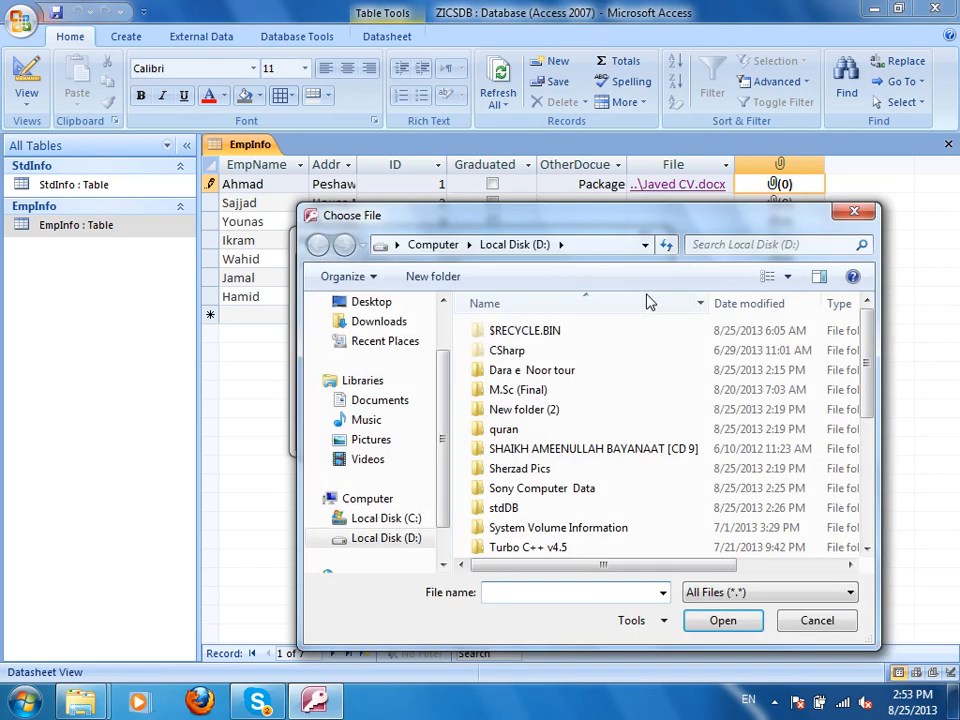
click(368, 440)
double_click(512, 400)
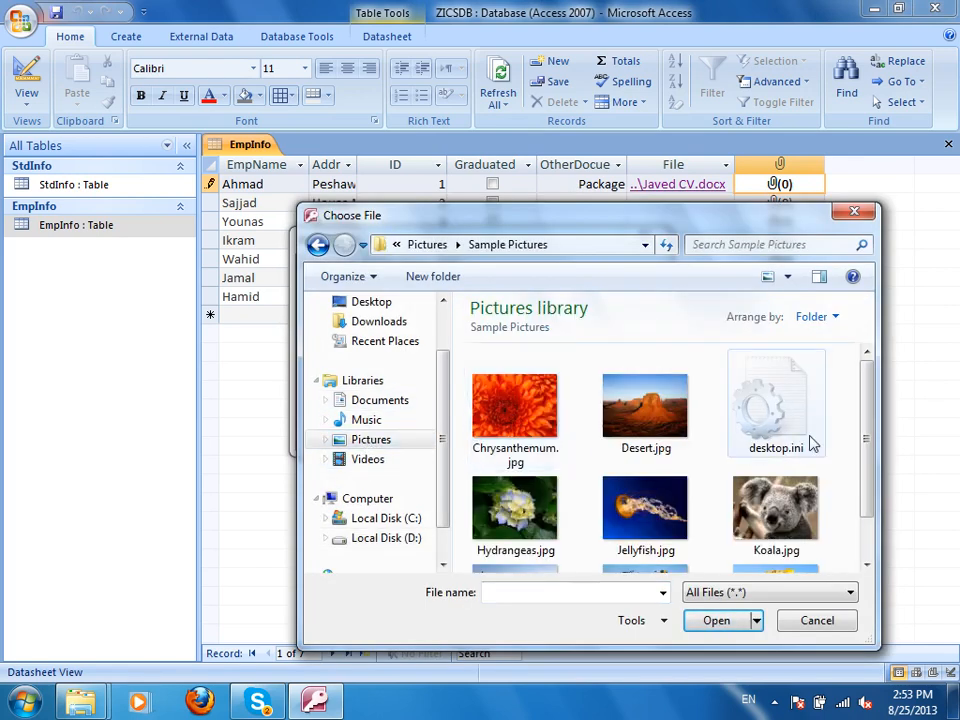
drag(866, 441, 468, 398)
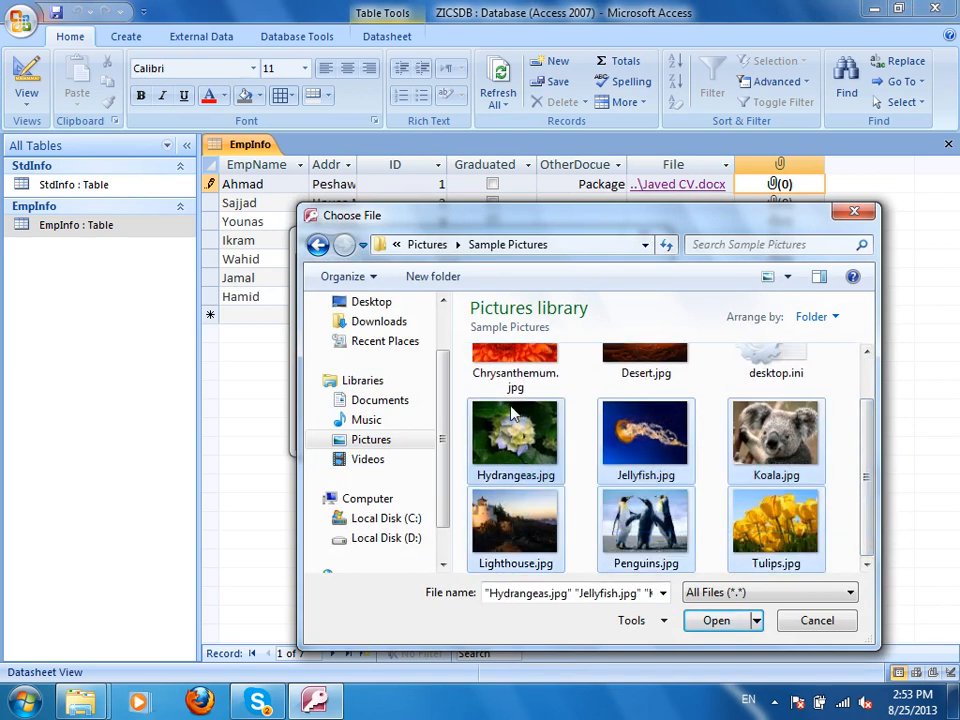
click(708, 621)
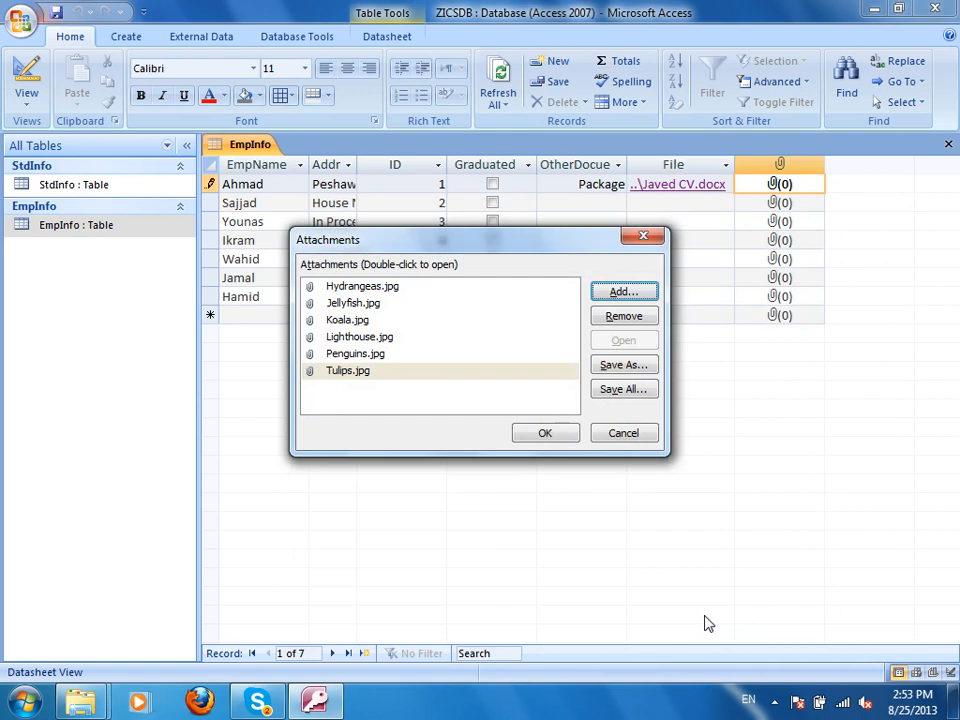
click(541, 436)
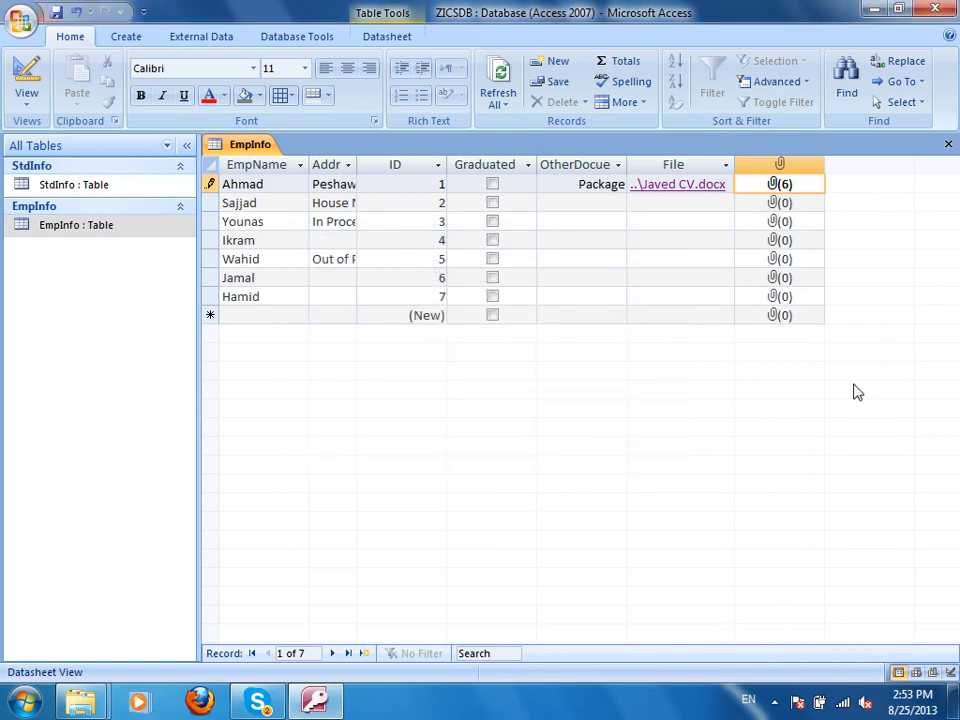
View the first record's Hydrangeas.jpg attachment and save a copy of it as pic1.
double_click(805, 188)
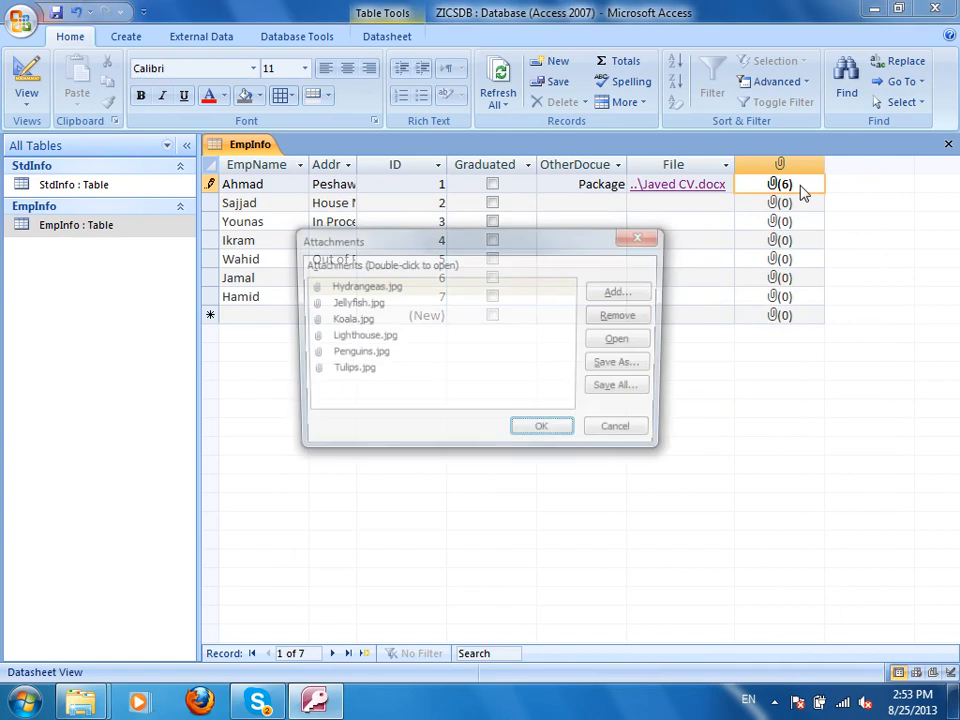
click(387, 289)
double_click(387, 289)
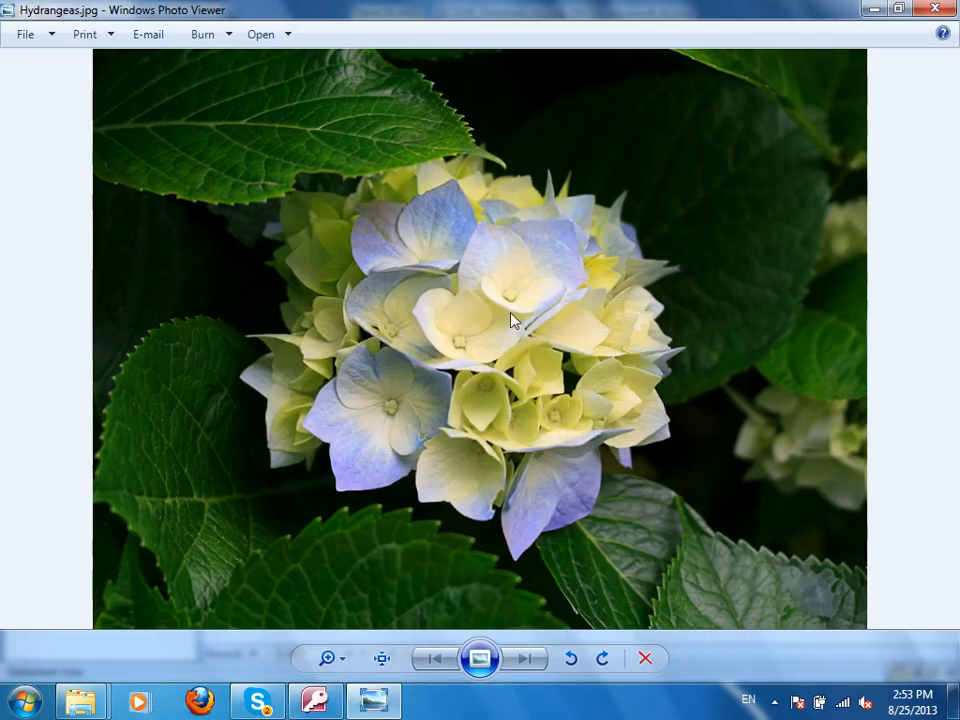
click(950, 9)
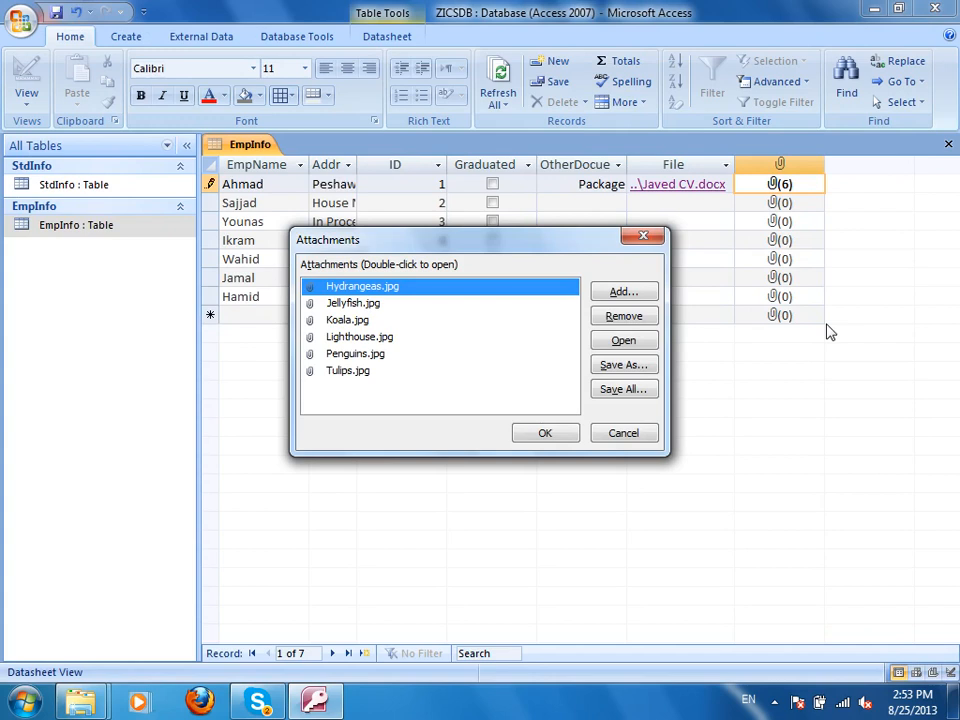
click(643, 366)
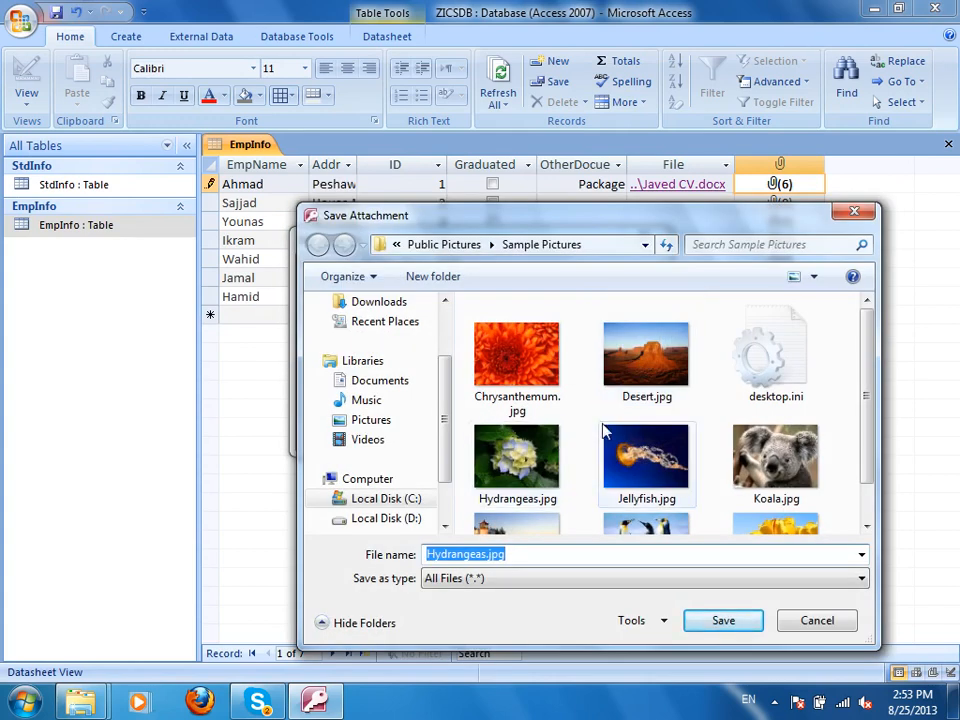
text(all)
text(pic1)
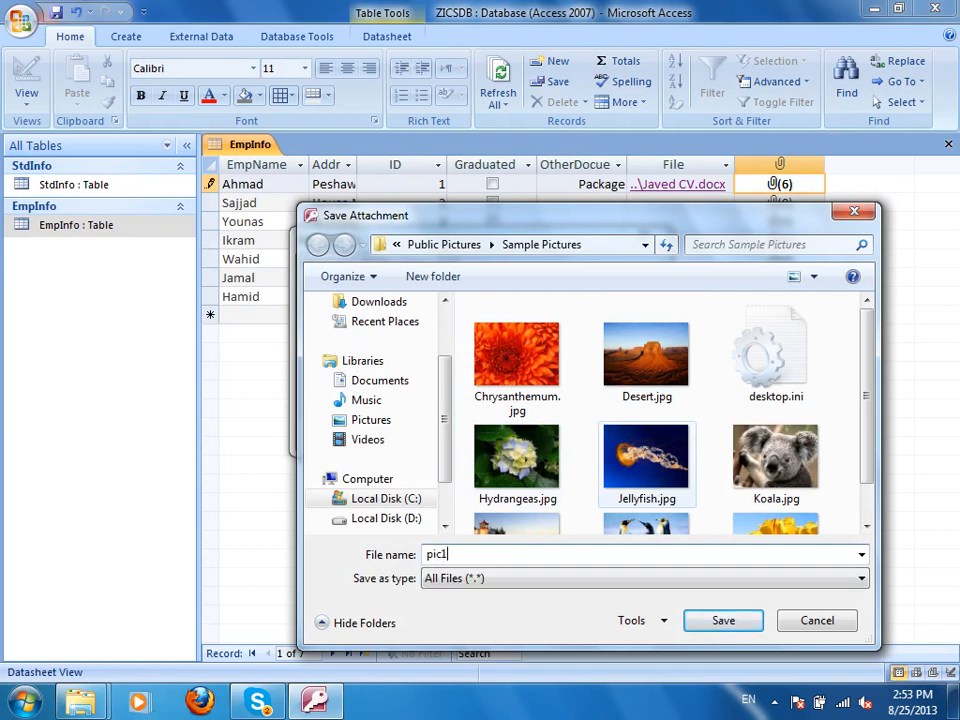
click(724, 621)
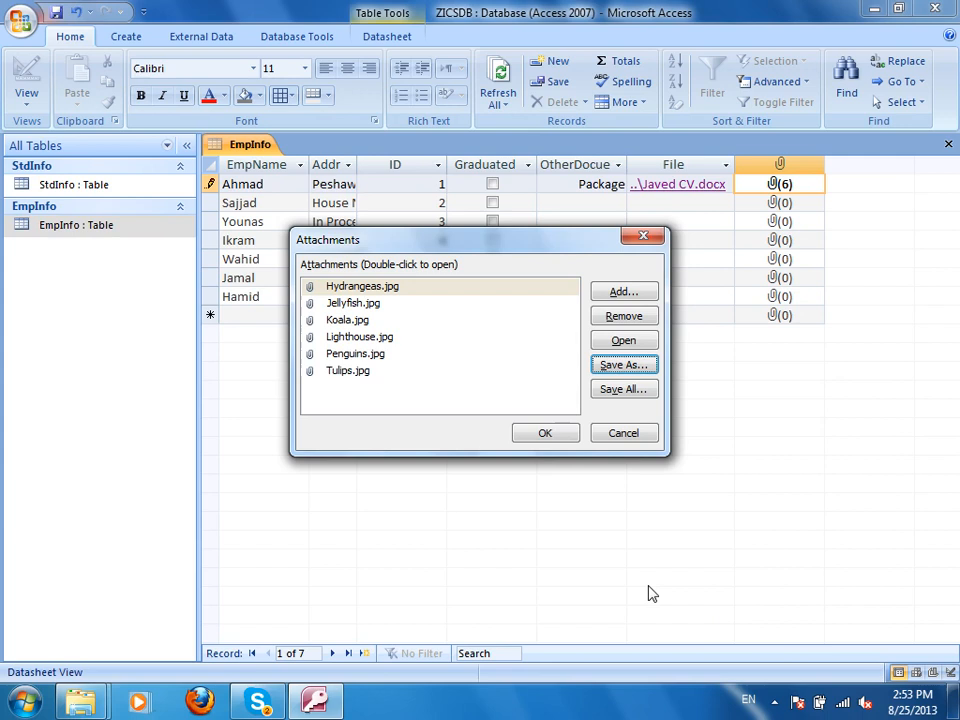
Remove Koala, Lighthouse, Penguins and Tulips from the attachments, keeping Hydrangeas and Jellyfish.
click(395, 354)
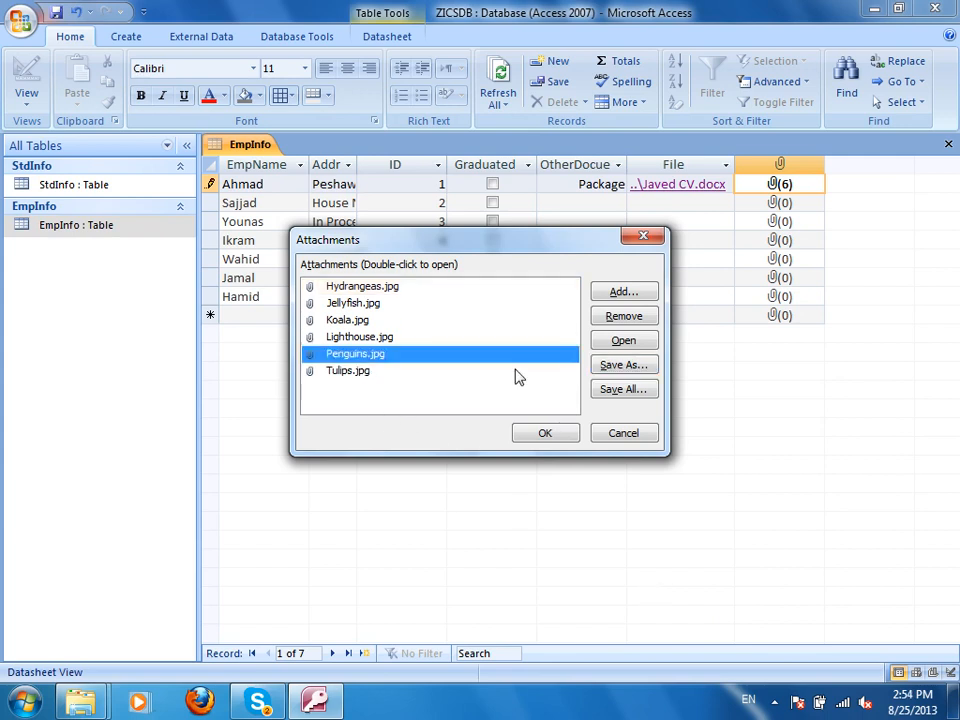
click(630, 317)
click(638, 317)
click(640, 318)
click(640, 318)
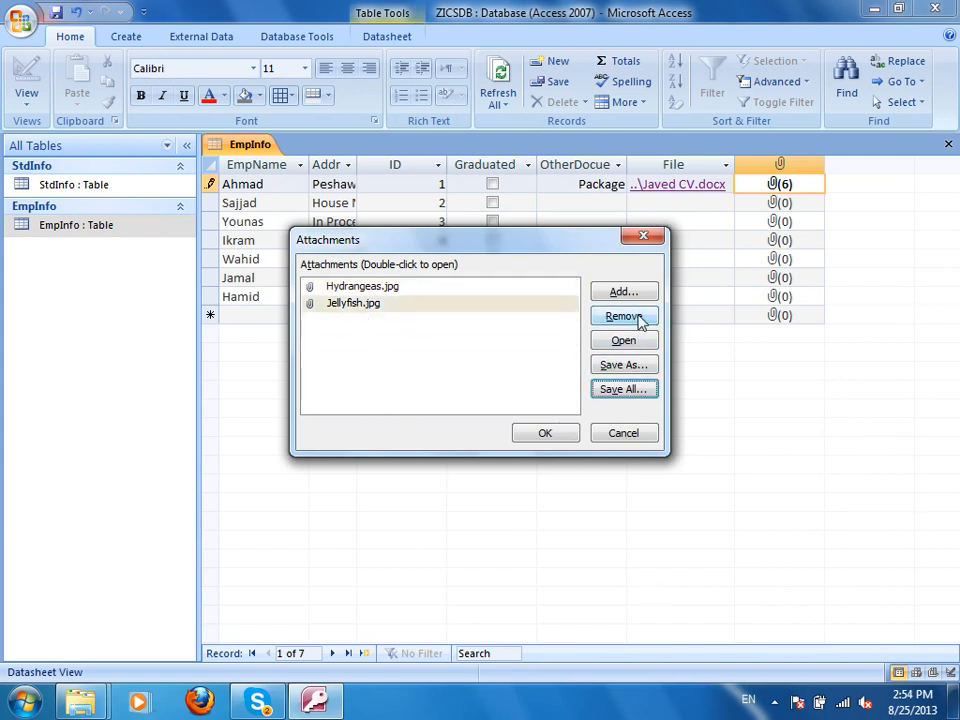
click(545, 433)
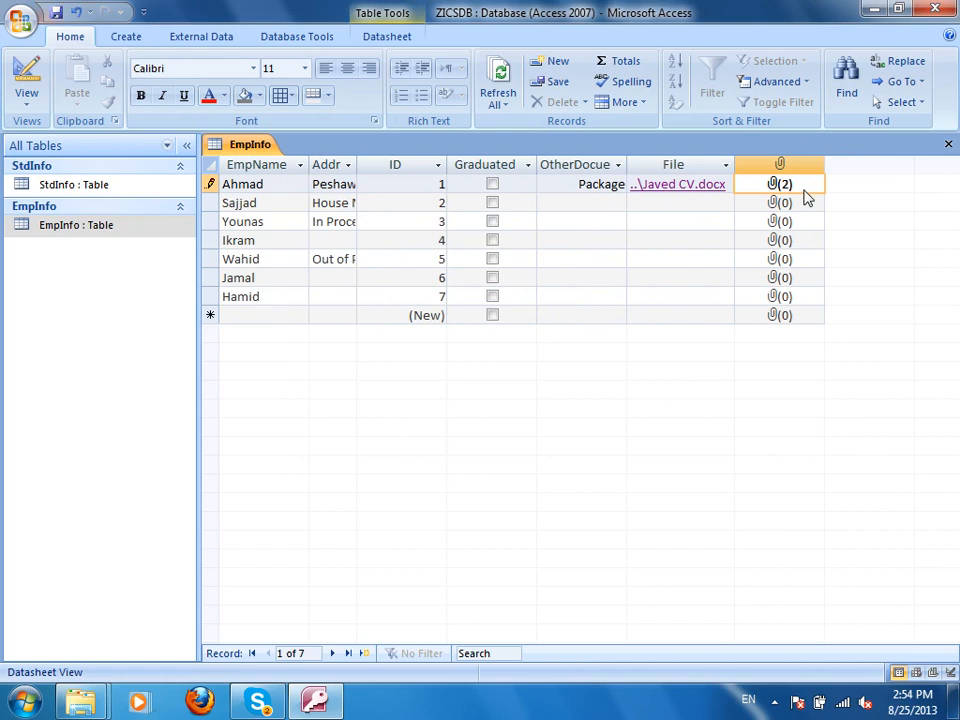
Reopen the attachments and preview Hydrangeas.jpg and Jellyfish.jpg before closing the list.
double_click(806, 188)
double_click(380, 287)
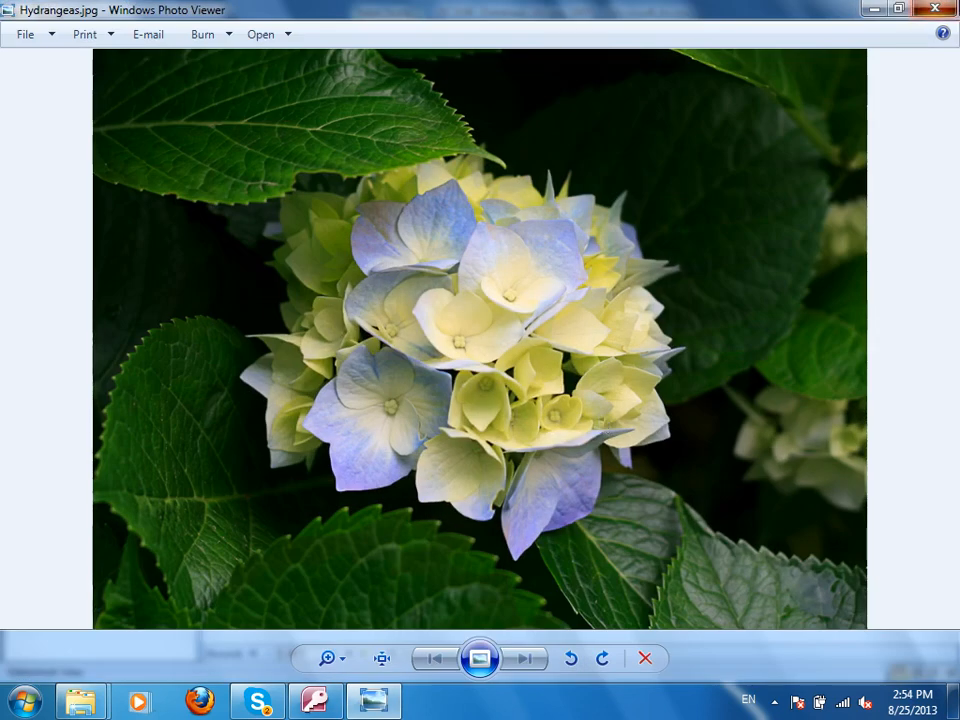
click(935, 8)
double_click(355, 307)
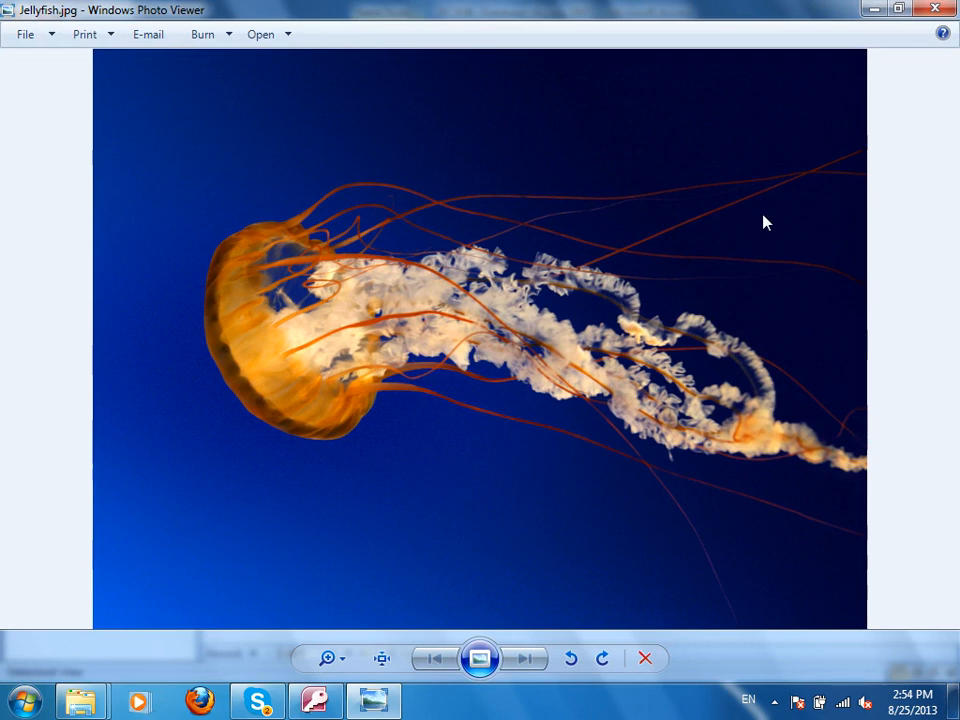
click(935, 9)
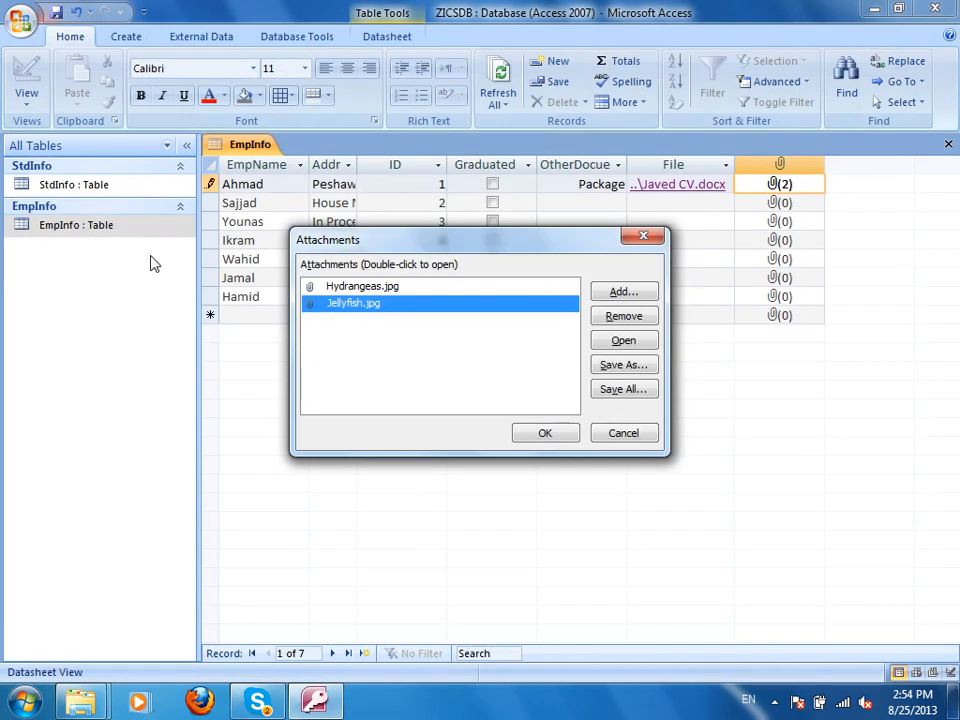
click(545, 432)
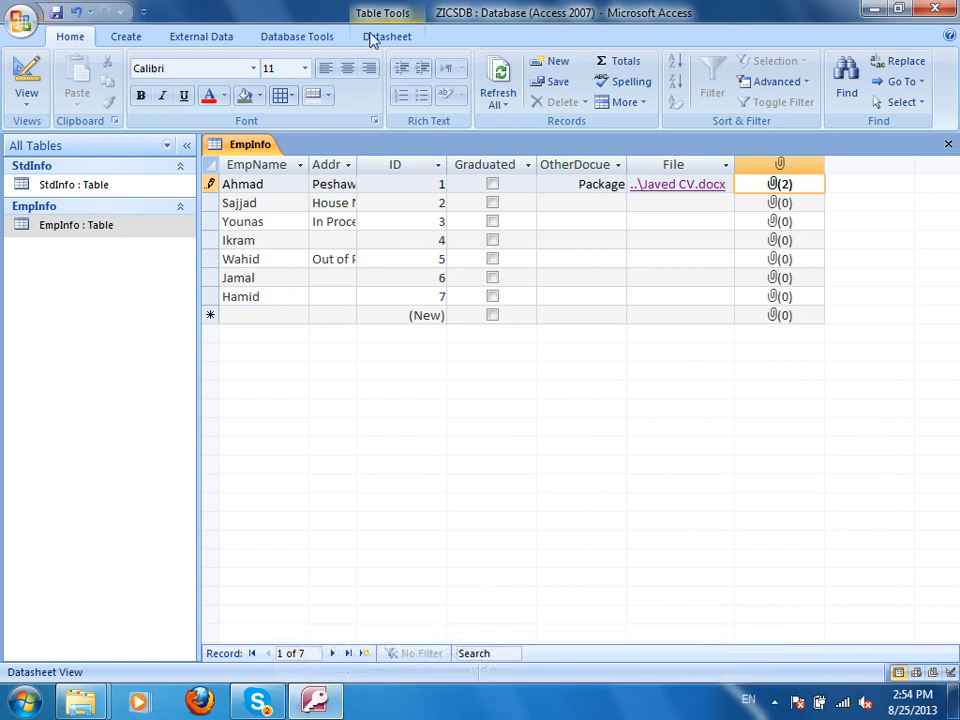
Switch EmpInfo to Design view and browse the data type lists, leaving MultipleFiles as Attachment.
click(28, 74)
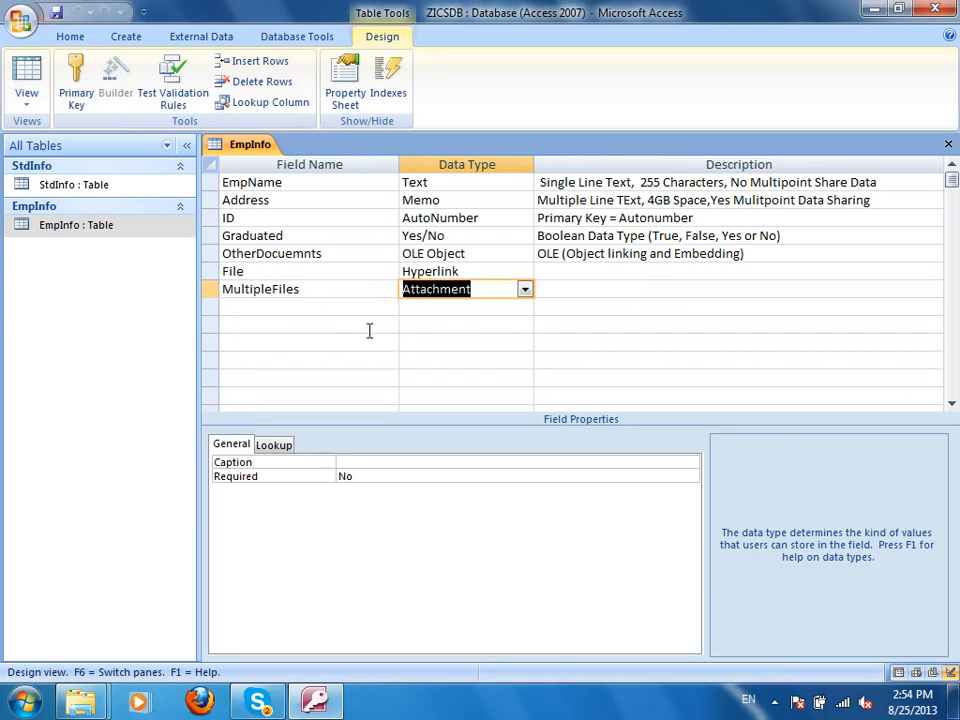
click(300, 308)
click(480, 310)
click(524, 307)
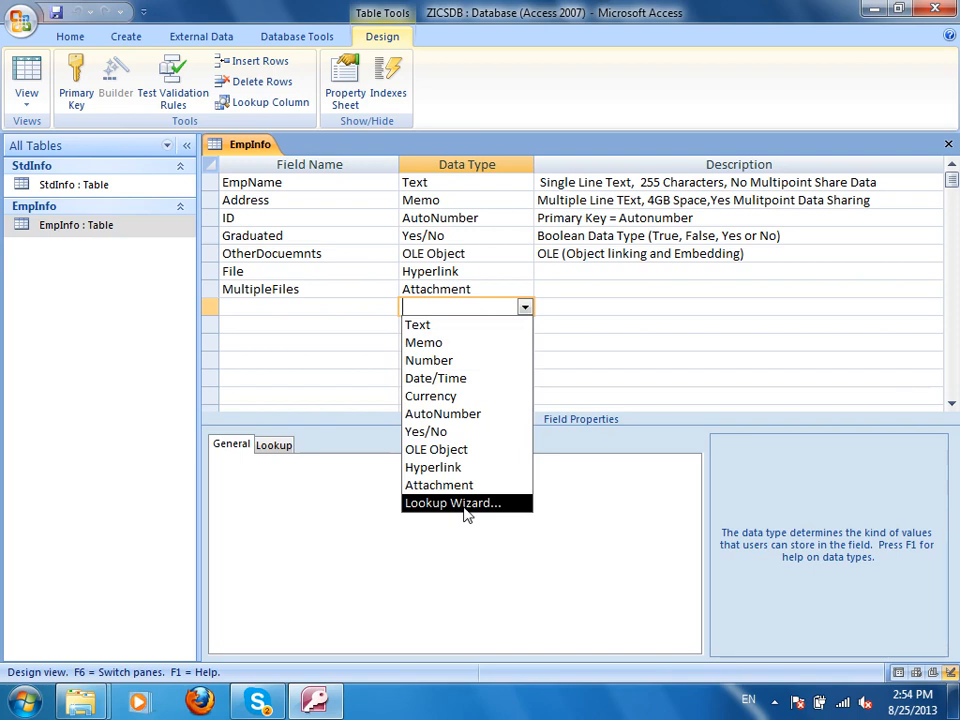
click(605, 290)
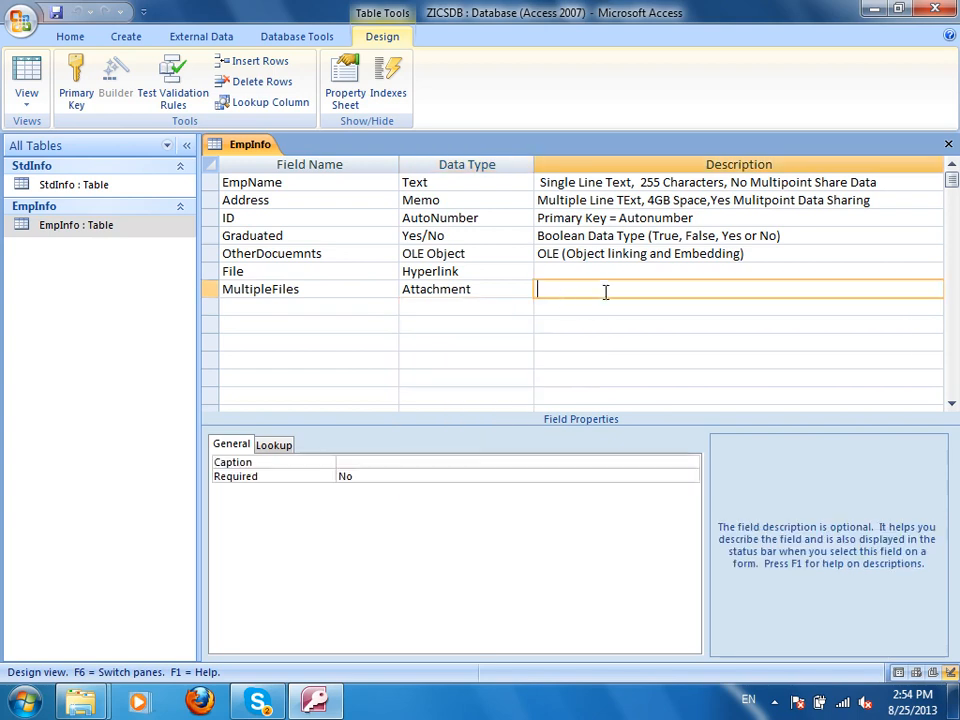
click(500, 290)
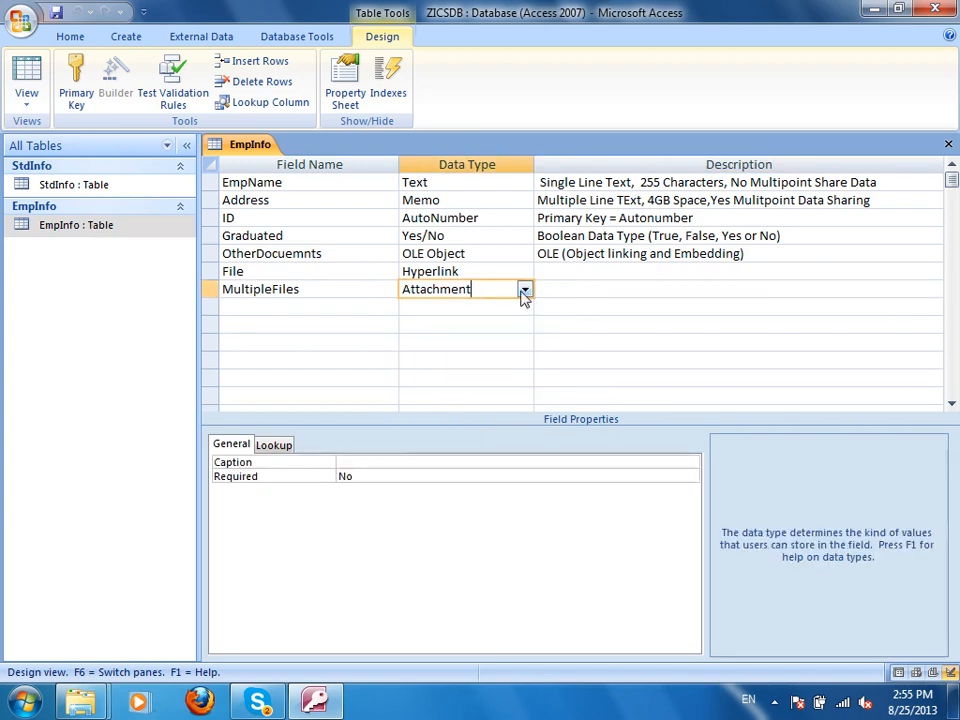
click(524, 290)
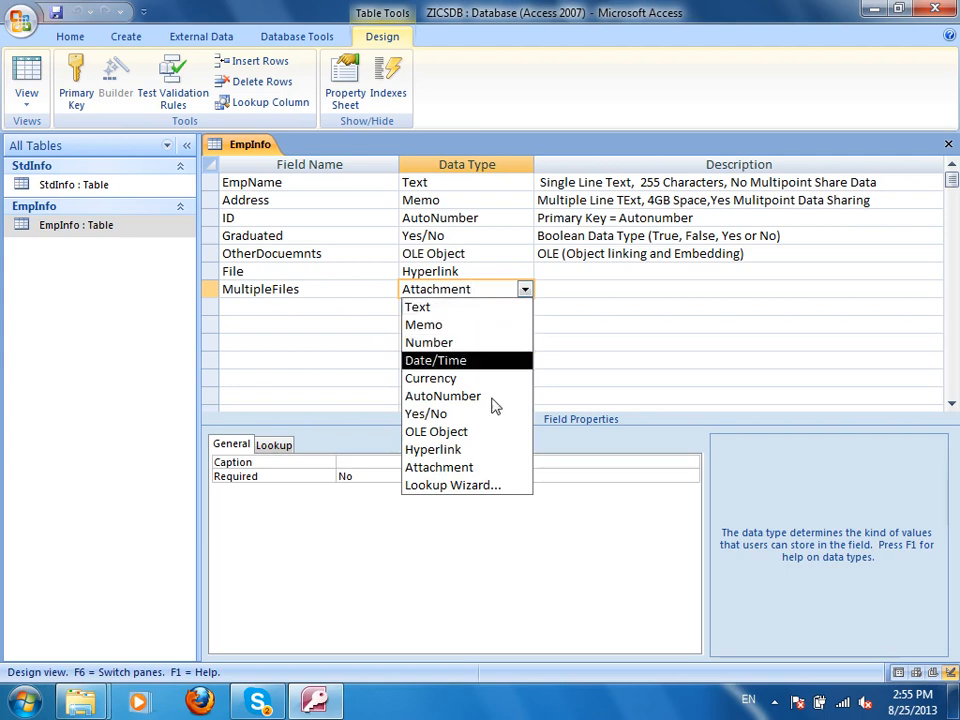
click(555, 332)
click(333, 306)
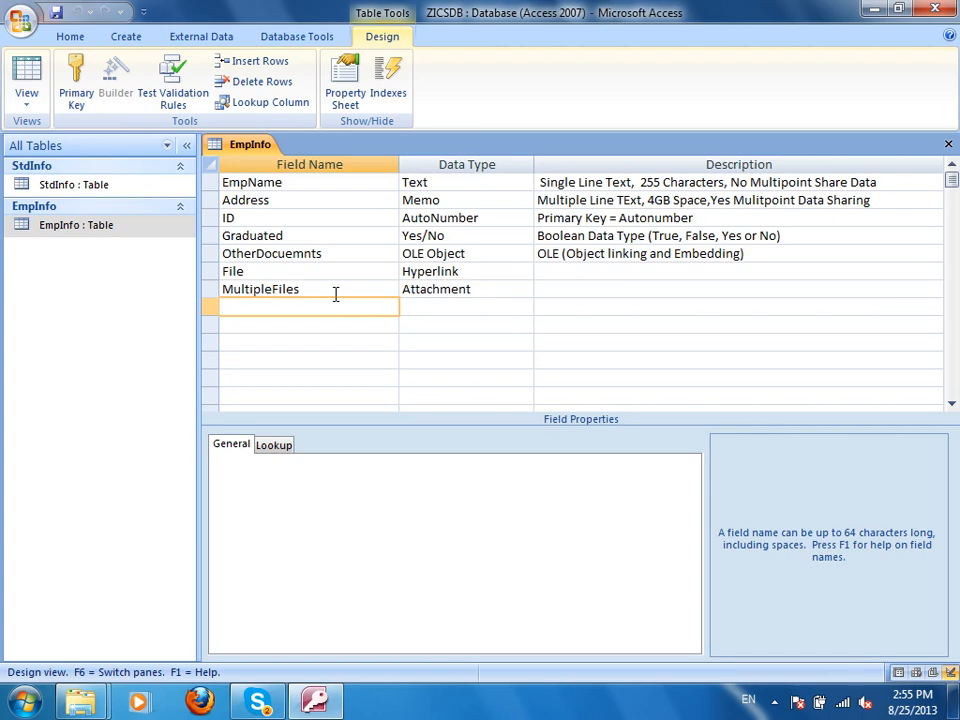
Add a Country field and delete the ID field along with its index.
text(Country)
key(Tab)
right_click(211, 218)
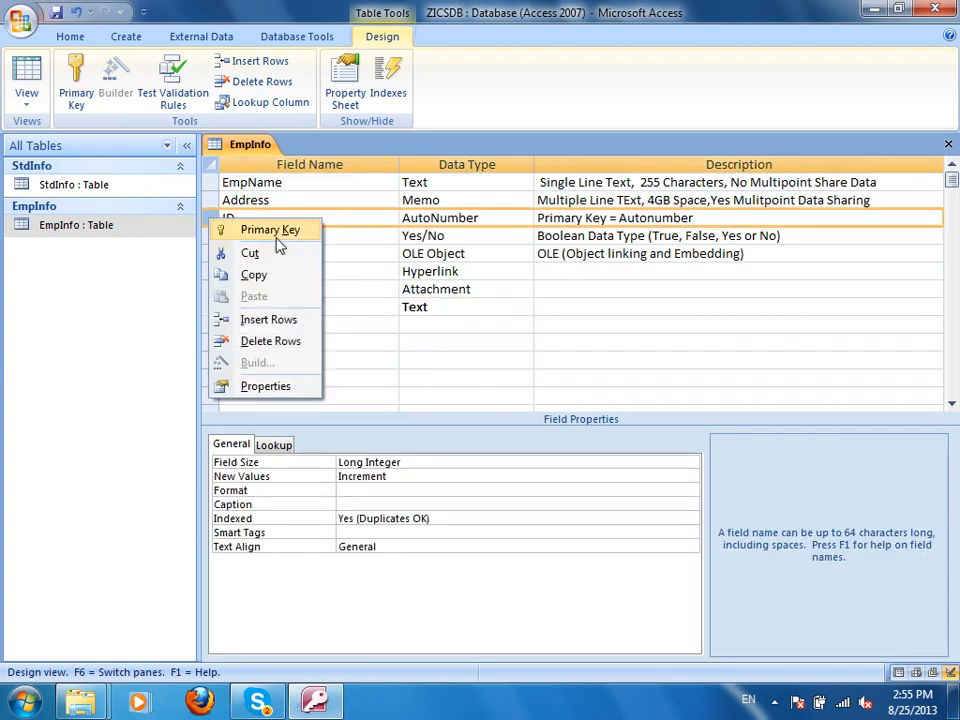
click(268, 345)
click(446, 400)
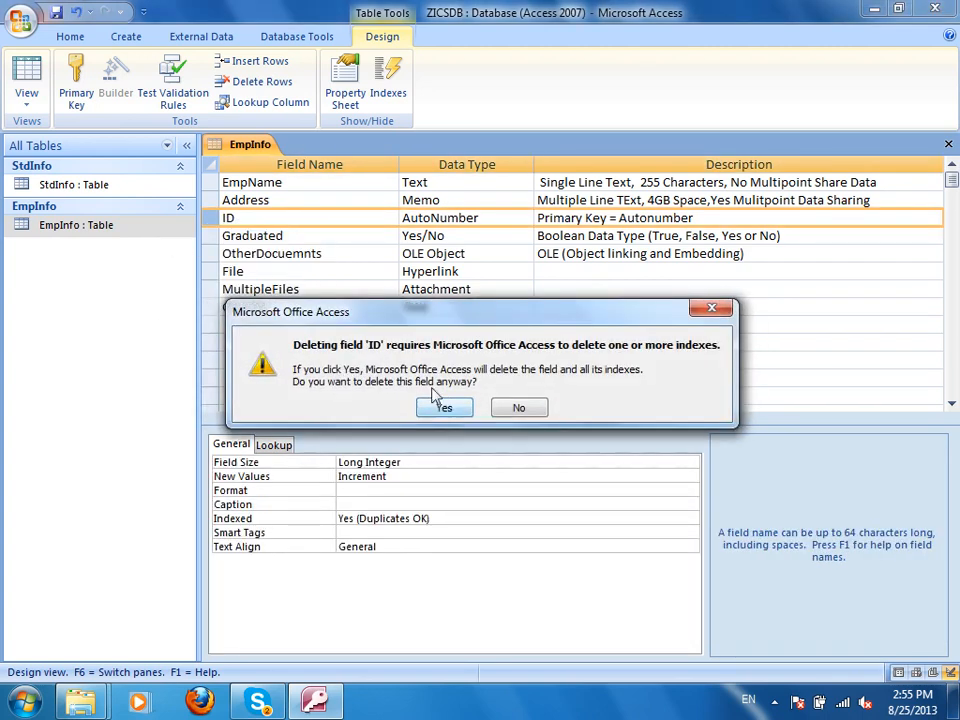
click(443, 407)
Delete the MultipleFiles and File fields, then go to Country's data type list.
right_click(211, 271)
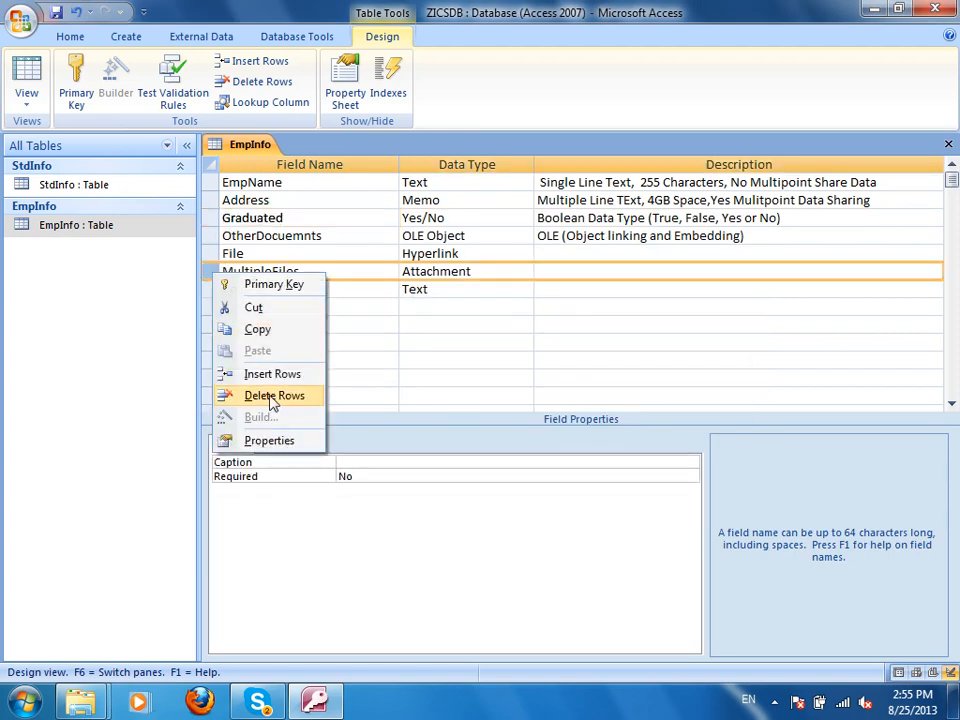
click(240, 396)
click(435, 402)
right_click(211, 253)
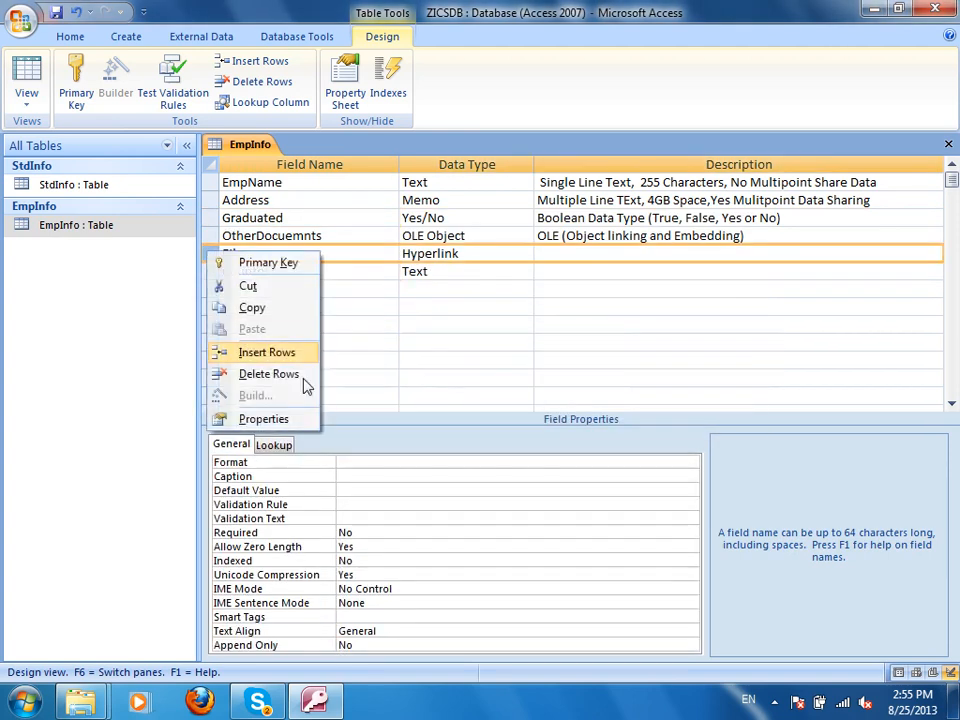
click(262, 374)
click(447, 399)
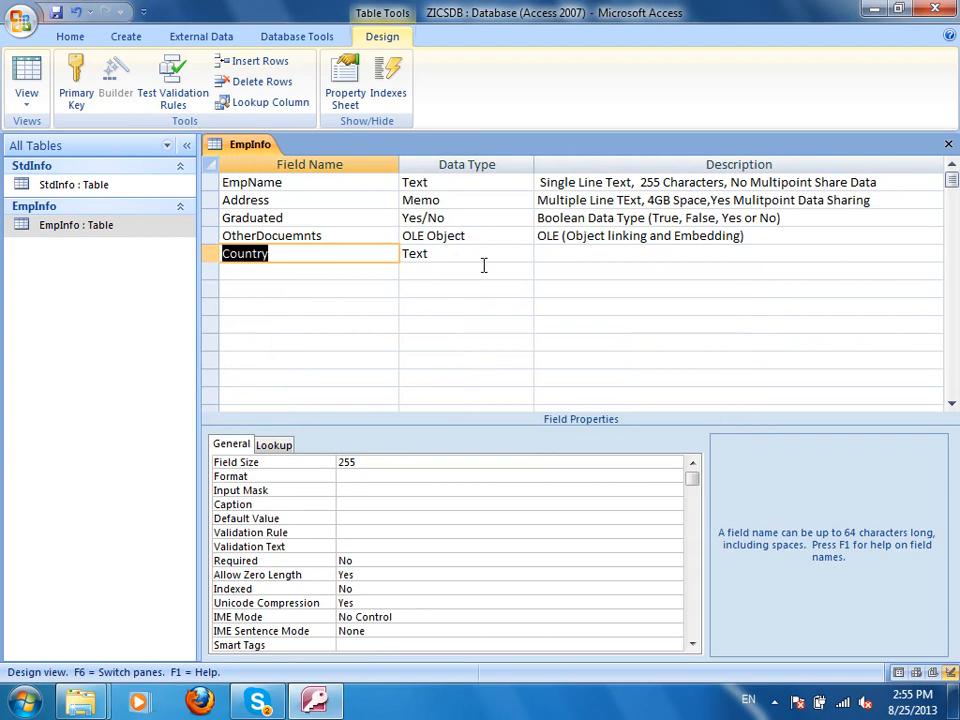
click(486, 257)
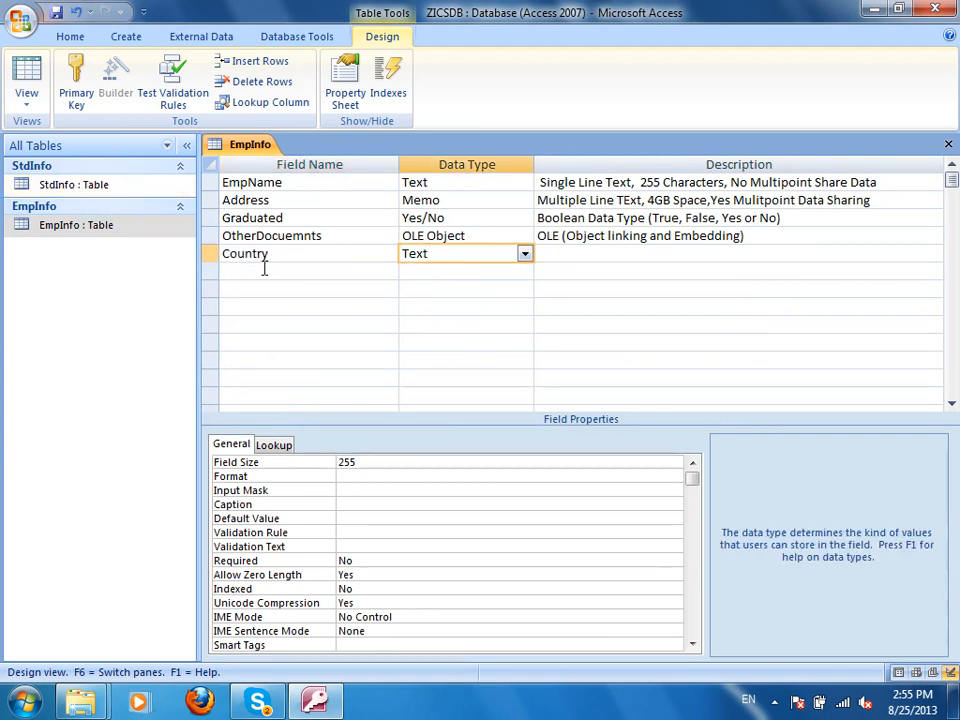
click(524, 254)
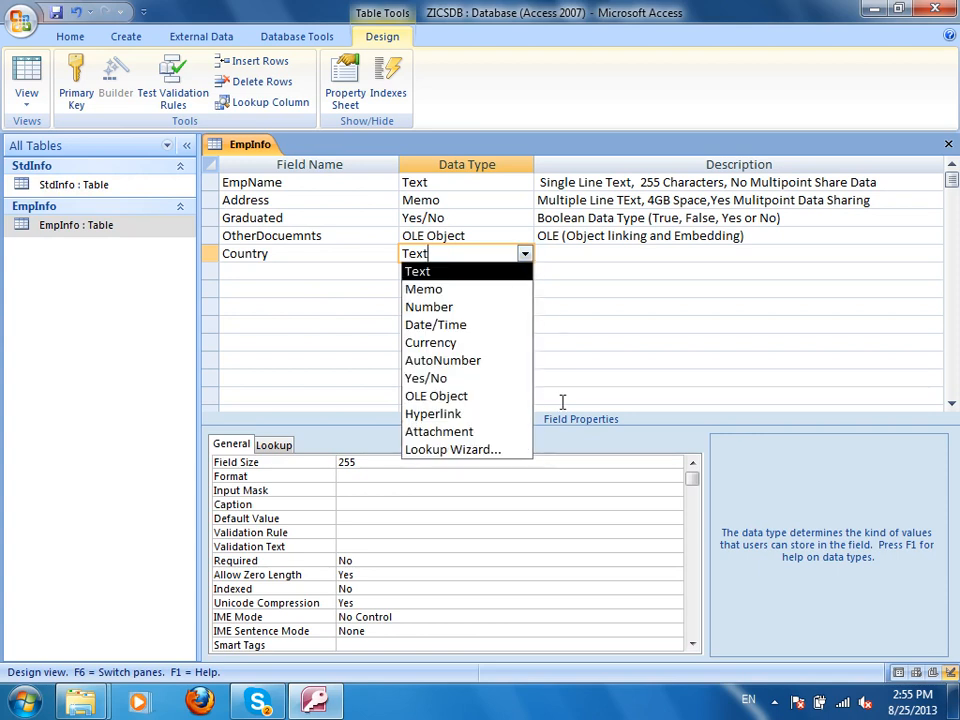
Run the Lookup Wizard on Country, choosing to type in the list values by hand.
click(476, 450)
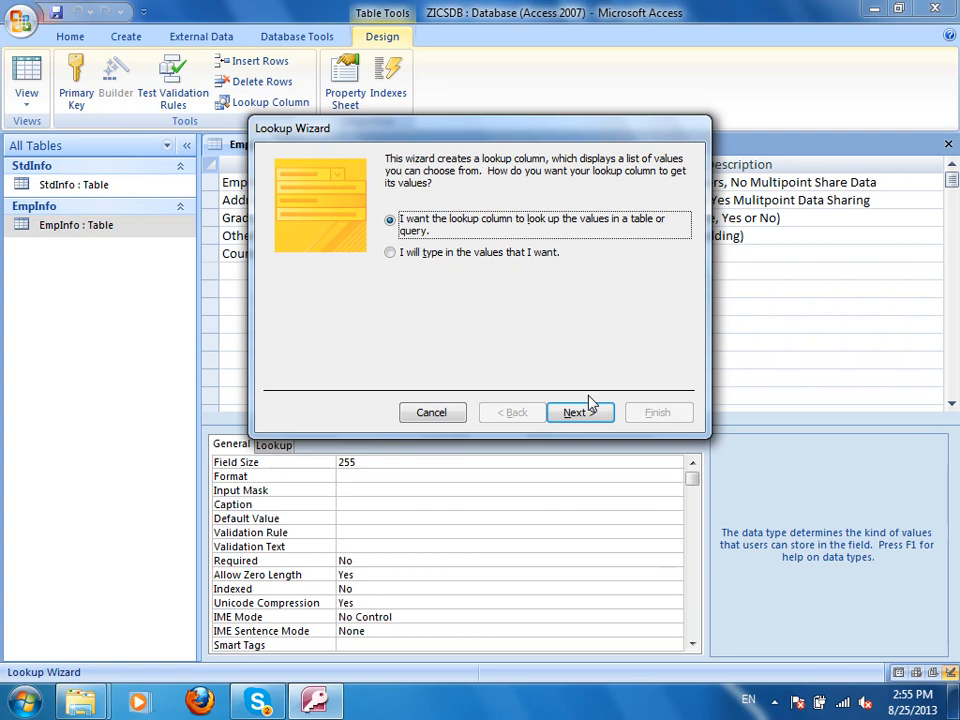
click(577, 416)
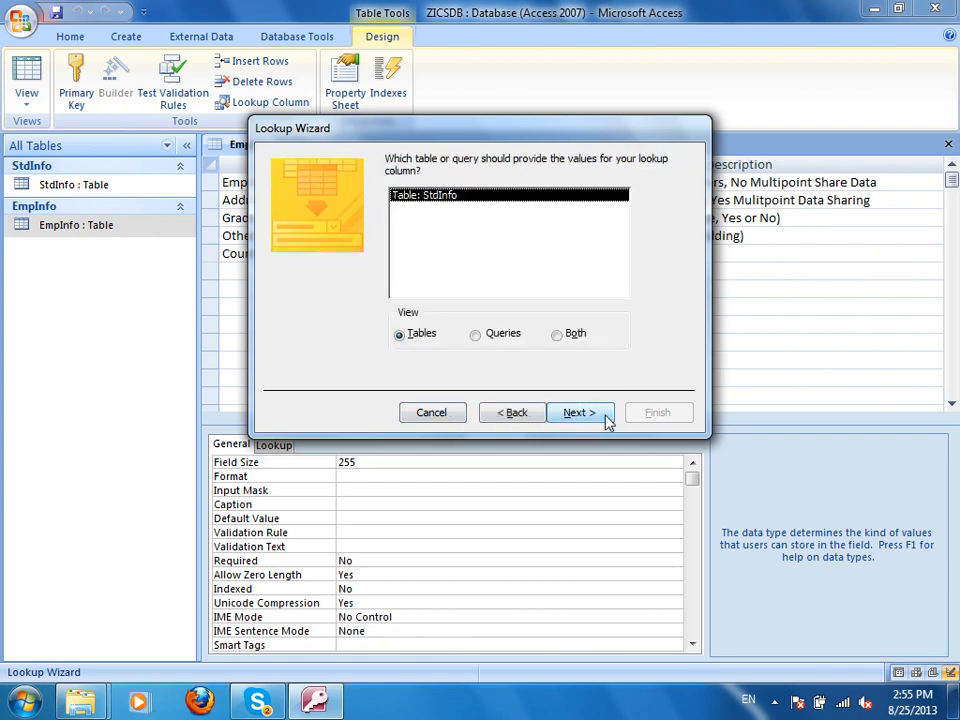
click(498, 411)
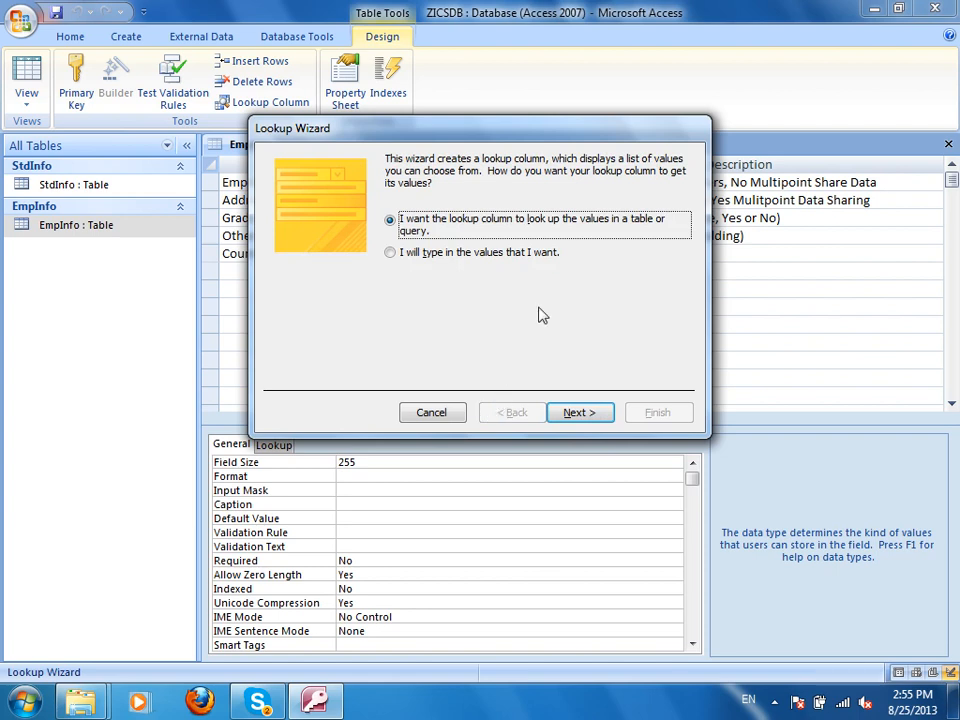
click(477, 258)
click(457, 228)
click(446, 258)
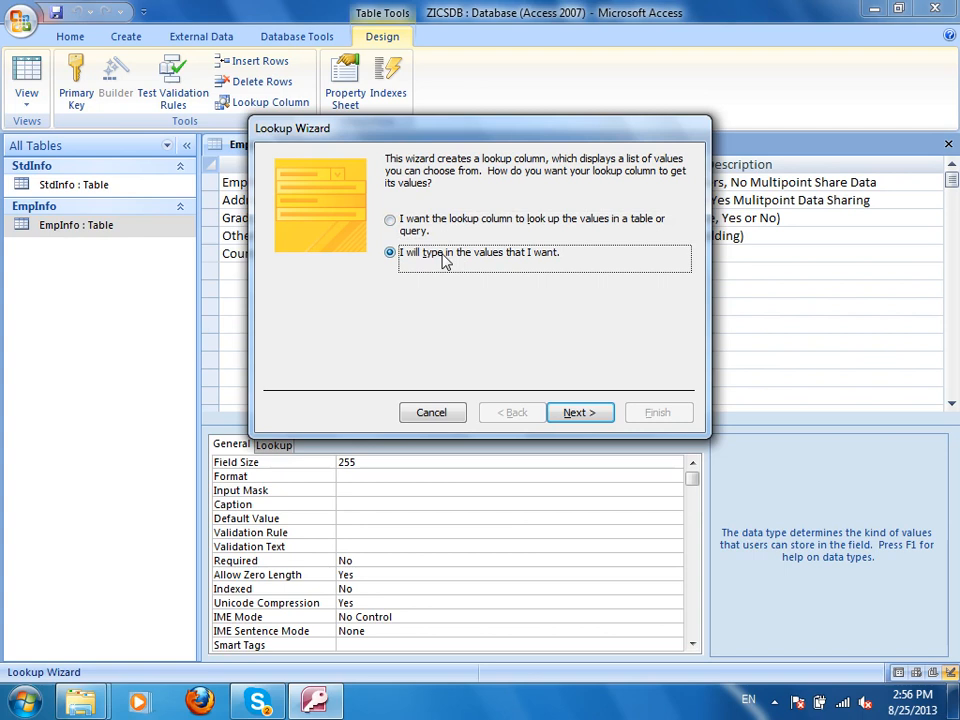
click(574, 411)
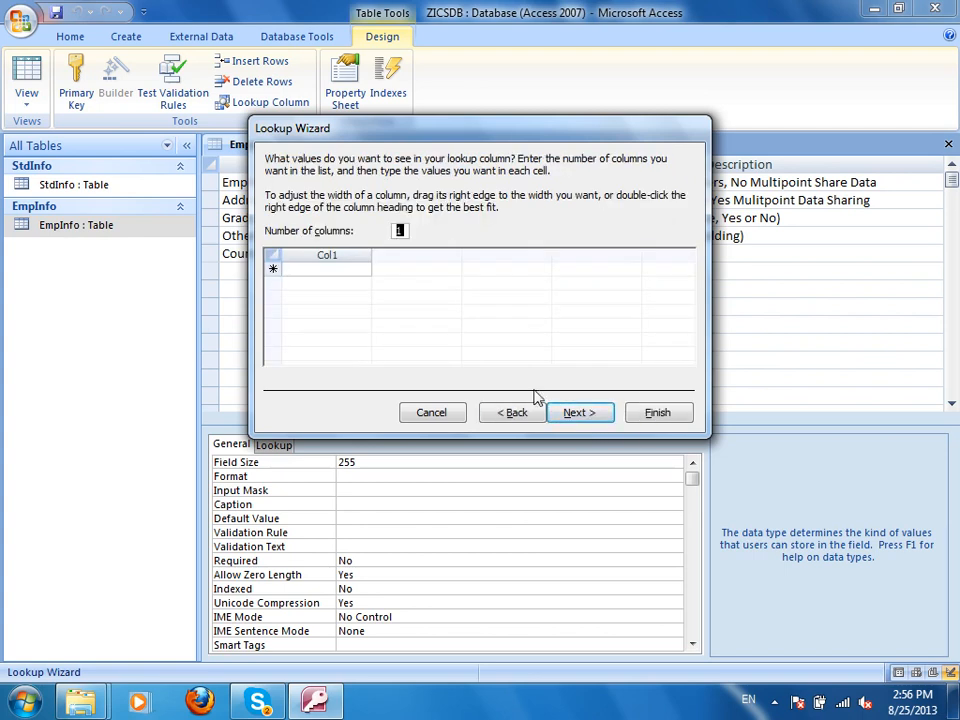
Set the lookup to 1 column and enter Afghanistan, Pakistan and United States.
text(2)
key(Tab)
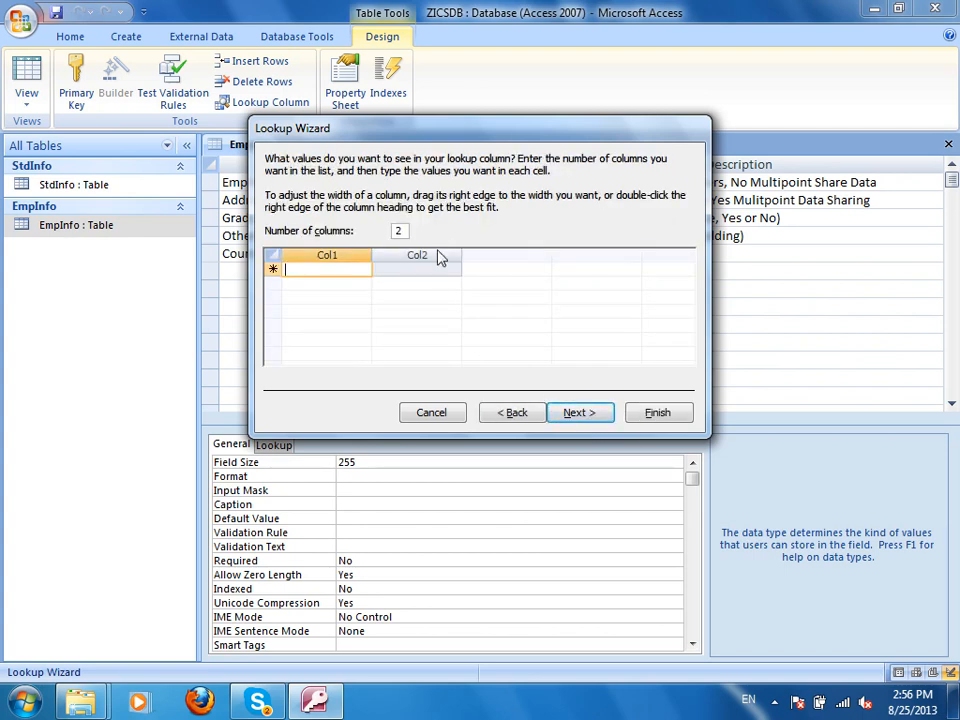
double_click(399, 230)
text(1)
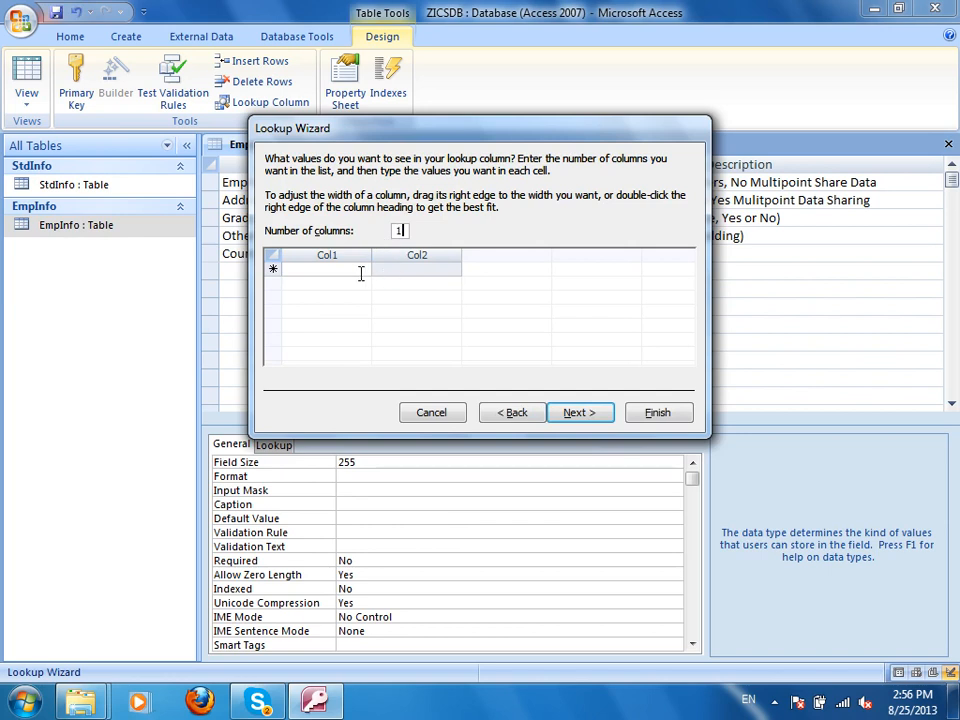
click(360, 271)
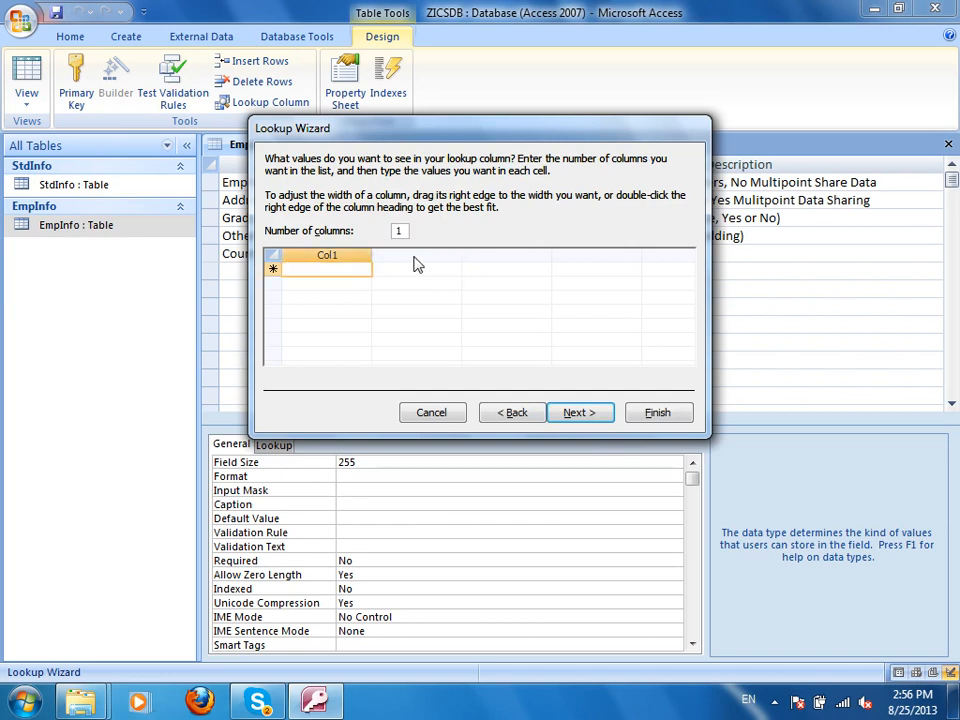
text(Afghanistan)
key(Return)
text(Pakistan)
key(Return)
text(United States)
key(Return)
Add Russia, China and Others to the list, then continue to the label page.
text(Ryussi)
key(BackSpace)
key(BackSpace)
key(BackSpace)
key(BackSpace)
key(BackSpace)
text(ussia)
key(Return)
text(China)
key(Return)
text(Other)
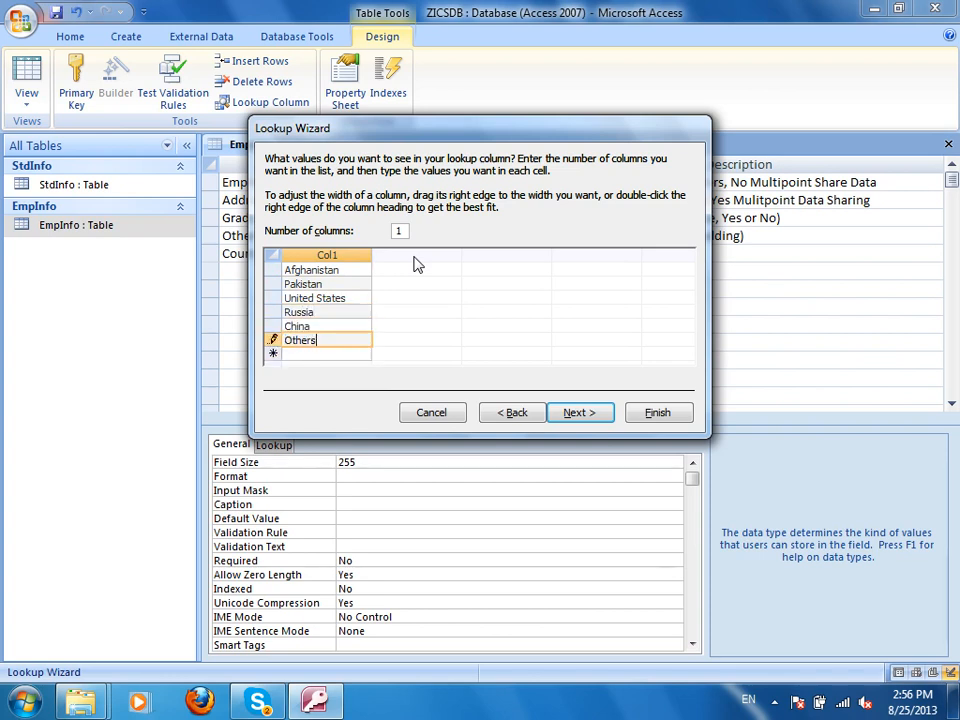
click(594, 416)
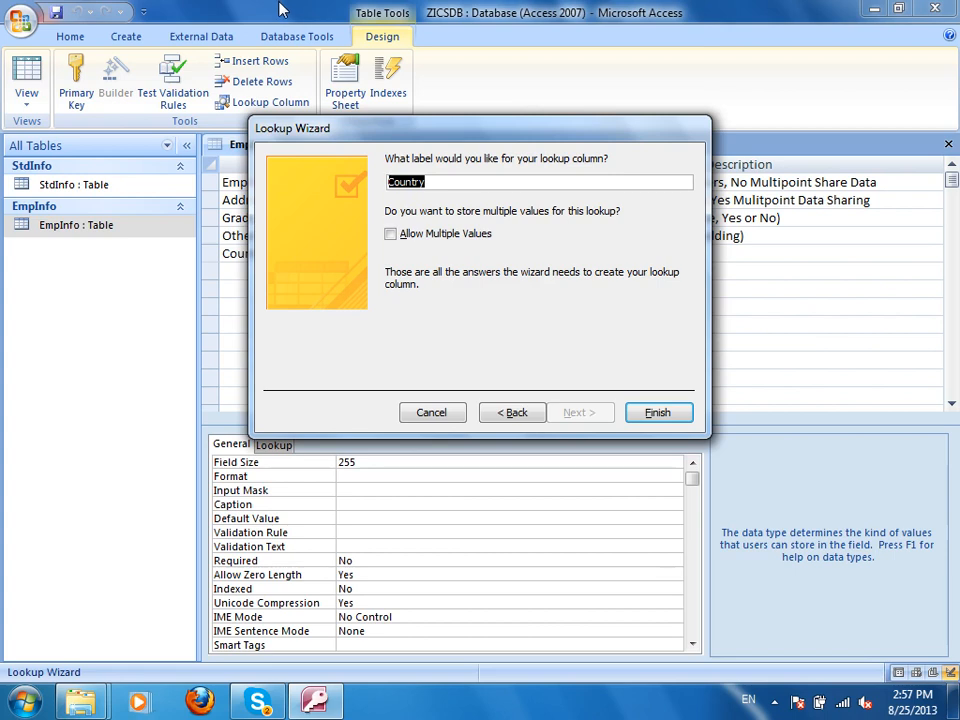
Complete the Country lookup wizard and widen the Country column in Datasheet View.
click(680, 411)
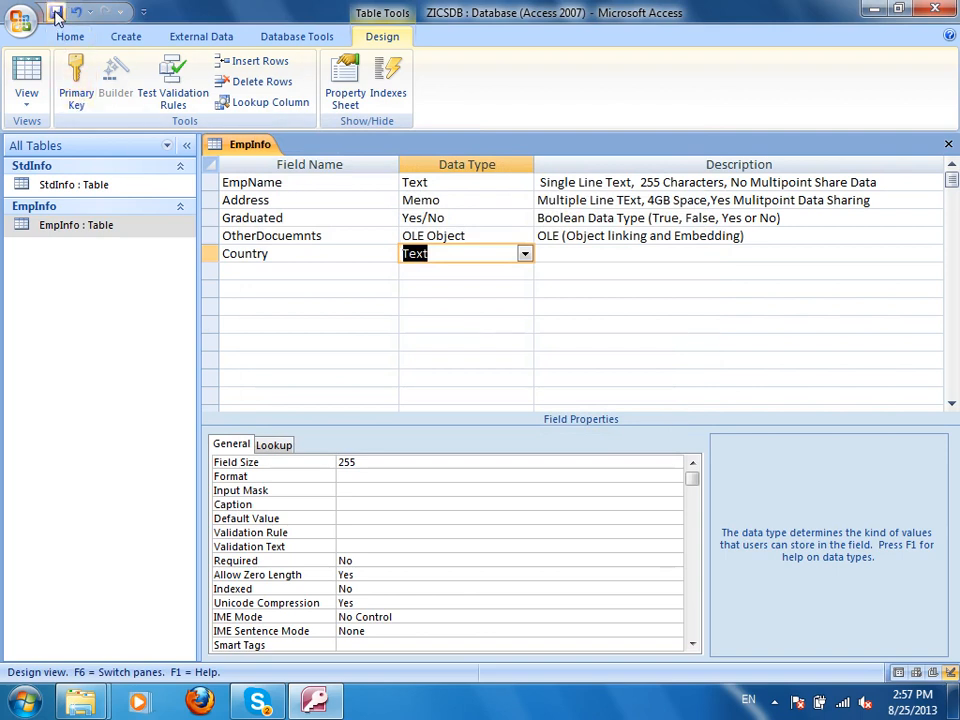
click(26, 98)
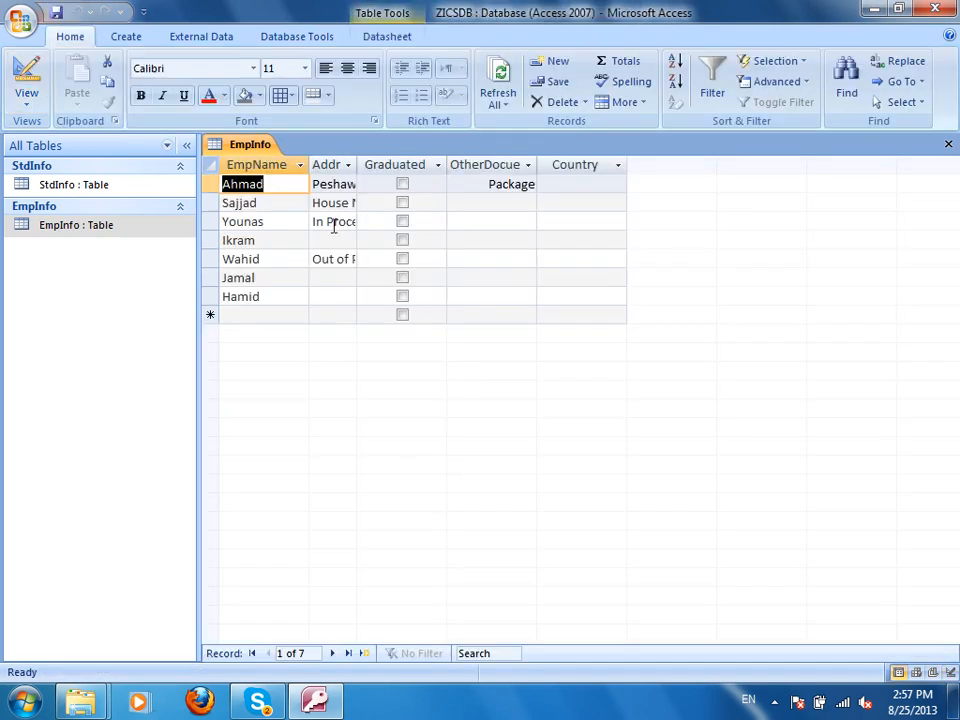
drag(627, 164, 703, 195)
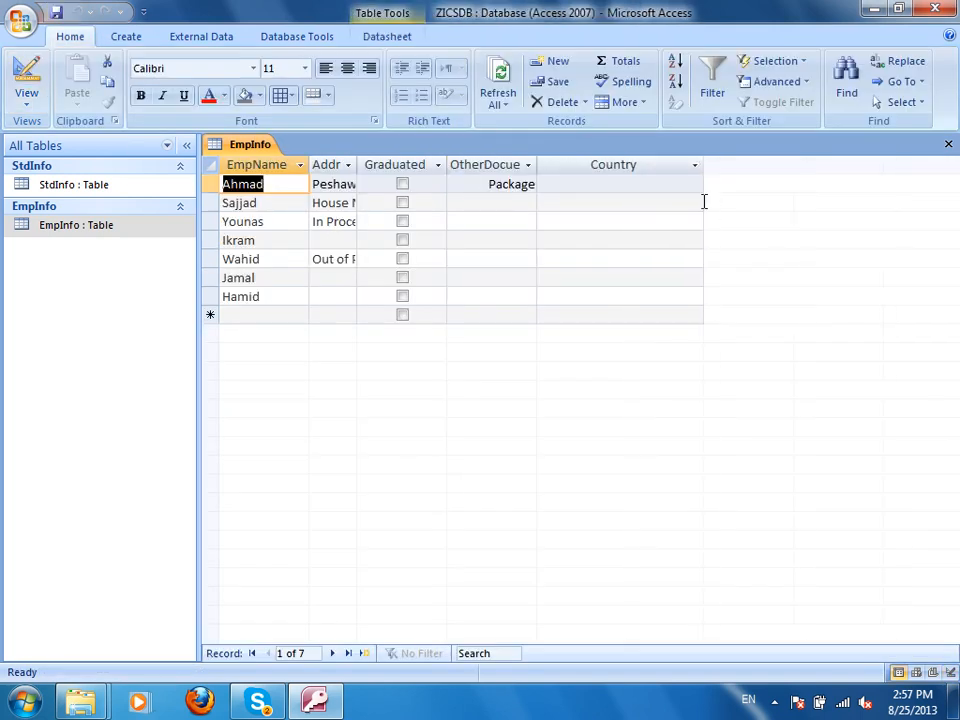
Set the first employee's Country to Afghanistan and the second employee's to China.
click(697, 187)
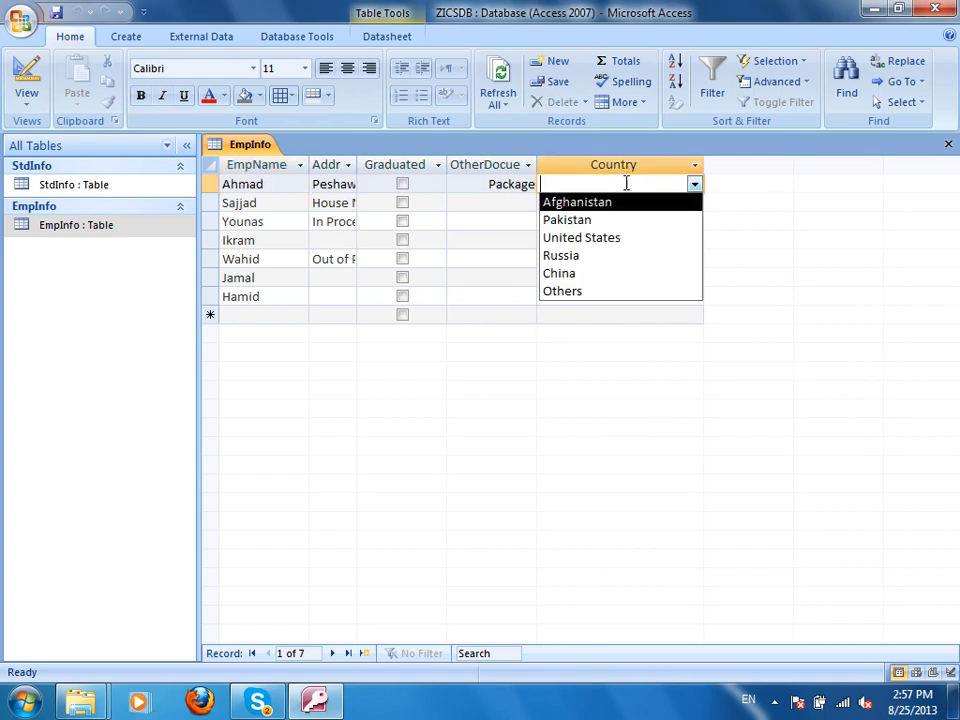
click(820, 244)
click(694, 184)
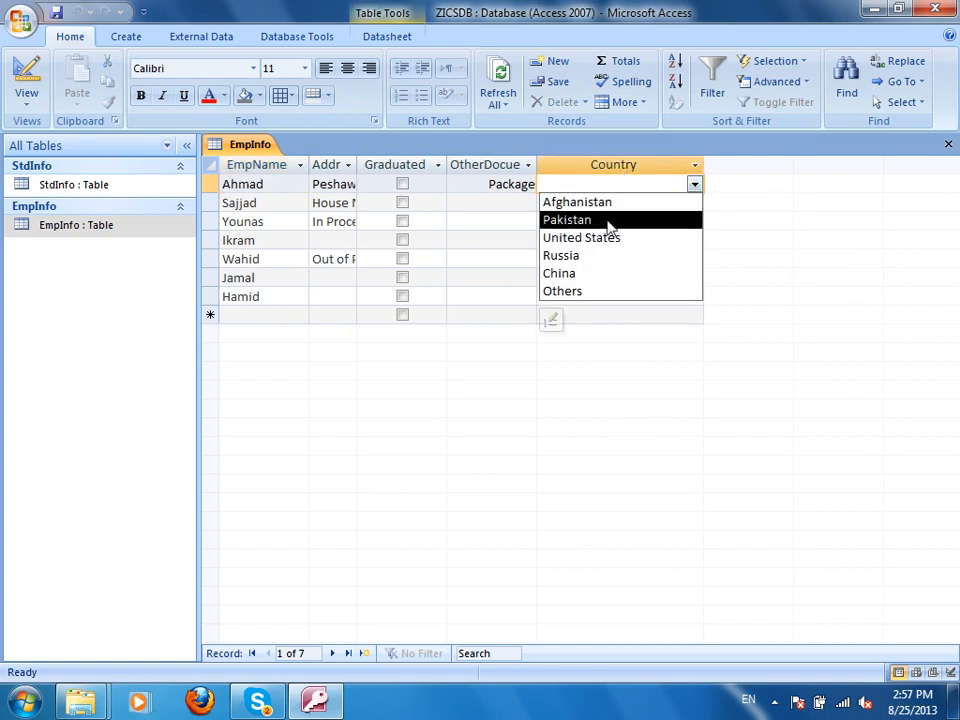
click(737, 234)
text(afghanistan)
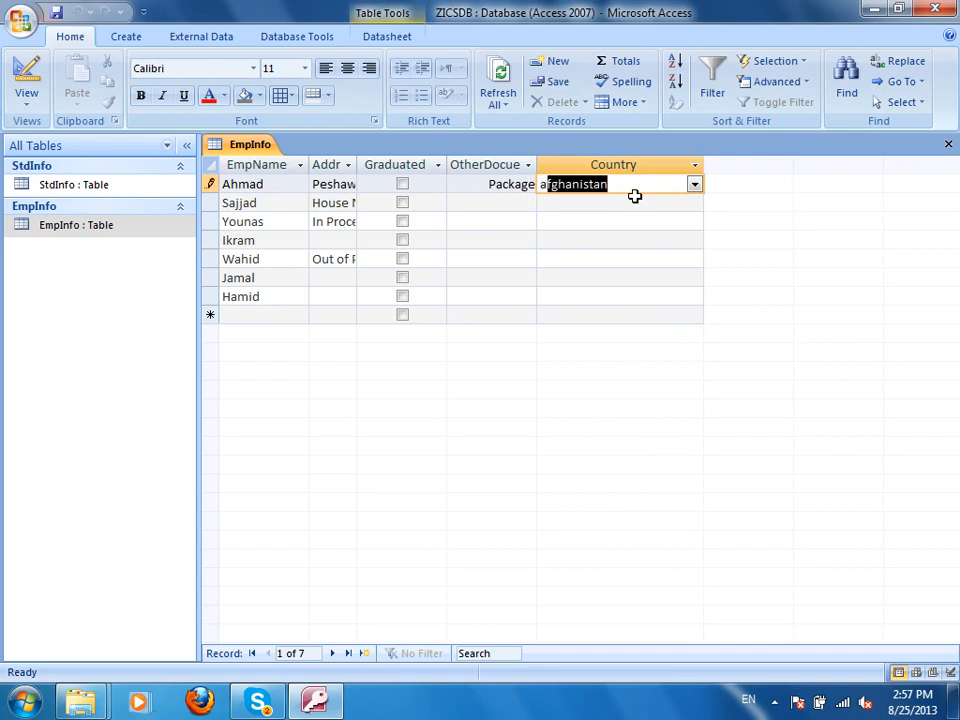
click(628, 202)
click(694, 203)
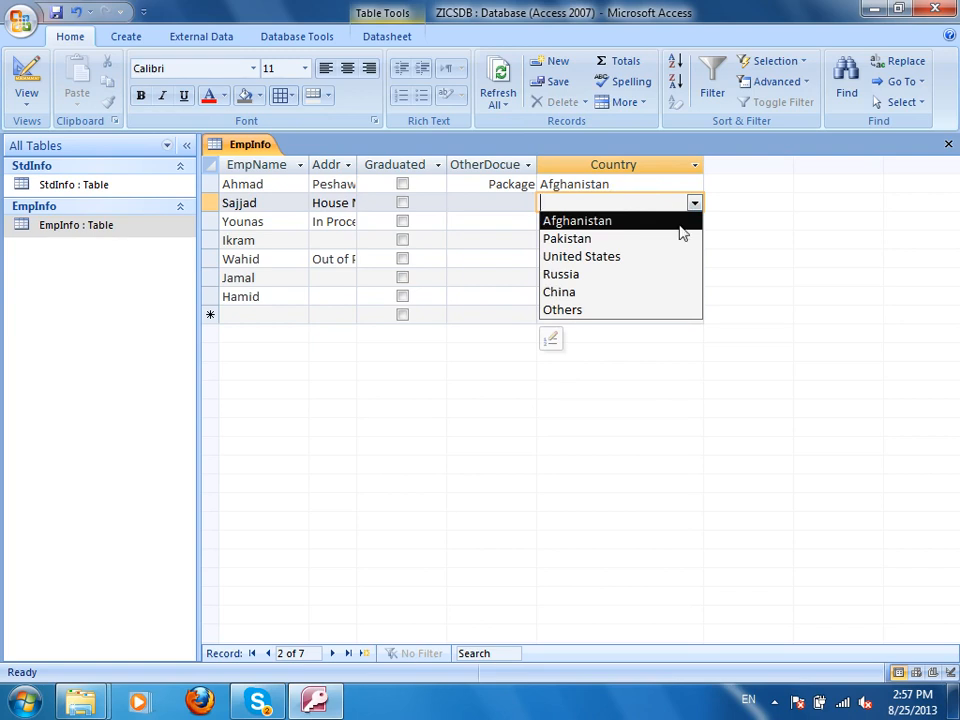
click(789, 387)
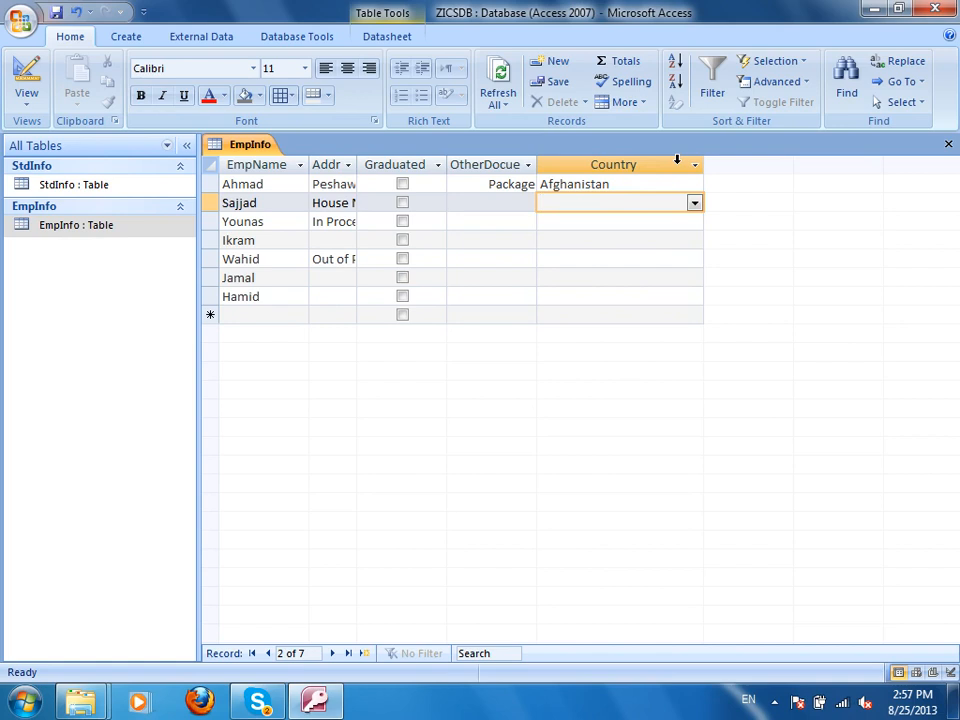
text(china)
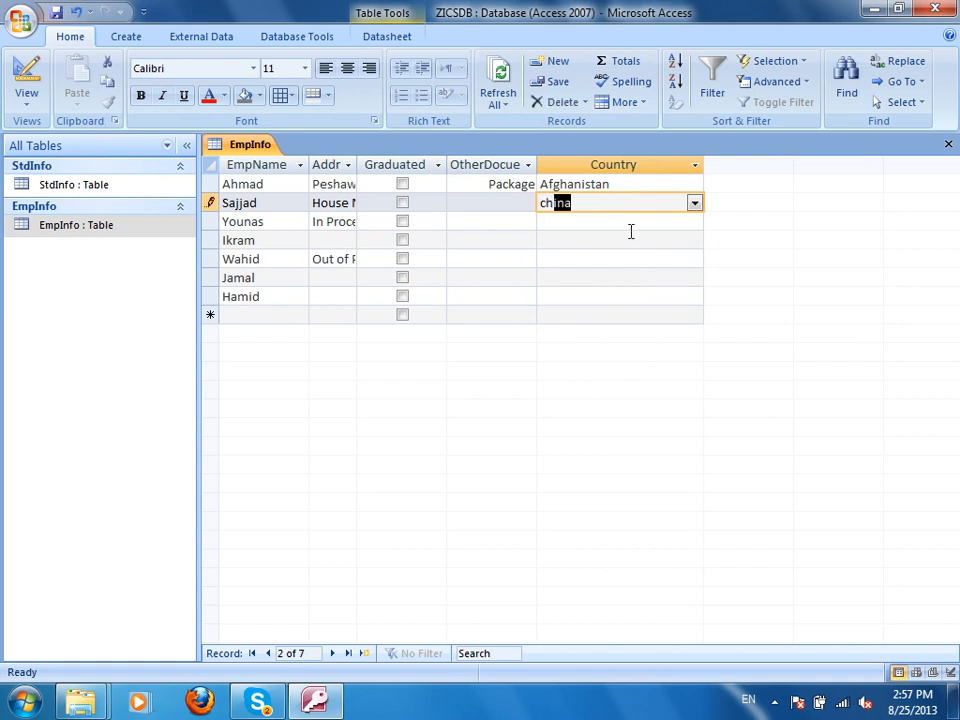
click(634, 221)
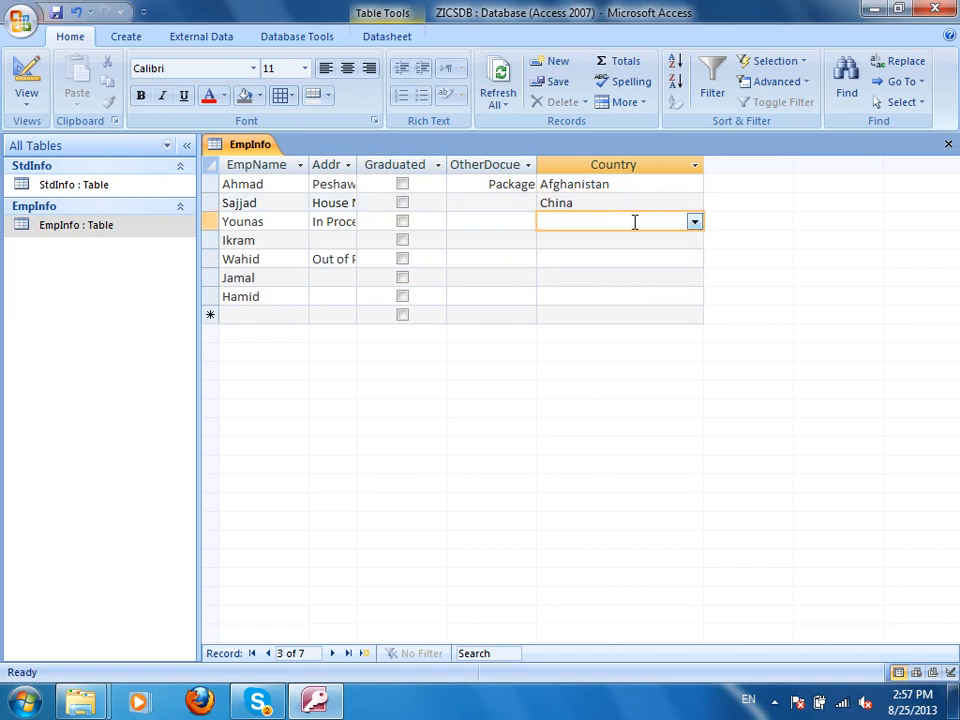
click(694, 222)
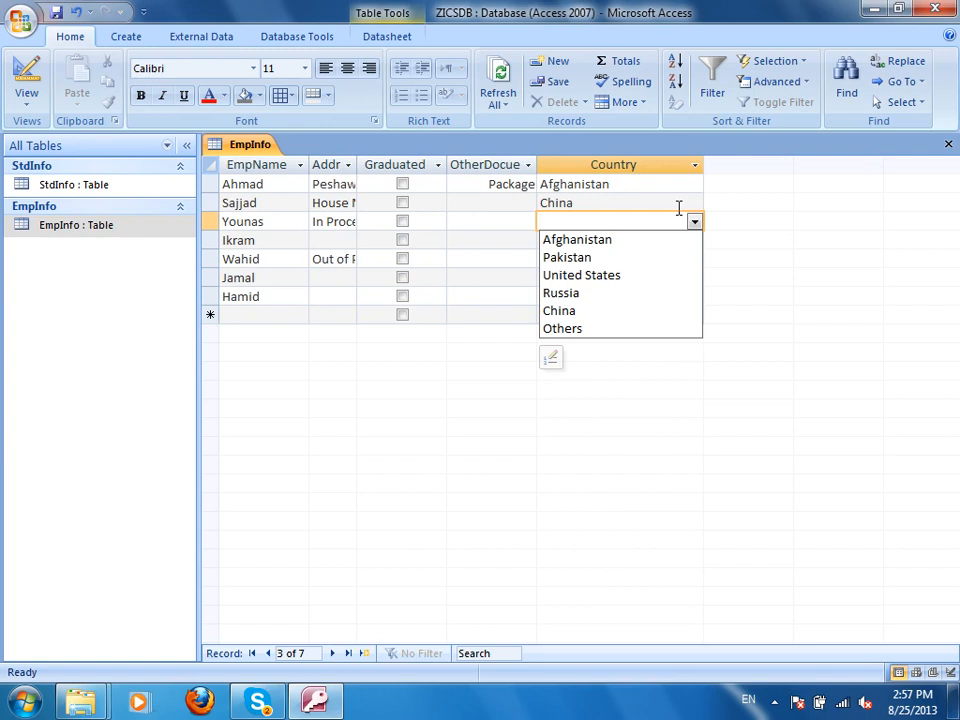
Add UK after United States in the Country combo's Edit List Items.
click(551, 358)
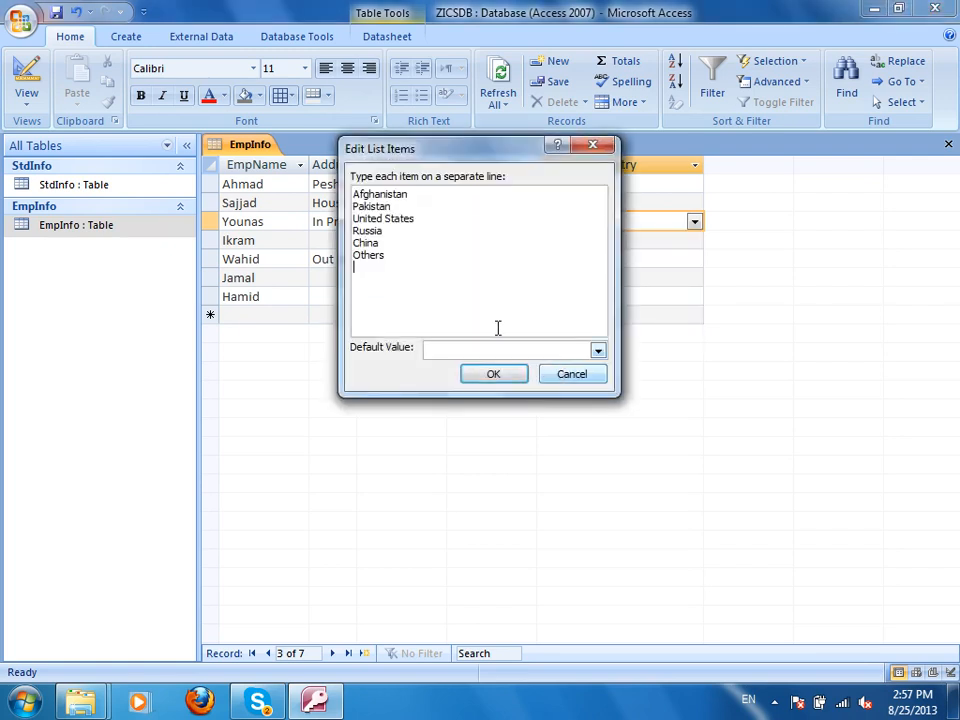
click(430, 217)
key(Return)
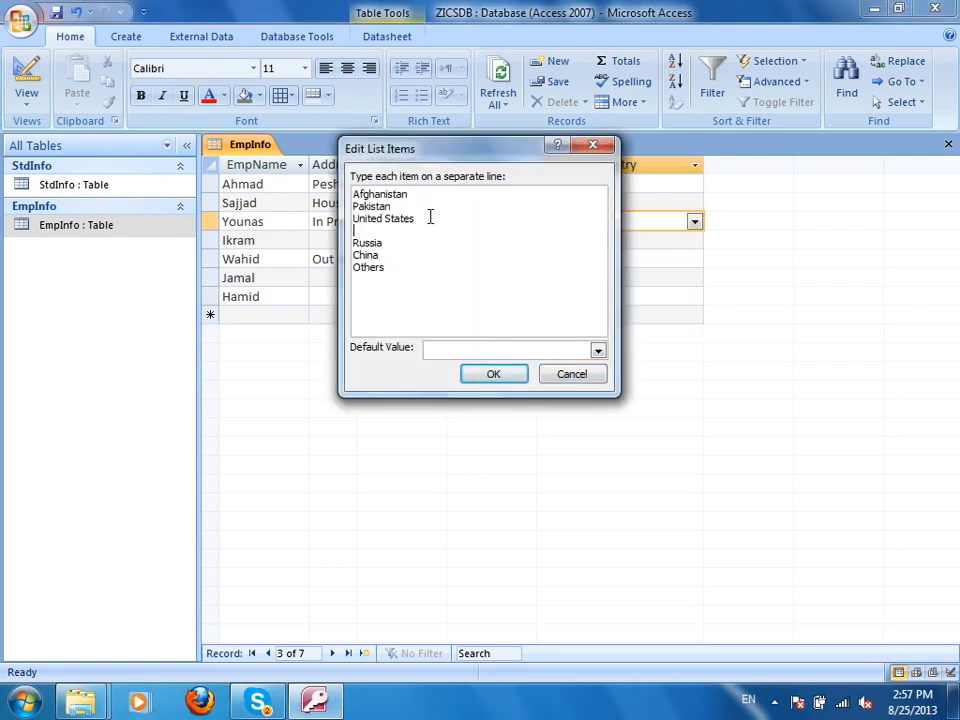
text(un)
key(BackSpace)
key(BackSpace)
key(BackSpace)
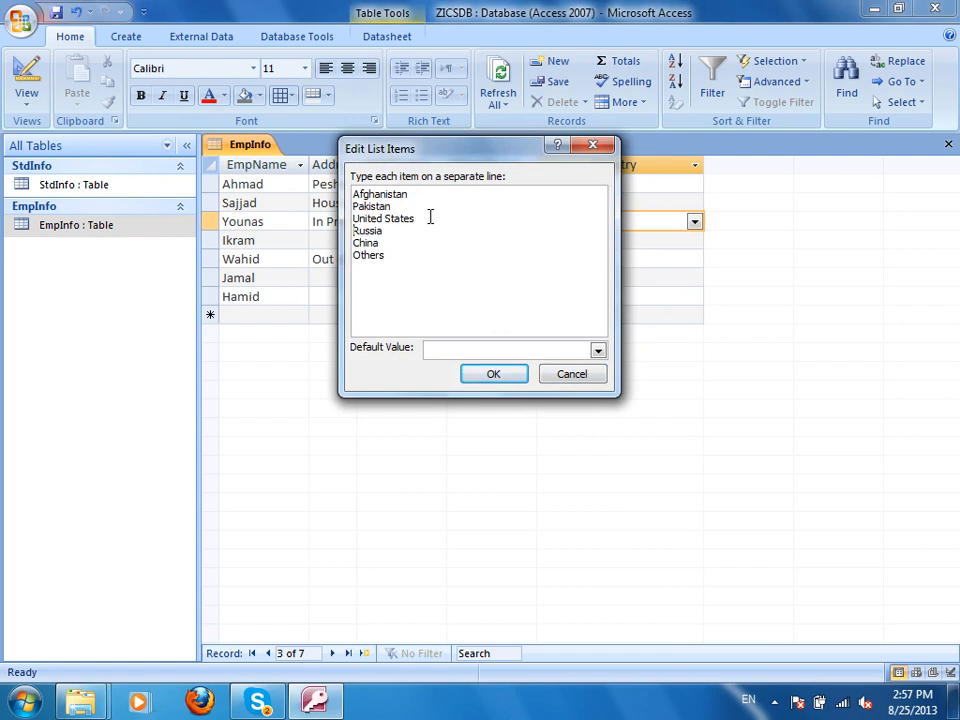
key(Return)
text(London)
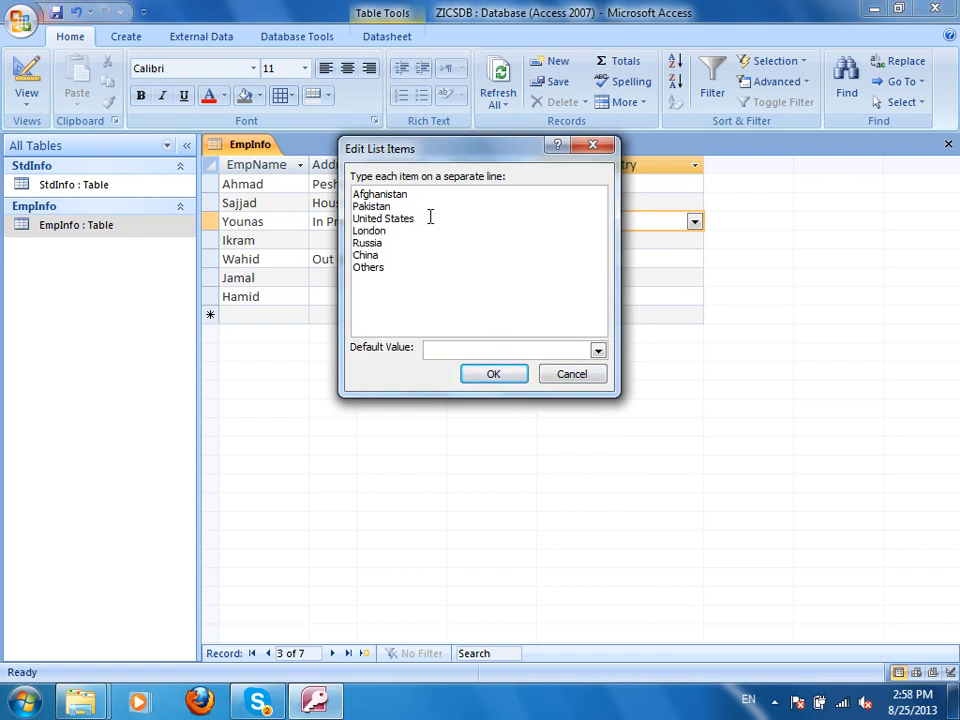
key(BackSpace)
key(BackSpace)
key(BackSpace)
key(BackSpace)
click(478, 375)
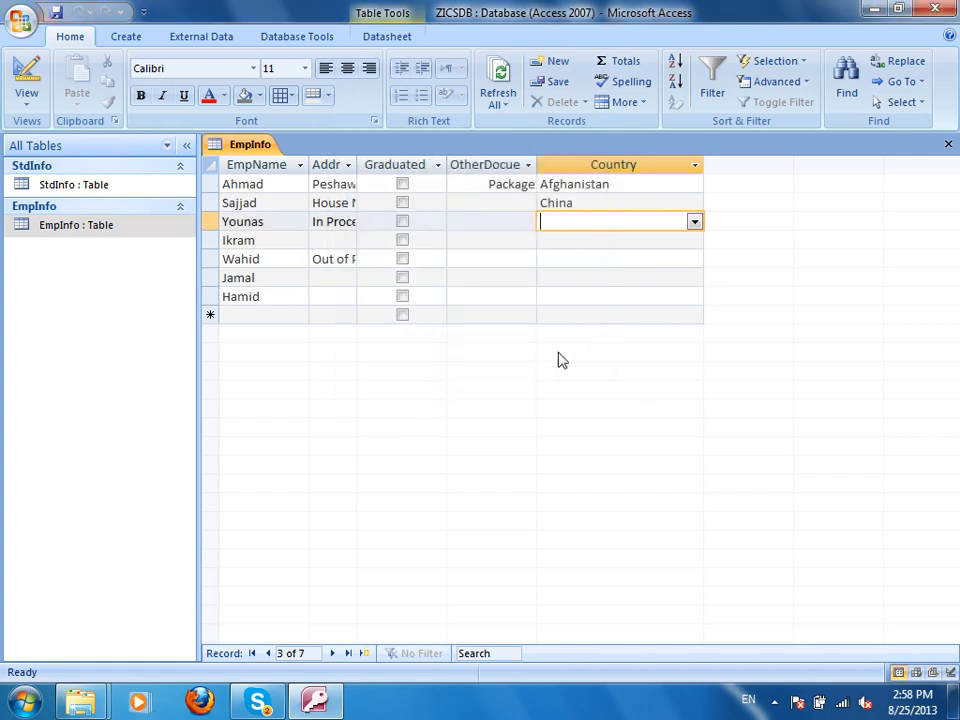
Make Afghanistan the Country list's default value, then save and reopen EmpInfo.
click(693, 222)
click(694, 221)
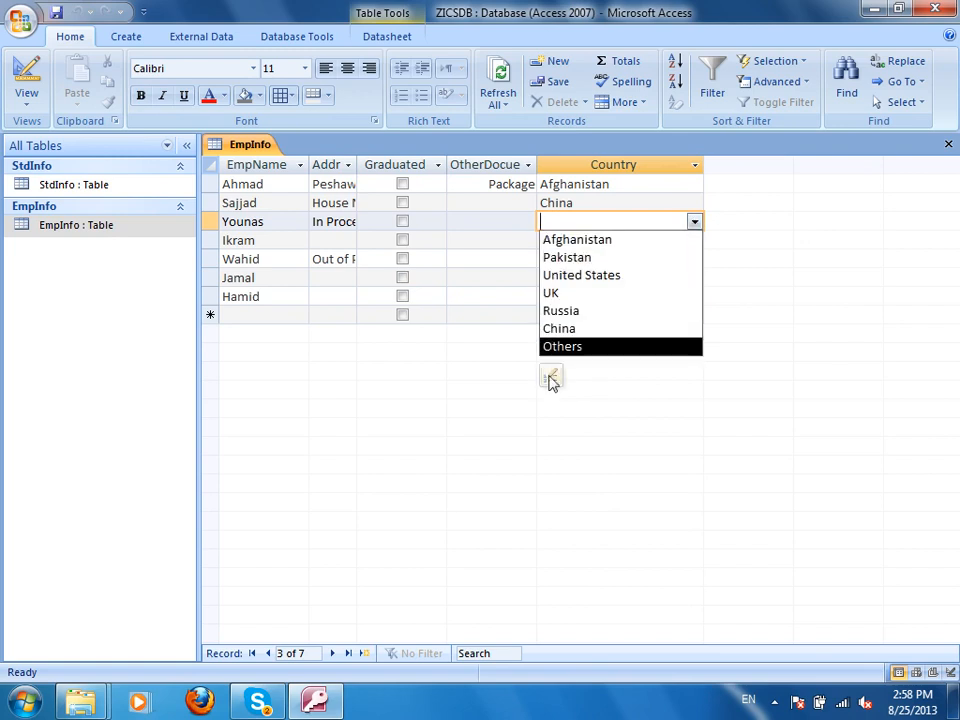
click(551, 382)
click(694, 221)
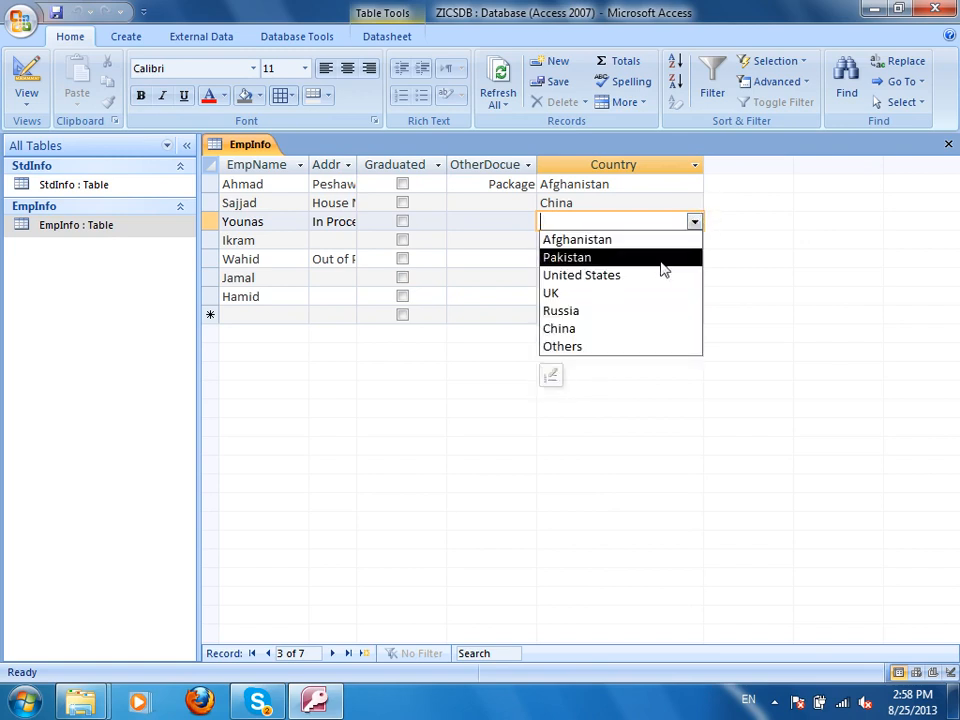
click(552, 377)
click(598, 350)
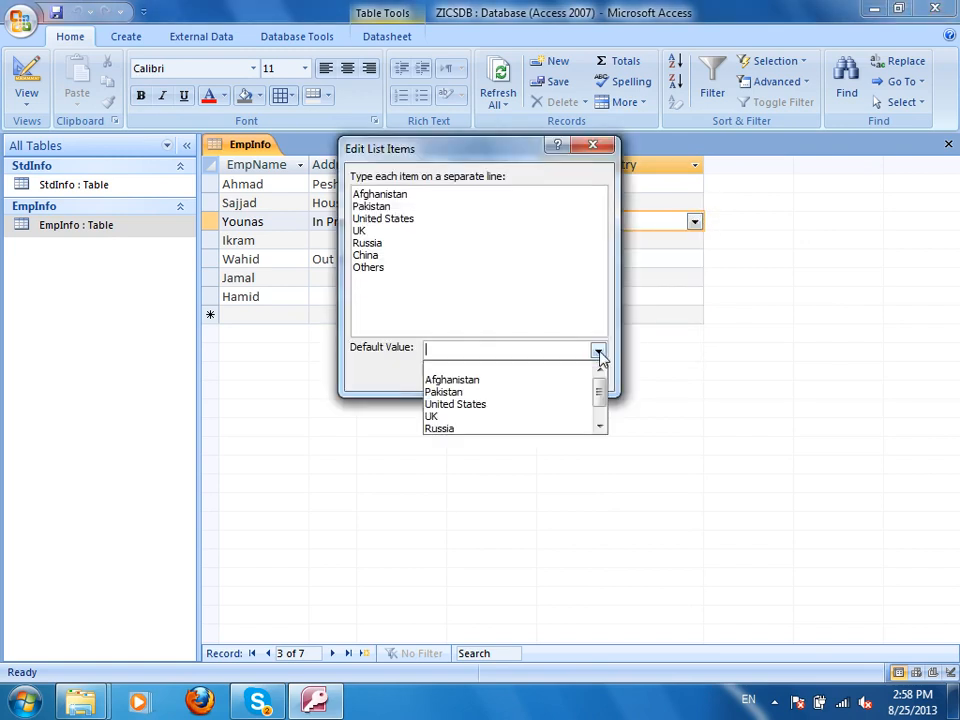
click(492, 381)
click(490, 376)
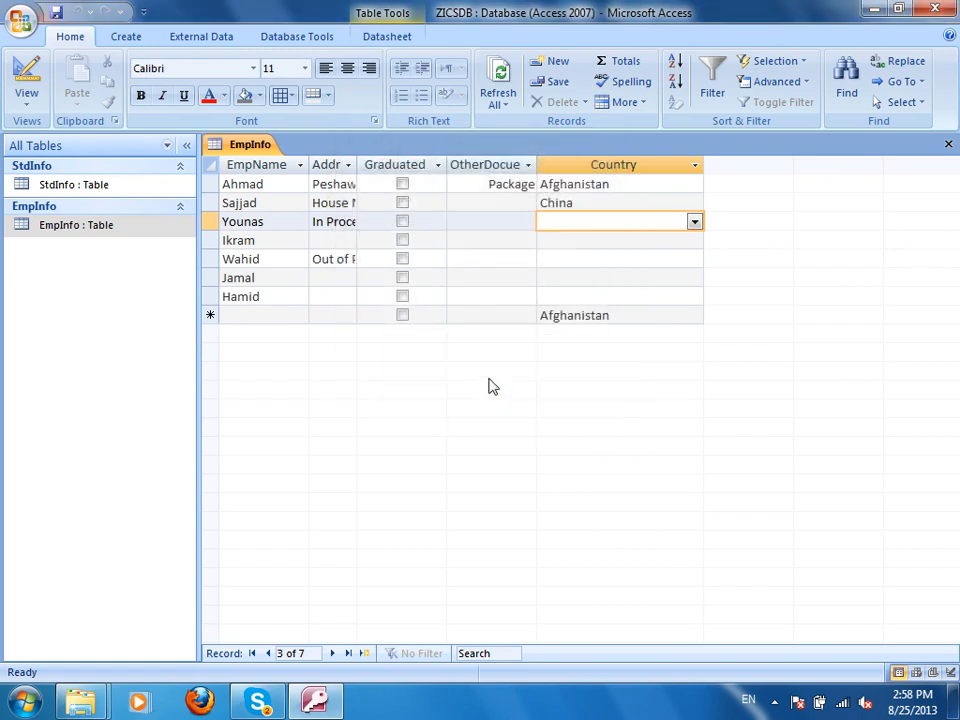
click(398, 398)
double_click(84, 228)
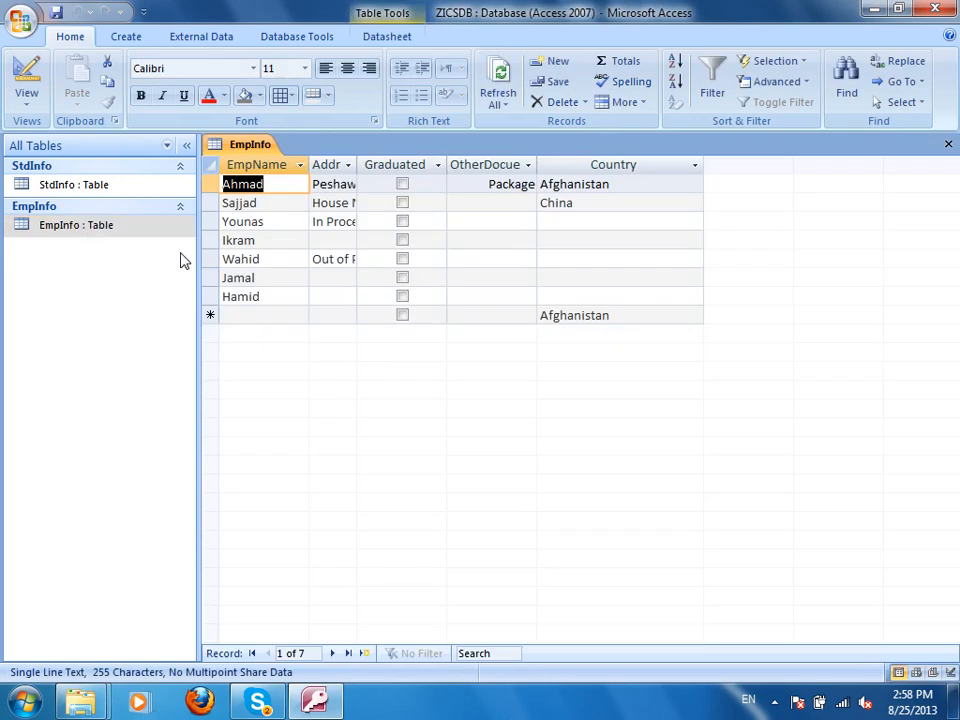
click(259, 314)
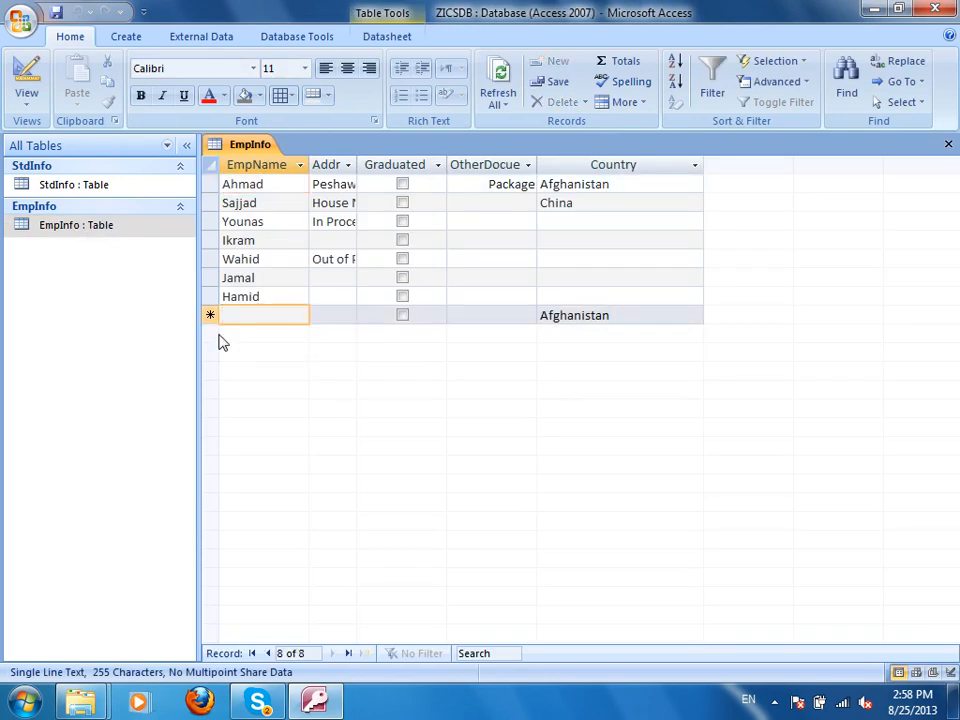
text(sultan)
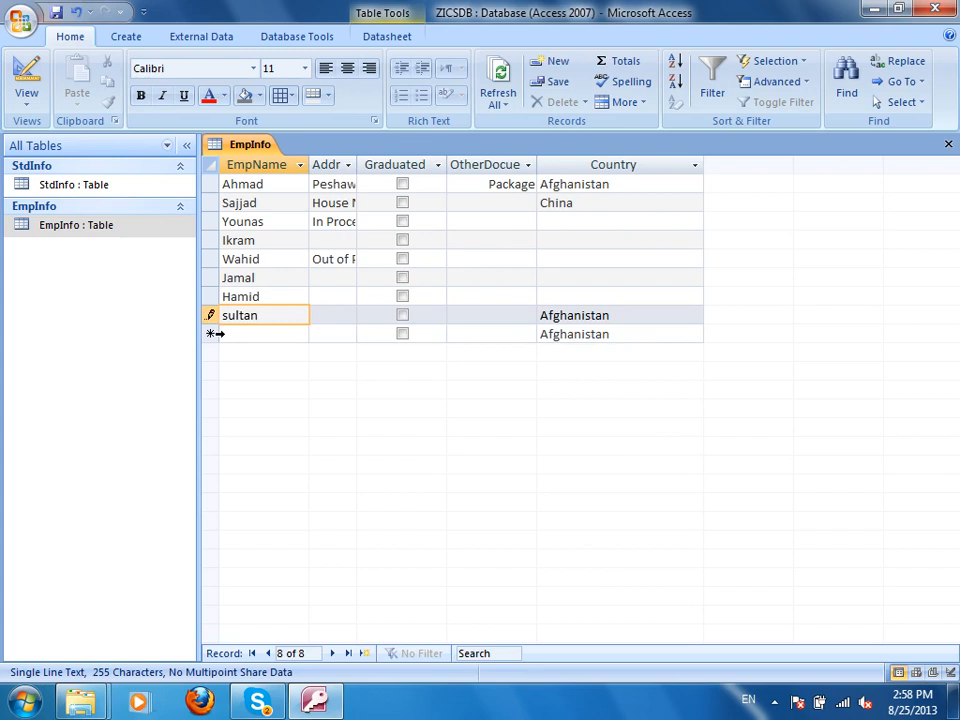
click(279, 336)
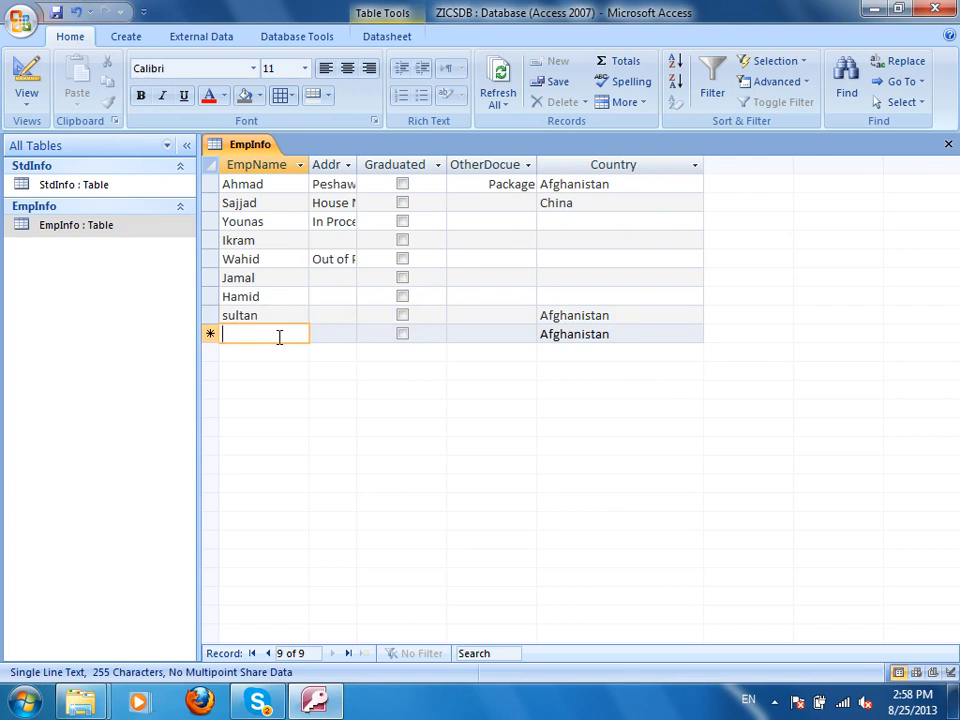
text(Karim)
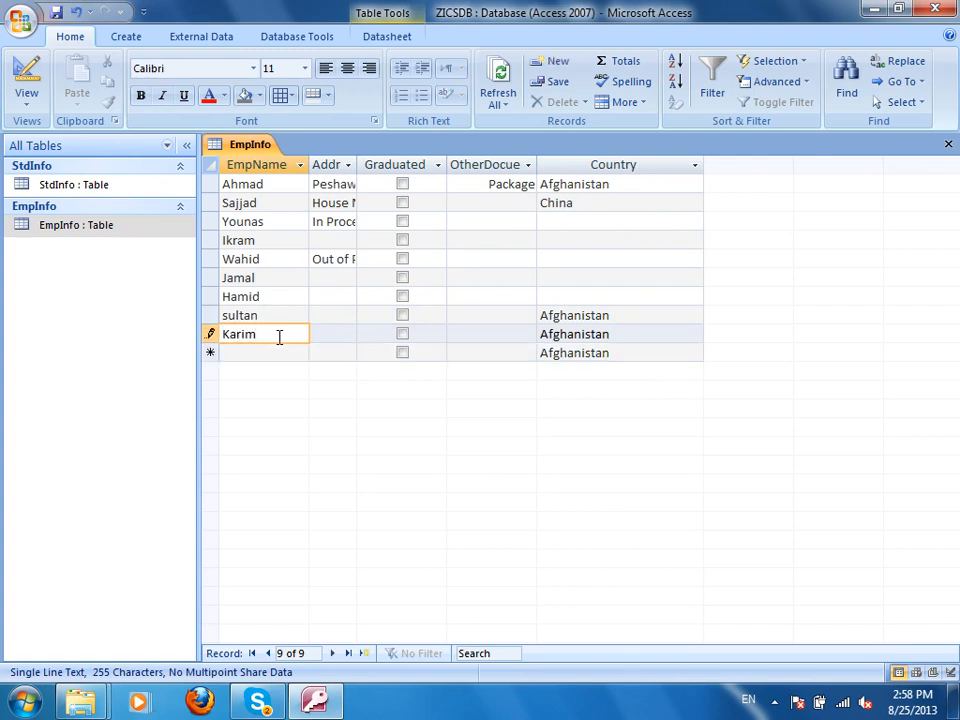
text( Gul)
drag(615, 333, 508, 336)
text(china)
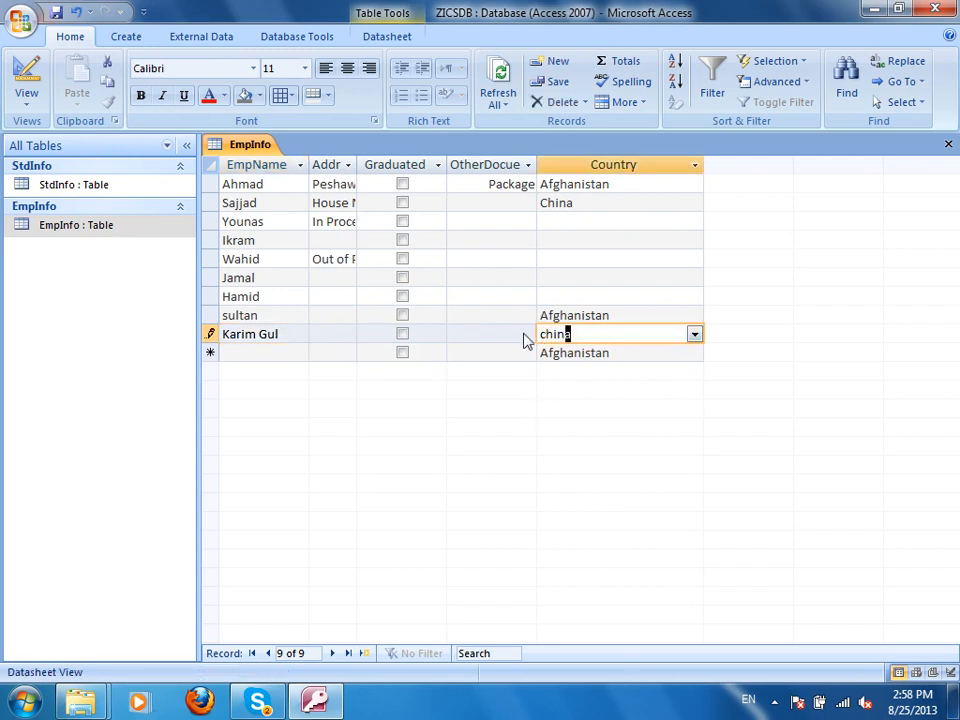
click(279, 356)
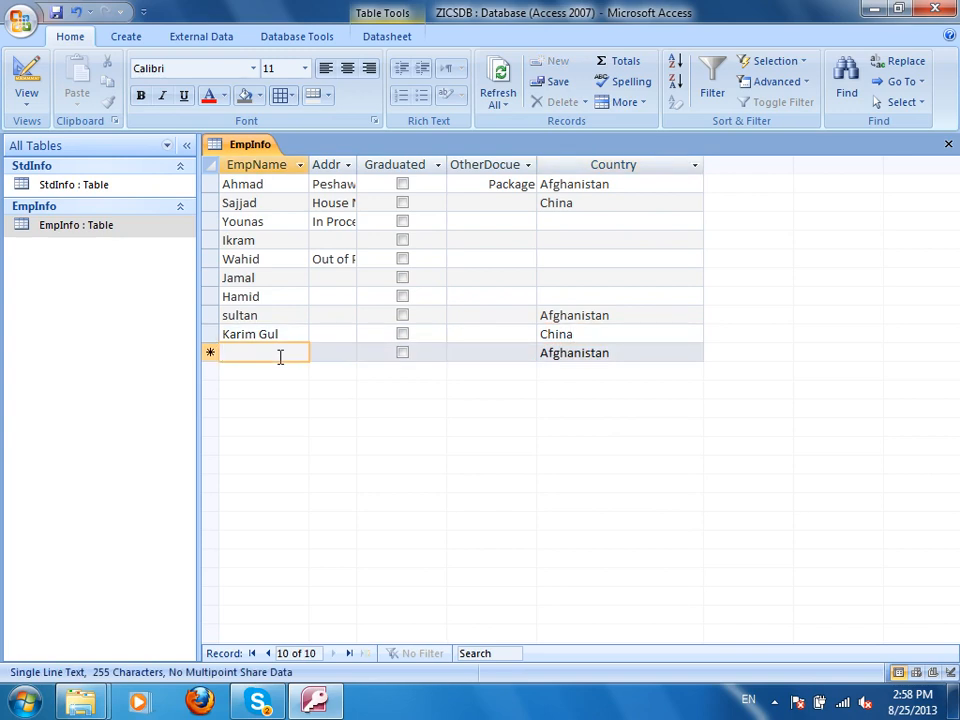
Add employee Asmat with Country China.
text(Asmat)
key(Tab)
key(Tab)
key(Tab)
key(Tab)
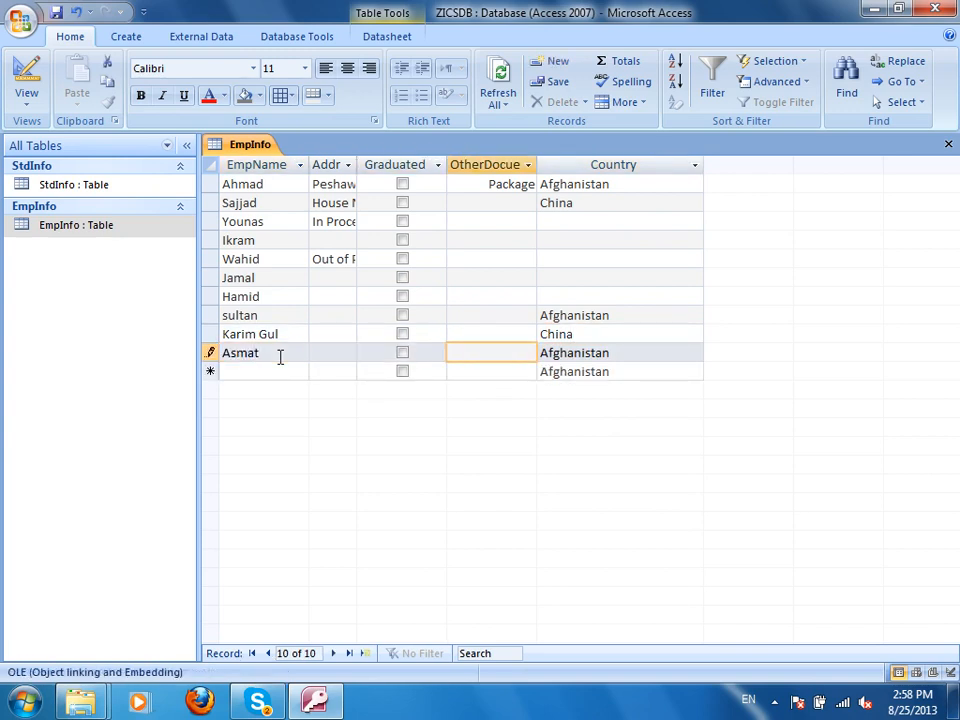
text(China)
key(Tab)
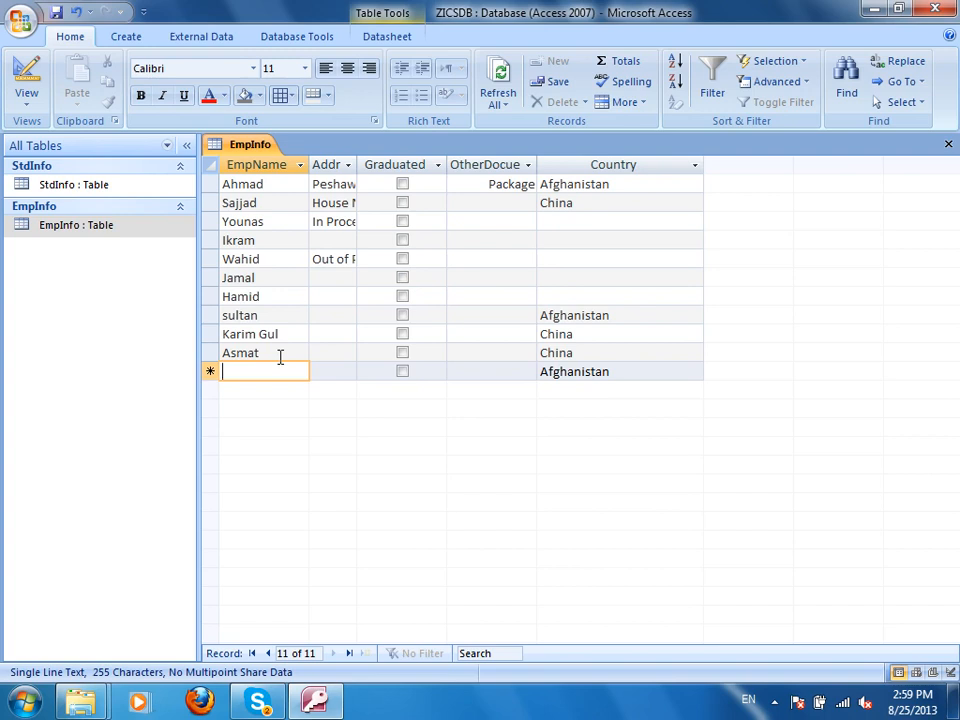
text(Bakht Rizz)
key(BackSpace)
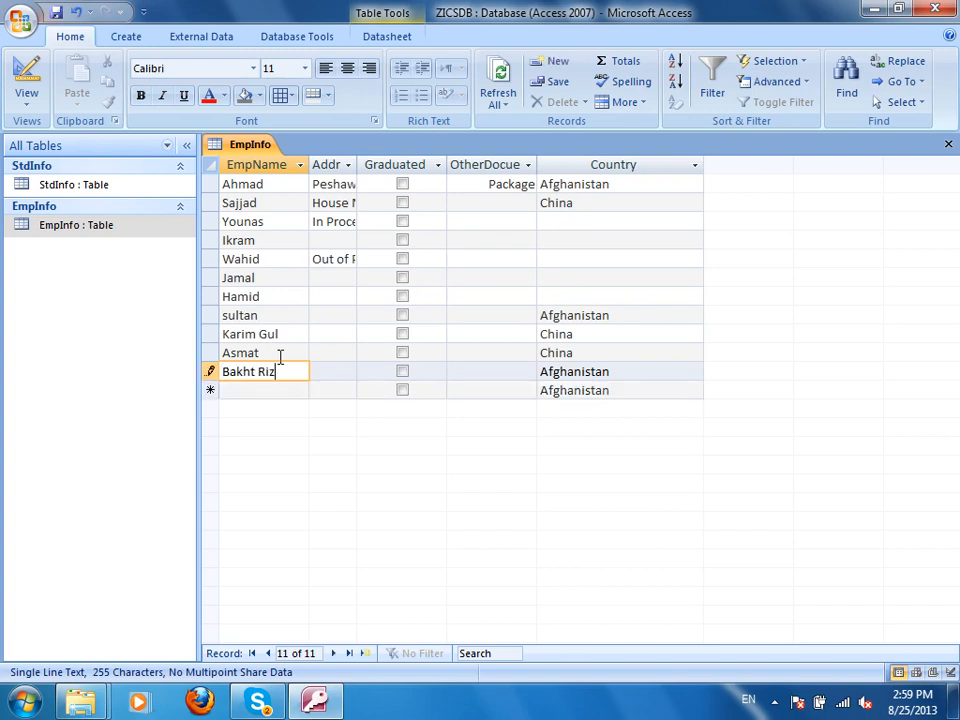
text(az)
key(Tab)
key(Tab)
key(Tab)
key(Tab)
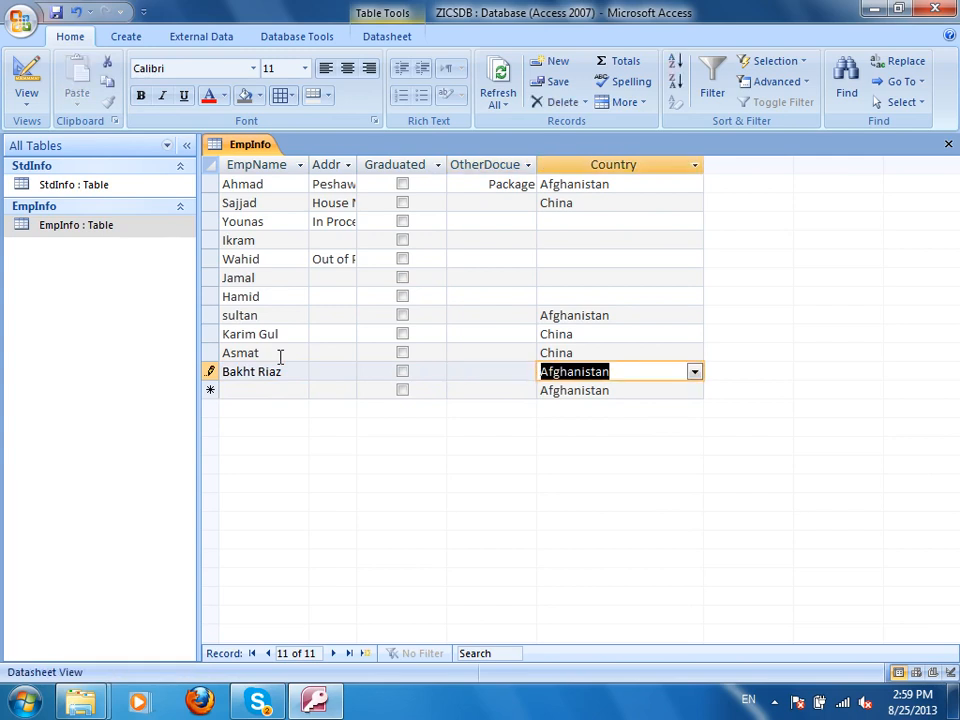
text(Daronti)
double_click(280, 355)
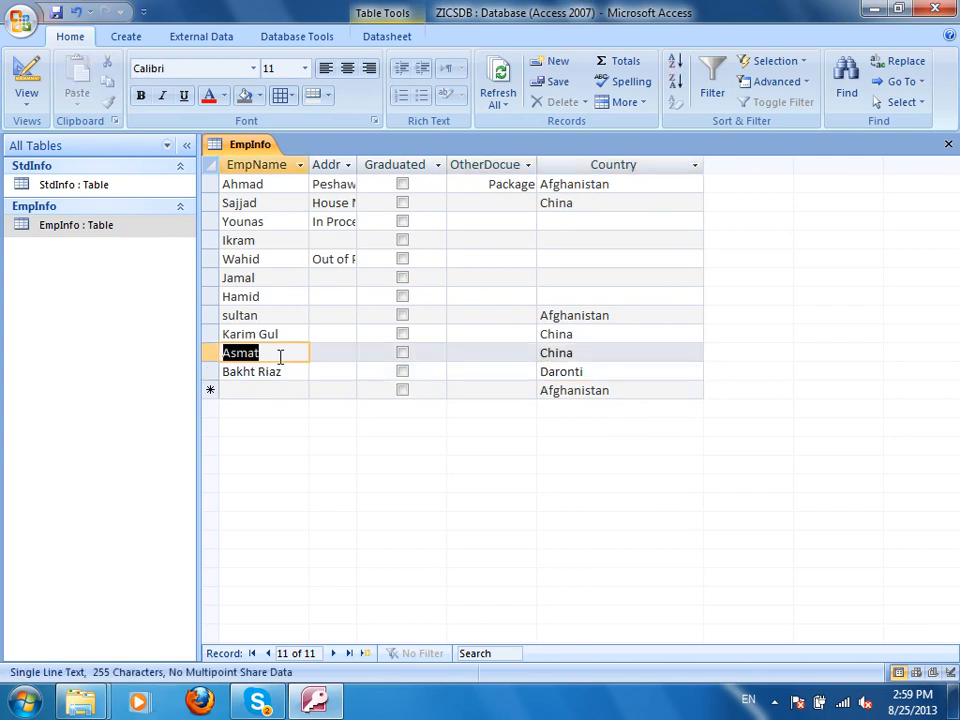
right_click(280, 356)
click(336, 388)
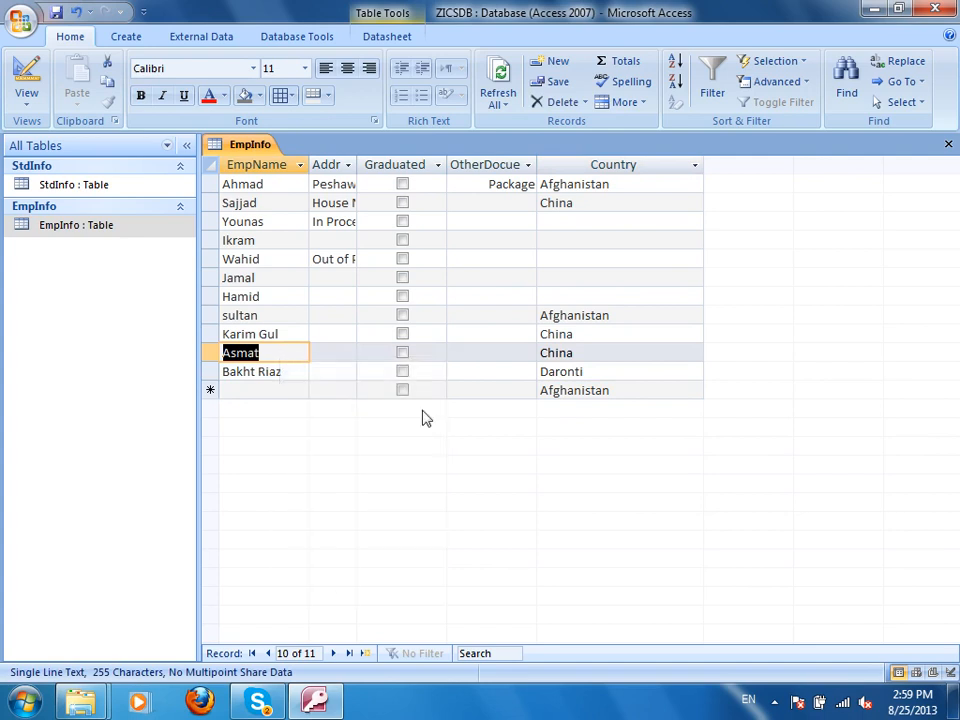
click(270, 389)
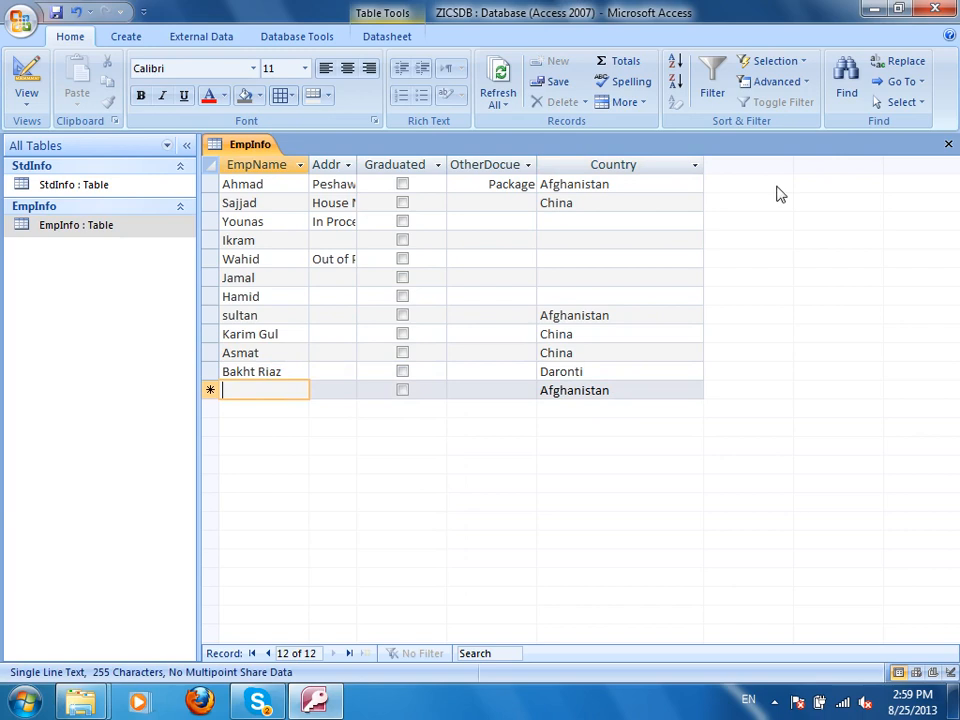
click(616, 372)
key(F2)
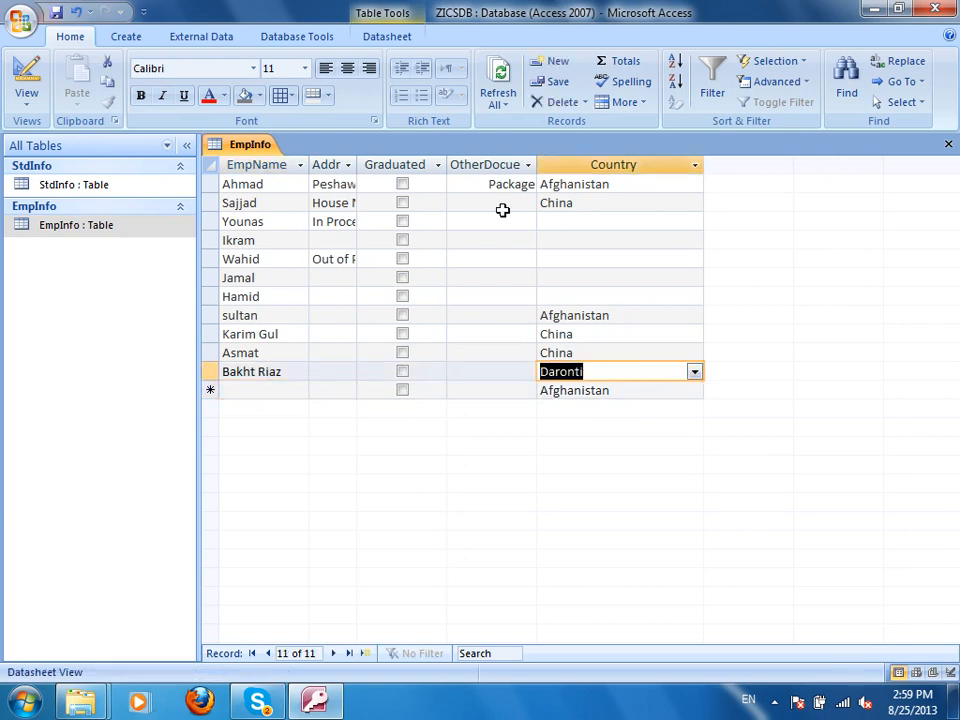
key(BackSpace)
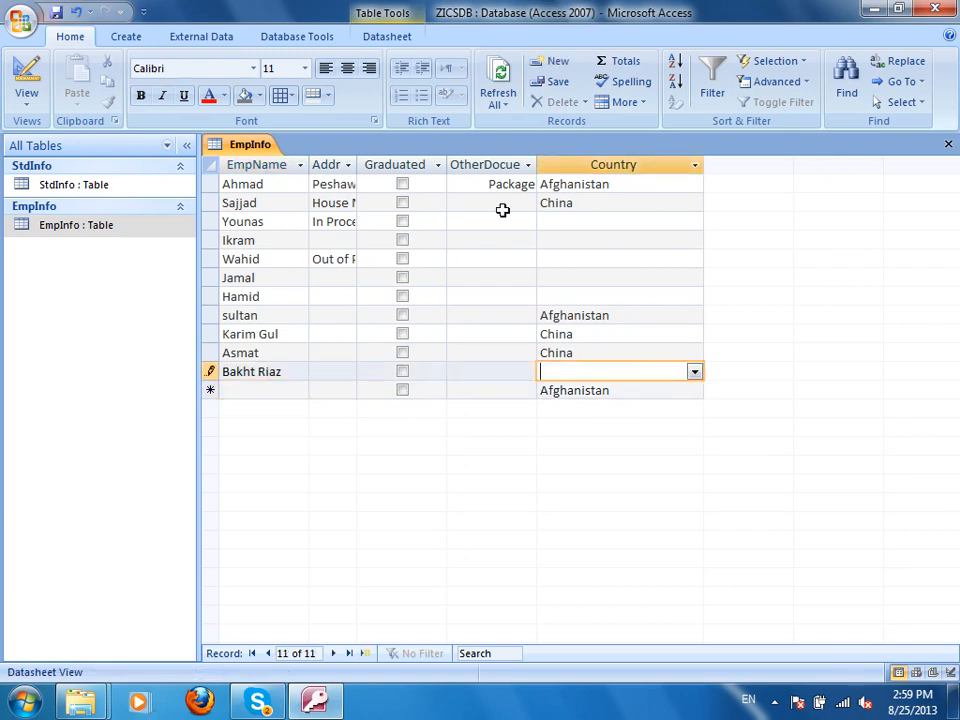
text(Surkhrodi)
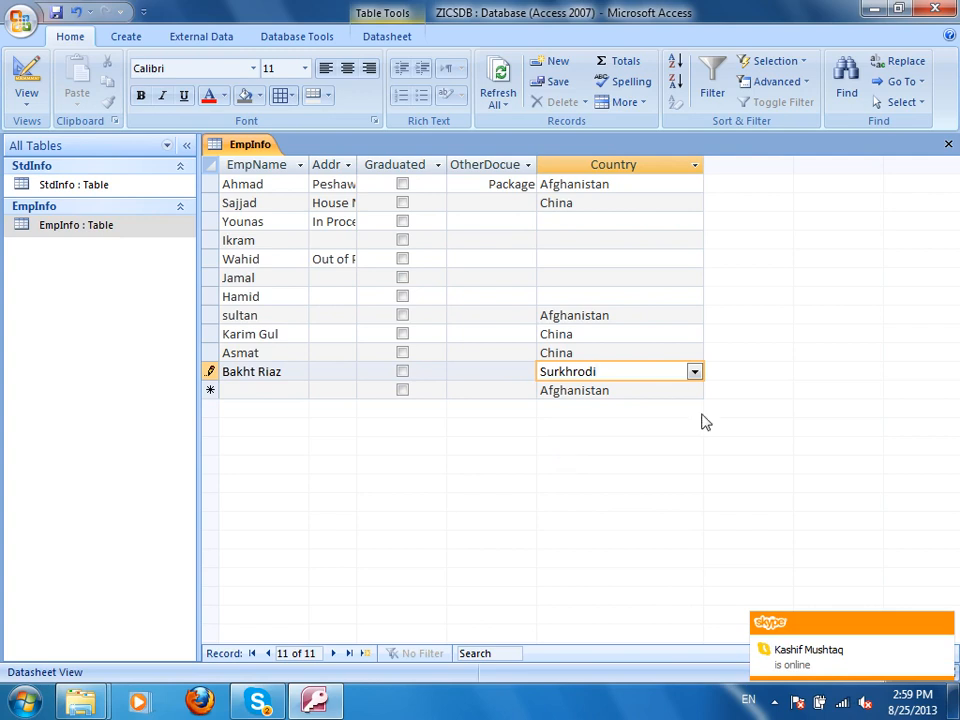
click(625, 333)
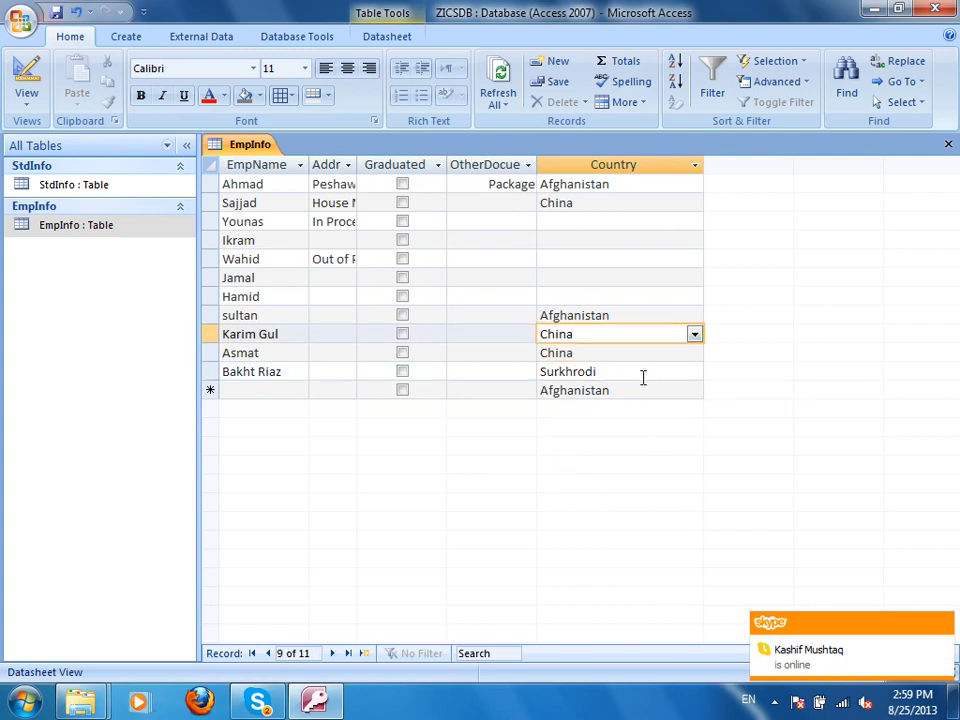
click(643, 377)
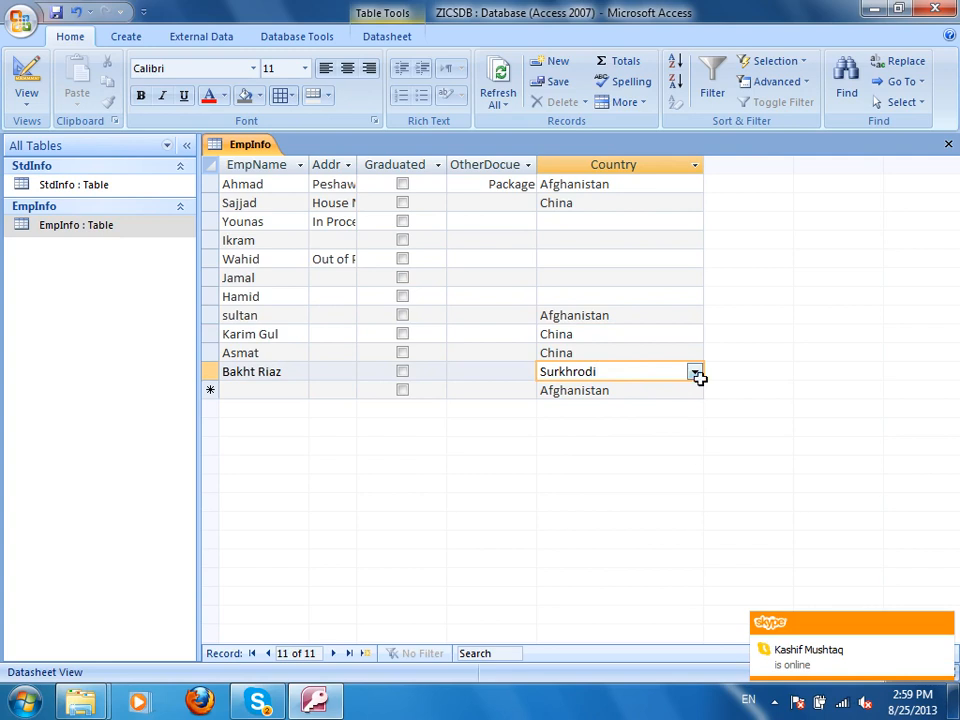
click(695, 372)
In EmpInfo's Design View, set Country's Allow Value List Edits to No and save.
click(836, 427)
key(ctrl+w)
right_click(92, 230)
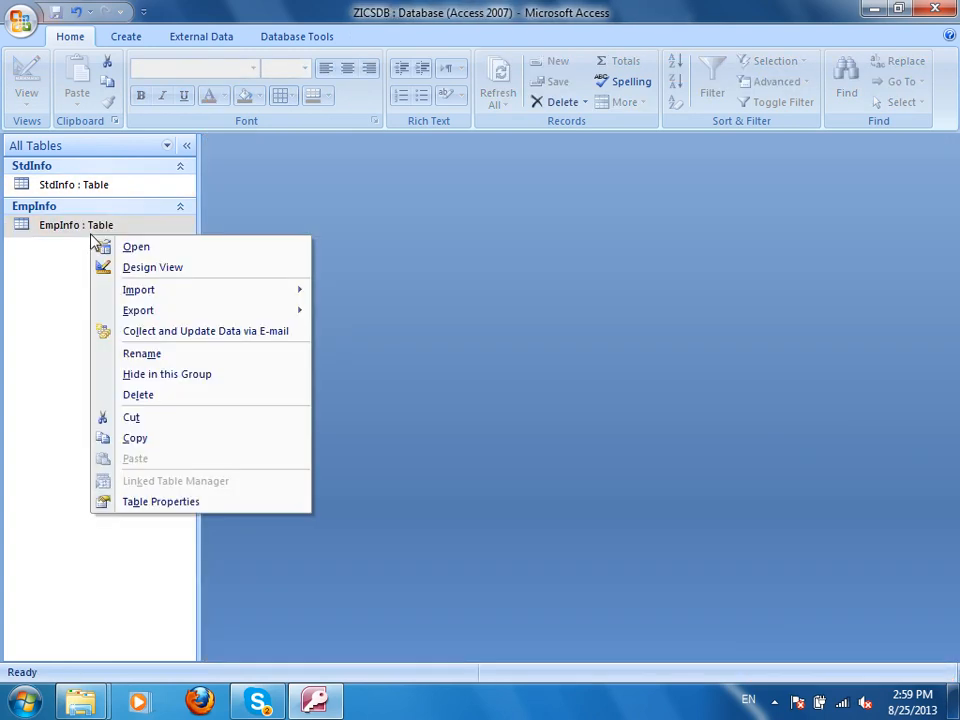
click(152, 269)
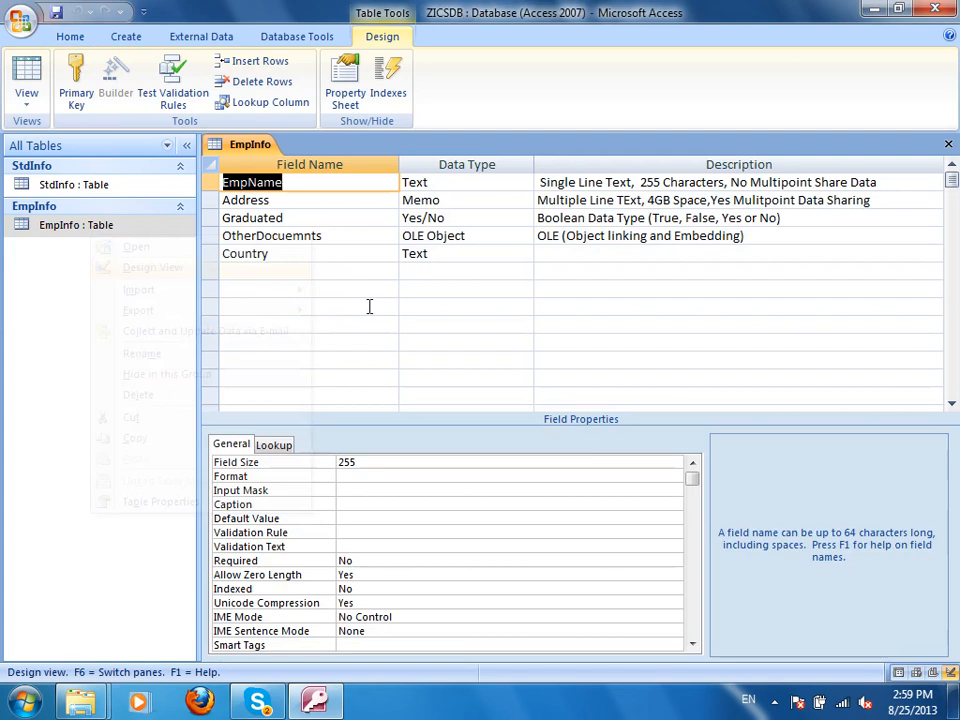
click(446, 253)
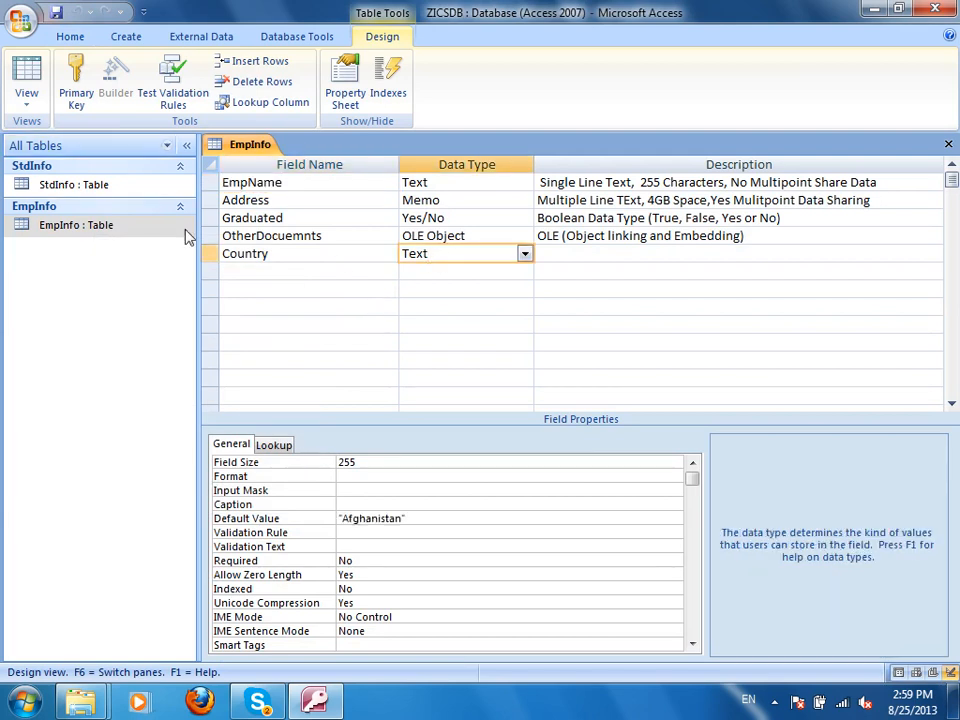
click(278, 446)
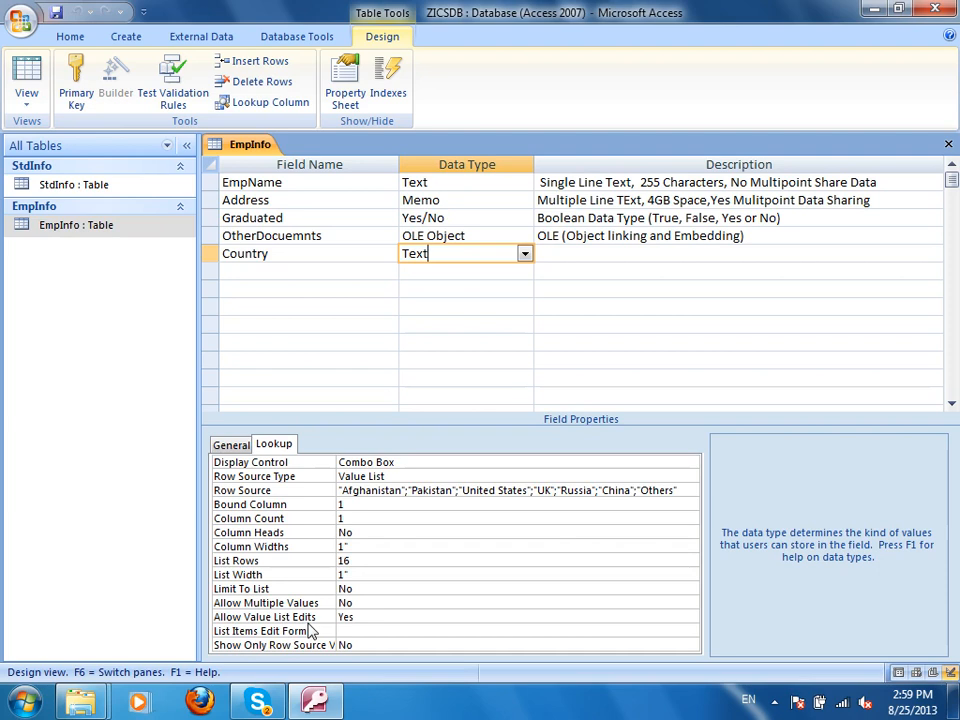
click(392, 617)
double_click(392, 617)
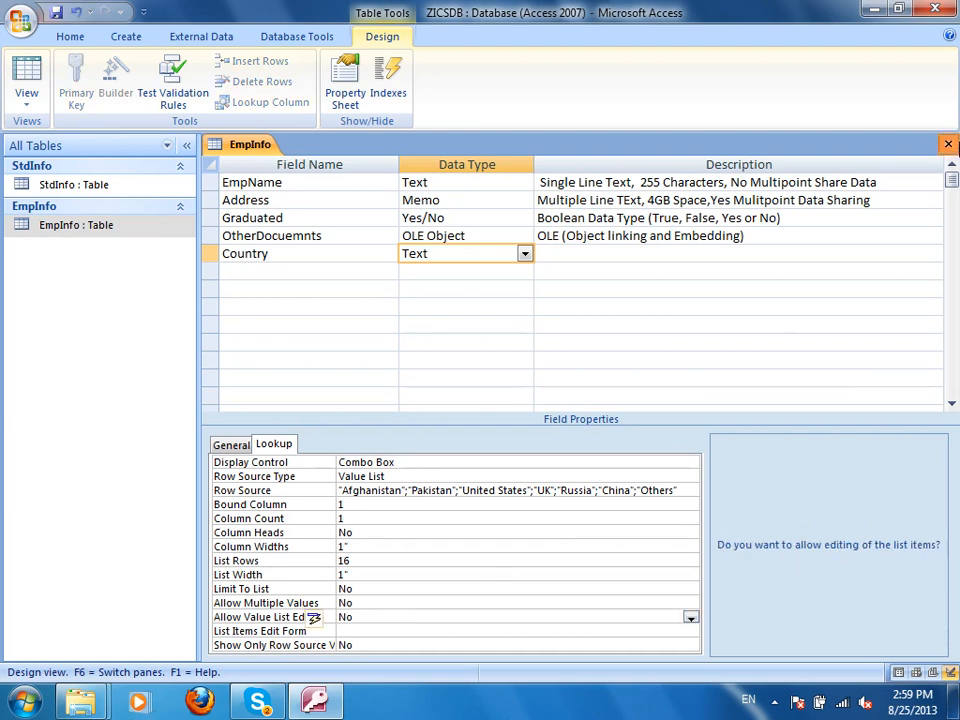
click(948, 144)
click(405, 397)
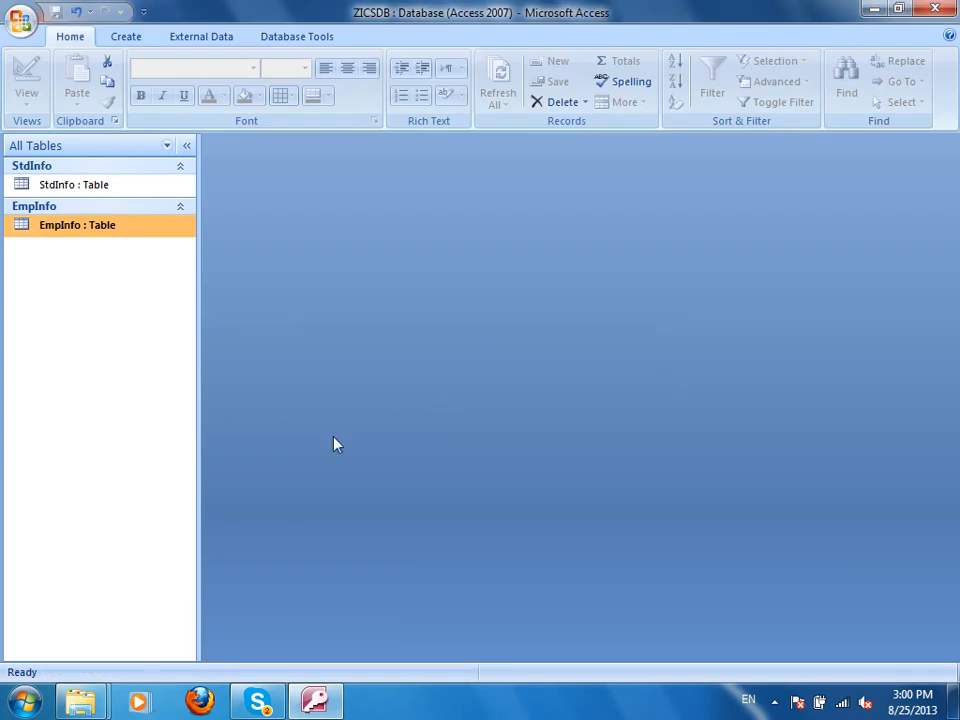
Open EmpInfo to check the Country dropdown choices, then close Access.
double_click(120, 230)
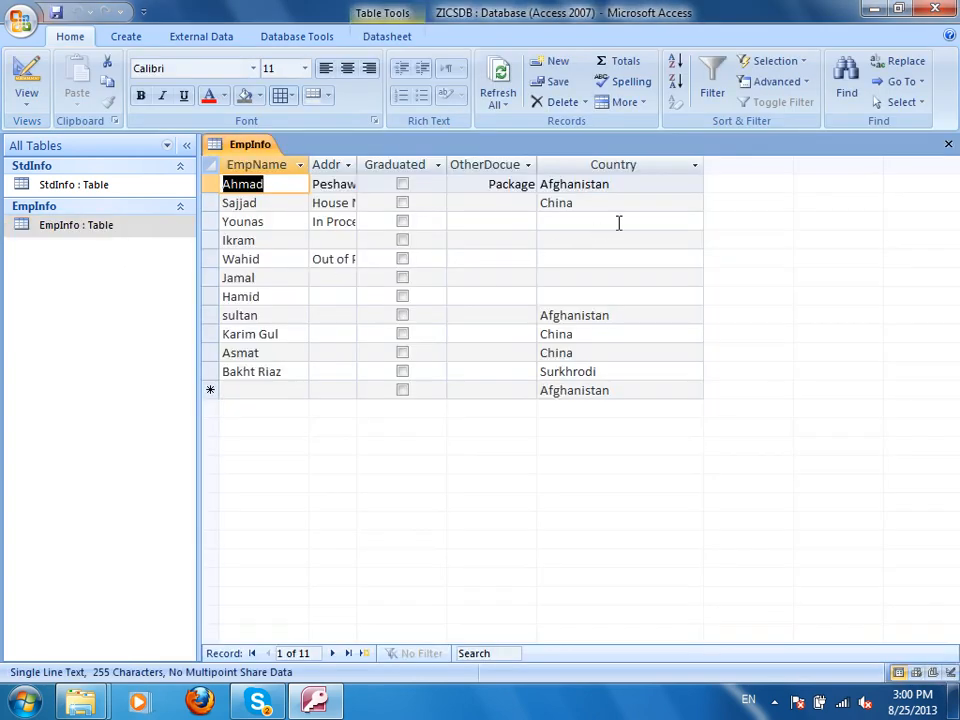
click(619, 222)
click(690, 222)
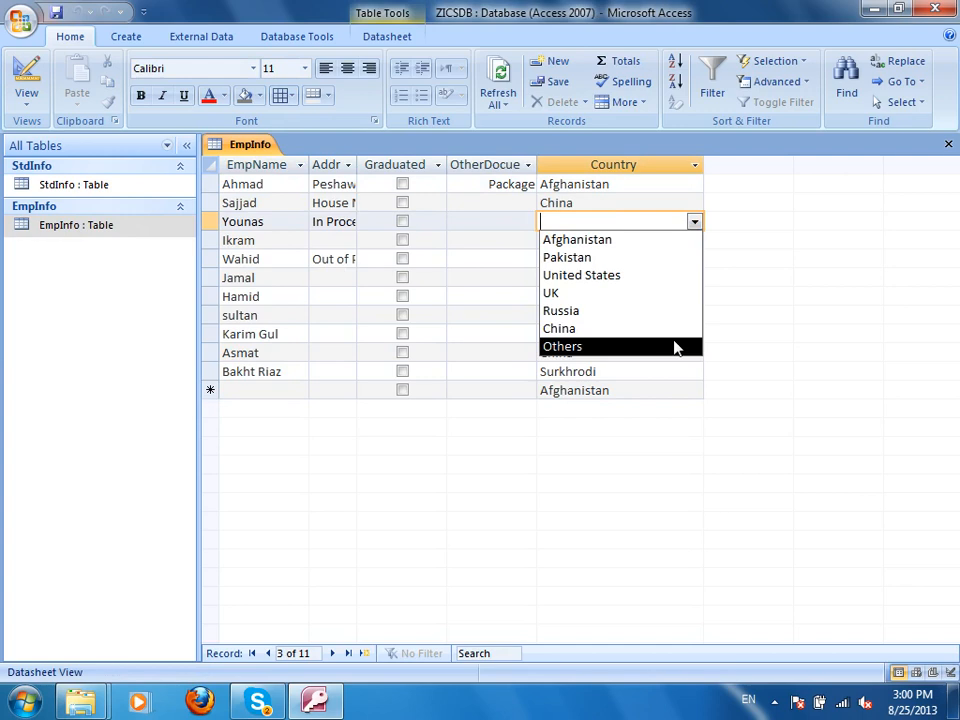
click(461, 484)
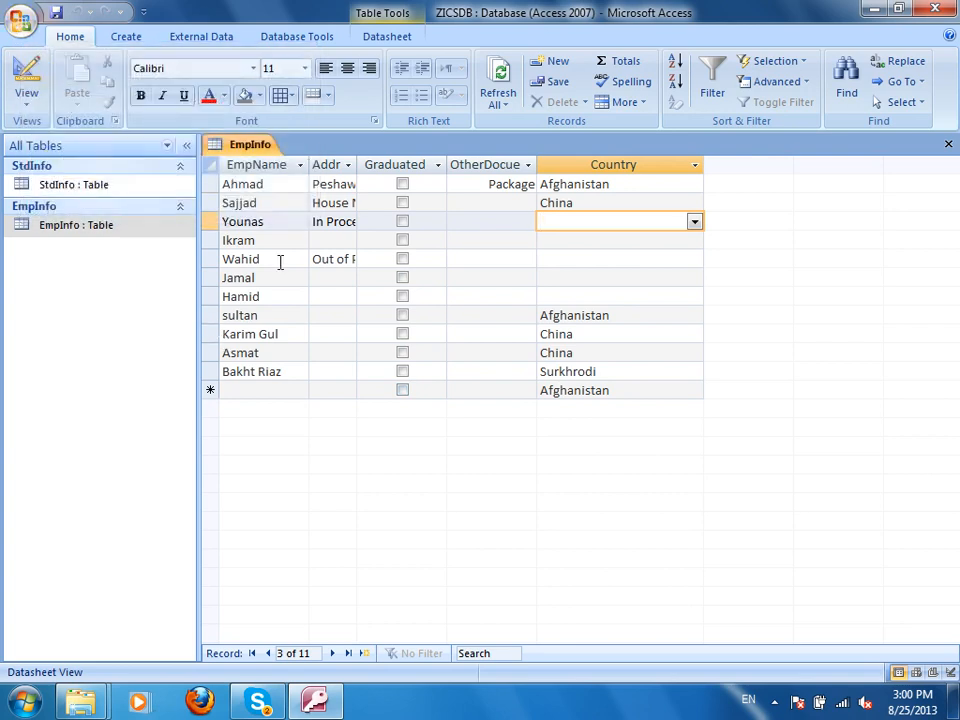
click(945, 8)
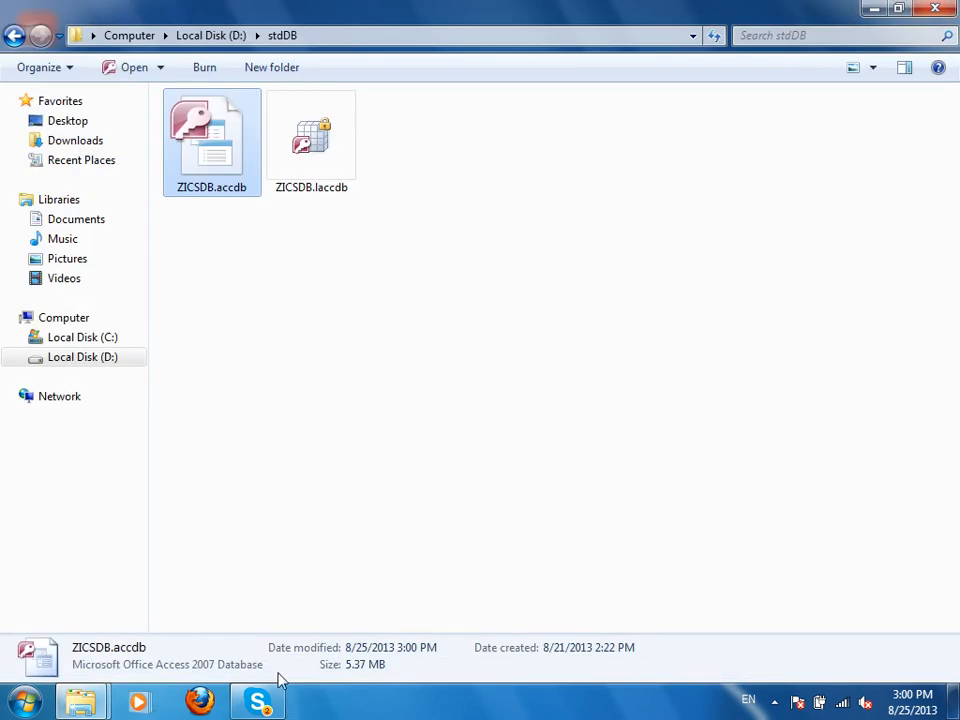